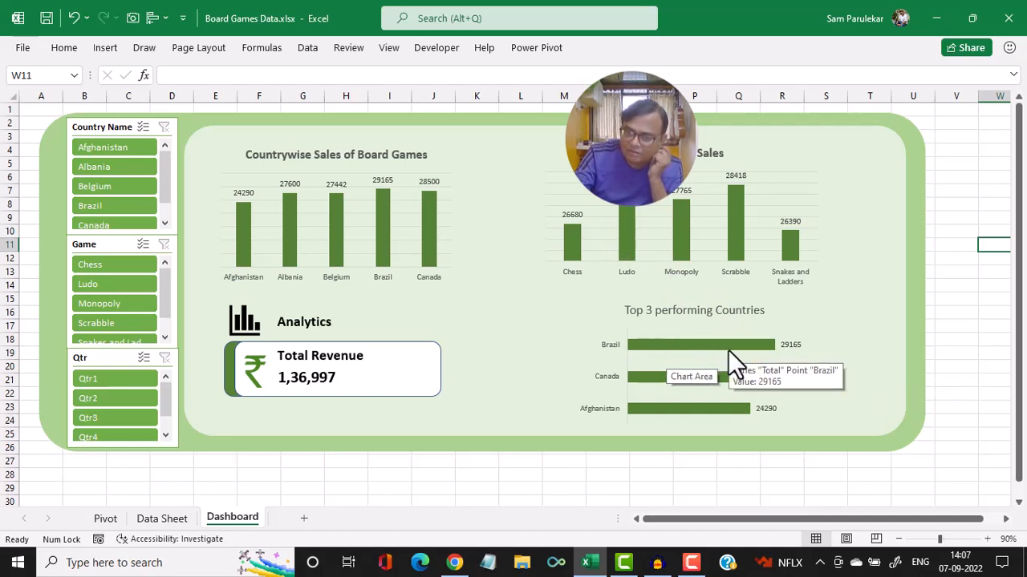
# - Filter the dashboard to Brazil and Canada and to the Chess game, and clear both slicer filters
pyautogui.click(105, 210)
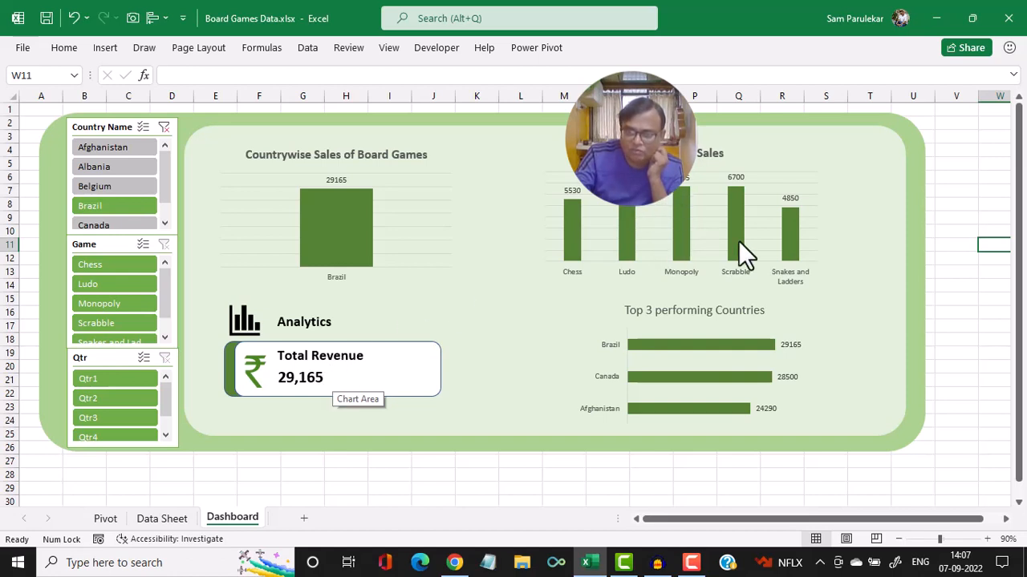
pyautogui.moveTo(739, 243)
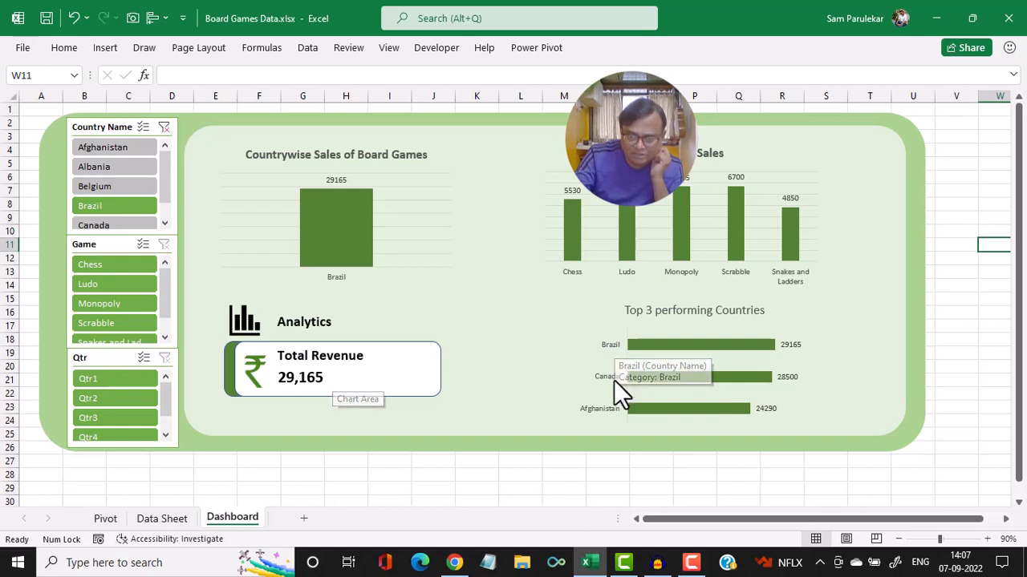
pyautogui.keyDown('ctrl'); pyautogui.click(105, 226); pyautogui.keyUp('ctrl')
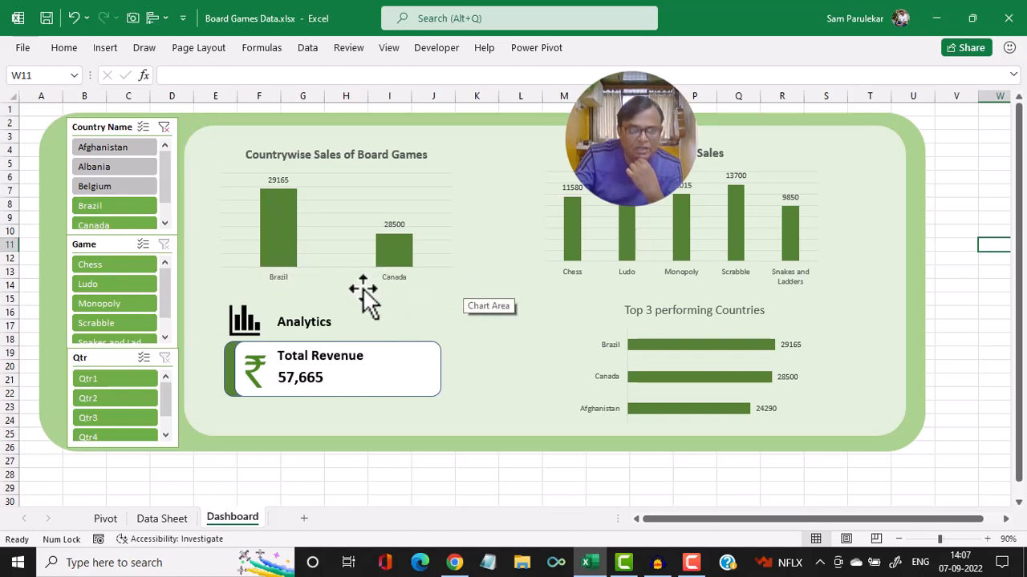
pyautogui.click(136, 267)
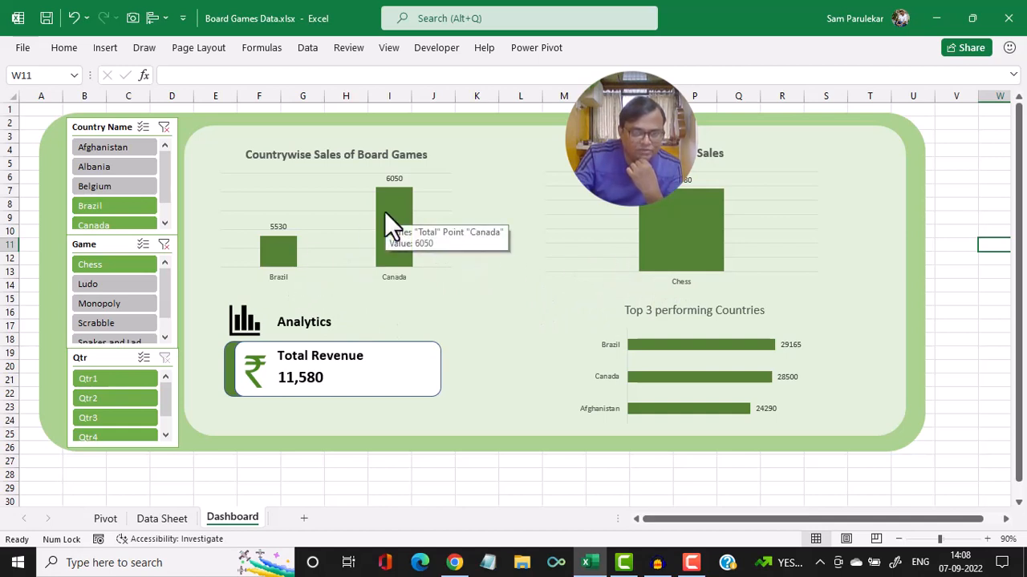
pyautogui.moveTo(712, 252)
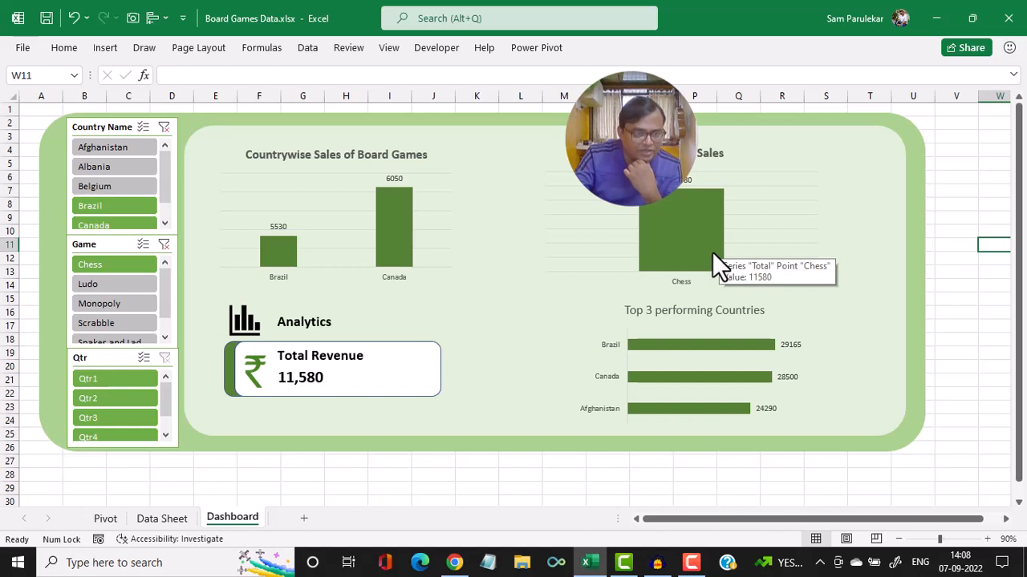
pyautogui.click(163, 244)
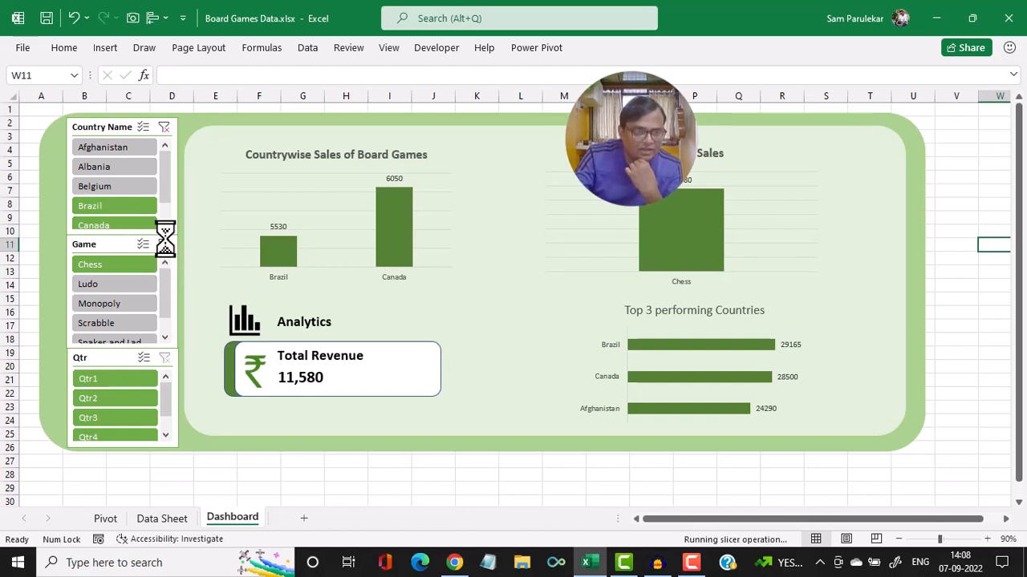
pyautogui.click(163, 128)
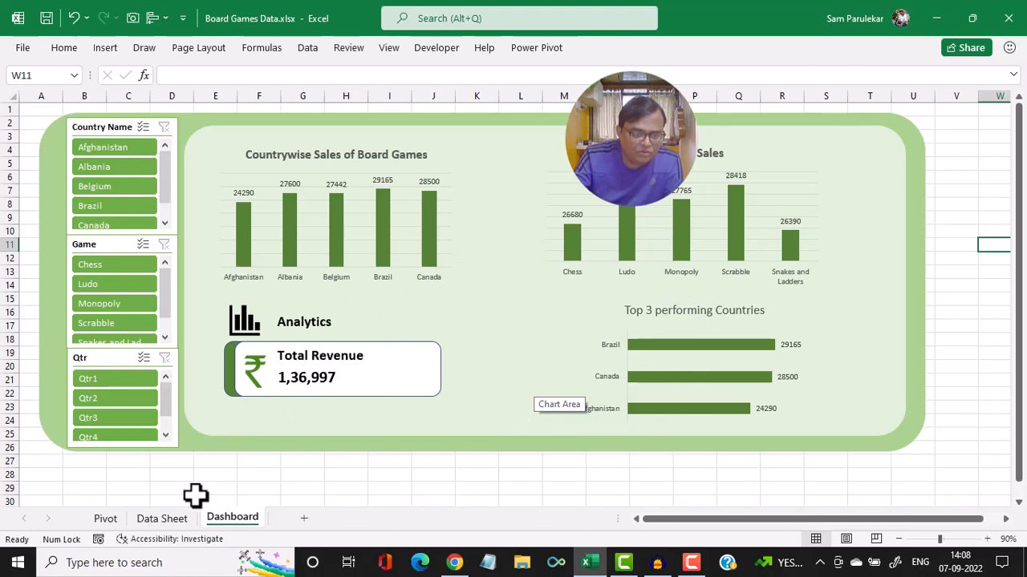
# - Examine the Country Name, States, Qtr, Game and Sales columns on the Data Sheet
pyautogui.click(162, 518)
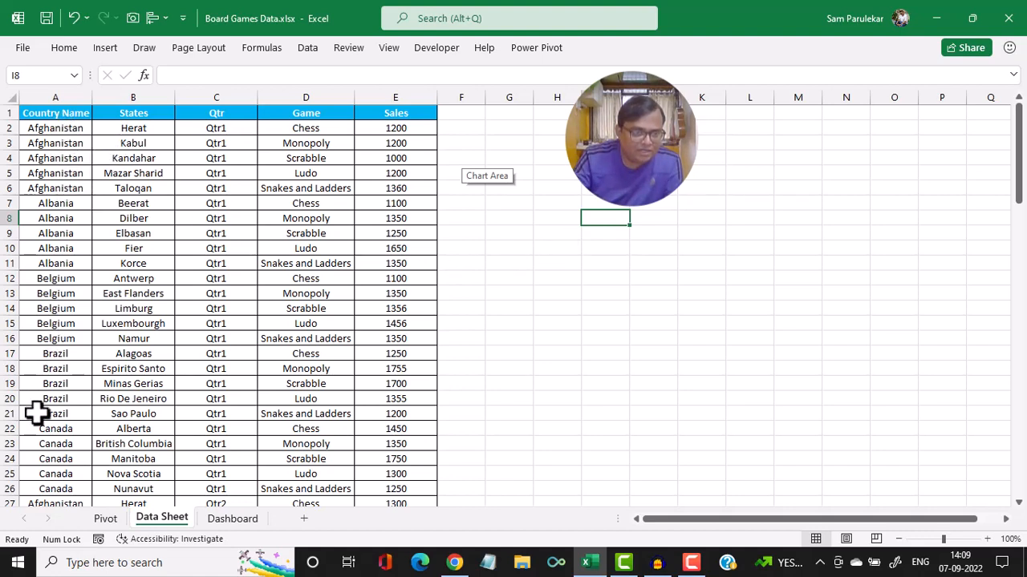
pyautogui.click(54, 96)
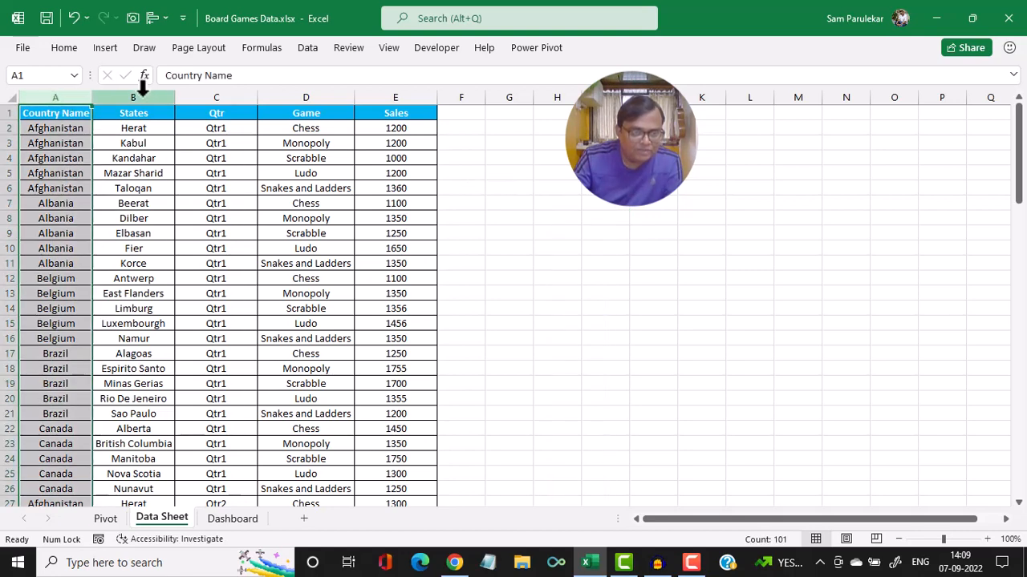
pyautogui.click(144, 95)
pyautogui.click(217, 95)
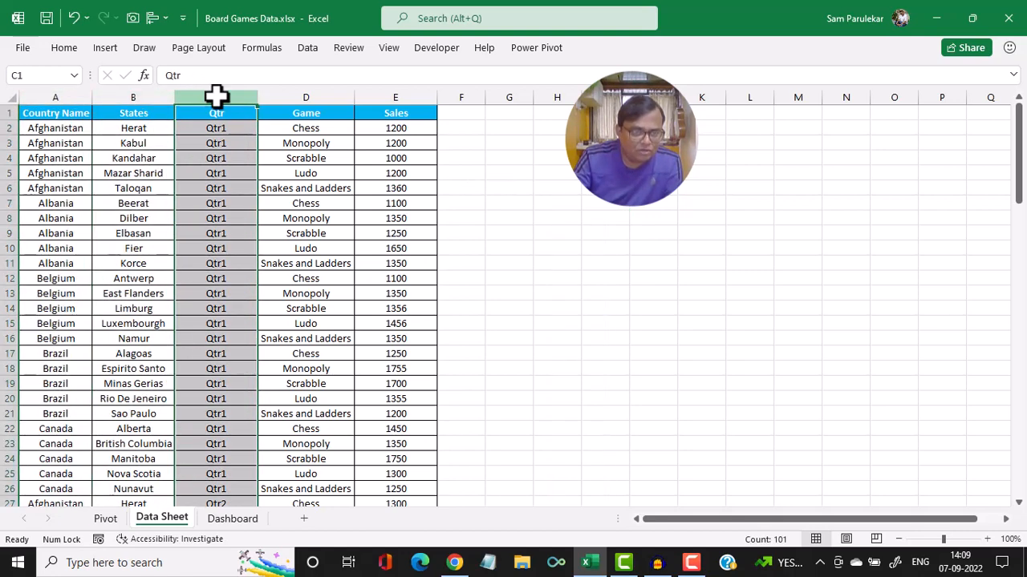
pyautogui.click(305, 97)
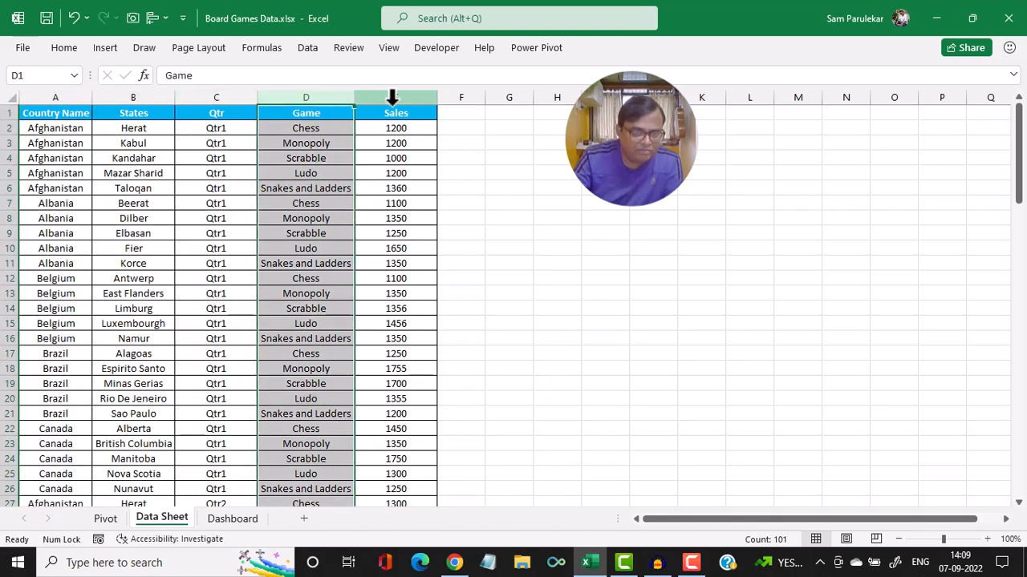
pyautogui.click(392, 97)
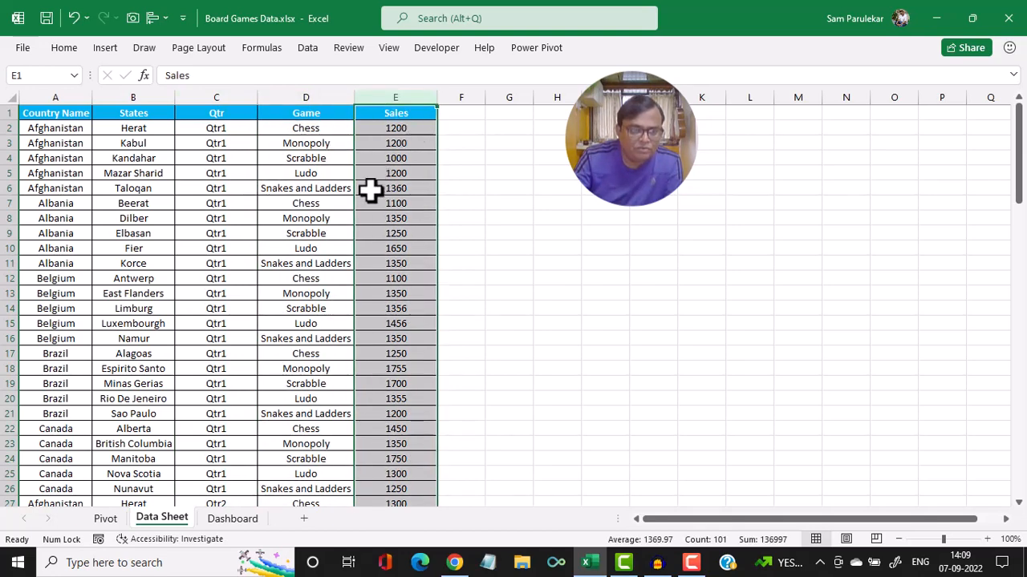
# - Add a worksheet after the Data Sheet and name it New Dashboard
pyautogui.click(304, 519)
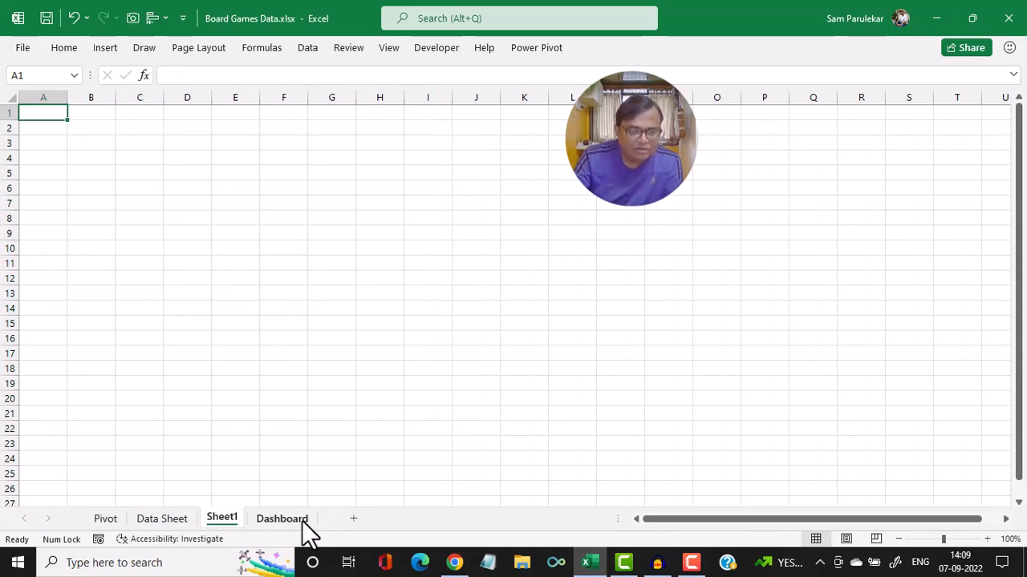
pyautogui.click(287, 522)
pyautogui.doubleClick(289, 522)
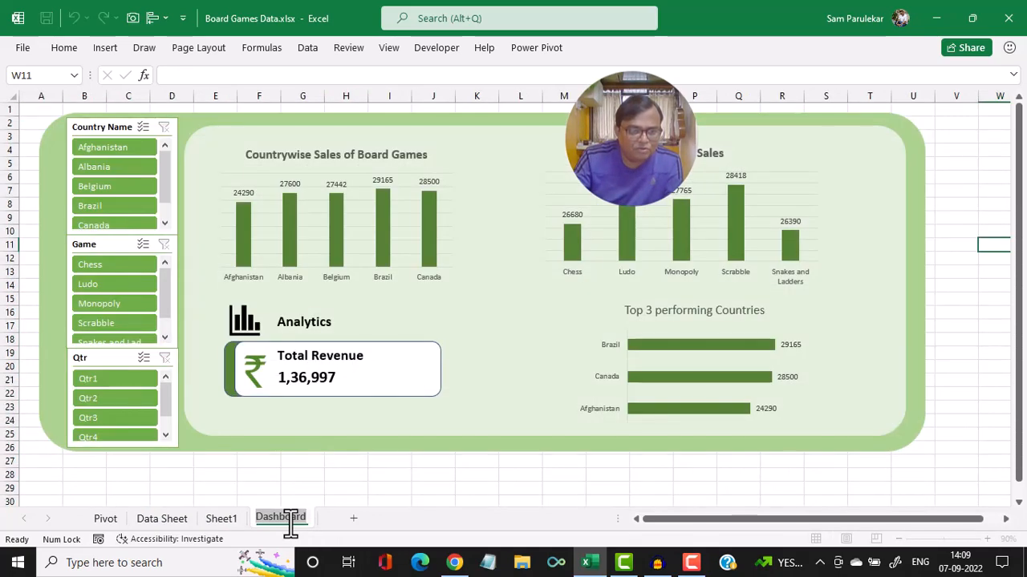
pyautogui.click(226, 521)
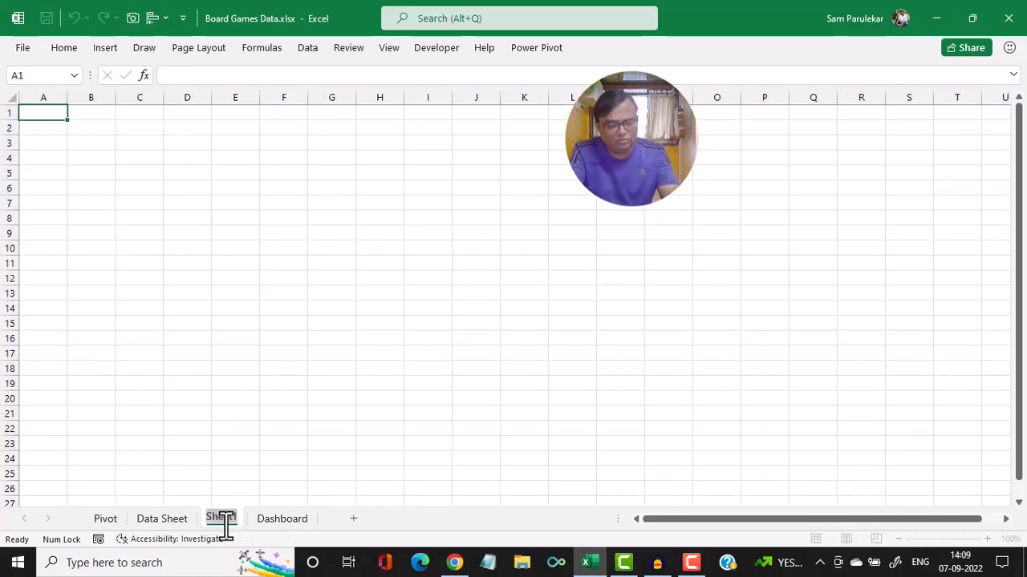
pyautogui.write('New D')
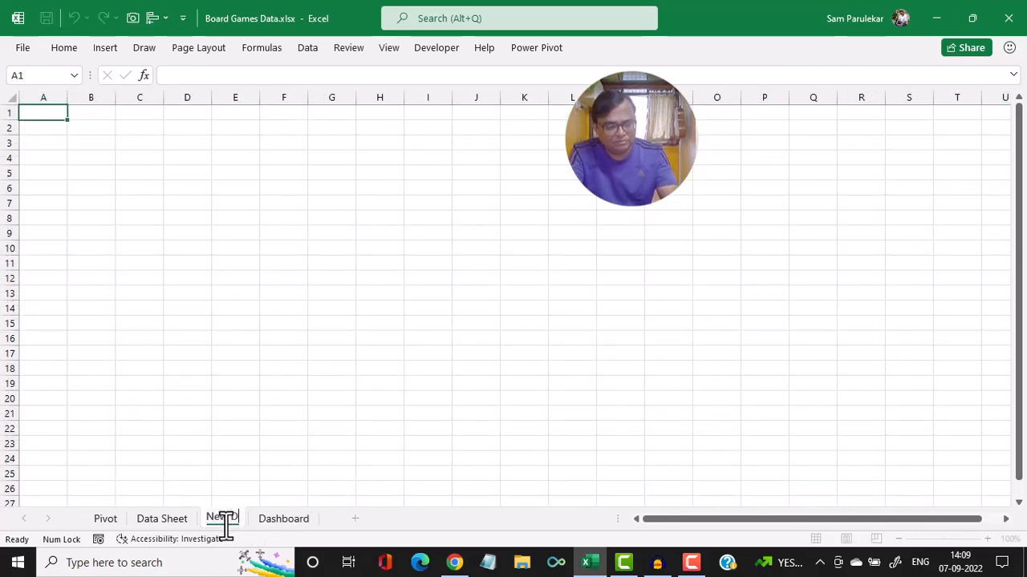
pyautogui.write('ashboa')
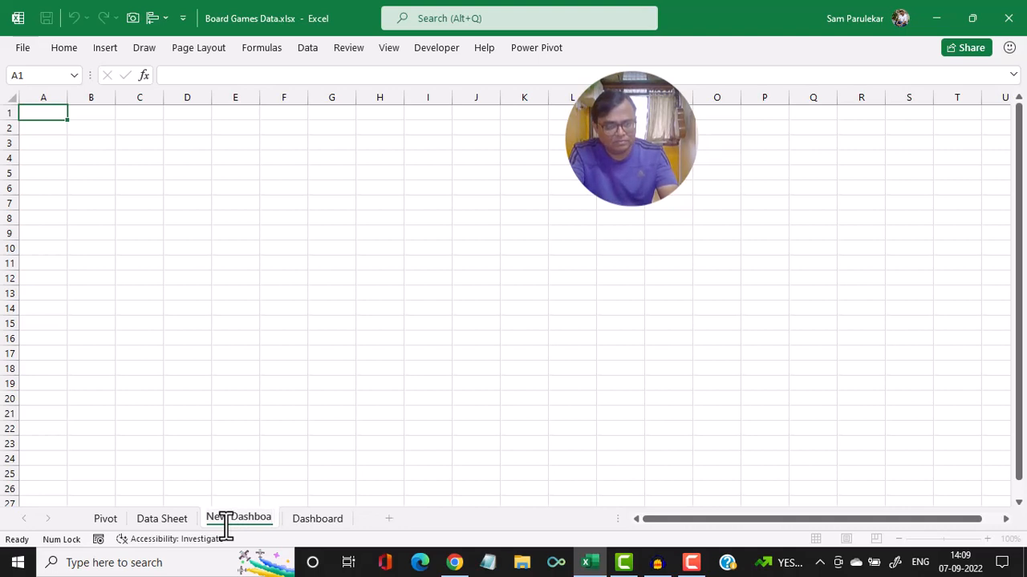
pyautogui.write('rd')
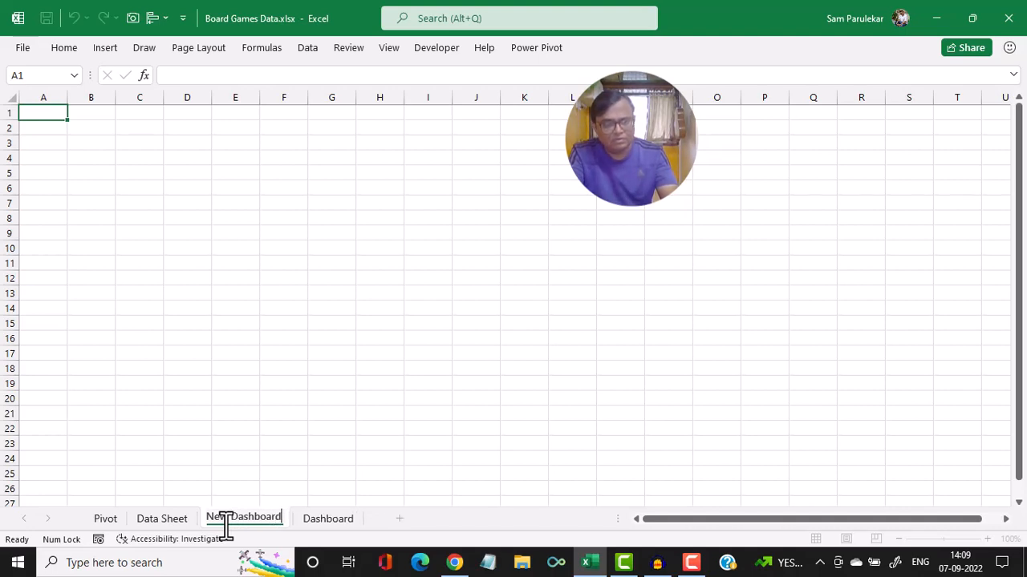
pyautogui.click(204, 215)
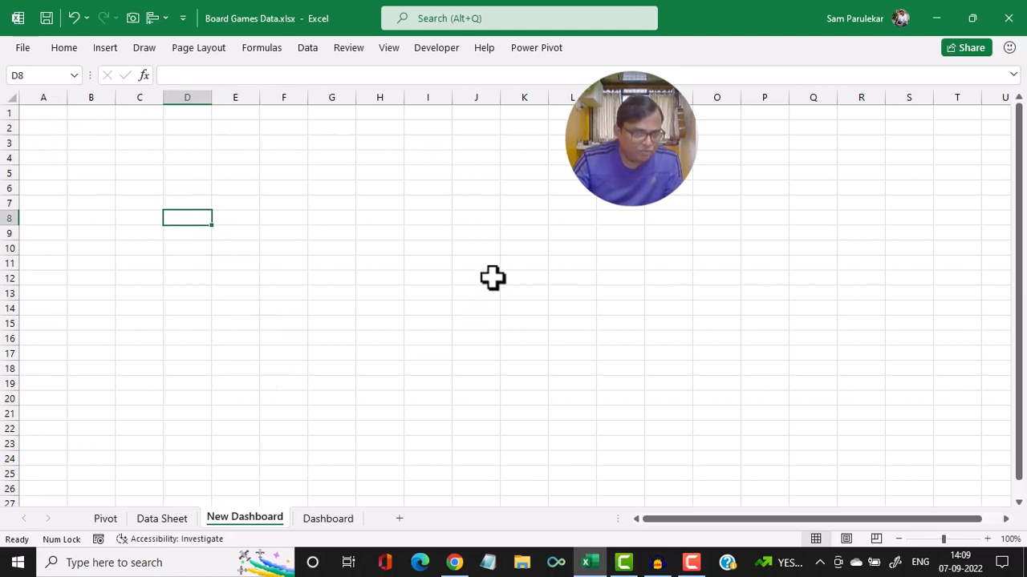
# - Draw a large rounded rectangle on the New Dashboard sheet, about 32 cm wide, covering roughly cells B2 to T26
pyautogui.click(334, 518)
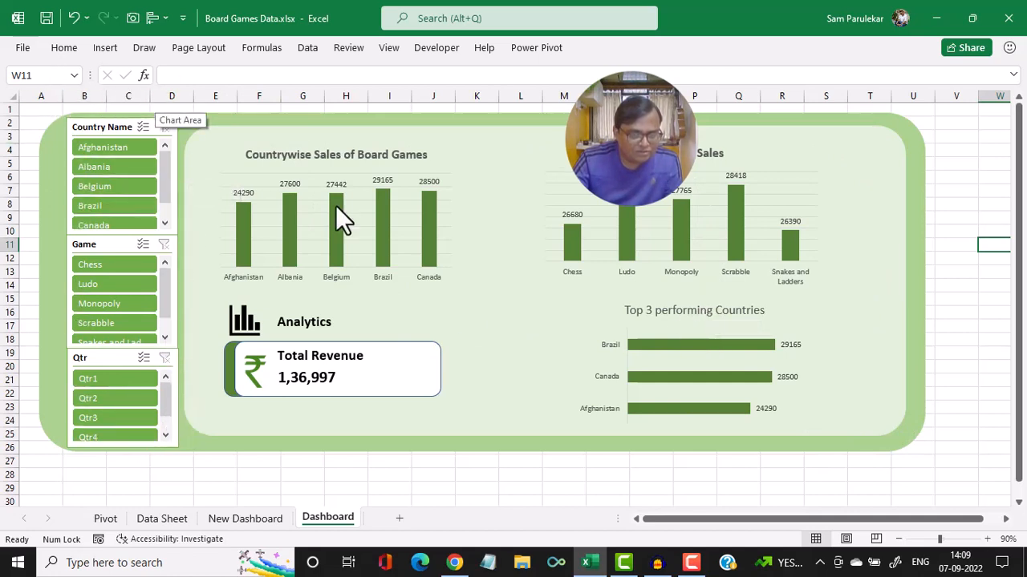
pyautogui.click(245, 519)
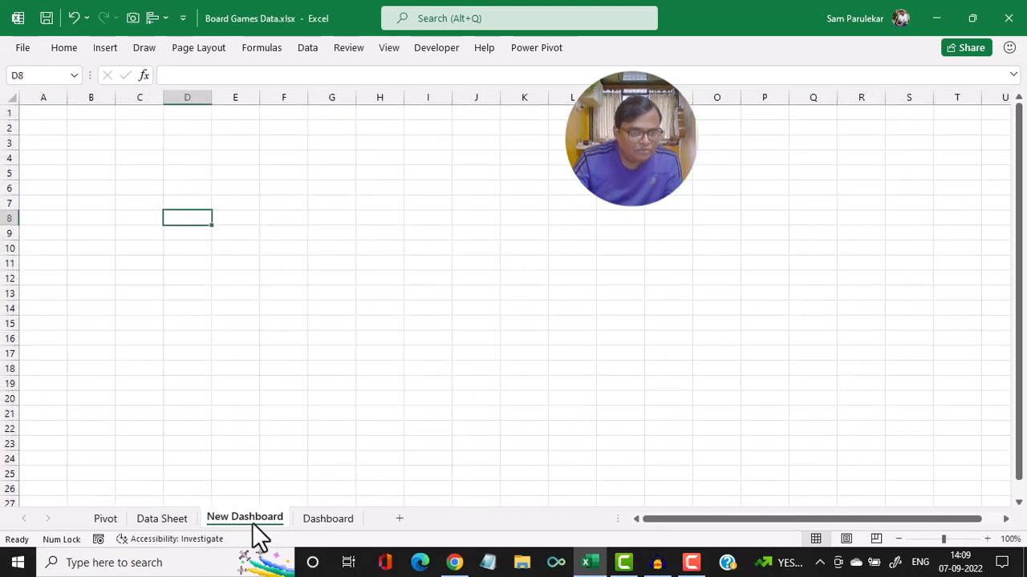
pyautogui.click(113, 48)
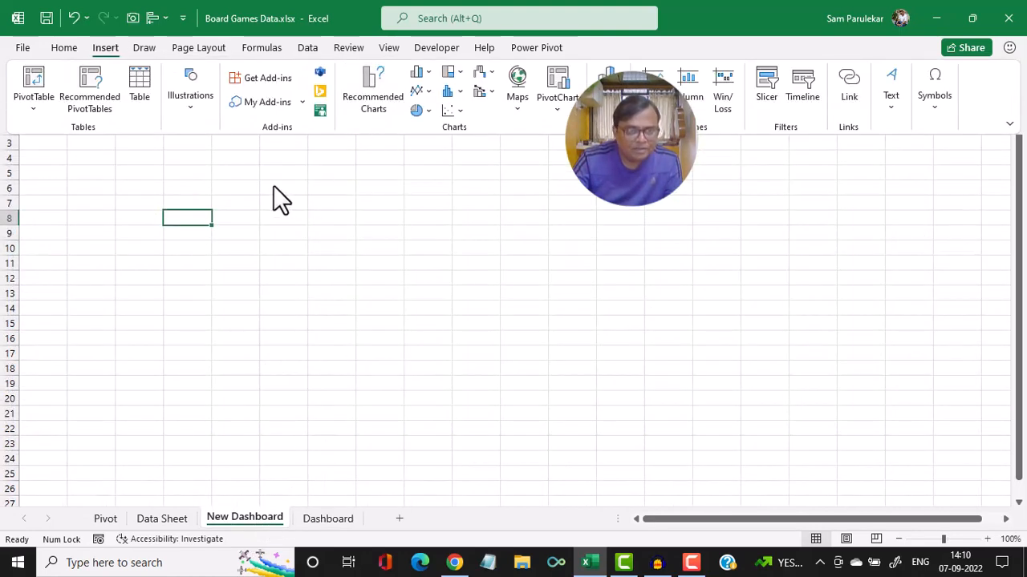
pyautogui.click(191, 118)
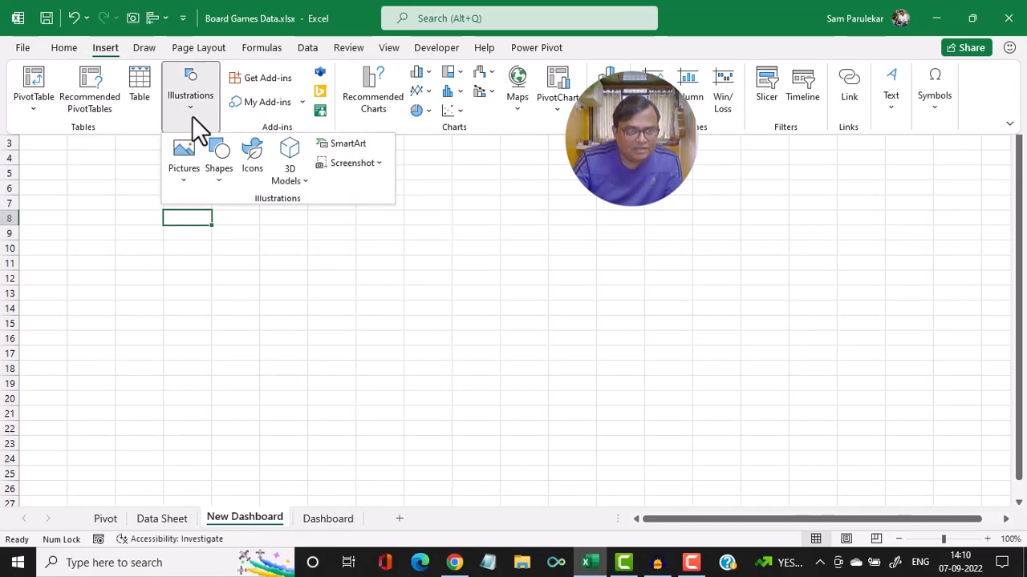
pyautogui.click(219, 172)
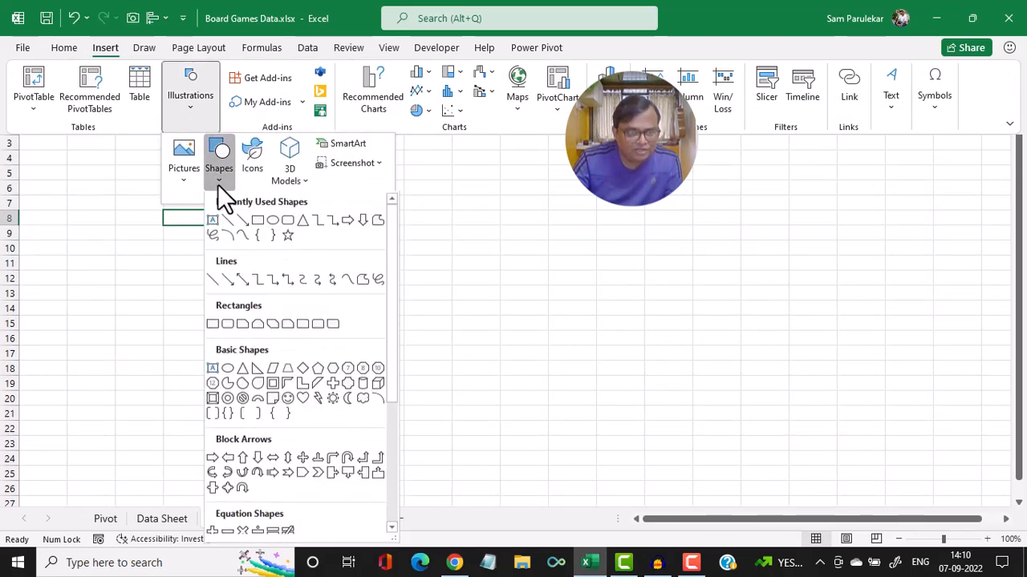
pyautogui.click(286, 221)
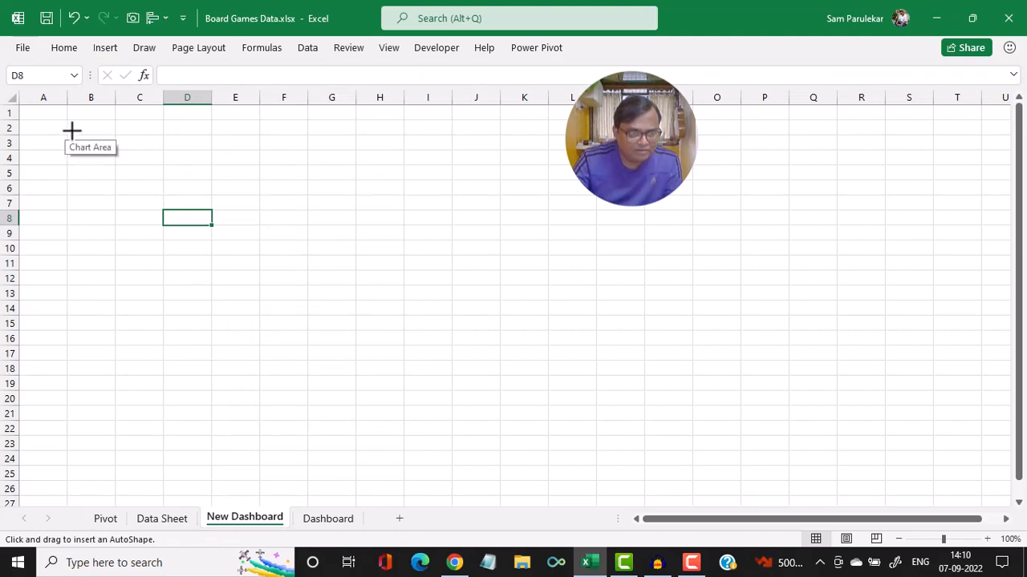
pyautogui.moveTo(70, 130); pyautogui.dragTo(976, 498)
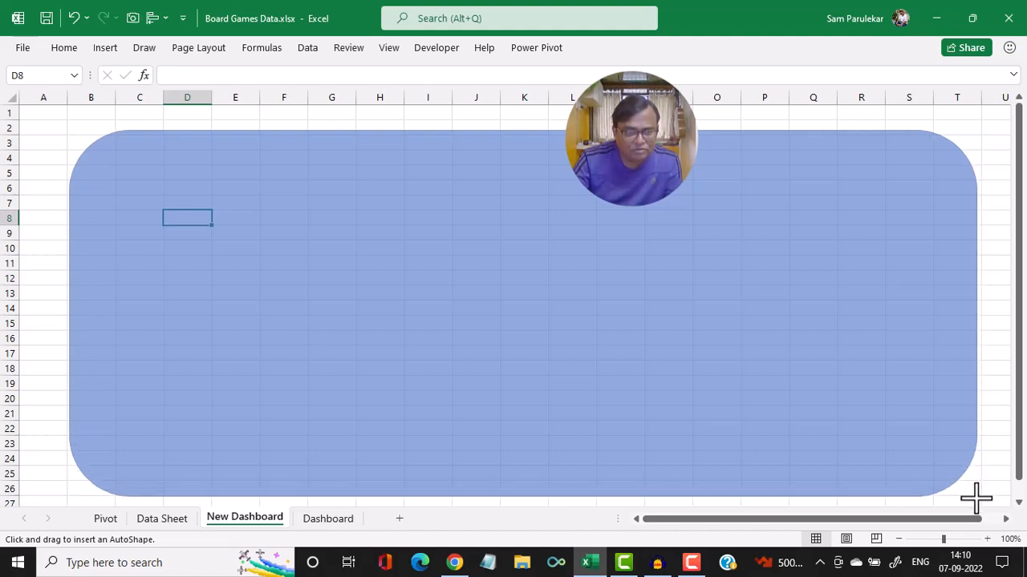
pyautogui.moveTo(976, 497); pyautogui.dragTo(976, 497)
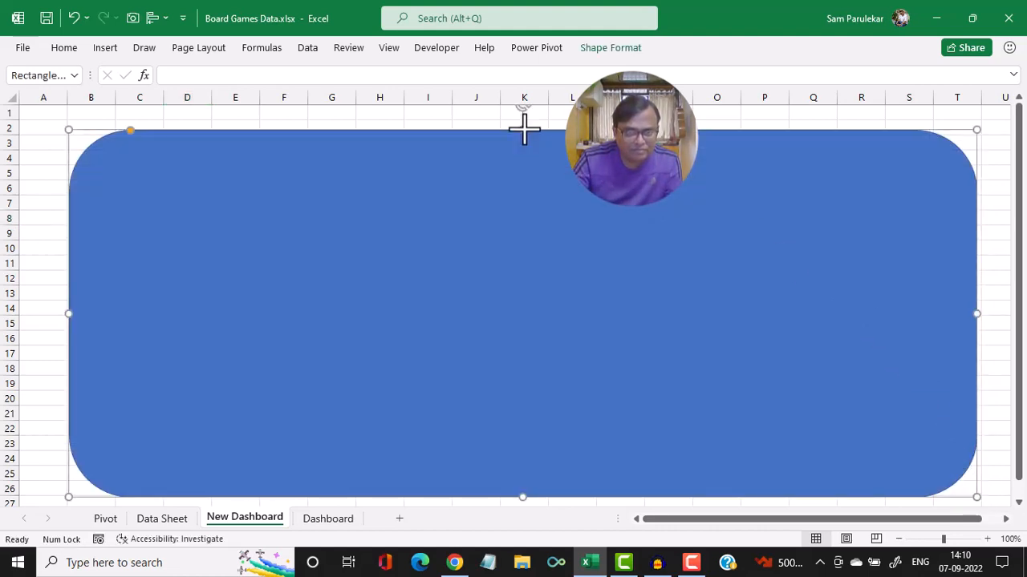
# - Extend the rounded rectangle slightly upward to a height of about 13.2 cm and reduce its corner rounding
pyautogui.moveTo(523, 131); pyautogui.dragTo(522, 121)
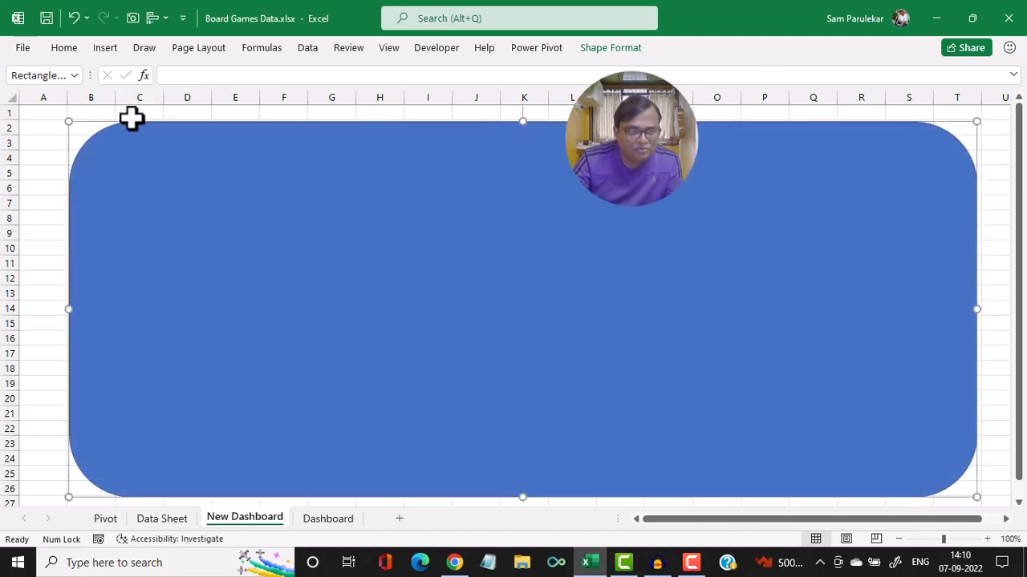
pyautogui.moveTo(131, 121); pyautogui.dragTo(99, 126)
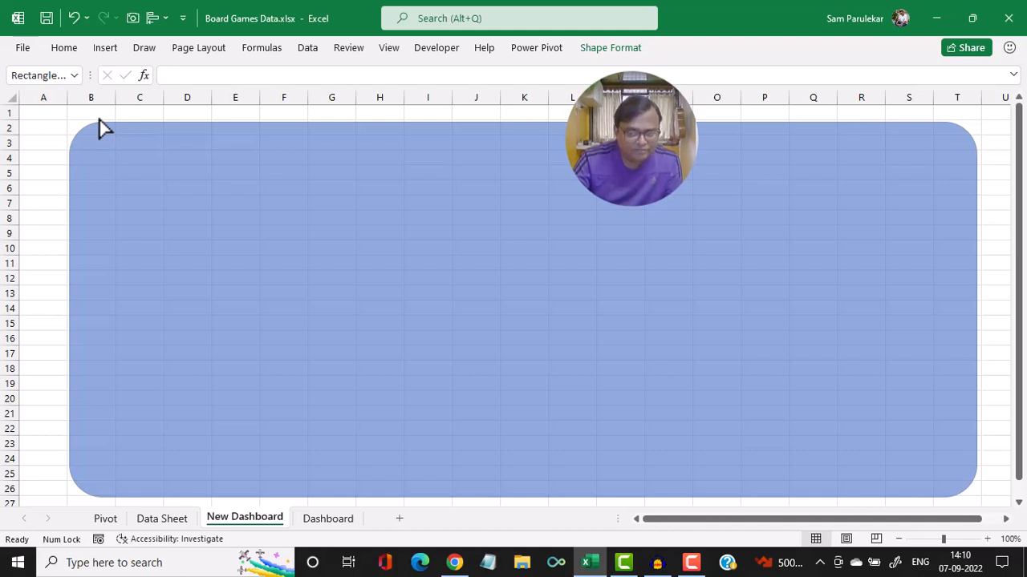
pyautogui.moveTo(100, 124); pyautogui.dragTo(99, 124)
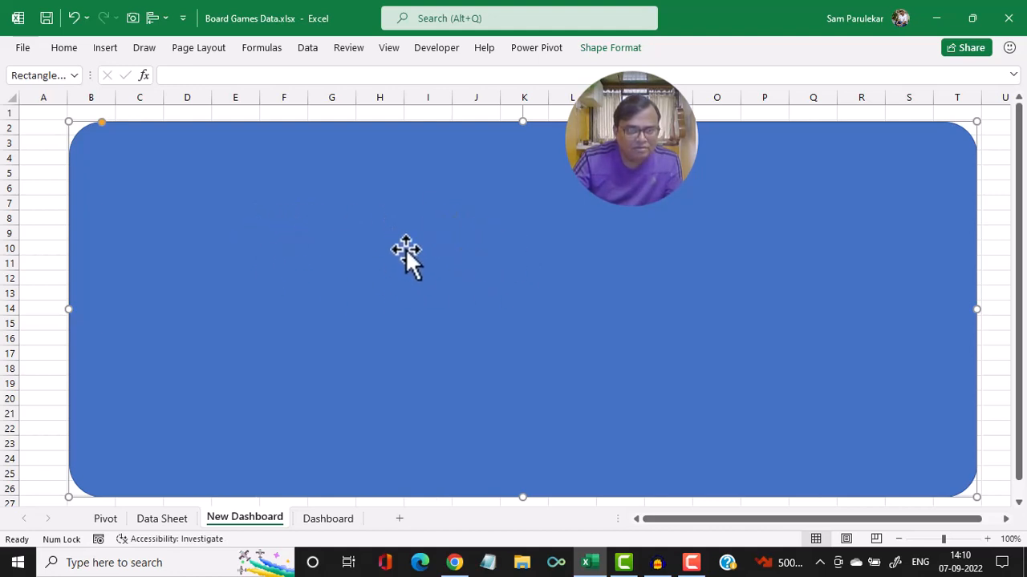
# - Fill the rounded rectangle with Green, Accent 6, Darker 25%, and compare it with the existing Dashboard sheet
pyautogui.click(629, 52)
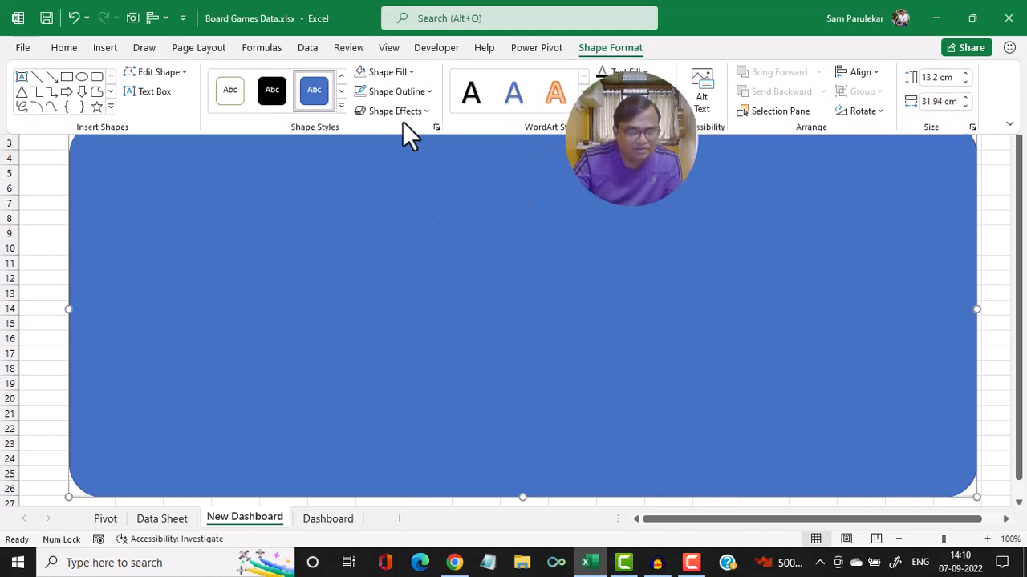
pyautogui.click(410, 77)
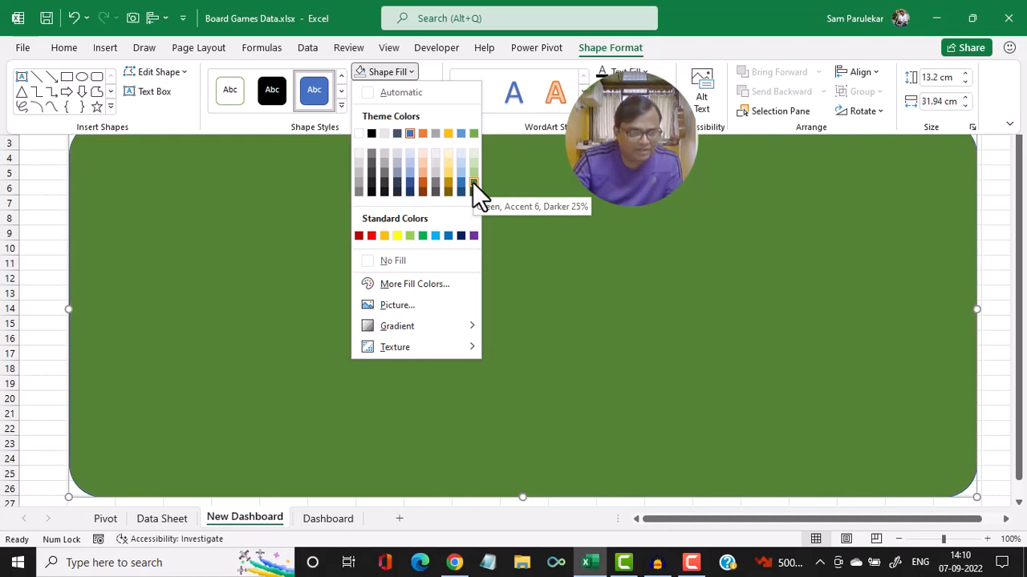
pyautogui.press('Escape')
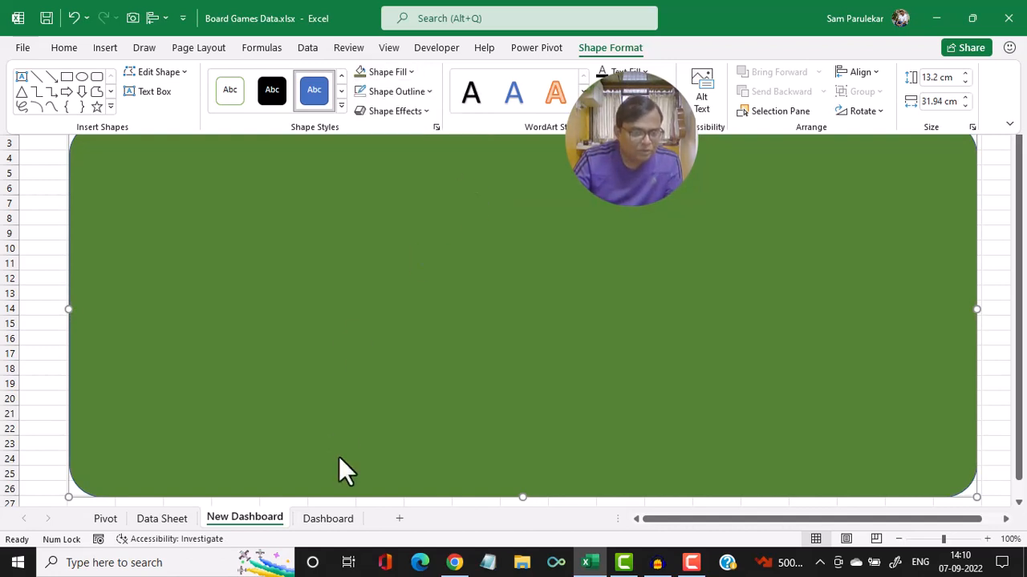
pyautogui.press('Escape')
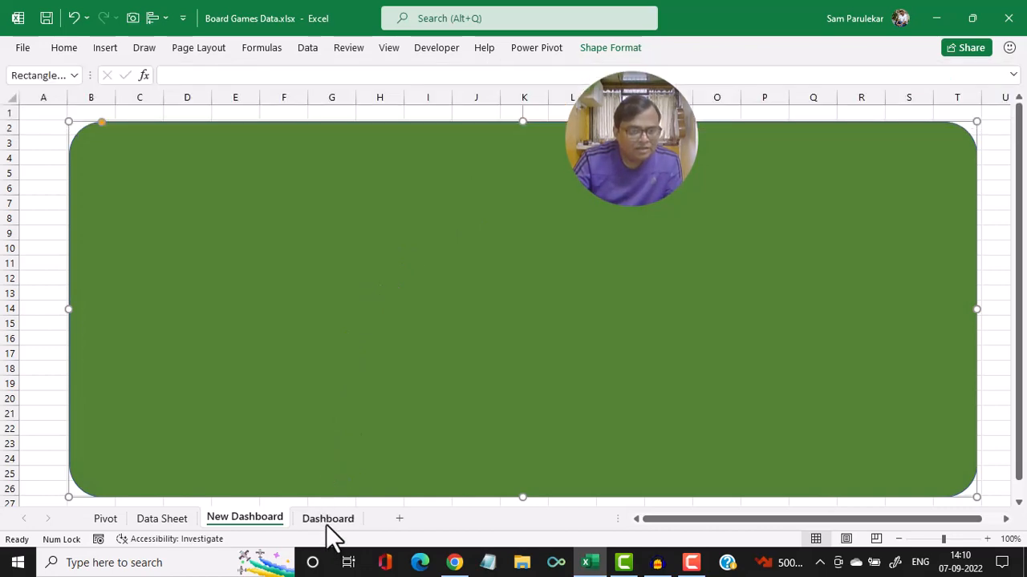
pyautogui.click(327, 520)
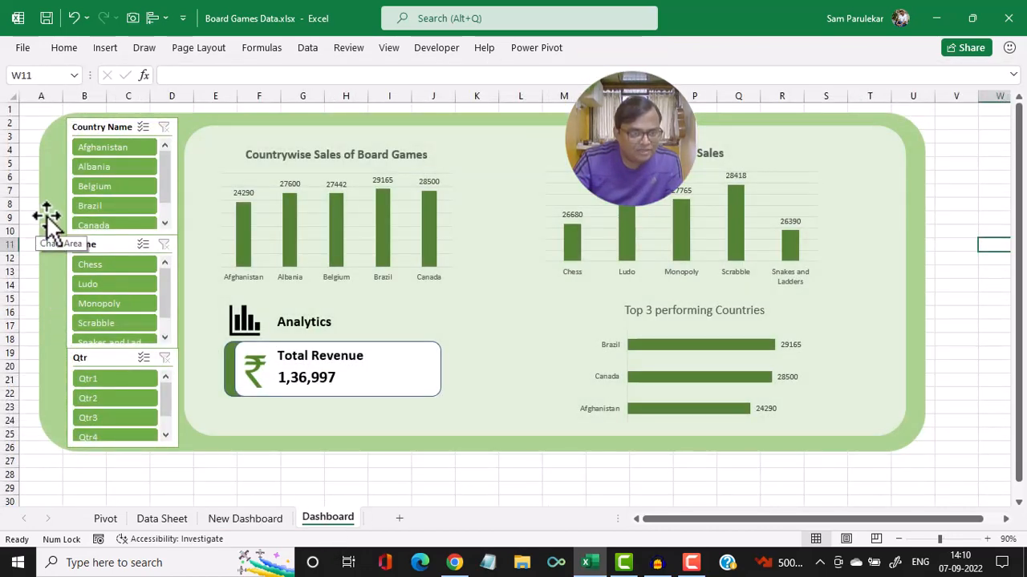
# - Duplicate the green rounded rectangle on the New Dashboard sheet and fill the copy with Green, Accent 6, Lighter 40%
pyautogui.click(270, 523)
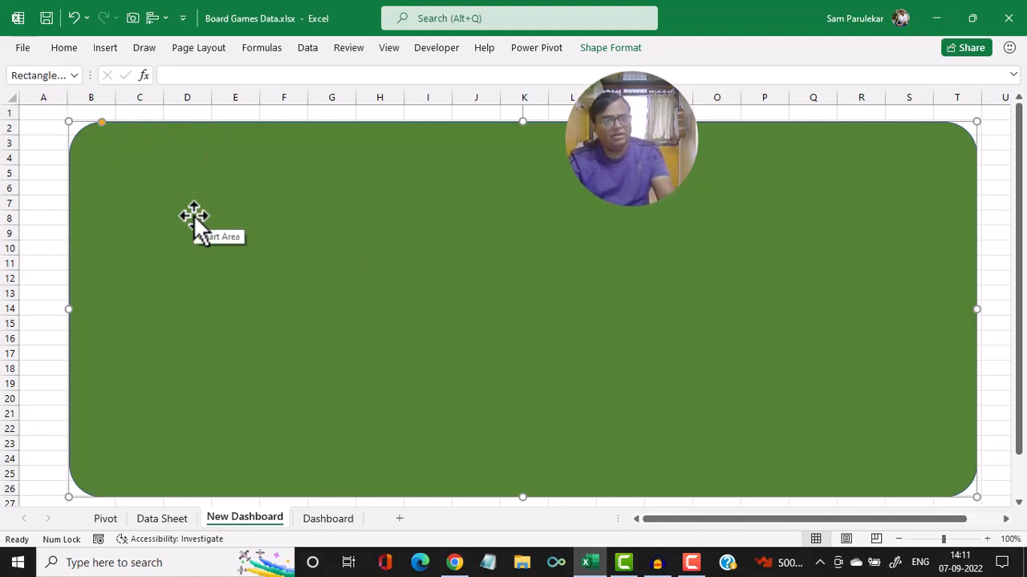
pyautogui.hotkey('ctrl', 'd')
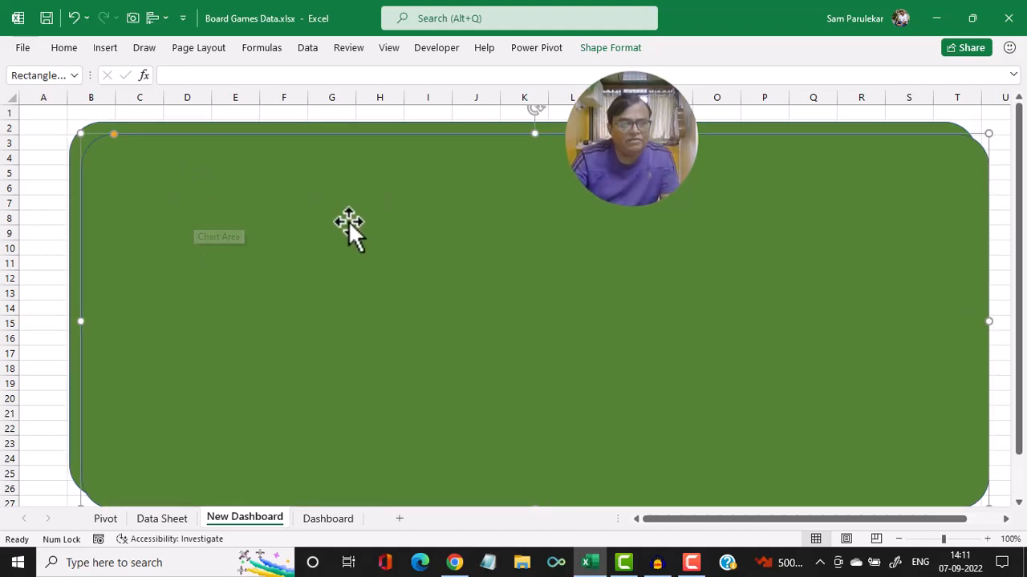
pyautogui.click(613, 47)
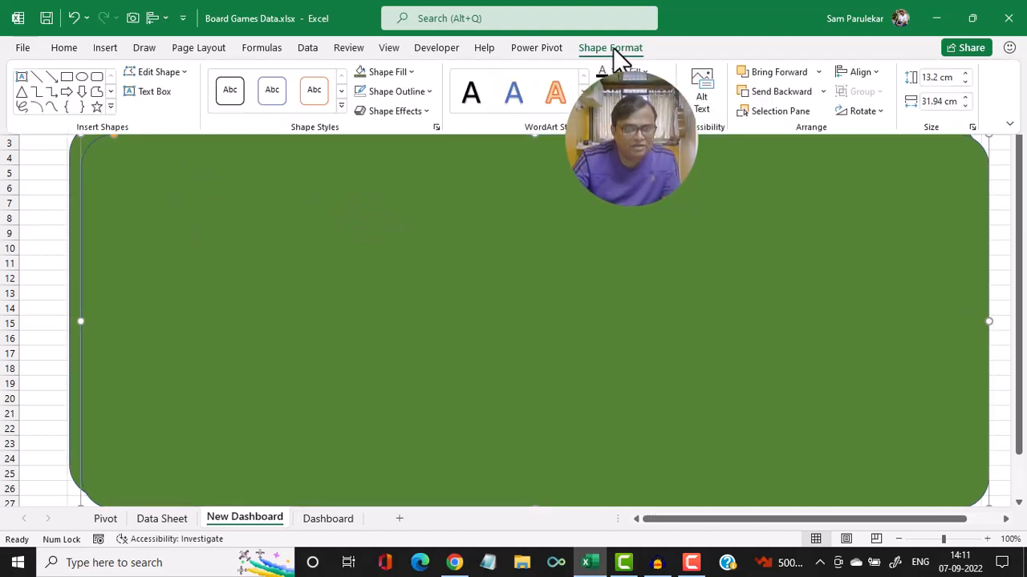
pyautogui.click(412, 72)
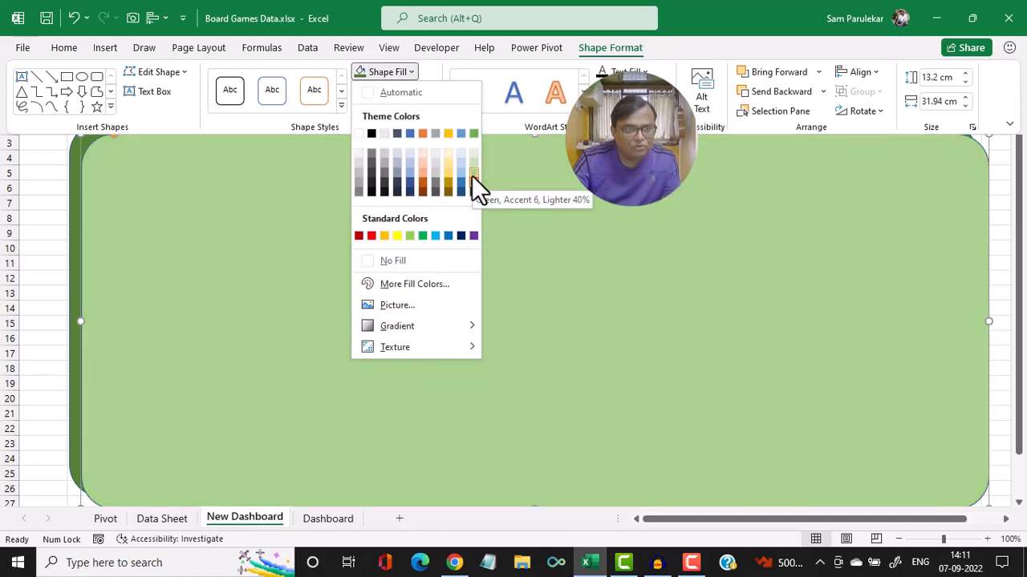
pyautogui.click(474, 177)
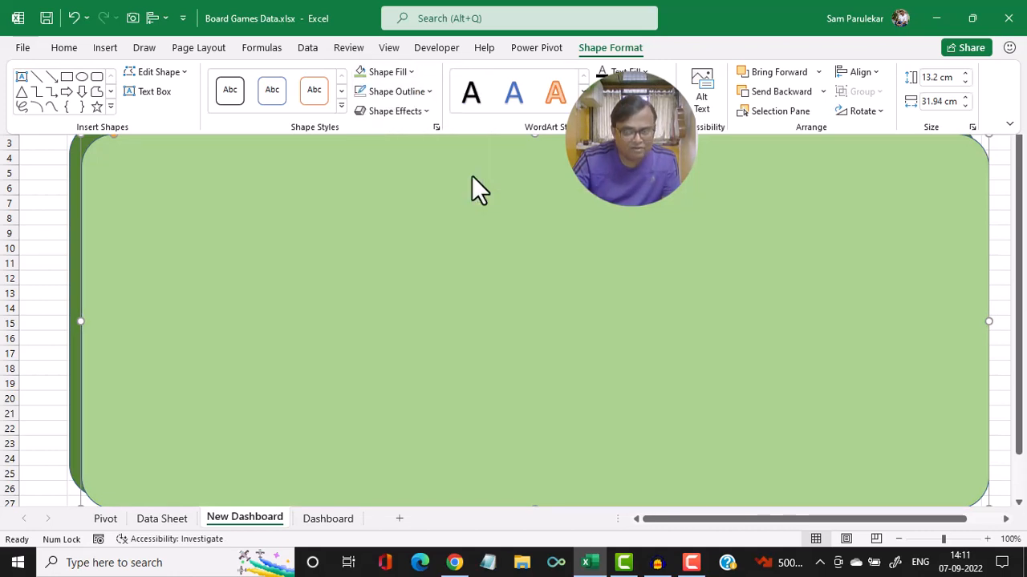
# - Resize the light green copy to fit inside the dark rectangle, from about column D to T and row 3 to 25
pyautogui.click(94, 318)
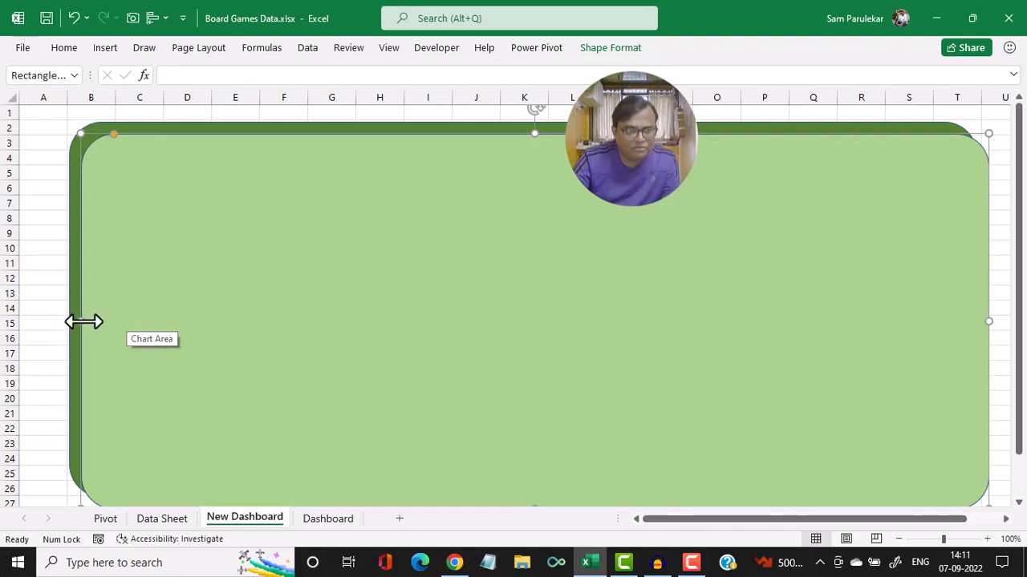
pyautogui.moveTo(80, 321); pyautogui.dragTo(186, 309)
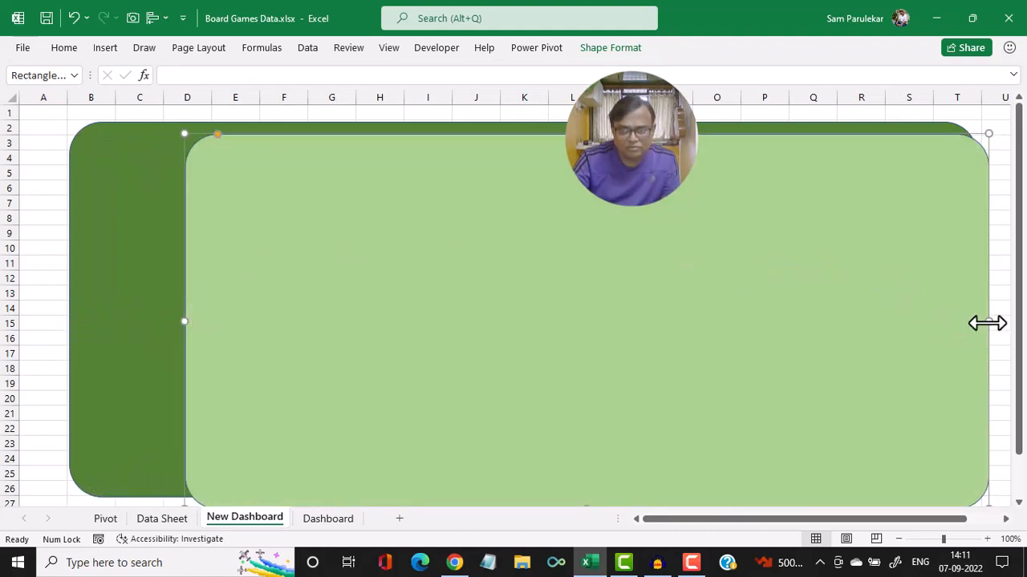
pyautogui.moveTo(988, 322); pyautogui.dragTo(961, 321)
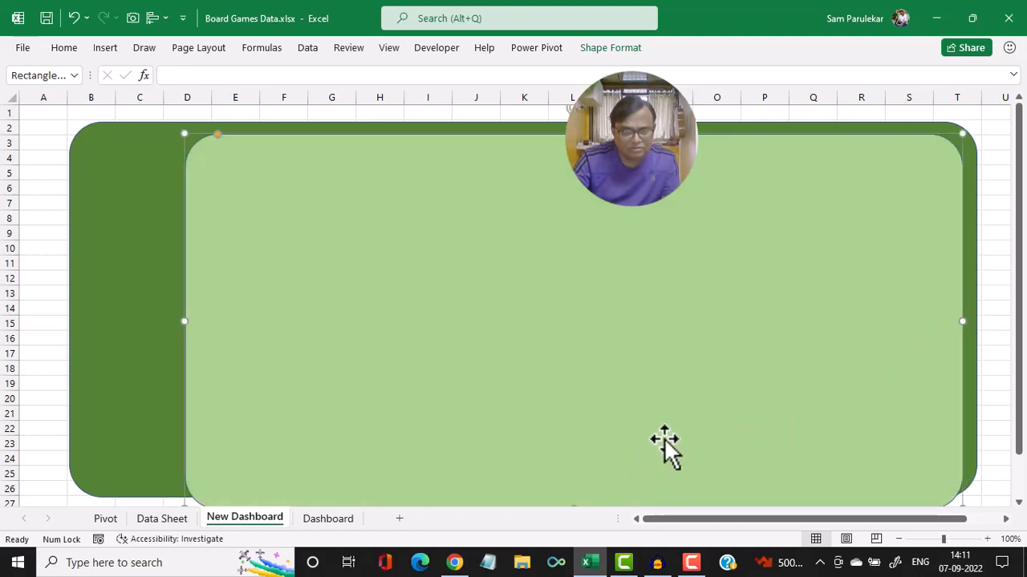
pyautogui.scroll(-2, 665, 439)
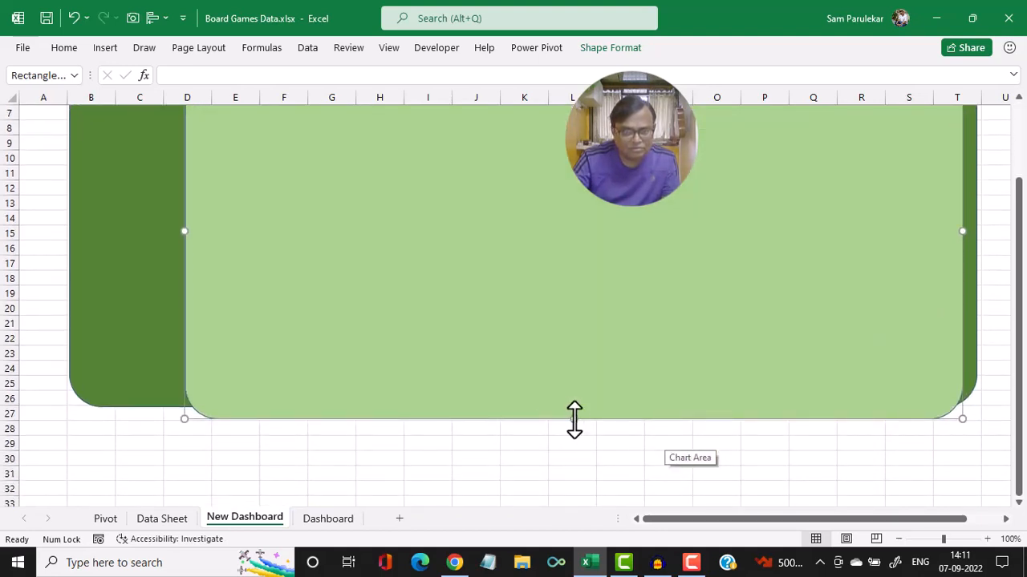
pyautogui.moveTo(574, 418); pyautogui.dragTo(576, 394)
pyautogui.scroll(2, 581, 364)
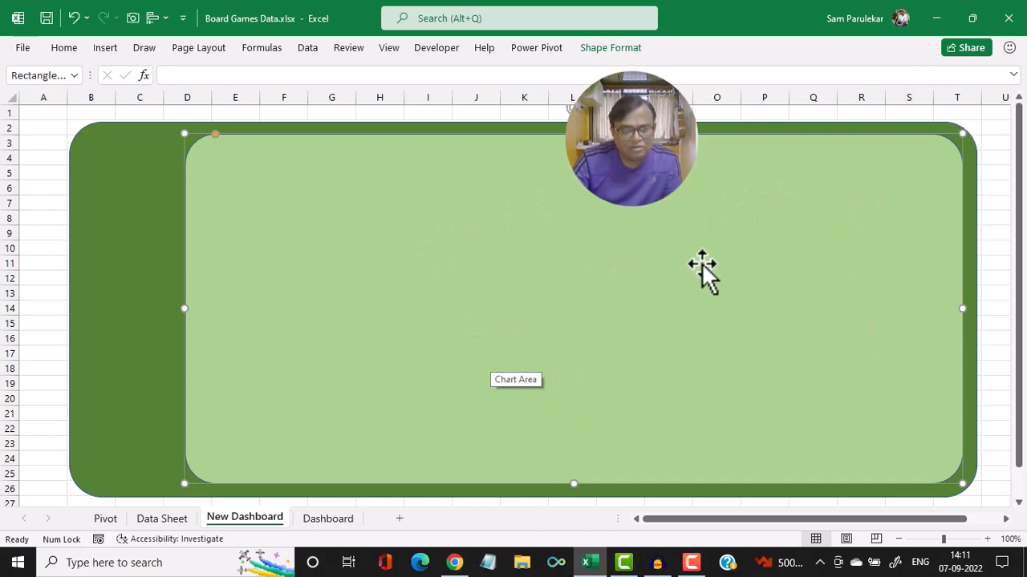
# - Create a PivotTable from Data Sheet range A1:E101 on a new worksheet, with Country Name as rows and Sum of Sales as values
pyautogui.click(309, 518)
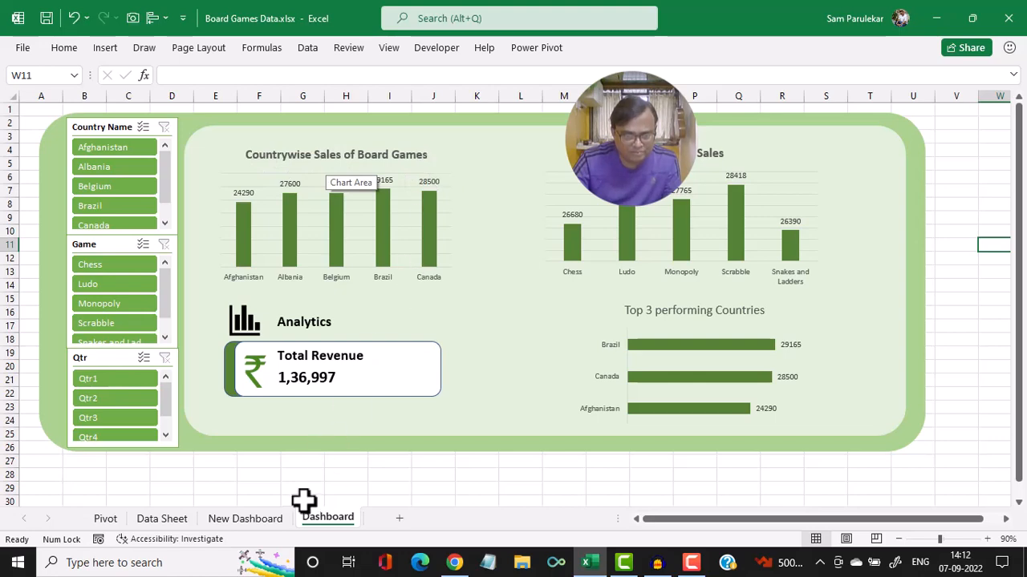
pyautogui.click(164, 520)
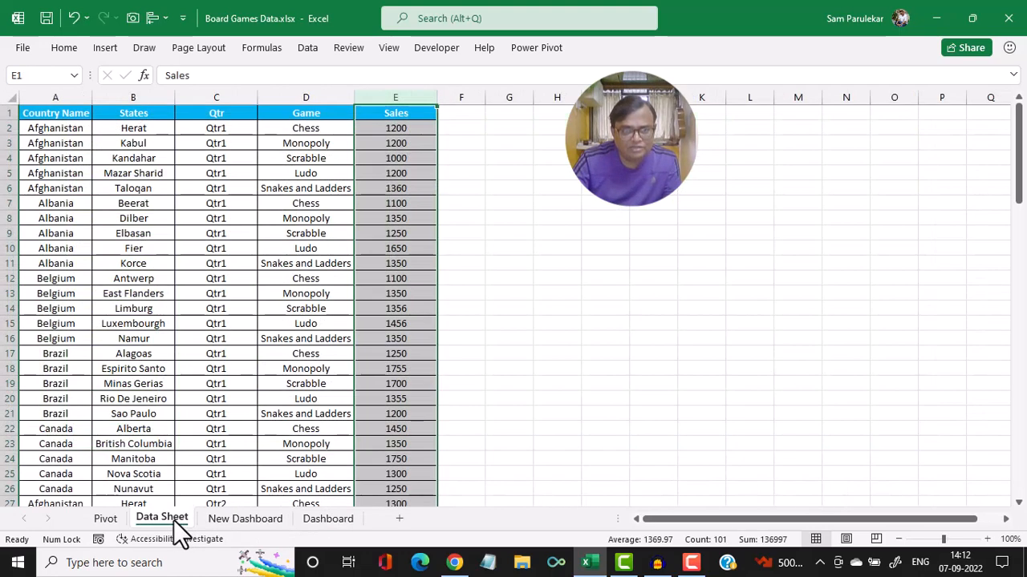
pyautogui.click(57, 116)
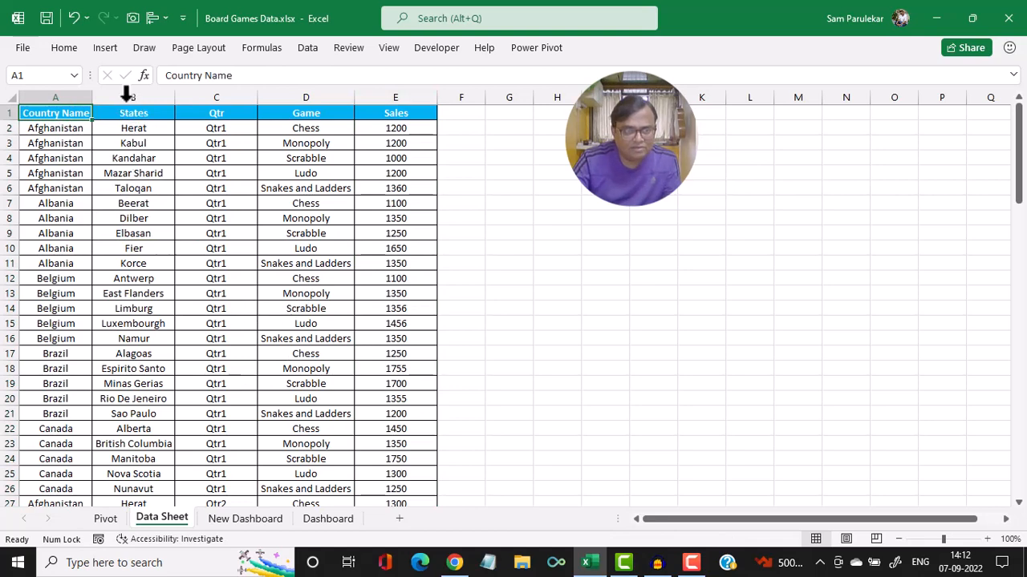
pyautogui.click(106, 48)
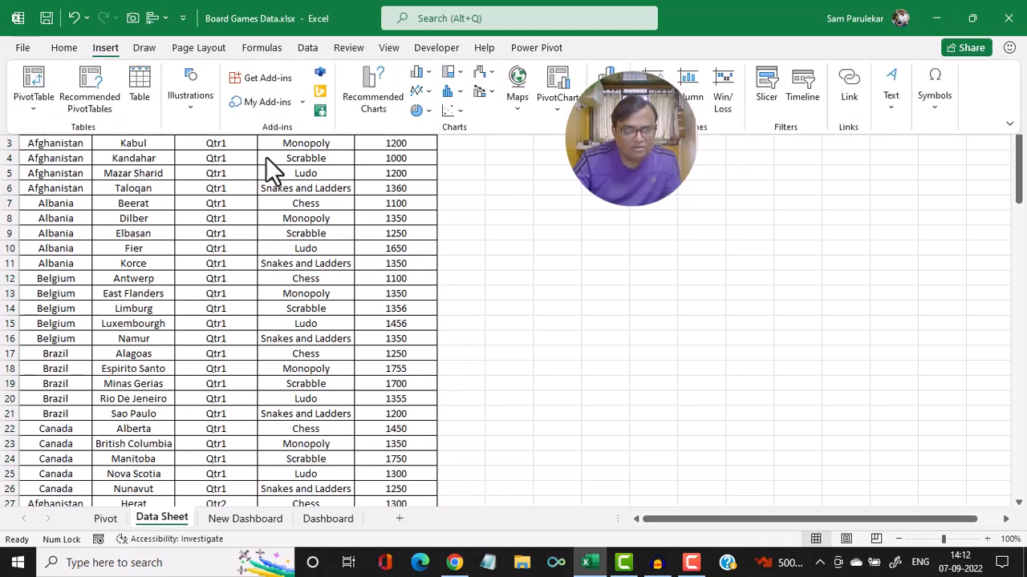
pyautogui.click(33, 90)
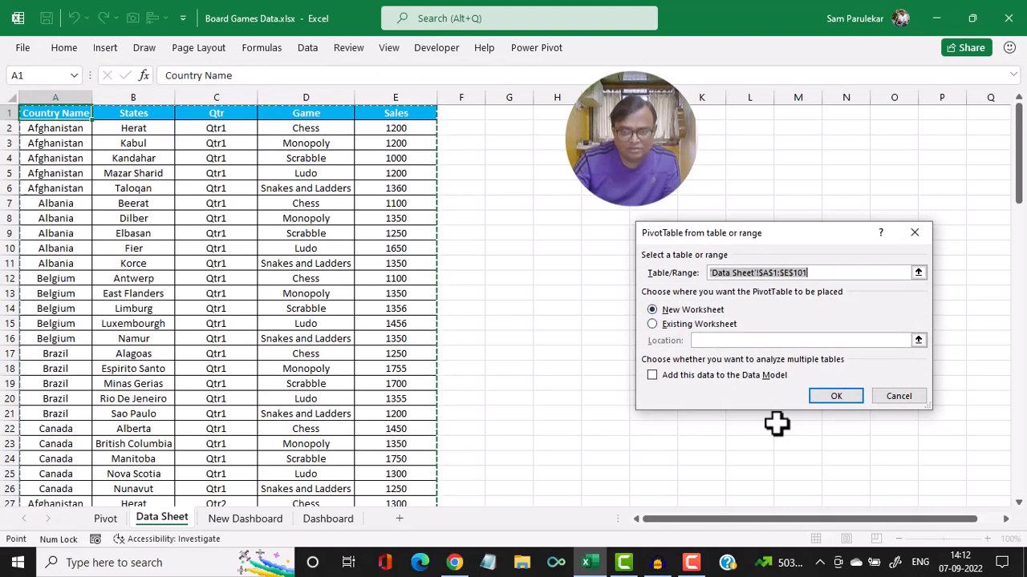
pyautogui.click(817, 395)
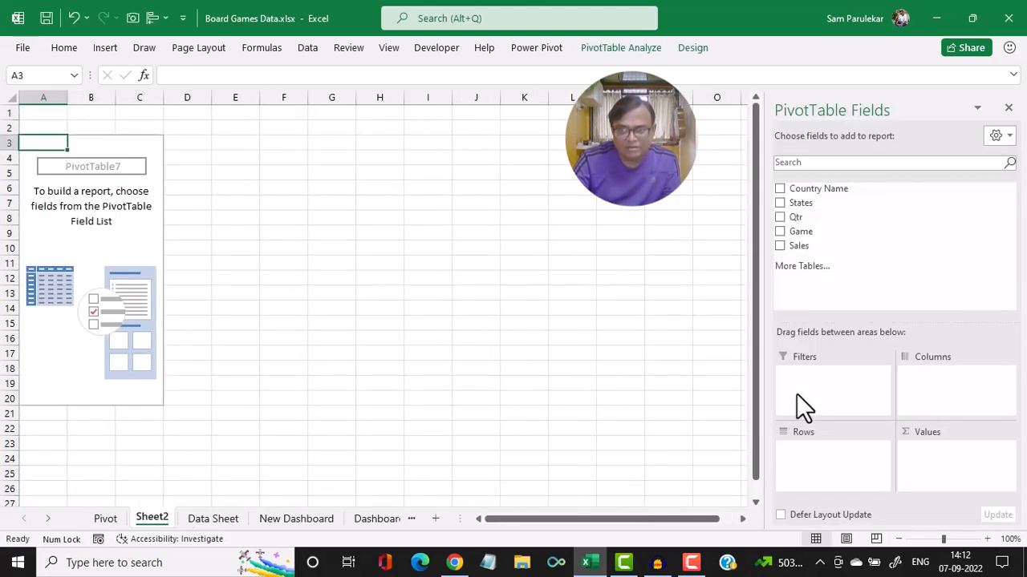
pyautogui.moveTo(843, 191); pyautogui.dragTo(828, 460)
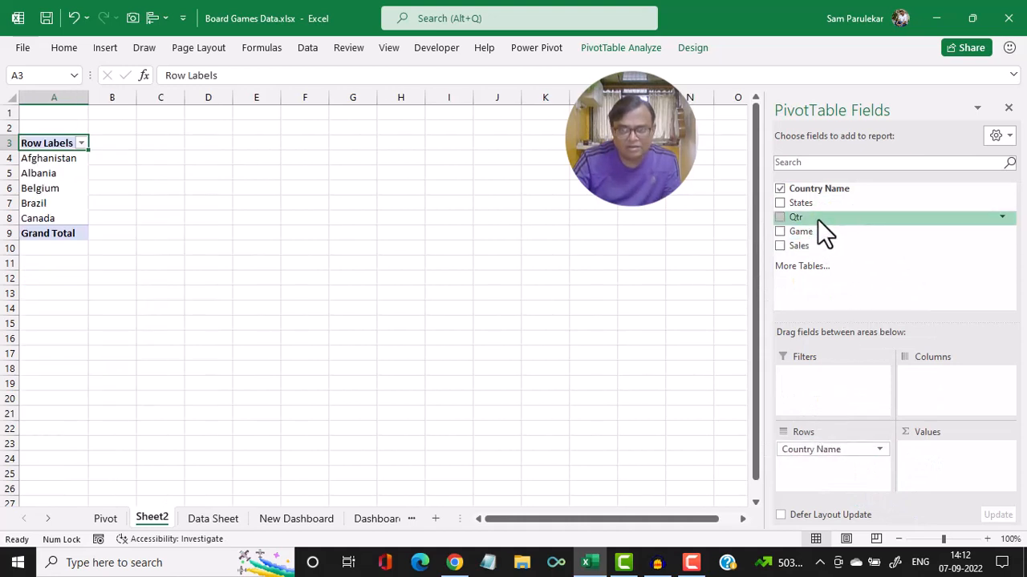
pyautogui.moveTo(801, 244); pyautogui.dragTo(954, 457)
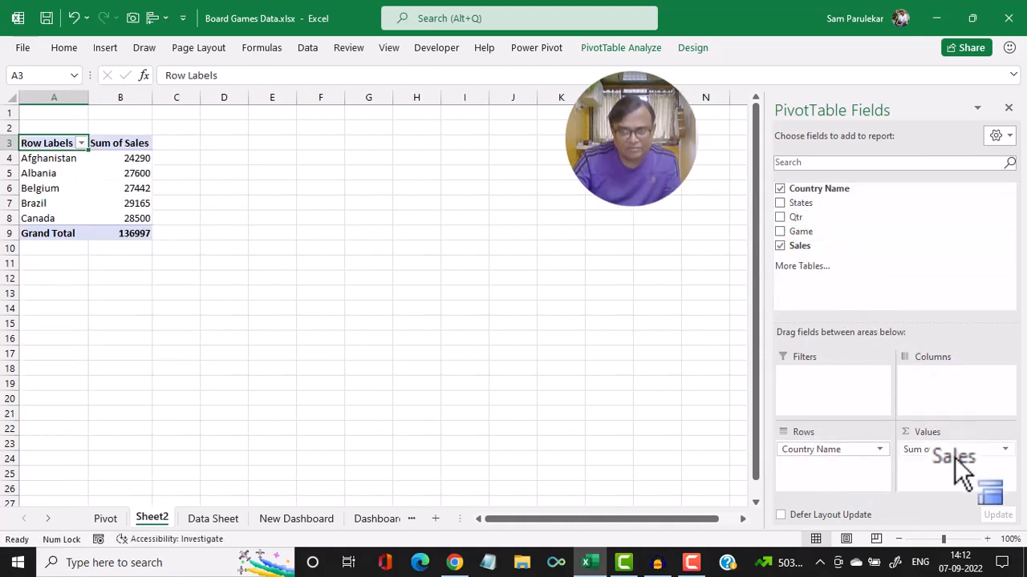
# - Rename the new PivotTable worksheet as Pivot New
pyautogui.doubleClick(153, 517)
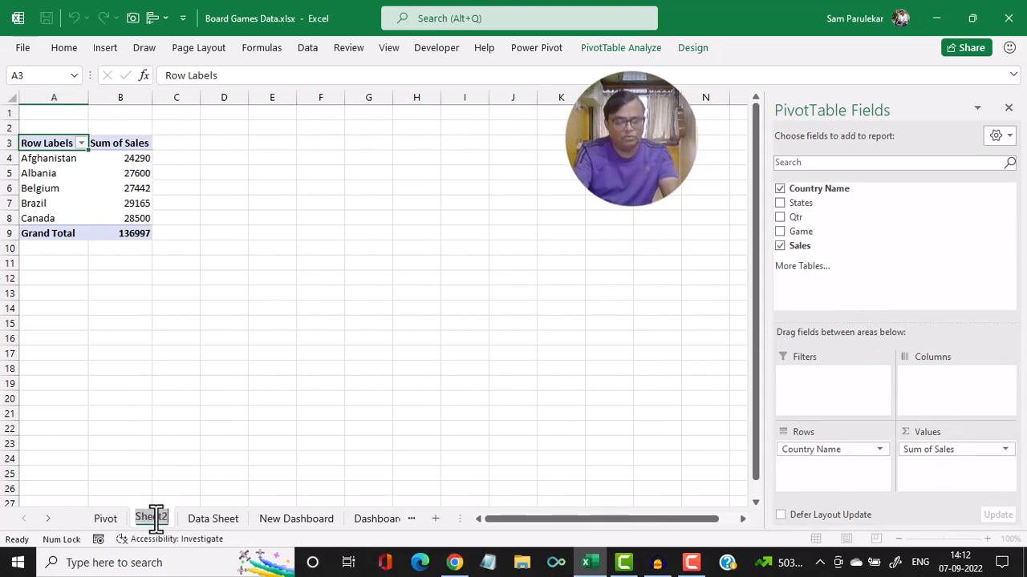
pyautogui.write('Pivot')
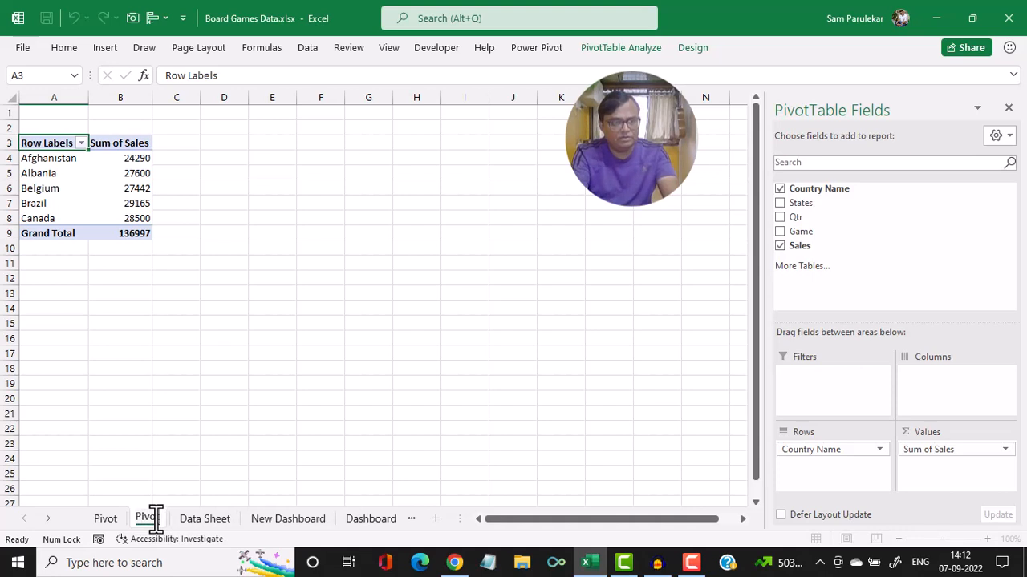
pyautogui.write(' New')
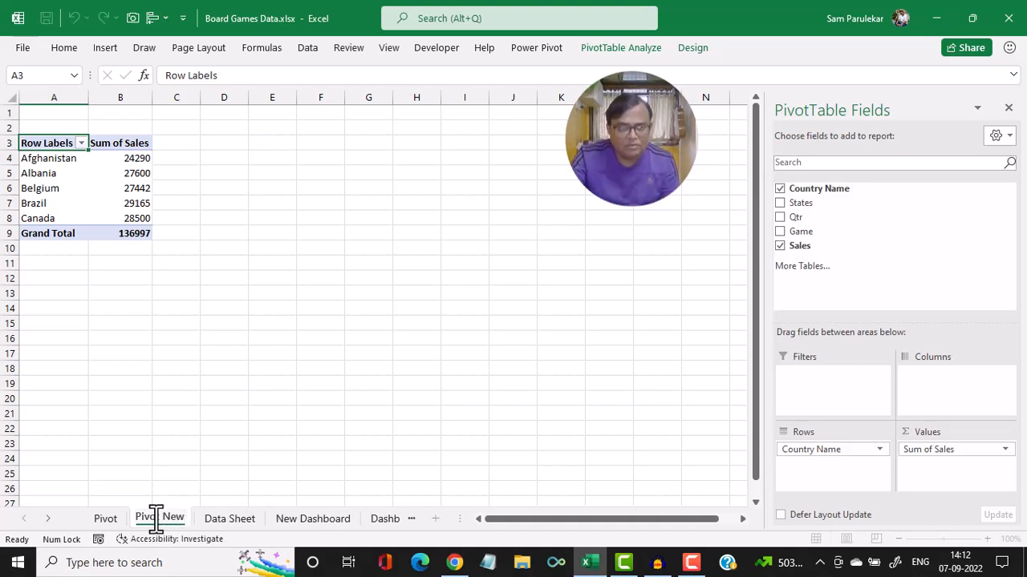
pyautogui.press('Return')
pyautogui.click(247, 179)
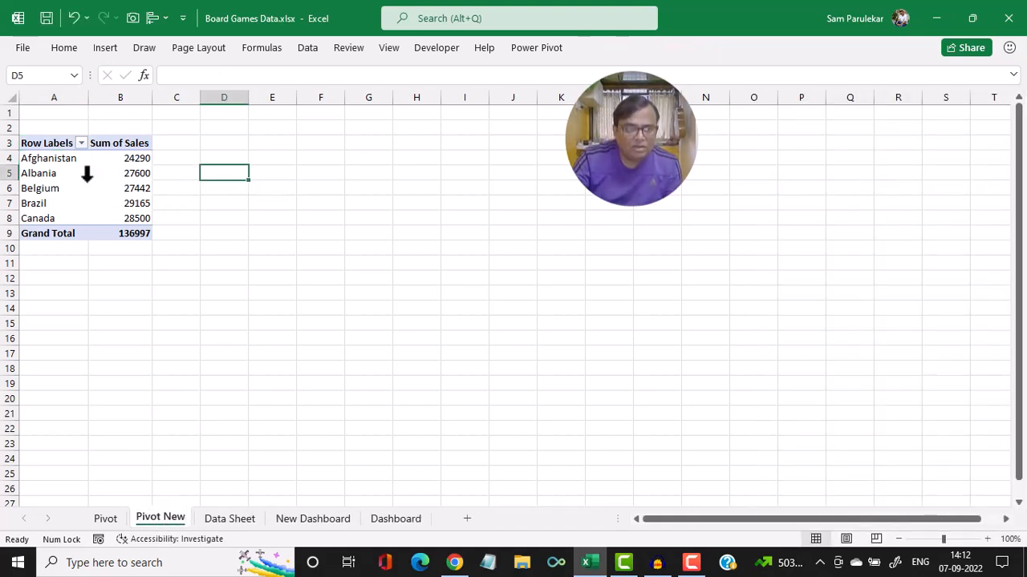
# - Turn off the grand totals for rows and columns in the country sales PivotTable
pyautogui.click(38, 167)
pyautogui.click(132, 202)
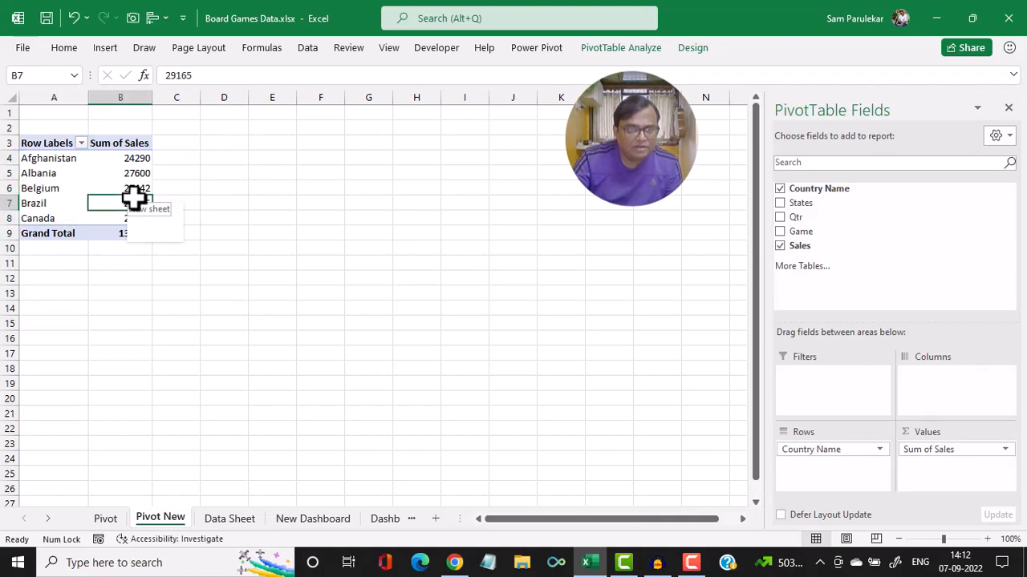
pyautogui.click(640, 47)
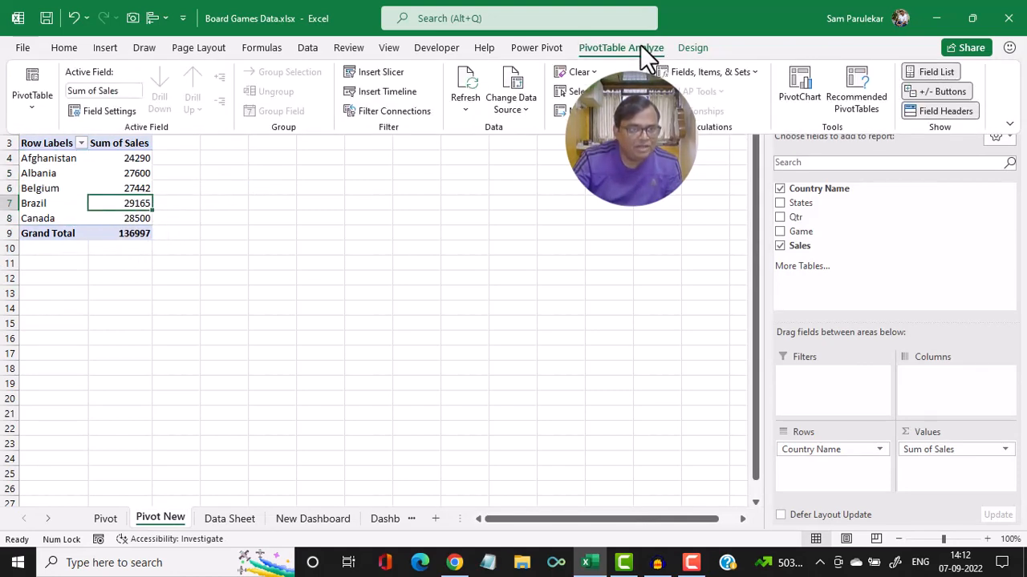
pyautogui.click(693, 48)
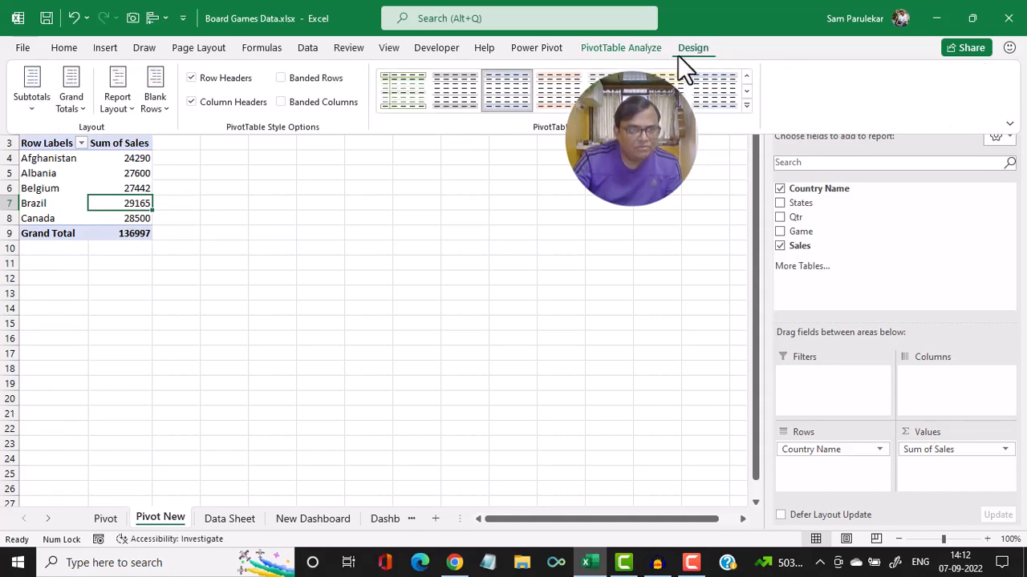
pyautogui.click(71, 102)
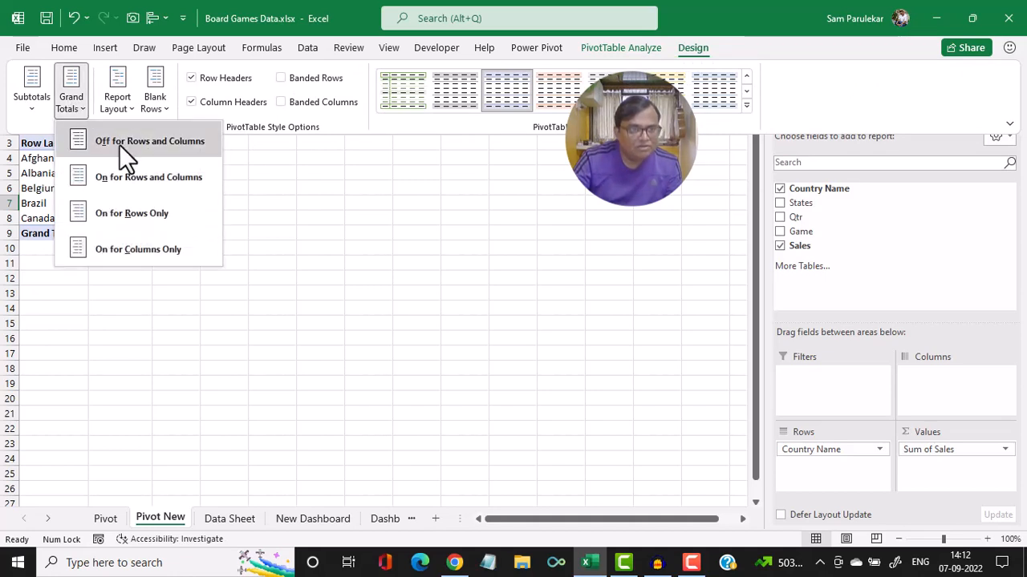
pyautogui.click(119, 144)
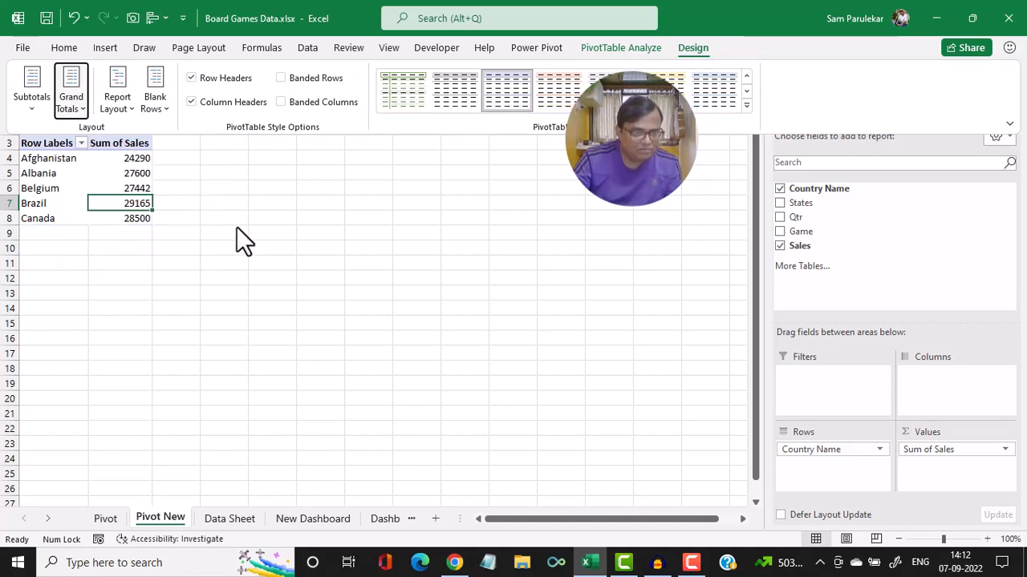
# - Insert a 2-D clustered column PivotChart from the country sales PivotTable range A3:B8
pyautogui.click(51, 142)
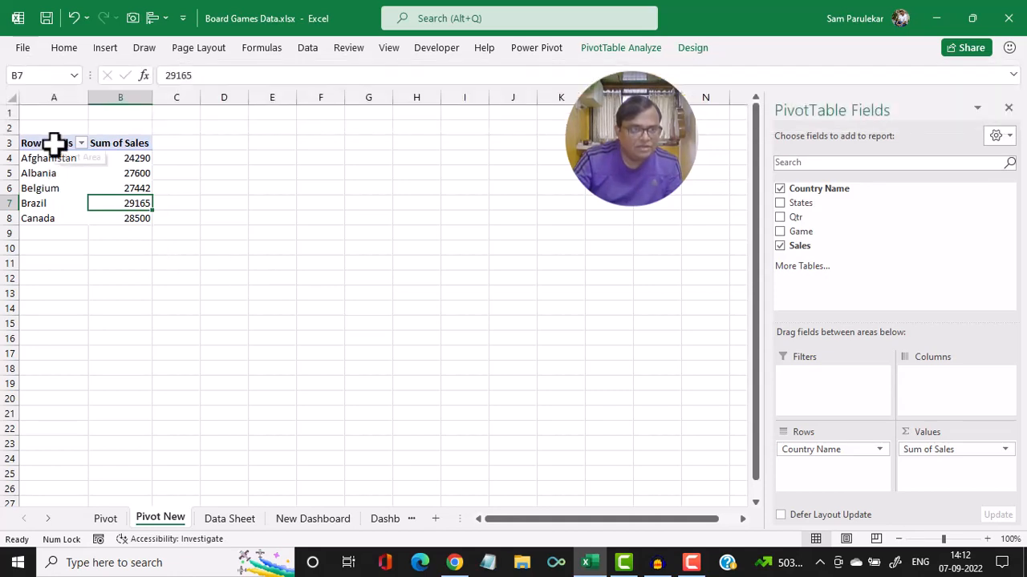
pyautogui.moveTo(51, 143); pyautogui.dragTo(127, 217)
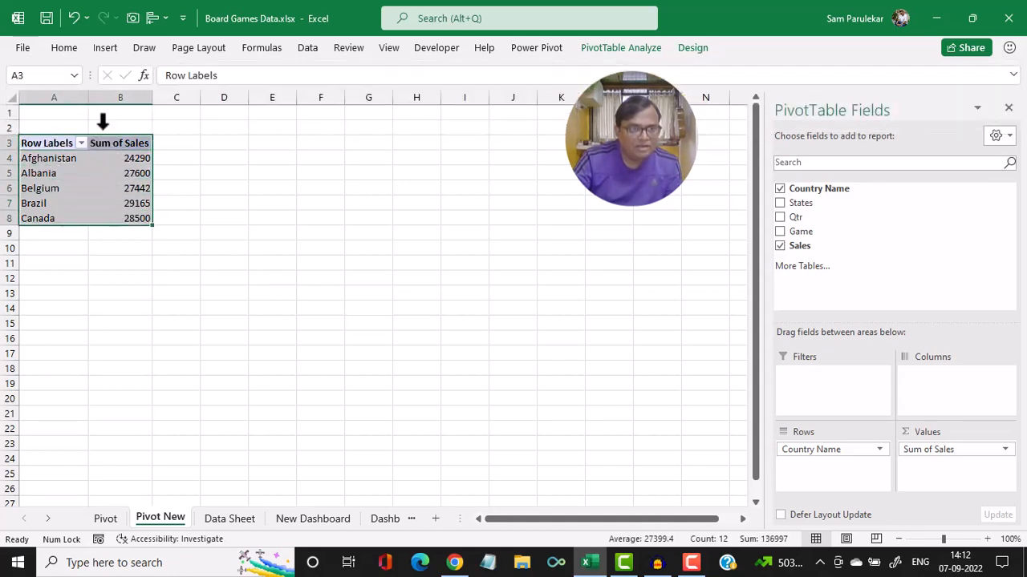
pyautogui.click(111, 53)
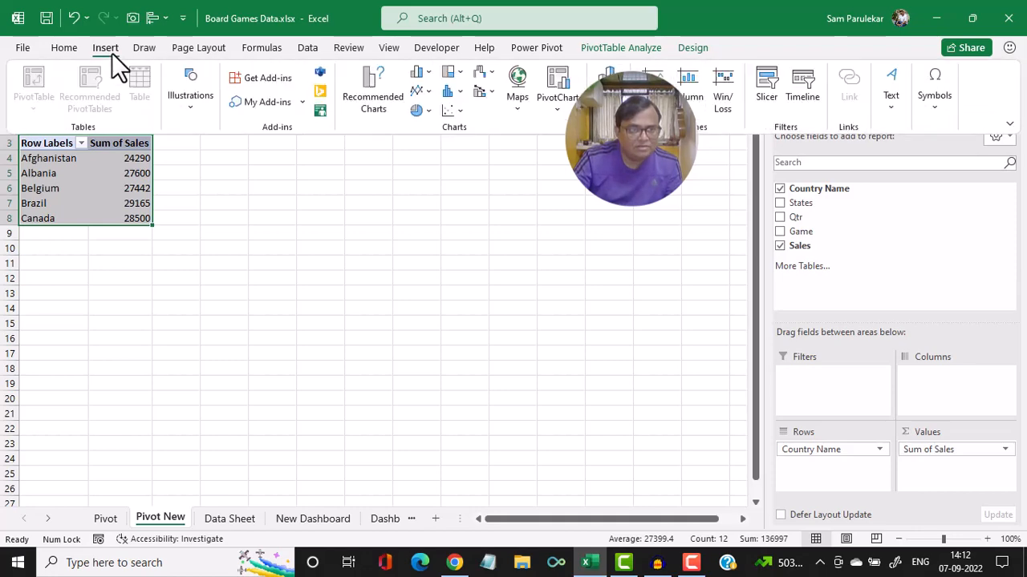
pyautogui.click(419, 81)
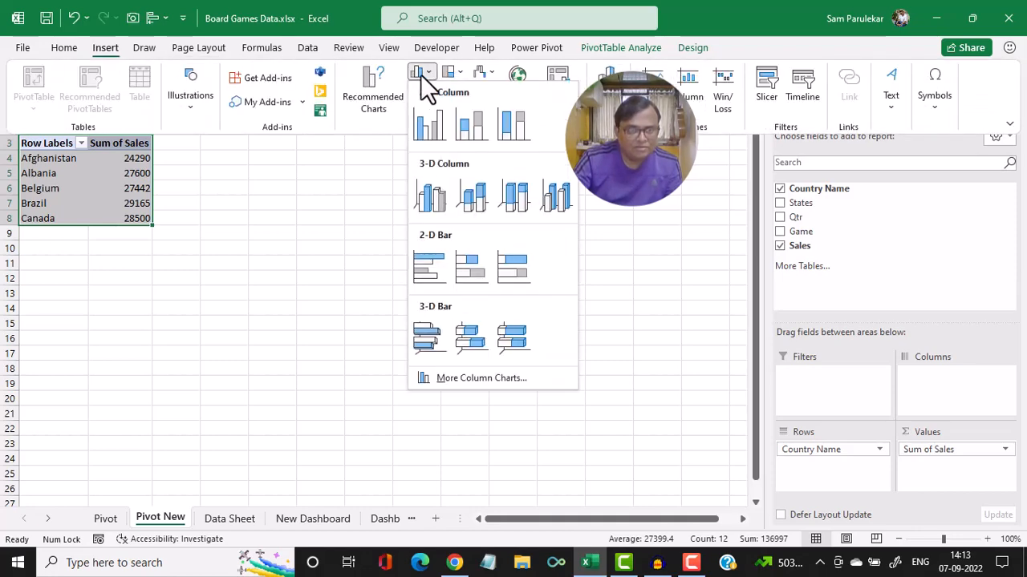
pyautogui.click(425, 131)
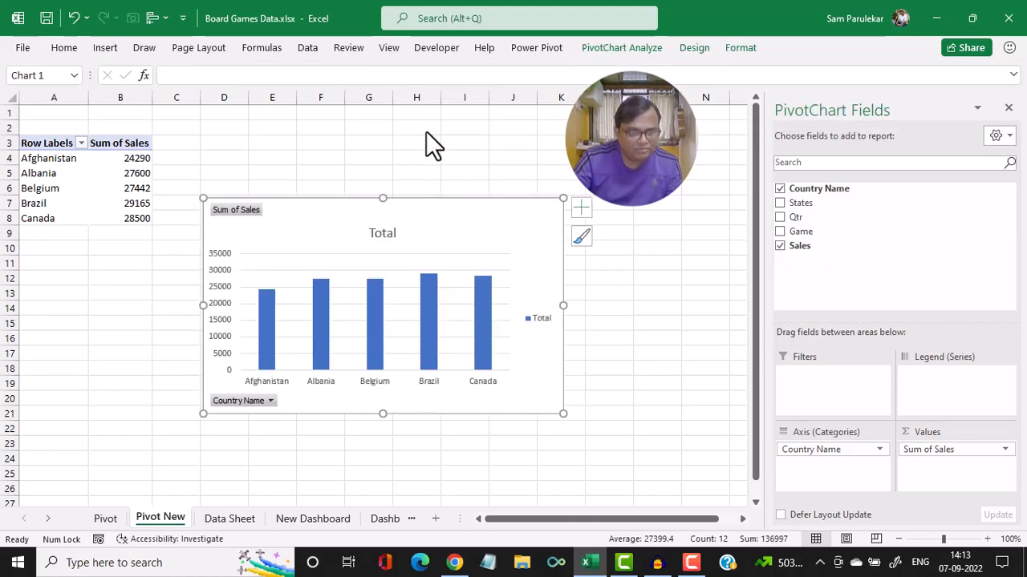
# - Move the country sales chart up beside the PivotTable, starting at about row 3, and hide all its field buttons
pyautogui.moveTo(452, 201); pyautogui.dragTo(458, 142)
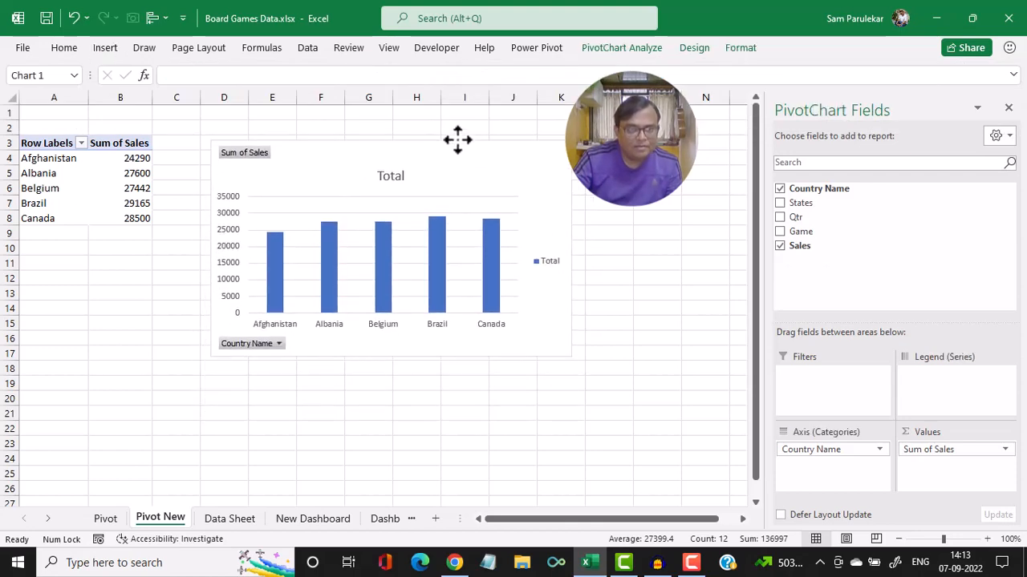
pyautogui.rightClick(265, 351)
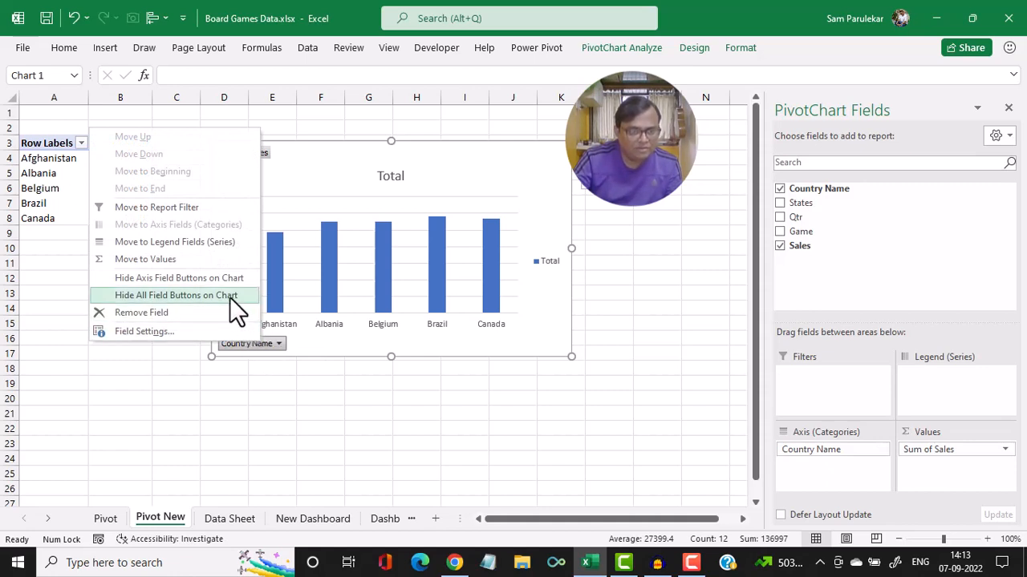
pyautogui.click(229, 297)
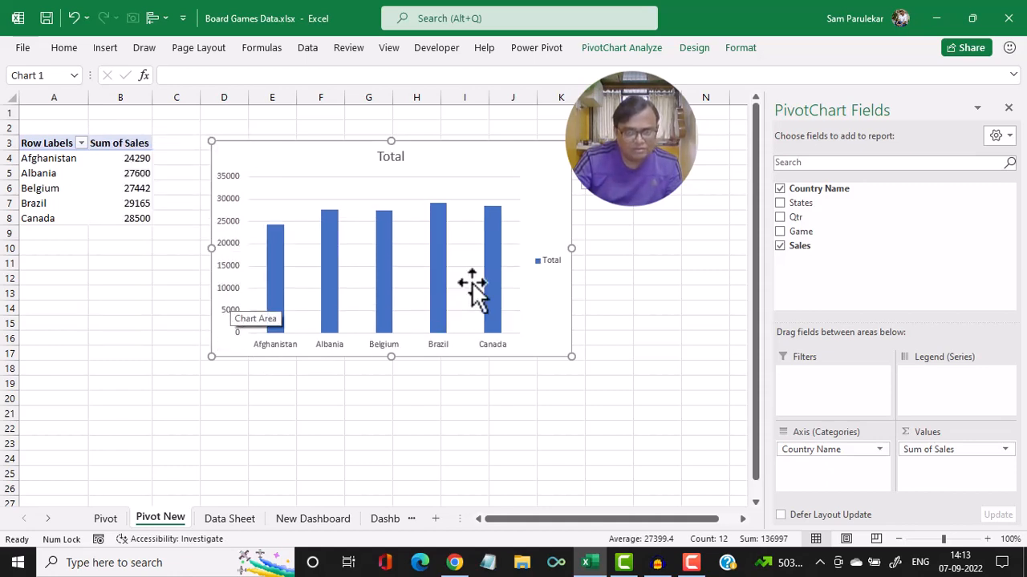
# - Delete the legend and the vertical value axis from the country sales chart
pyautogui.click(545, 261)
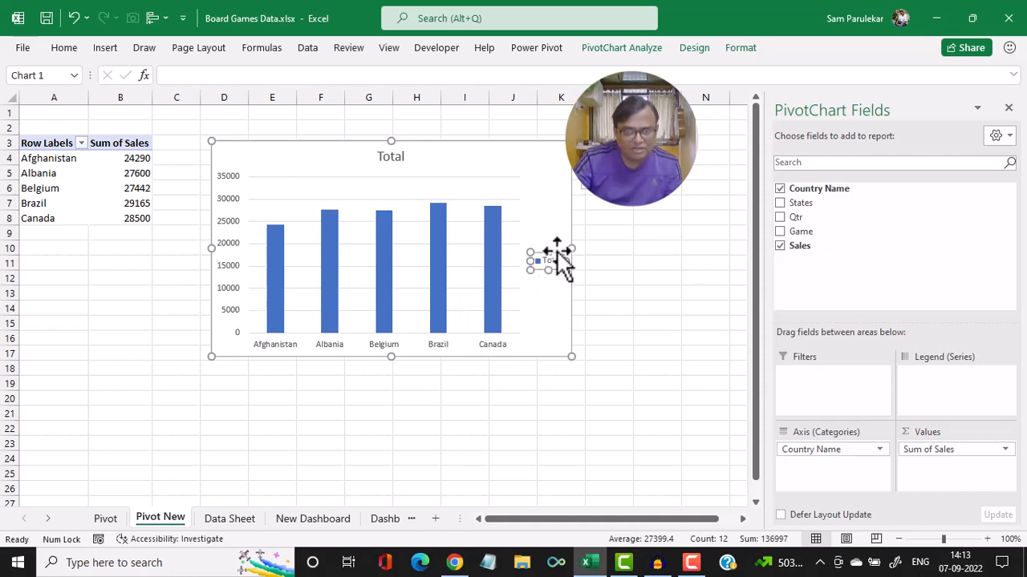
pyautogui.click(557, 252)
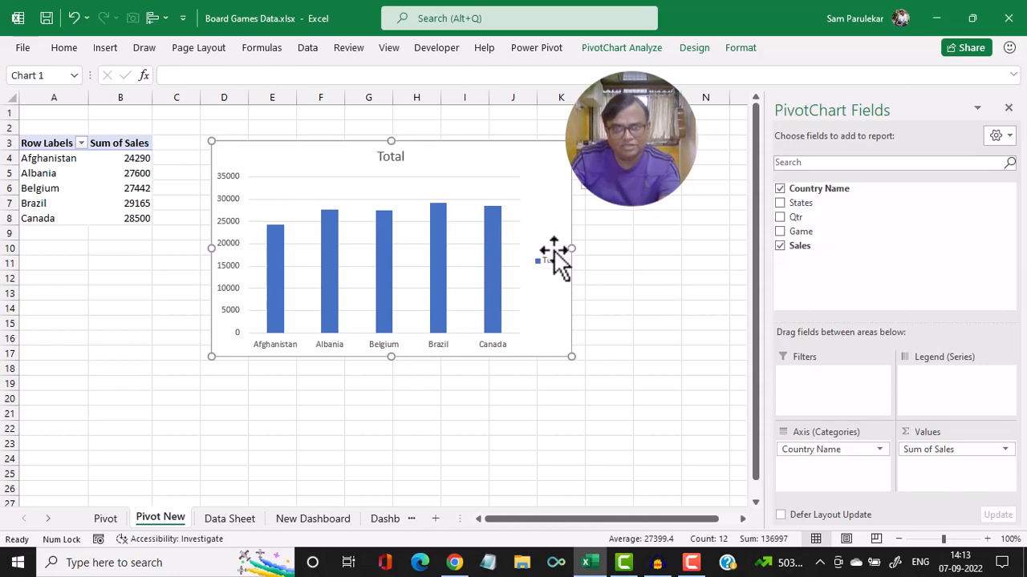
pyautogui.press('Delete')
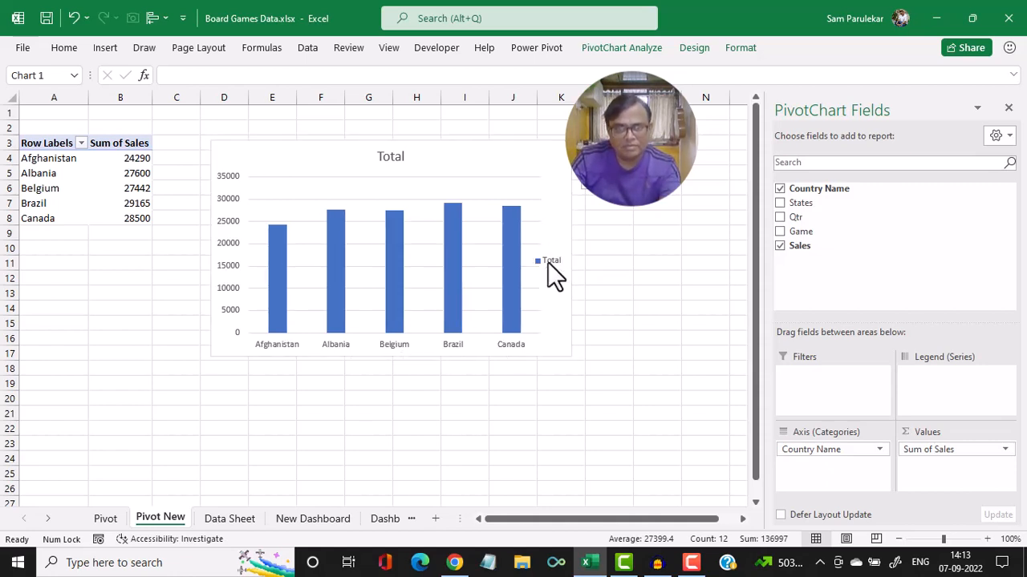
pyautogui.click(231, 195)
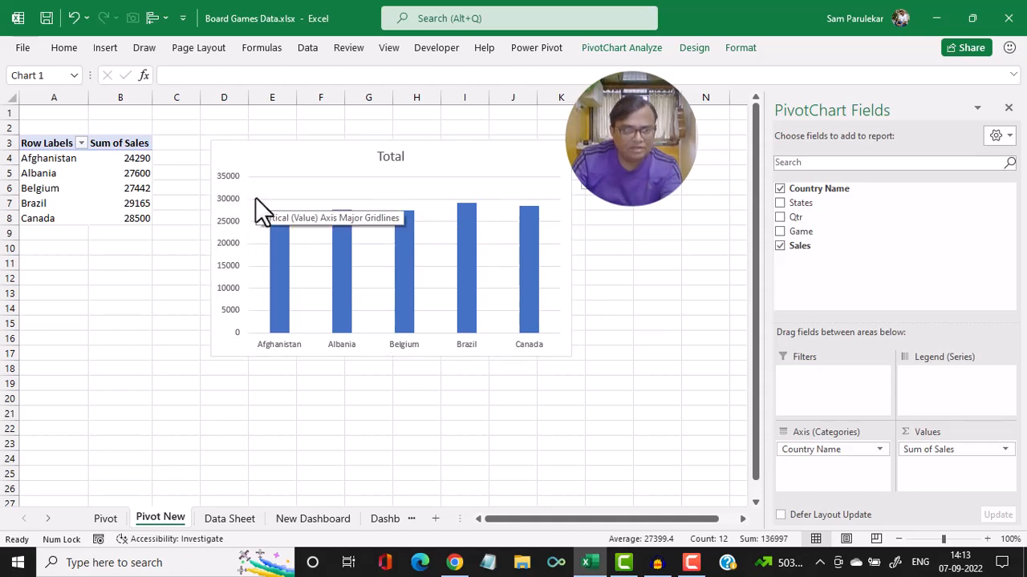
pyautogui.press('Delete')
# - Make the country axis labels bold and add data labels to the sales columns
pyautogui.click(265, 347)
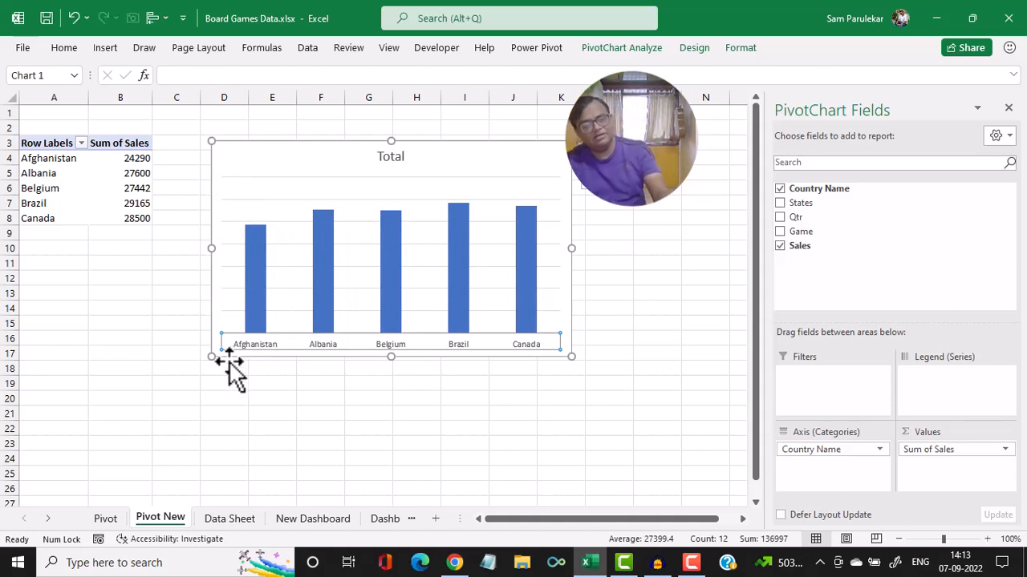
pyautogui.hotkey('ctrl', 'b')
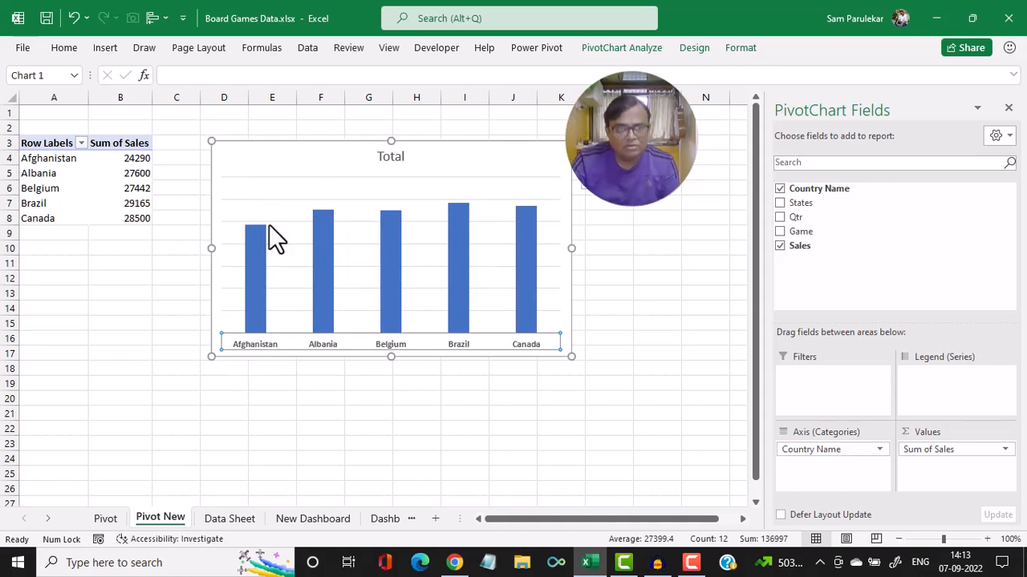
pyautogui.click(388, 246)
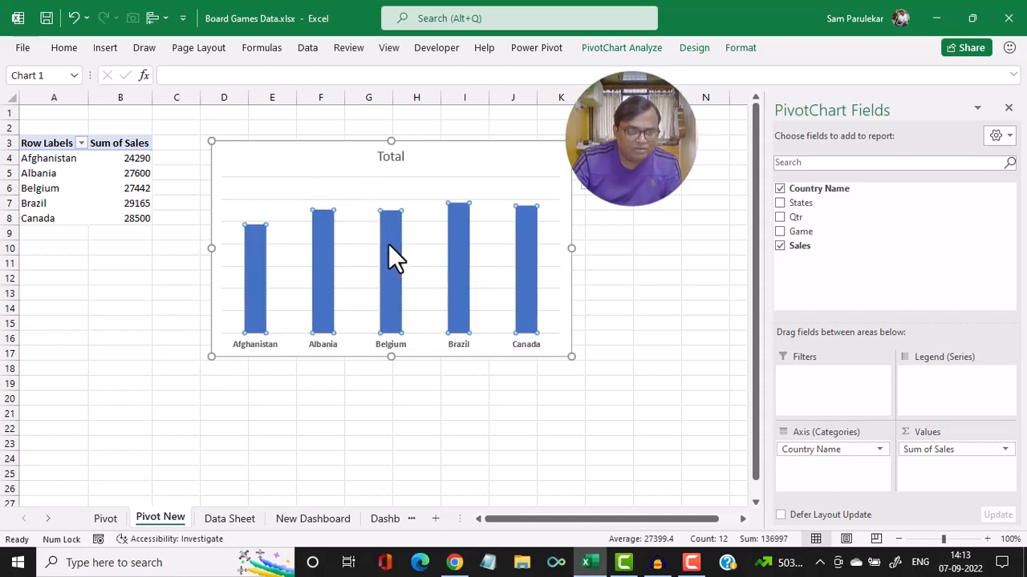
pyautogui.rightClick(388, 244)
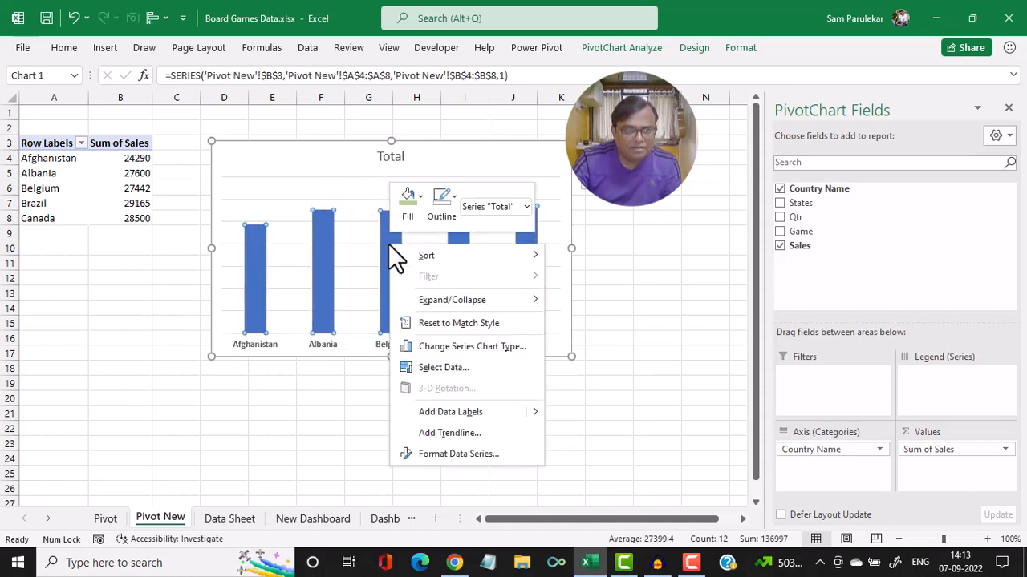
pyautogui.click(509, 412)
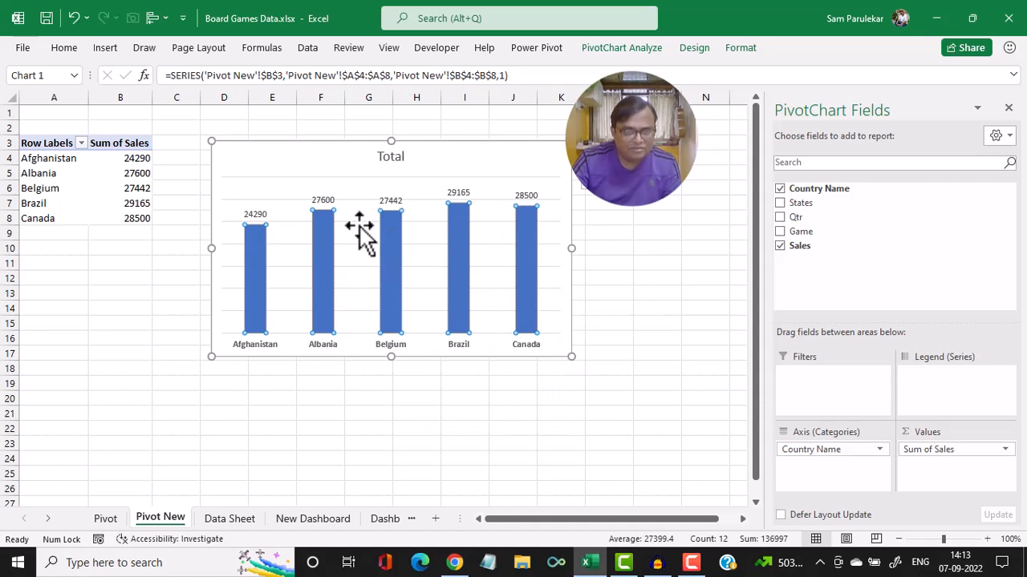
# - Delete the major horizontal gridlines from the country sales chart
pyautogui.click(251, 176)
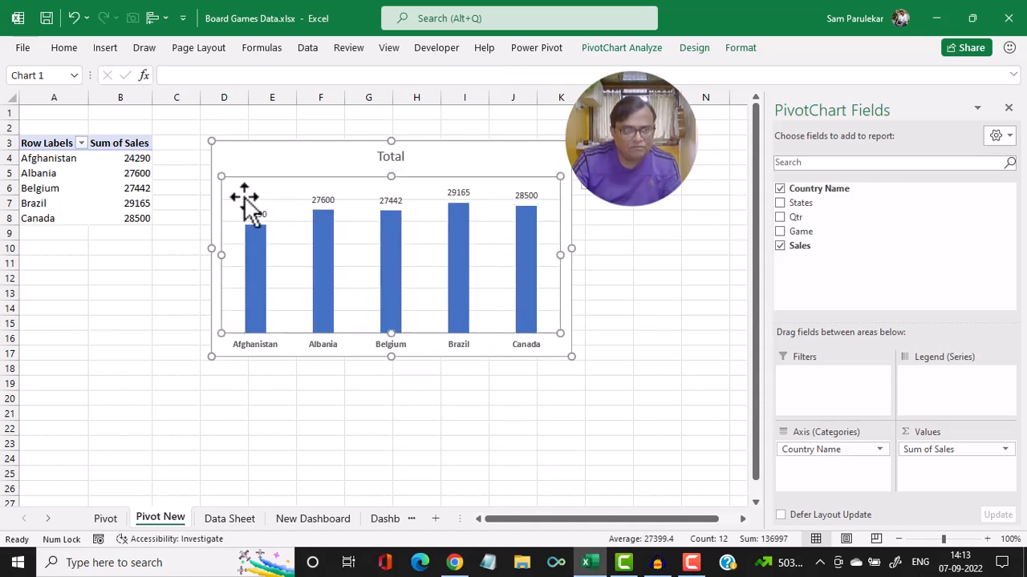
pyautogui.click(239, 199)
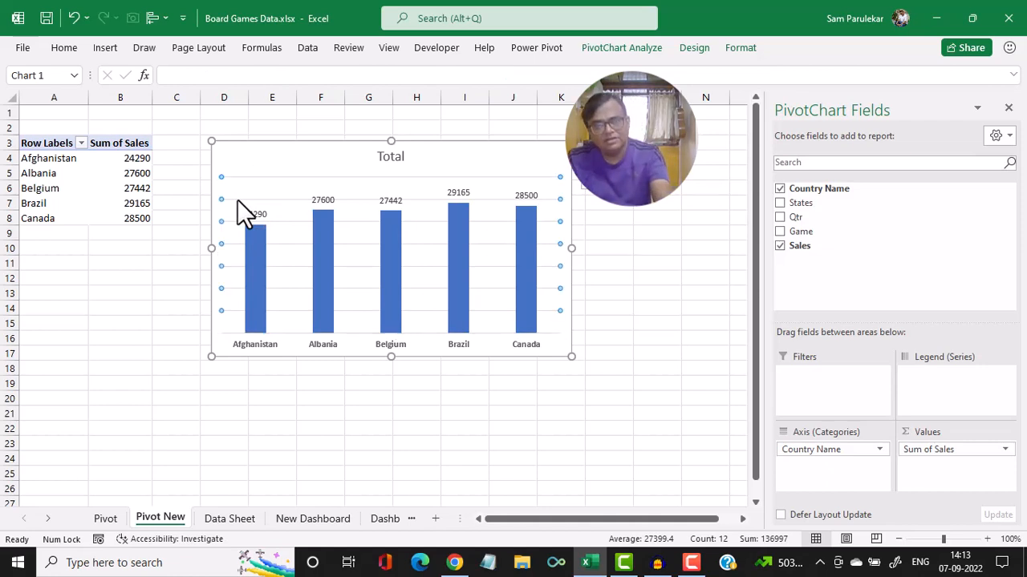
pyautogui.press('Delete')
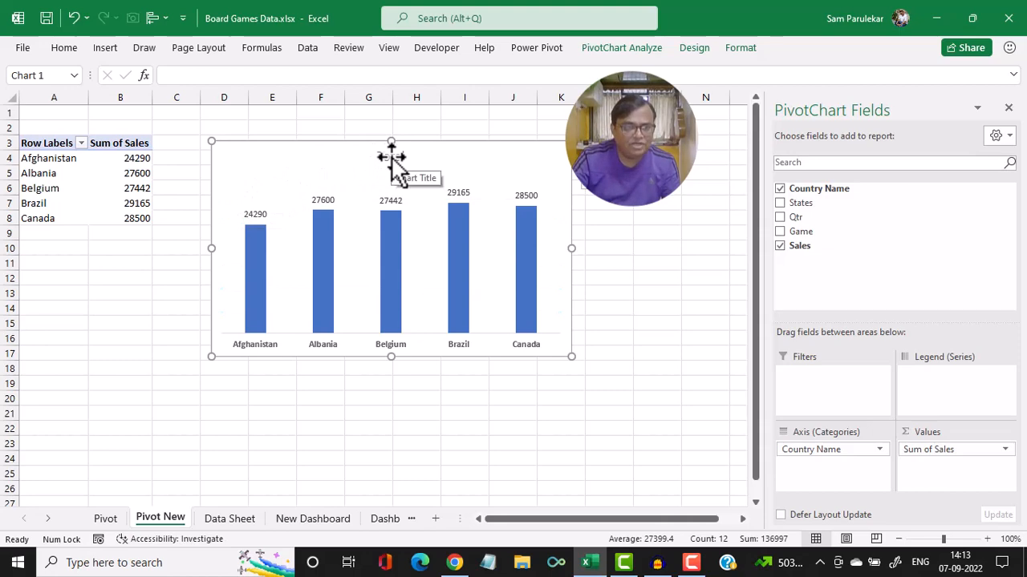
# - Check the finished dashboard for reference and change the country chart's title to "Countrywise Sales of Board Games" in bold
pyautogui.click(388, 519)
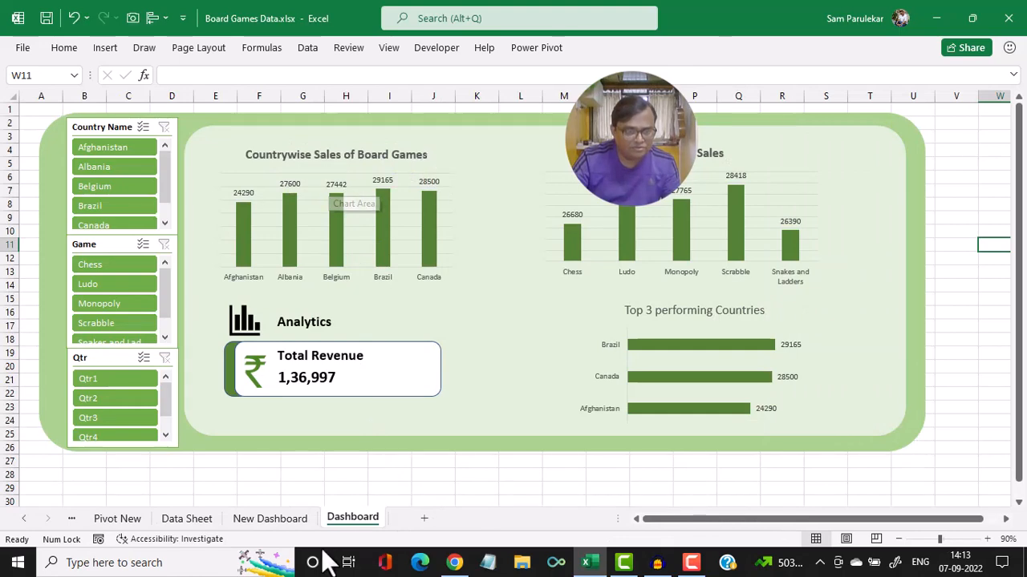
pyautogui.click(285, 524)
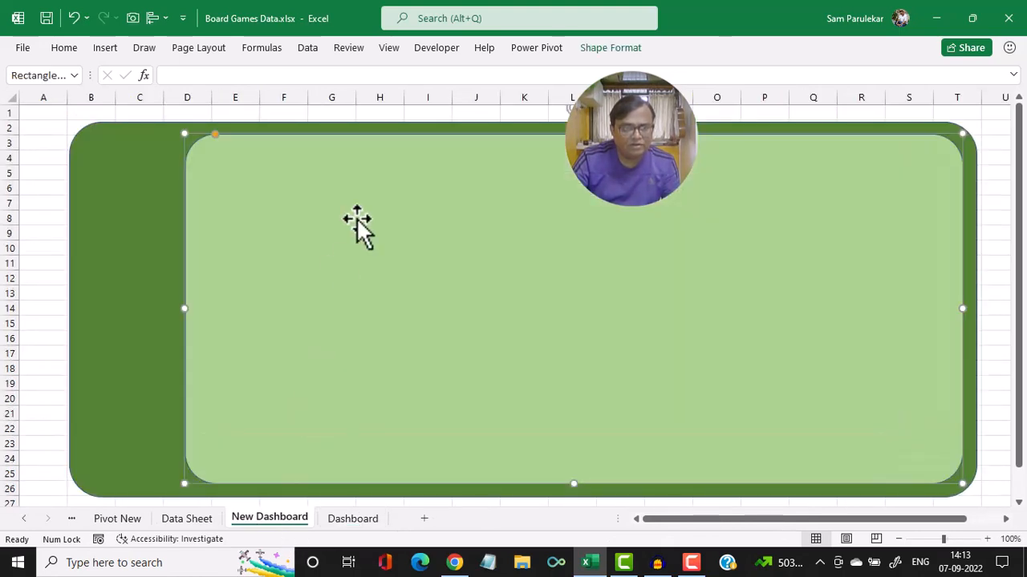
pyautogui.click(128, 517)
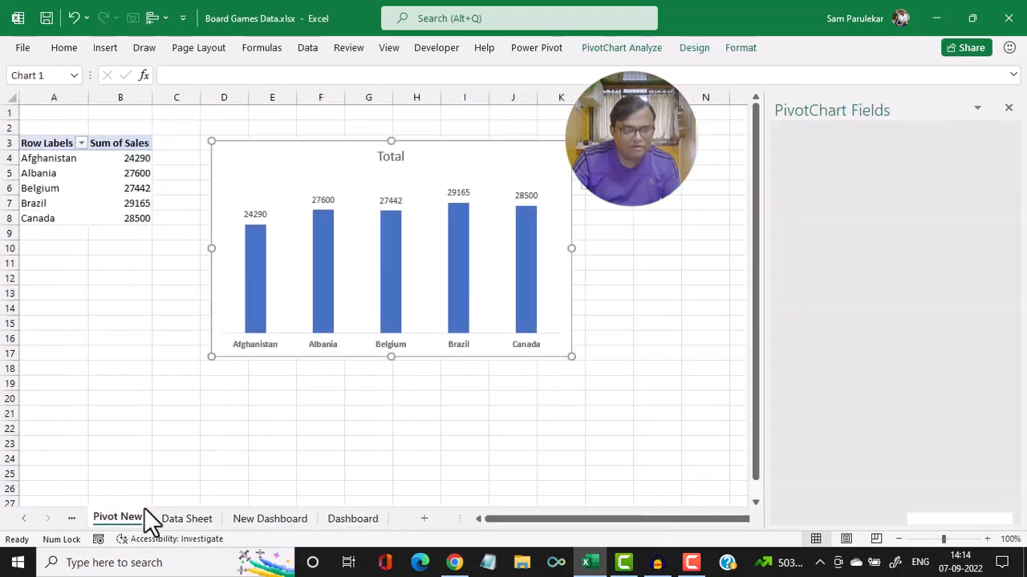
pyautogui.doubleClick(391, 156)
pyautogui.press('BackSpace')
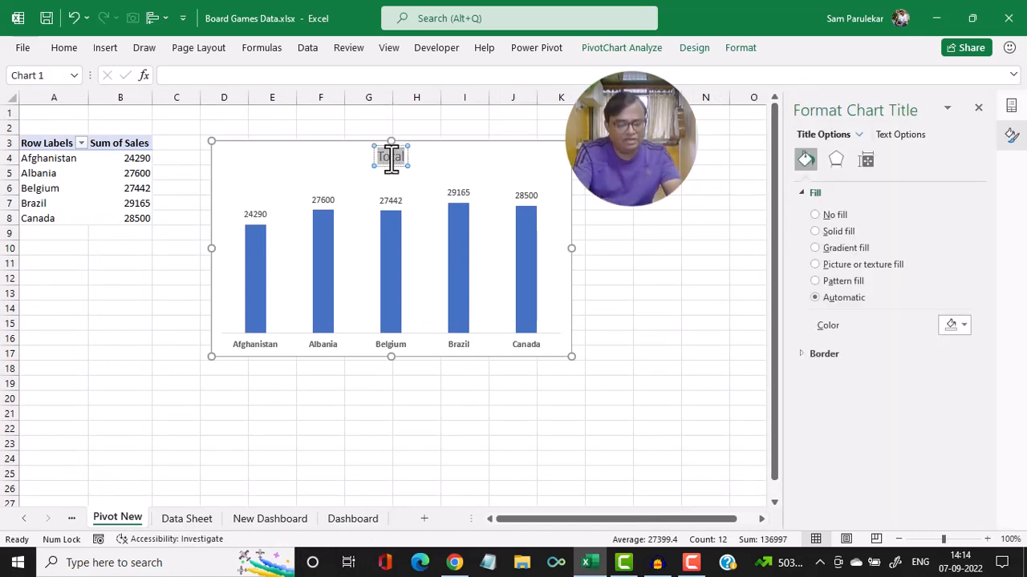
pyautogui.write('Country')
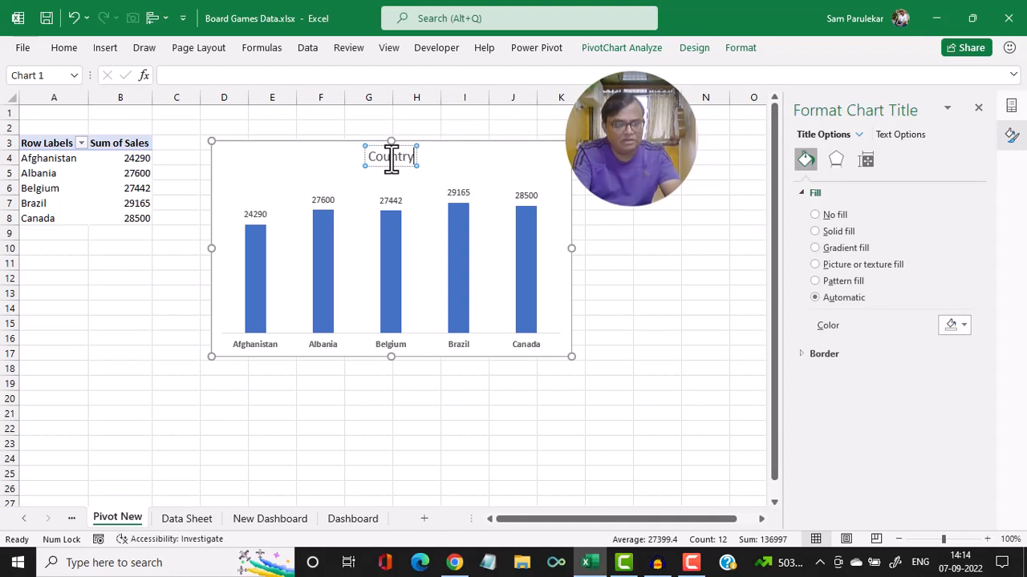
pyautogui.write('wise Sa')
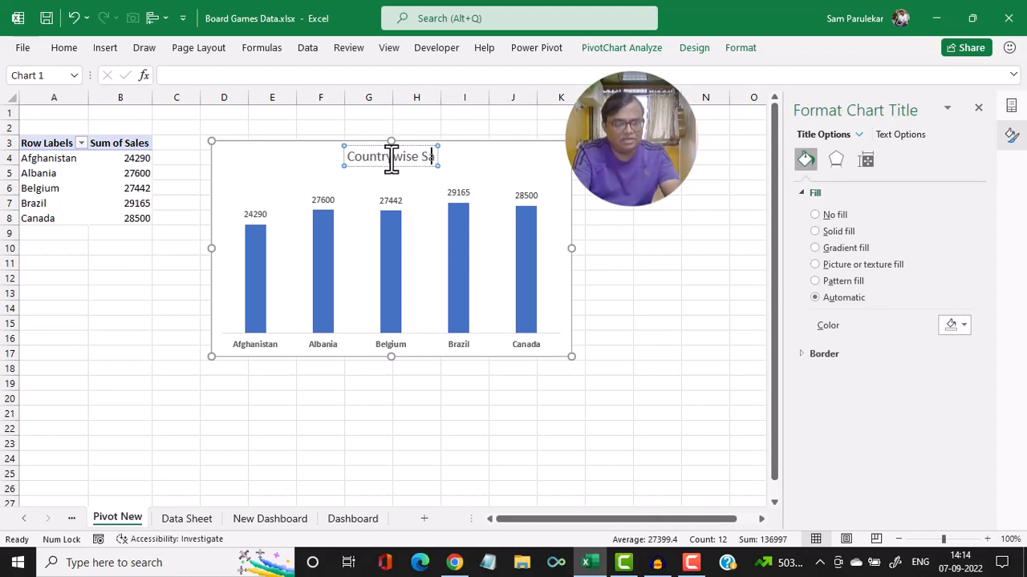
pyautogui.write('les of')
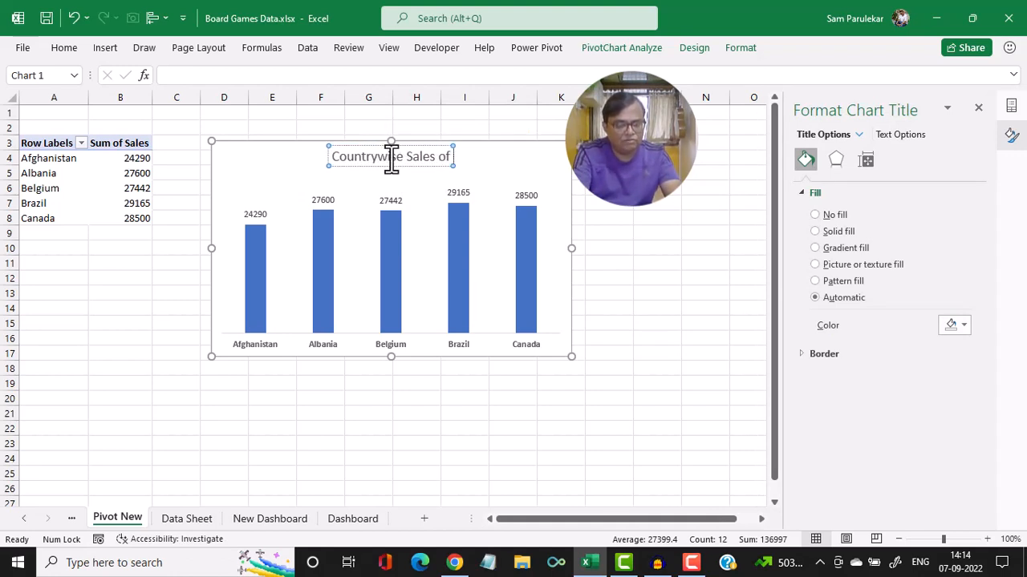
pyautogui.write(' Board Games')
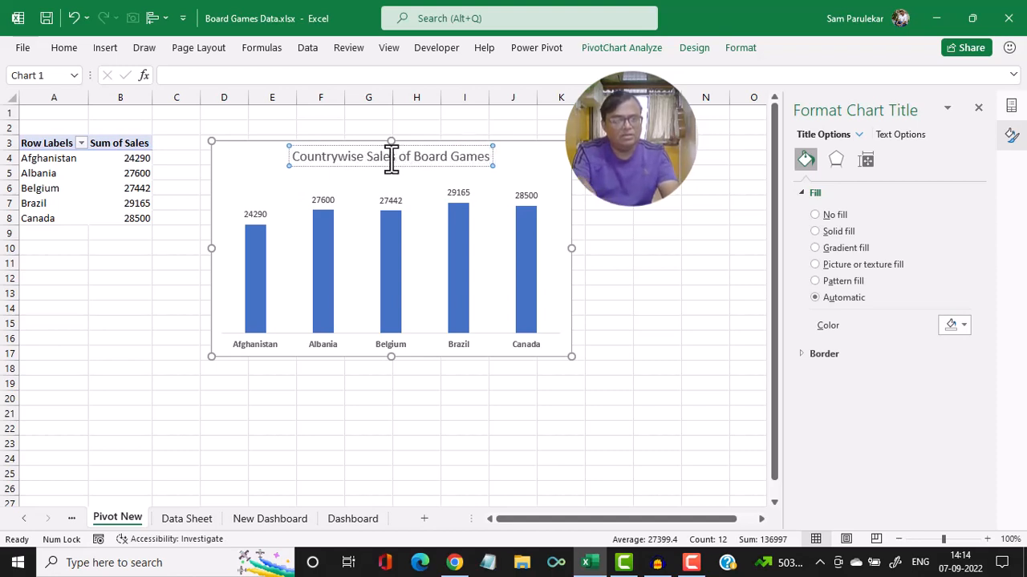
pyautogui.hotkey('ctrl', 'a')
pyautogui.hotkey('ctrl', 'b')
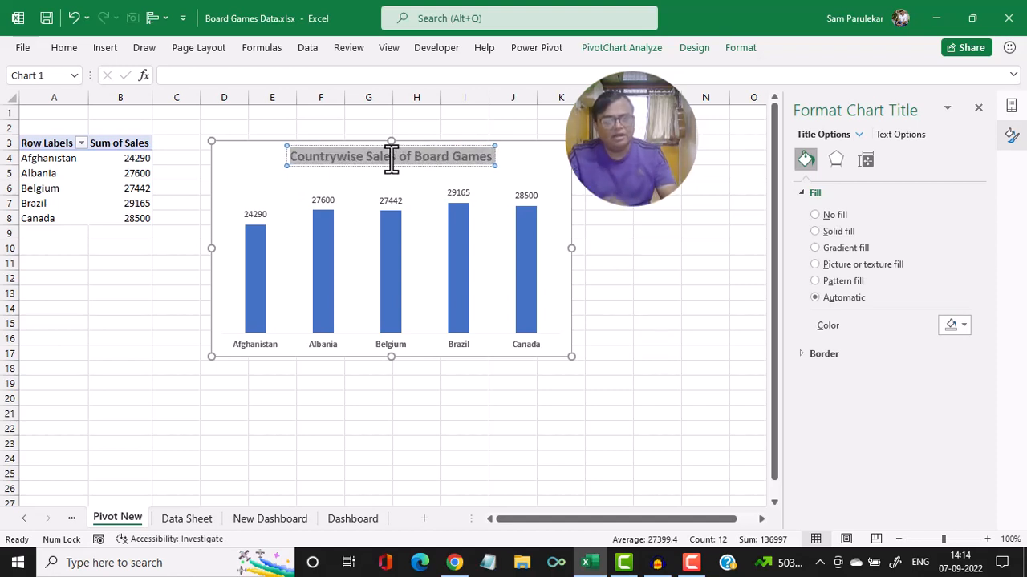
pyautogui.click(587, 203)
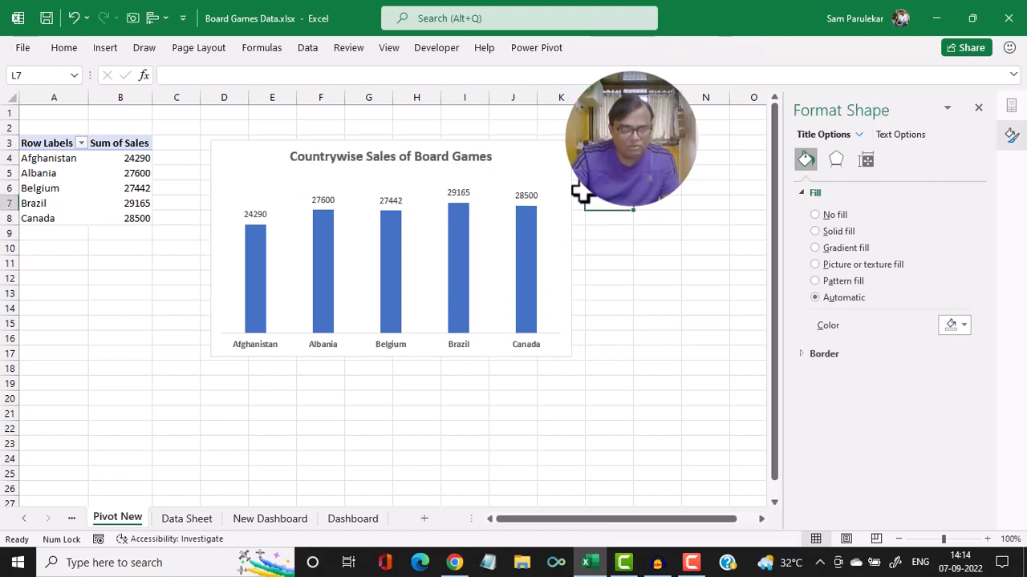
# - Set the country sales chart area to no fill and no outline
pyautogui.click(569, 180)
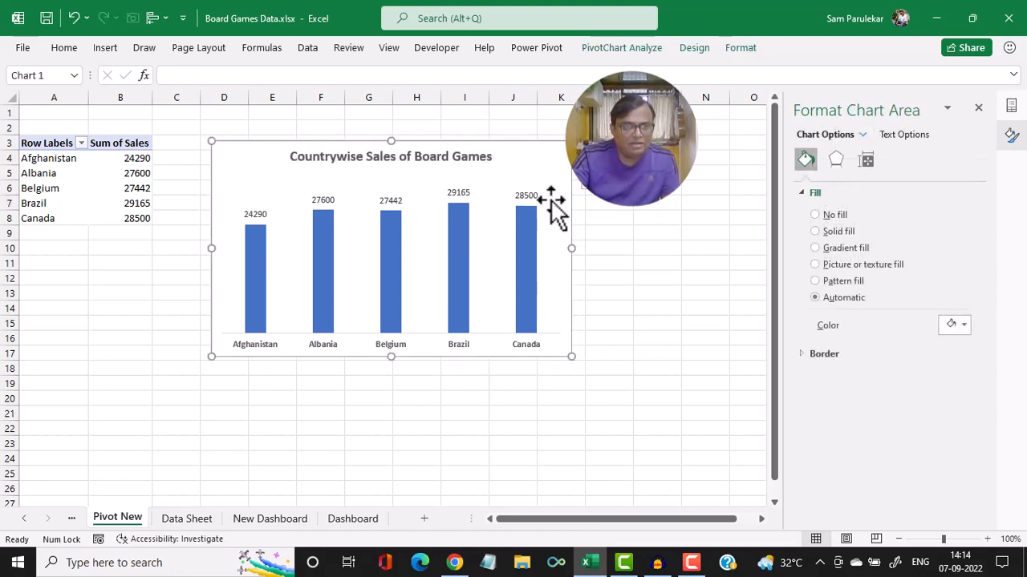
pyautogui.click(745, 48)
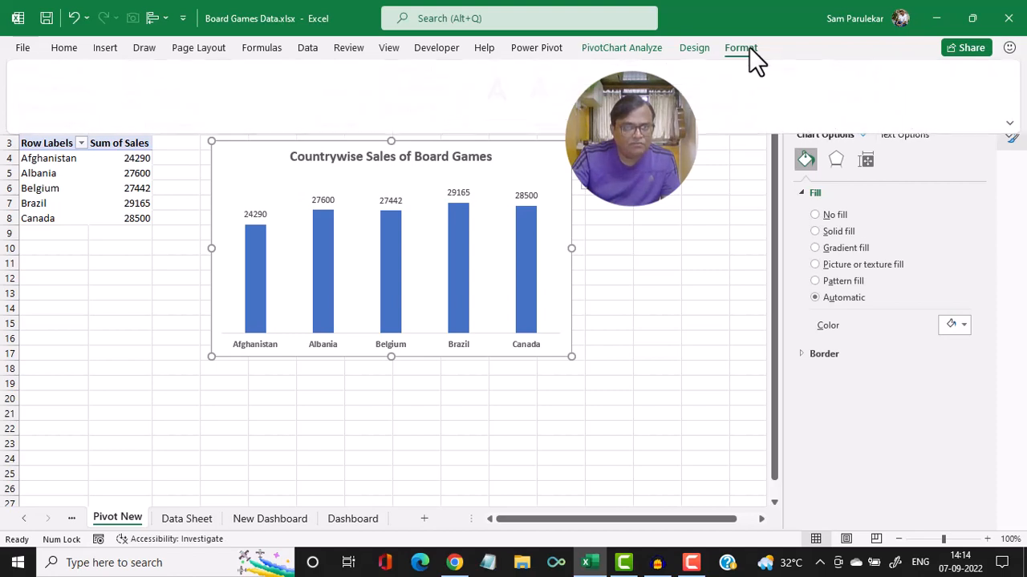
pyautogui.click(445, 71)
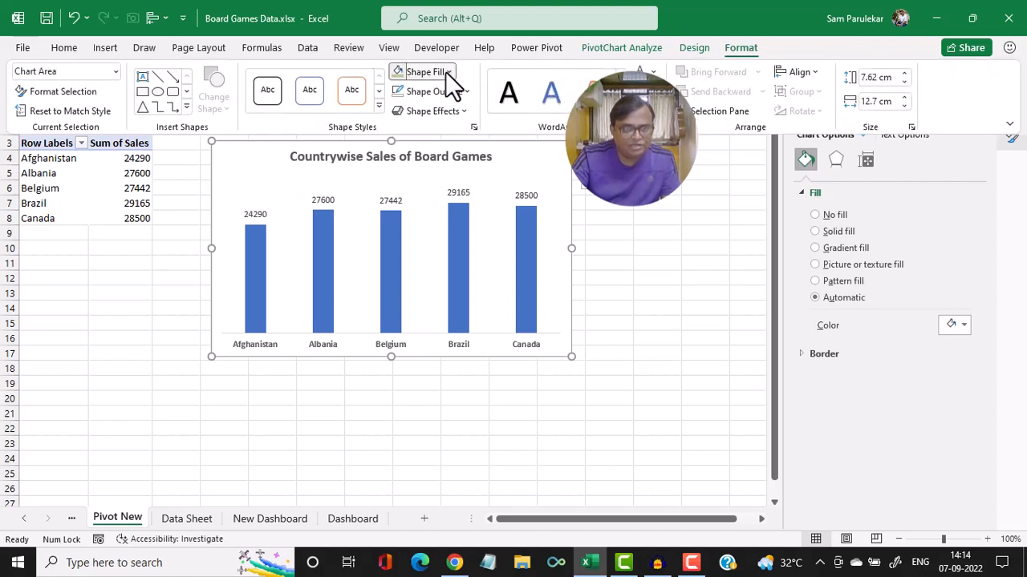
pyautogui.click(429, 261)
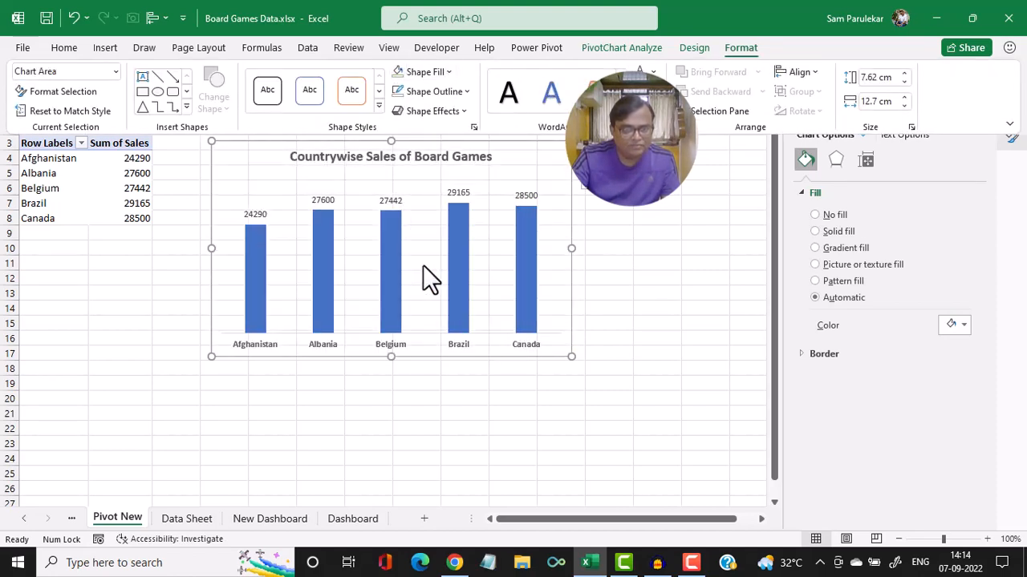
pyautogui.click(743, 48)
pyautogui.click(744, 48)
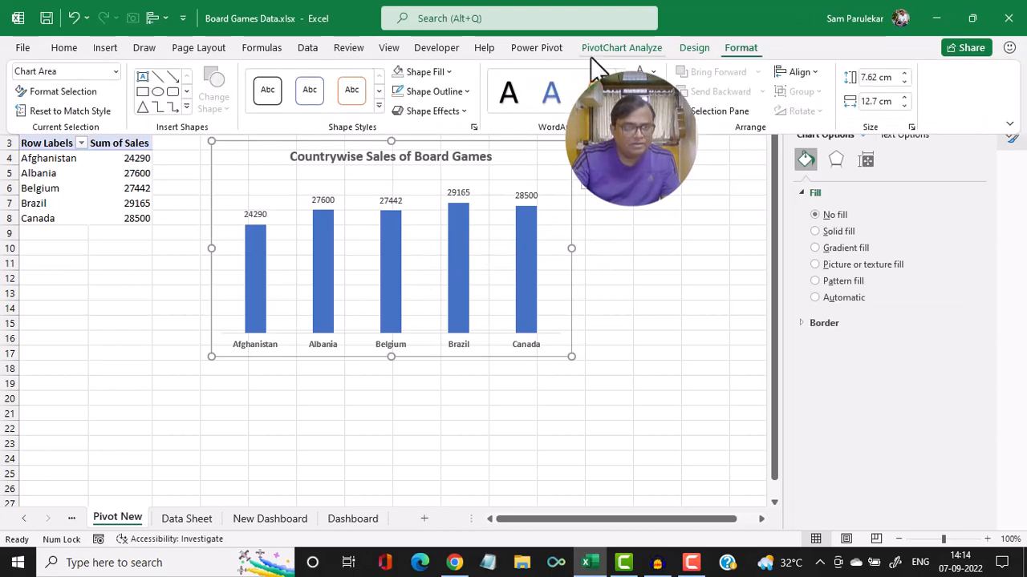
pyautogui.click(470, 91)
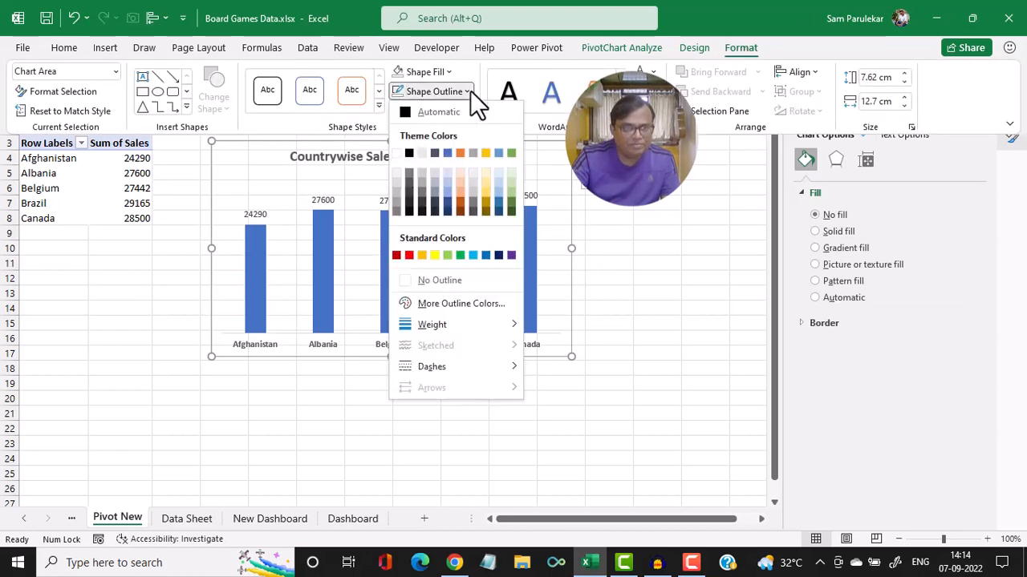
pyautogui.click(405, 280)
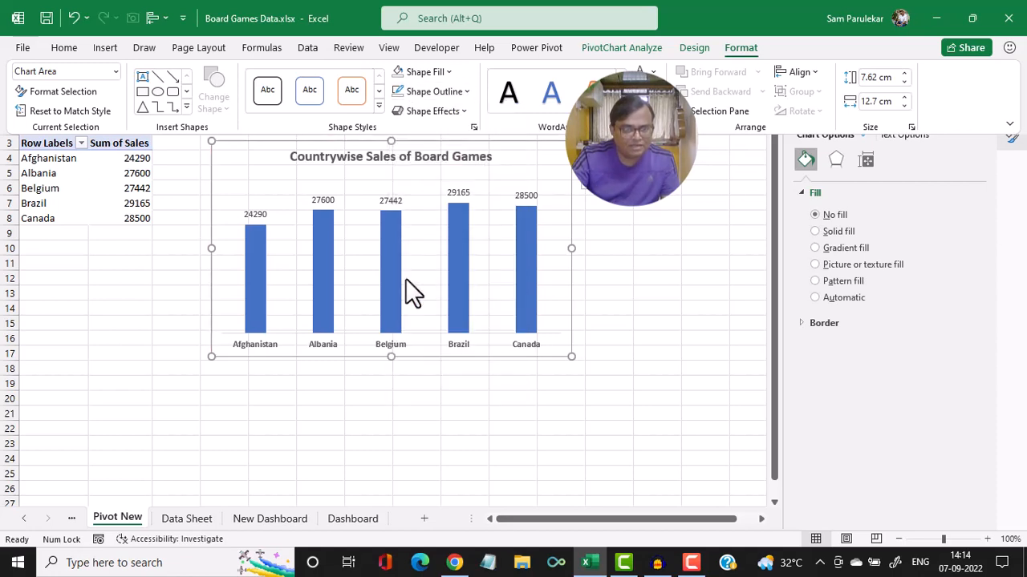
pyautogui.click(627, 279)
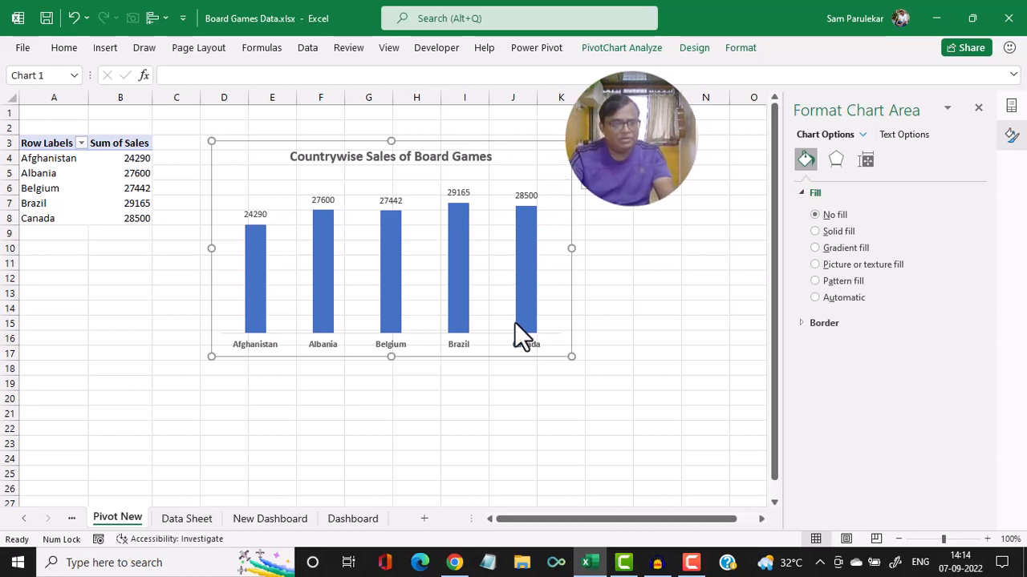
# - Paste a copy of the country sales chart onto the New Dashboard sheet, over the light green panel, and close the formatting and field panes
pyautogui.click(269, 519)
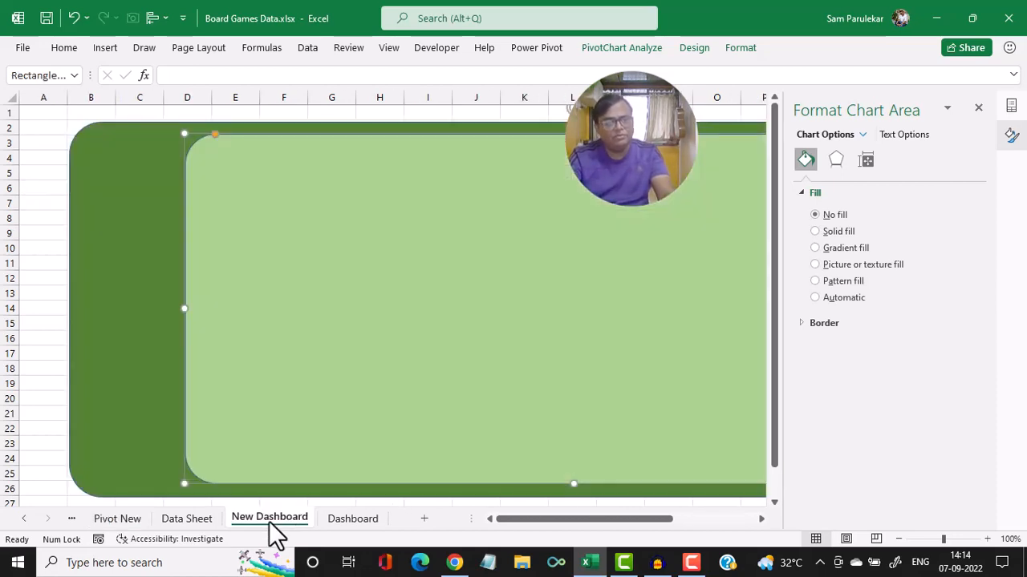
pyautogui.click(980, 109)
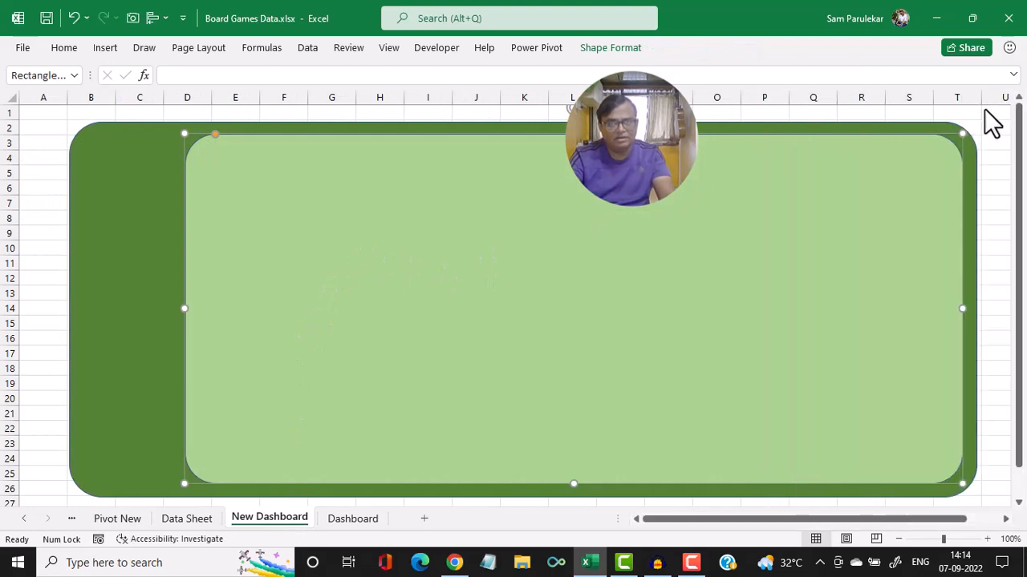
pyautogui.click(987, 178)
pyautogui.click(325, 174)
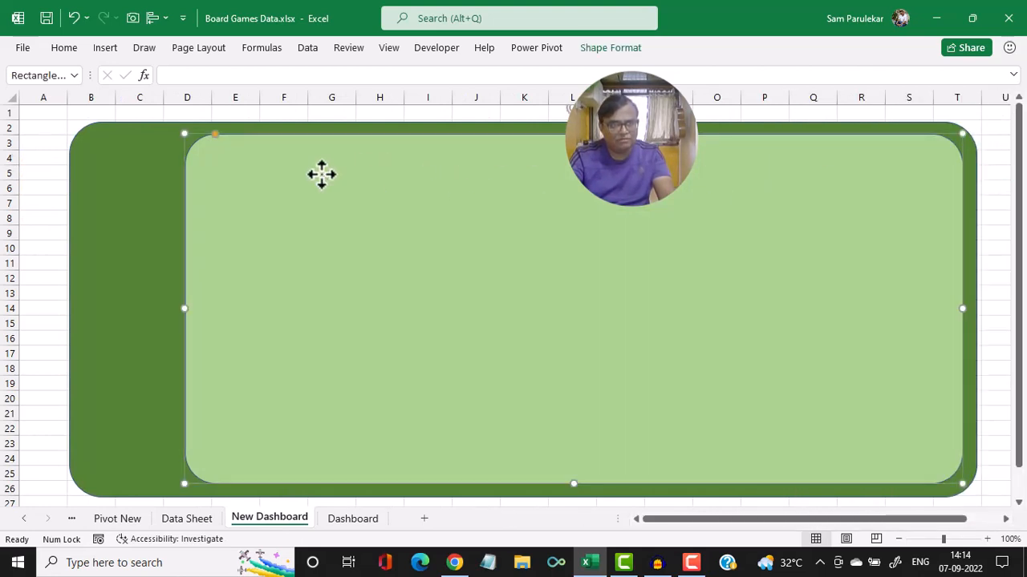
pyautogui.hotkey('ctrl', 'v')
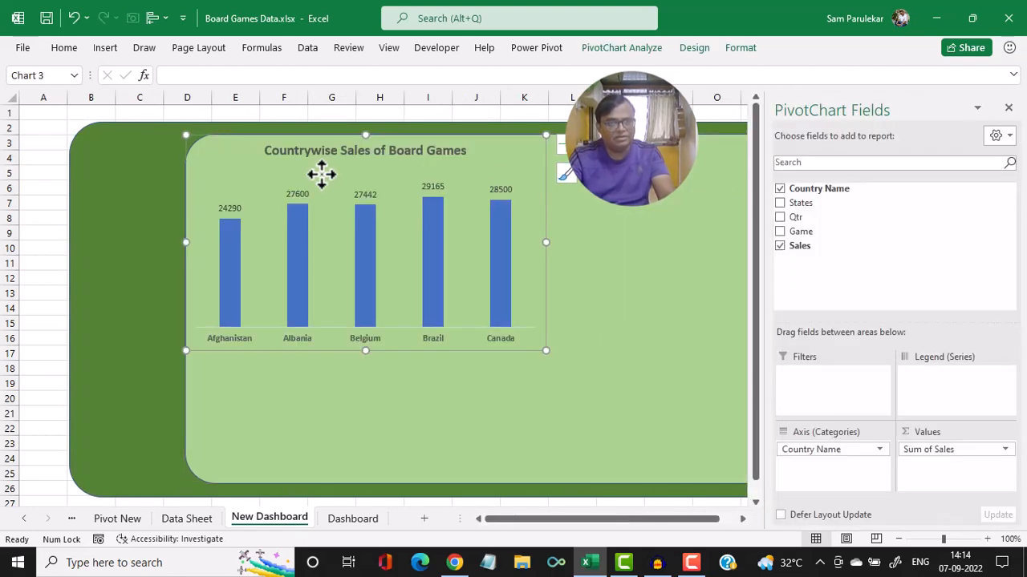
pyautogui.click(1008, 109)
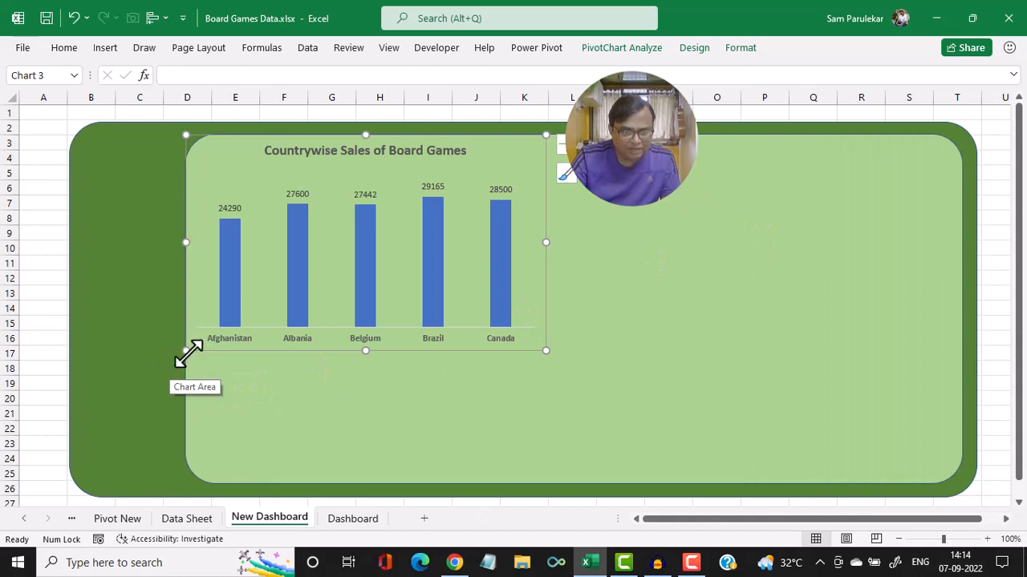
# - Shrink the country sales chart and fit it inside the upper-left part of the light green panel
pyautogui.moveTo(187, 353); pyautogui.dragTo(240, 316)
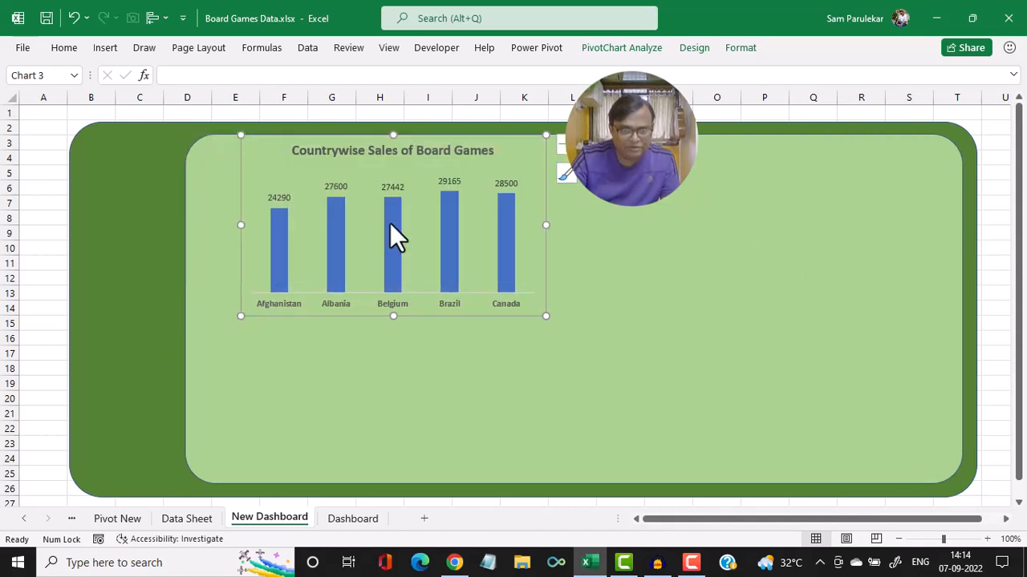
pyautogui.moveTo(534, 142); pyautogui.dragTo(516, 179)
# - Fill all the bars of the country sales chart with Green, Accent 6, Darker 50% and close the formatting pane
pyautogui.click(484, 217)
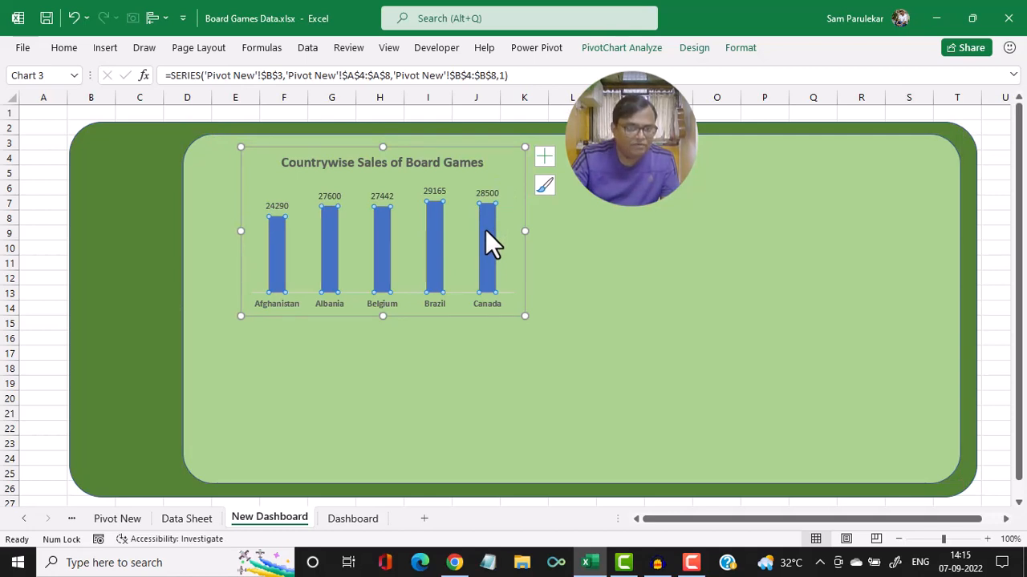
pyautogui.doubleClick(492, 243)
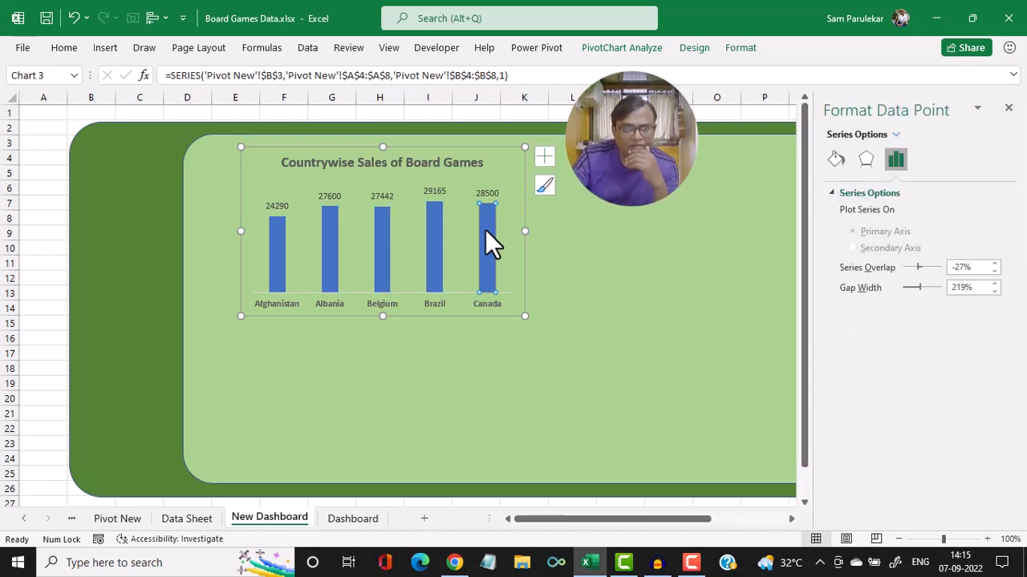
pyautogui.click(435, 246)
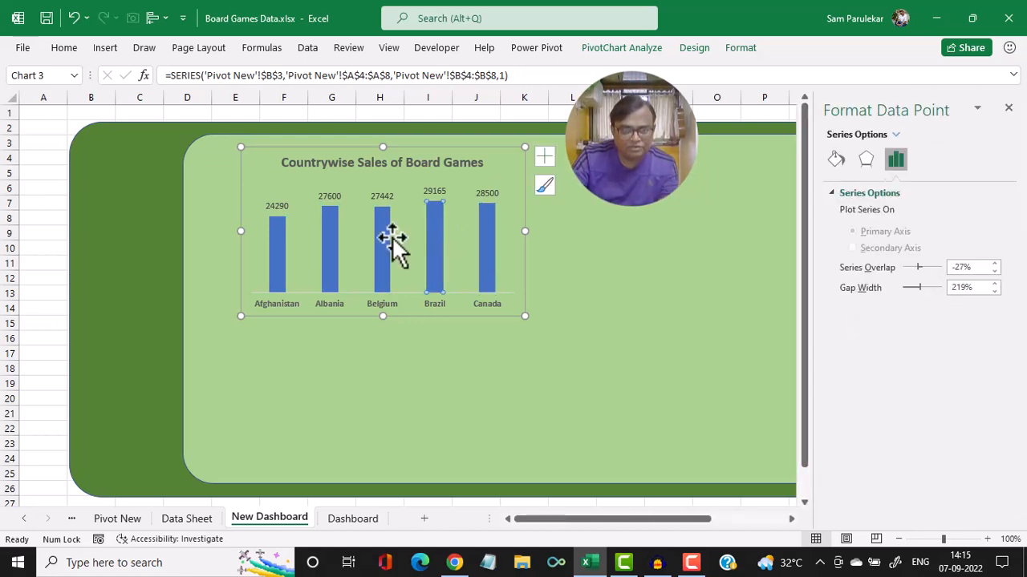
pyautogui.click(670, 215)
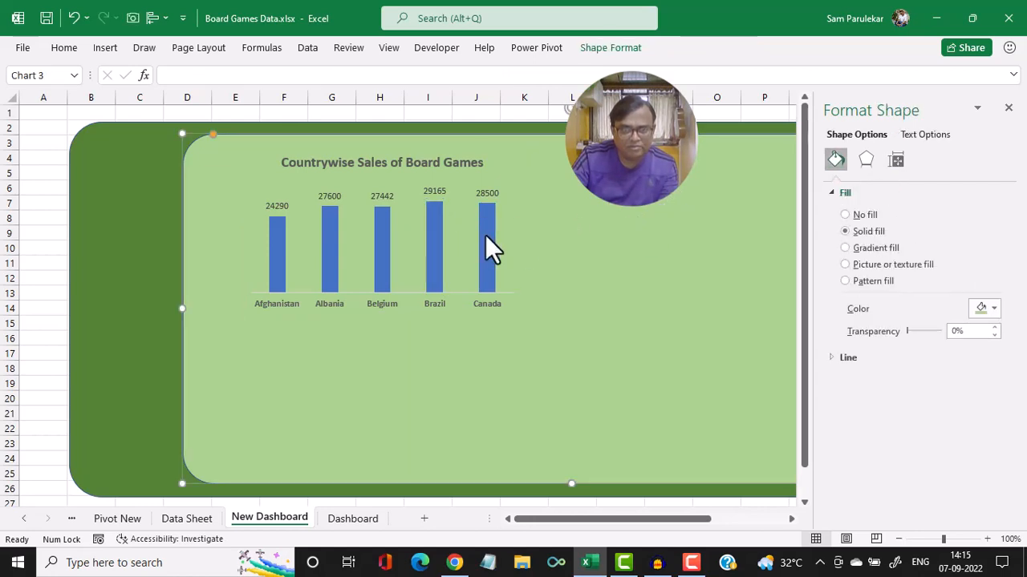
pyautogui.click(485, 235)
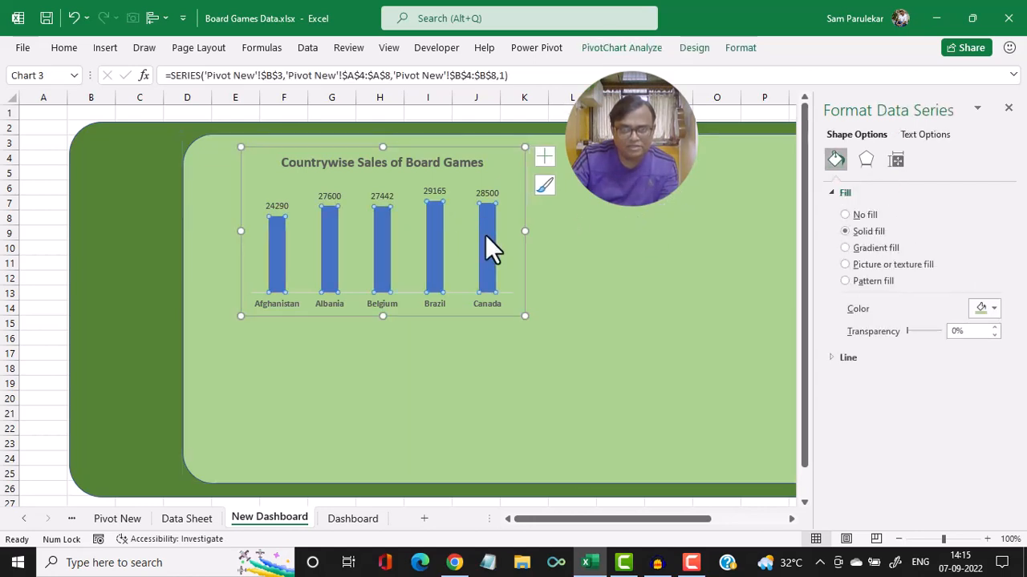
pyautogui.click(839, 165)
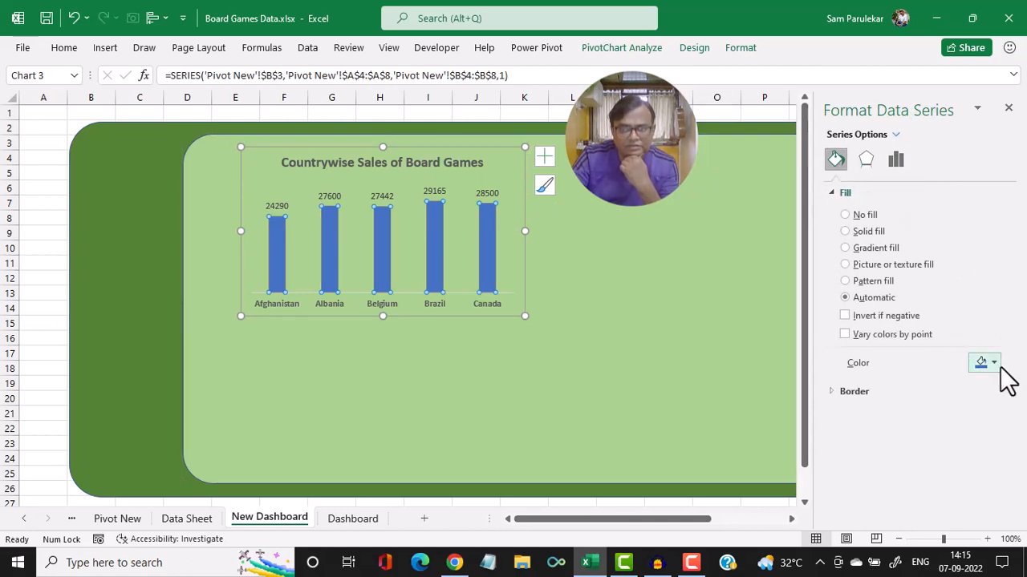
pyautogui.click(994, 365)
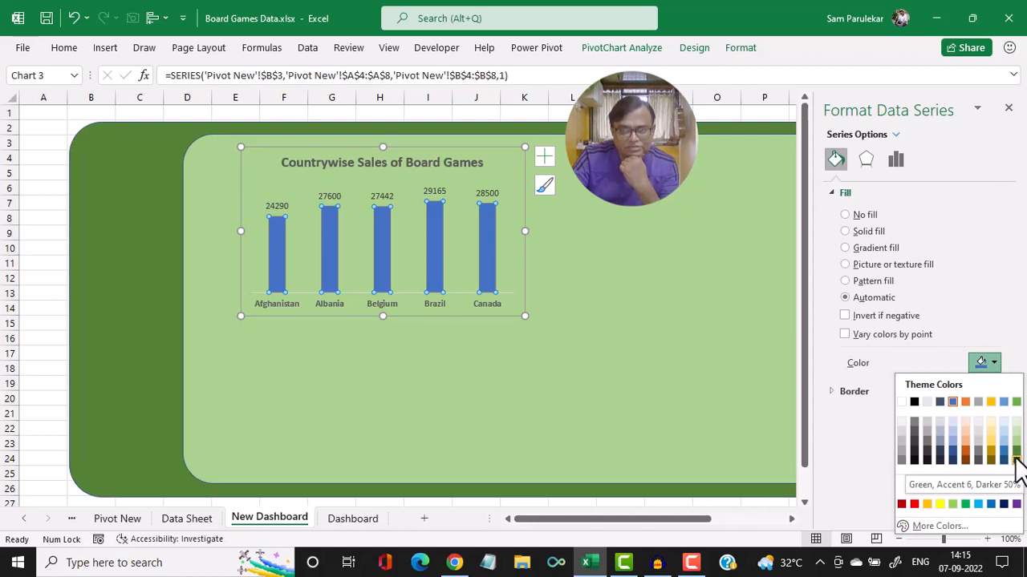
pyautogui.click(1015, 459)
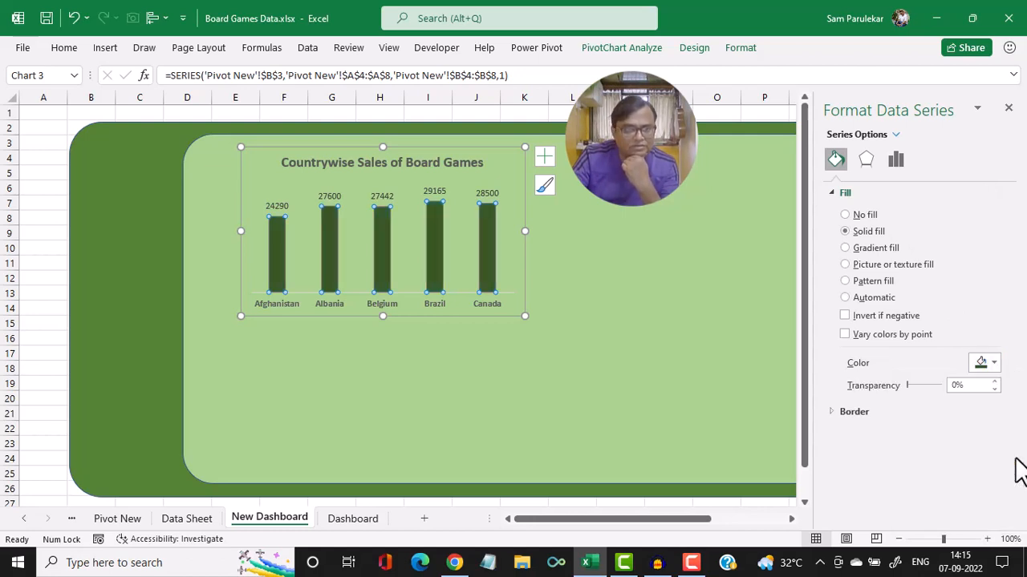
pyautogui.click(539, 385)
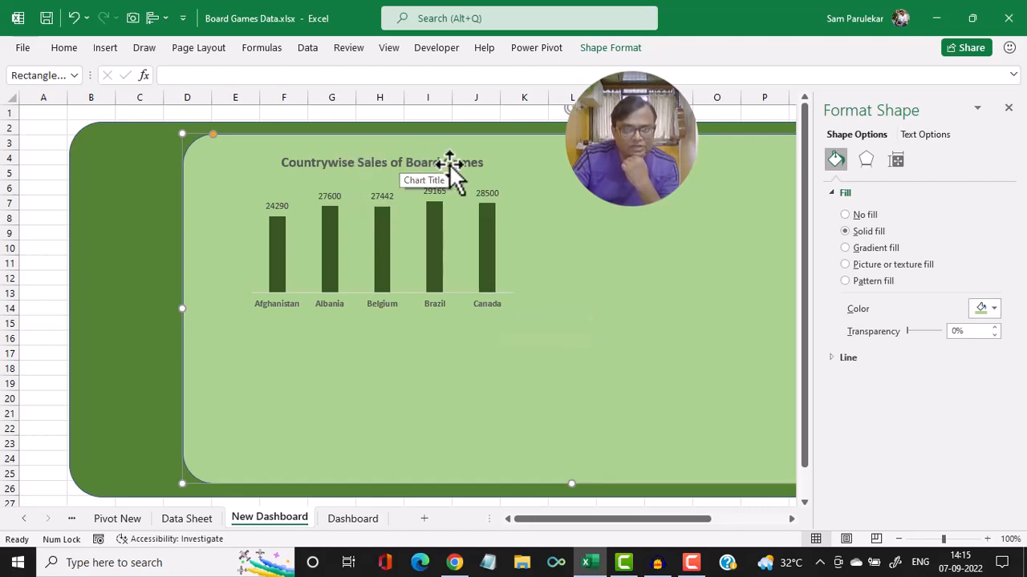
pyautogui.click(1008, 108)
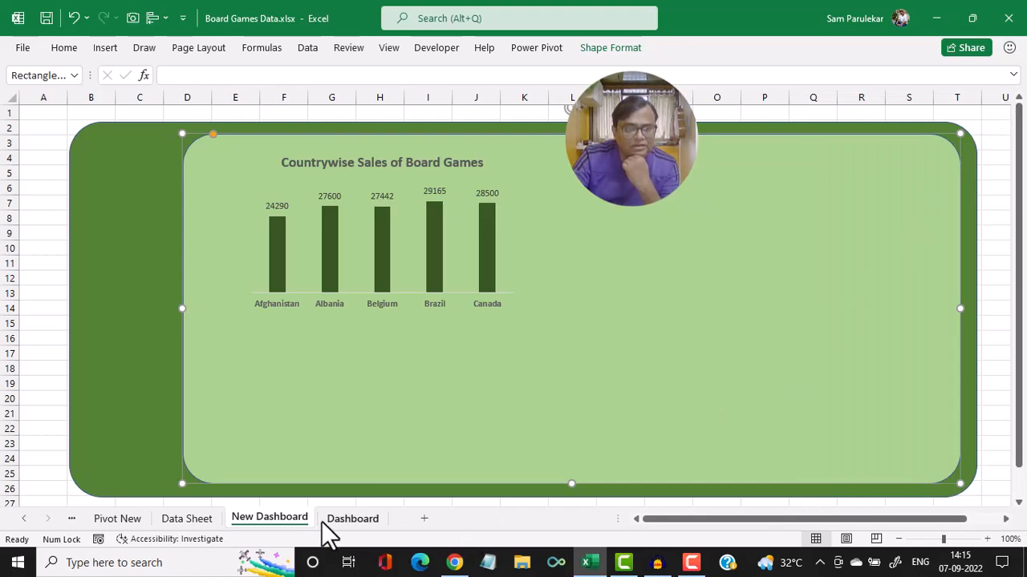
# - Check the finished dashboard for reference, then copy the country pivot table on the Pivot New sheet to cell A20
pyautogui.click(353, 519)
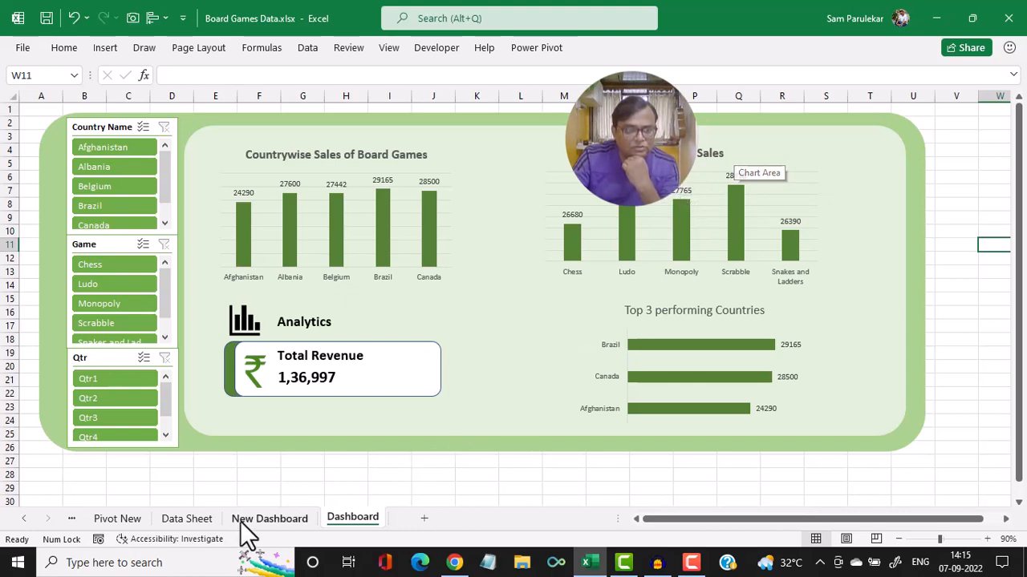
pyautogui.click(117, 519)
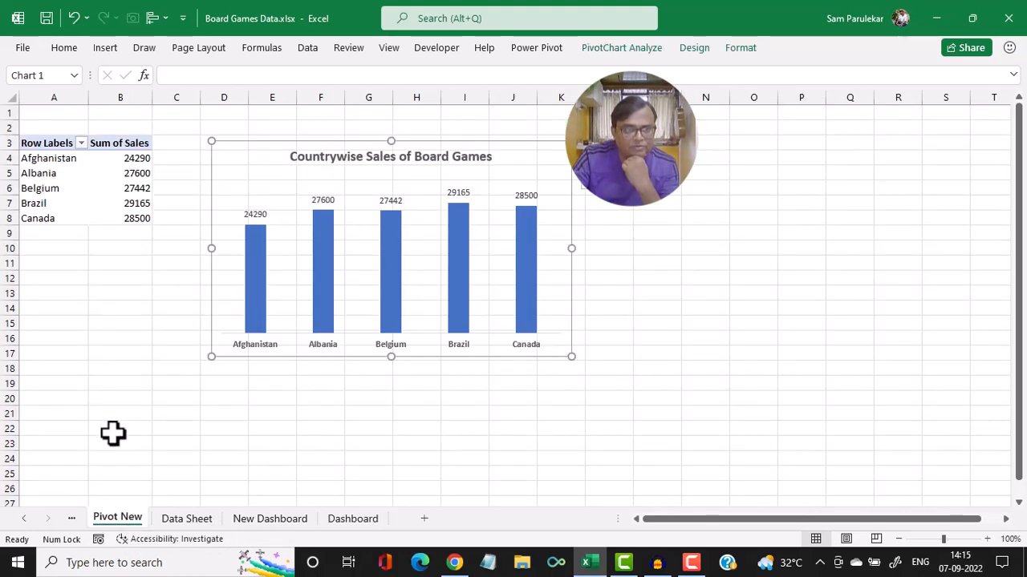
pyautogui.moveTo(32, 145); pyautogui.dragTo(128, 213)
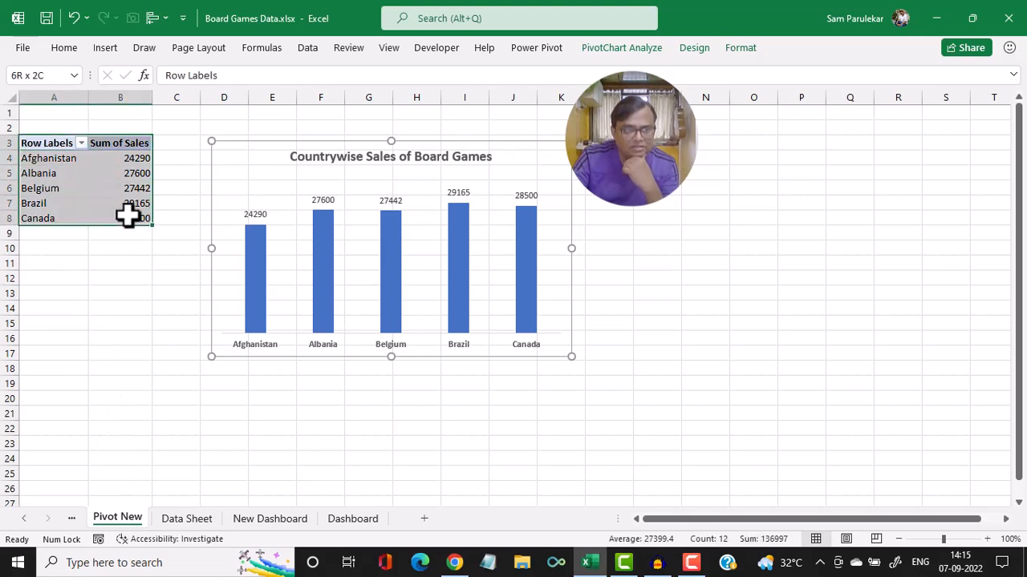
pyautogui.hotkey('ctrl', 'c')
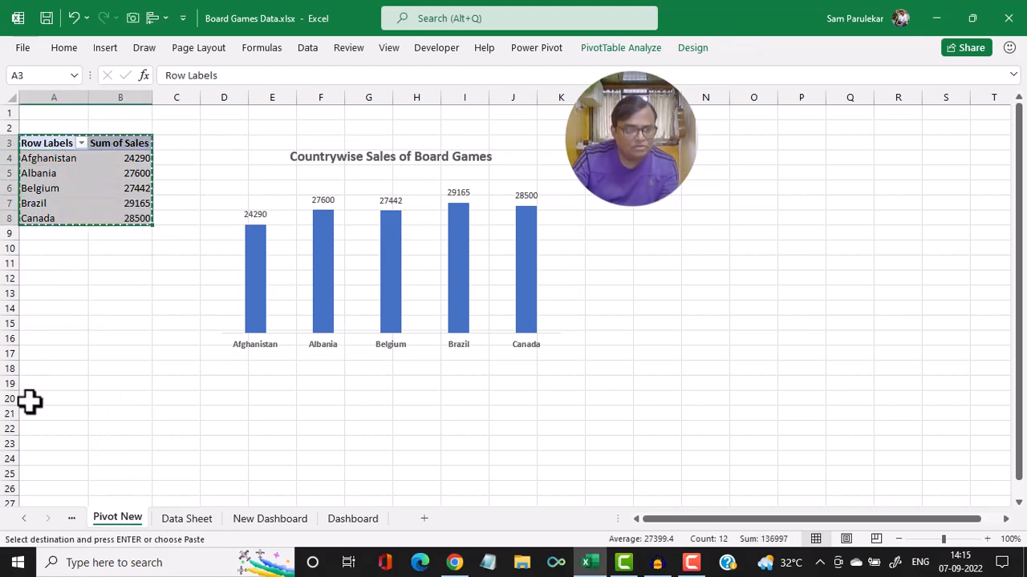
pyautogui.click(26, 398)
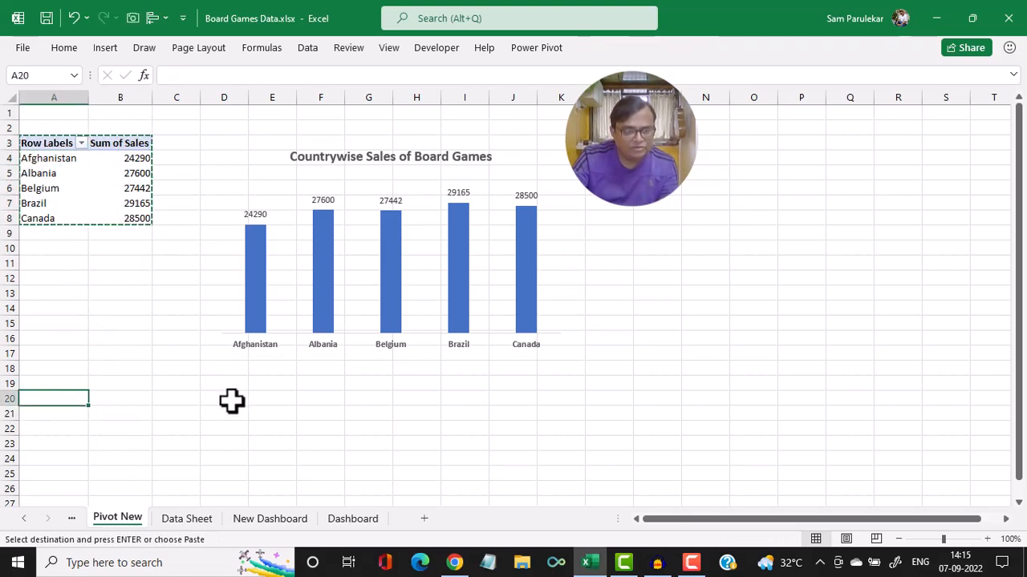
pyautogui.hotkey('ctrl', 'v')
pyautogui.scroll(-2, 231, 401)
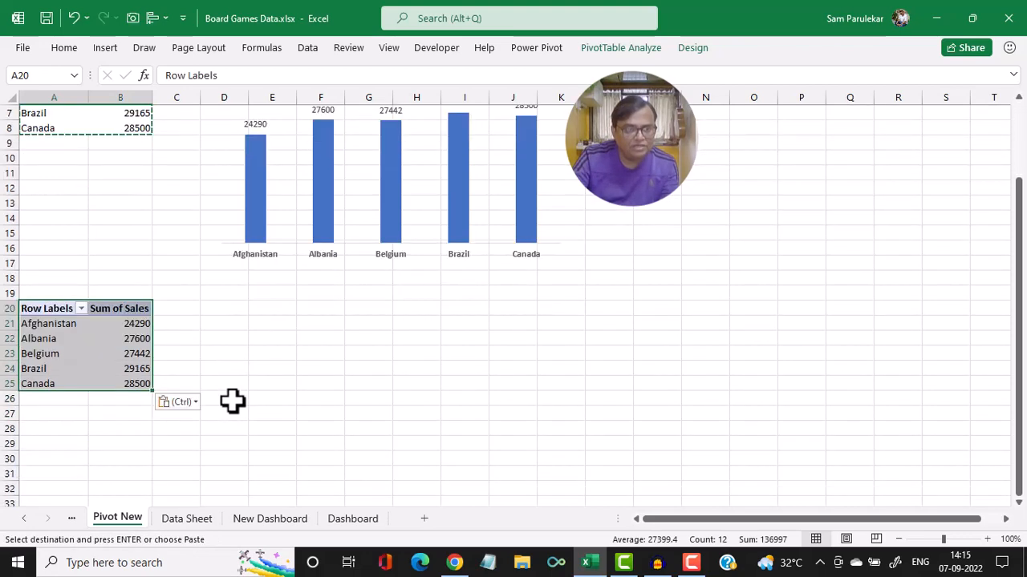
# - Replace the Country Name row field with Game in the copied pivot table
pyautogui.click(118, 339)
pyautogui.rightClick(118, 340)
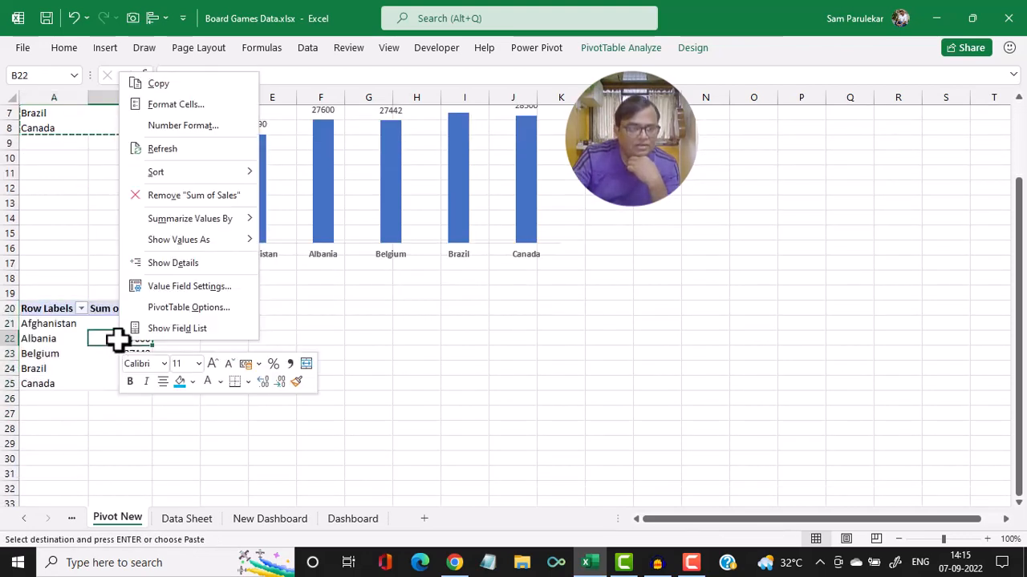
pyautogui.click(183, 328)
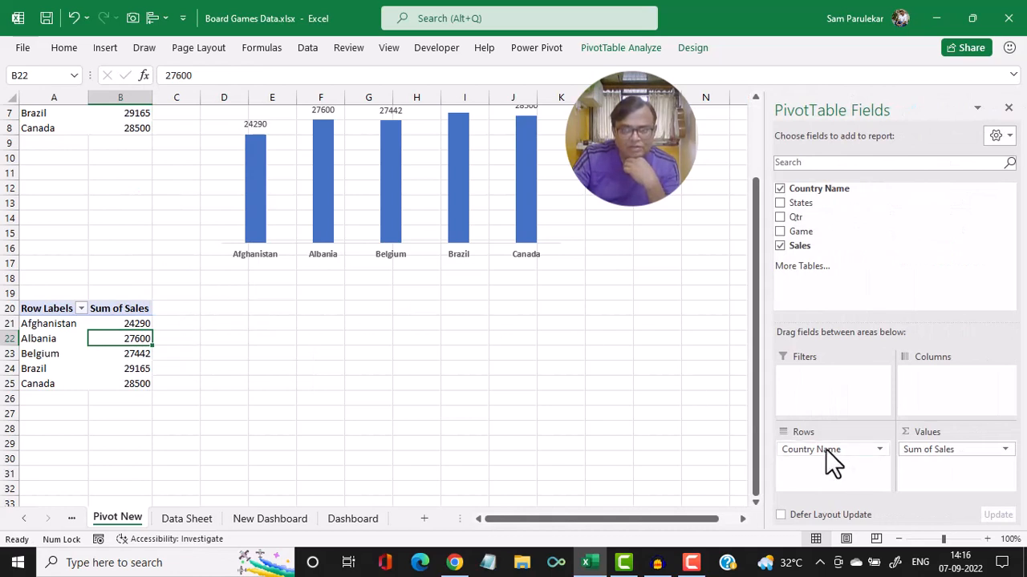
pyautogui.moveTo(825, 449); pyautogui.dragTo(901, 260)
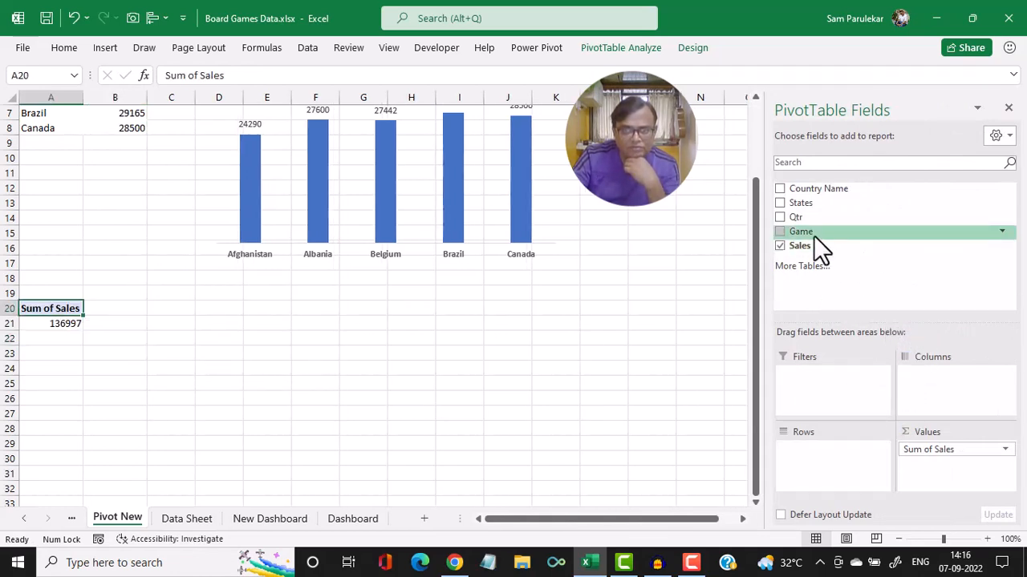
pyautogui.moveTo(814, 235); pyautogui.dragTo(824, 450)
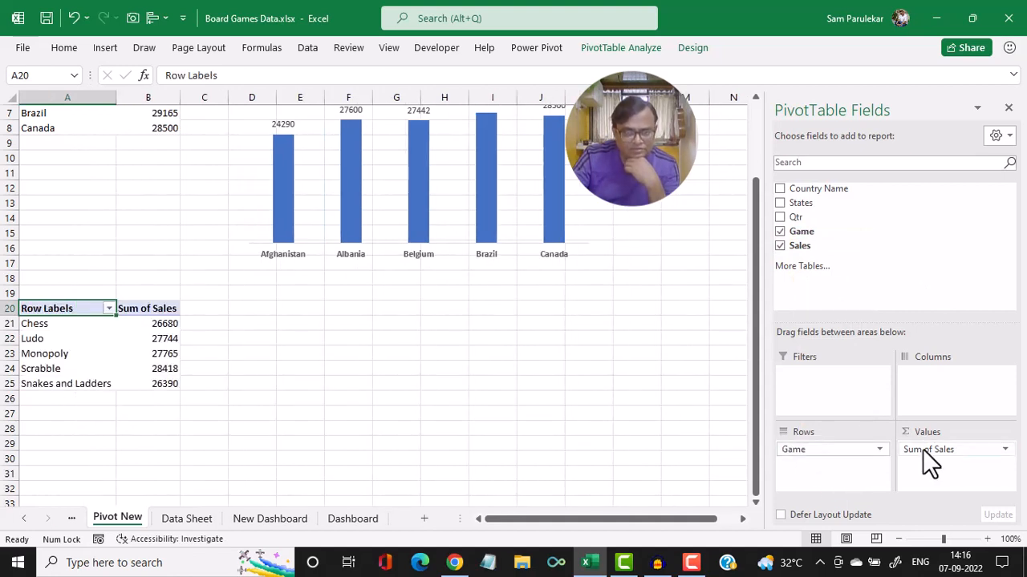
# - Insert a 2-D clustered column chart from the game pivot table and place it beside the table, below the country chart
pyautogui.moveTo(56, 306); pyautogui.dragTo(145, 380)
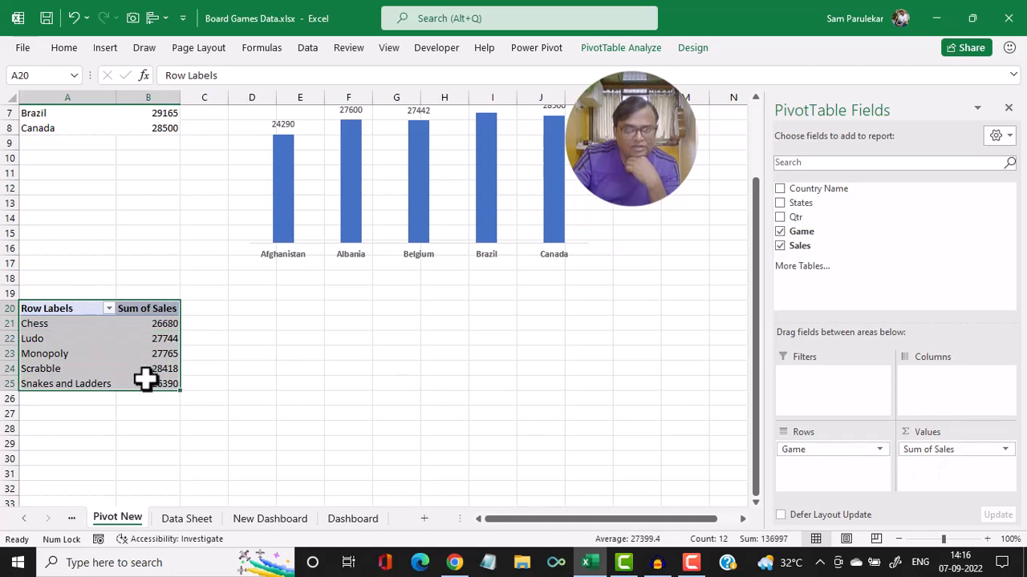
pyautogui.click(1008, 108)
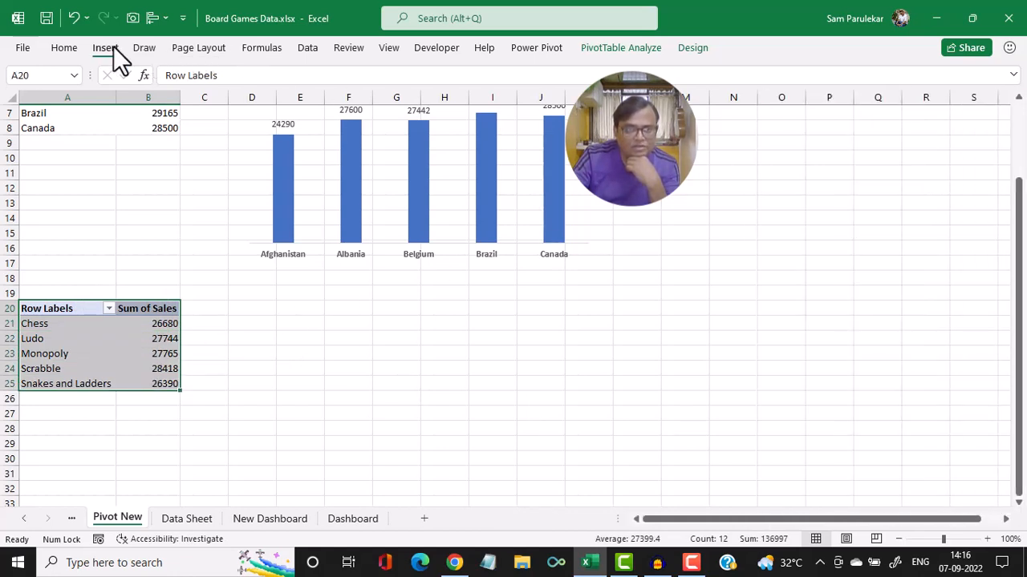
pyautogui.click(113, 45)
pyautogui.click(417, 73)
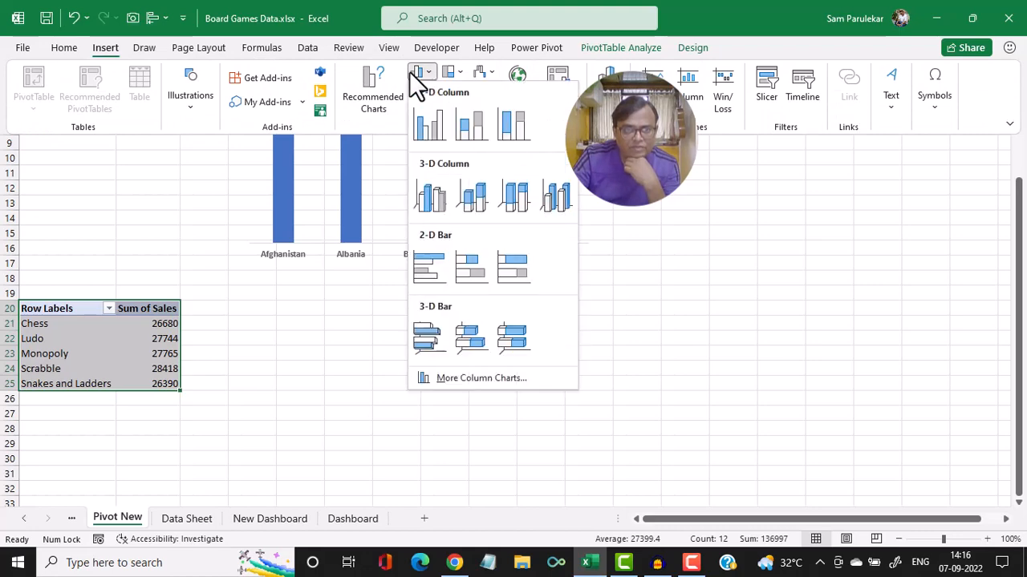
pyautogui.click(433, 124)
pyautogui.moveTo(585, 203); pyautogui.dragTo(502, 290)
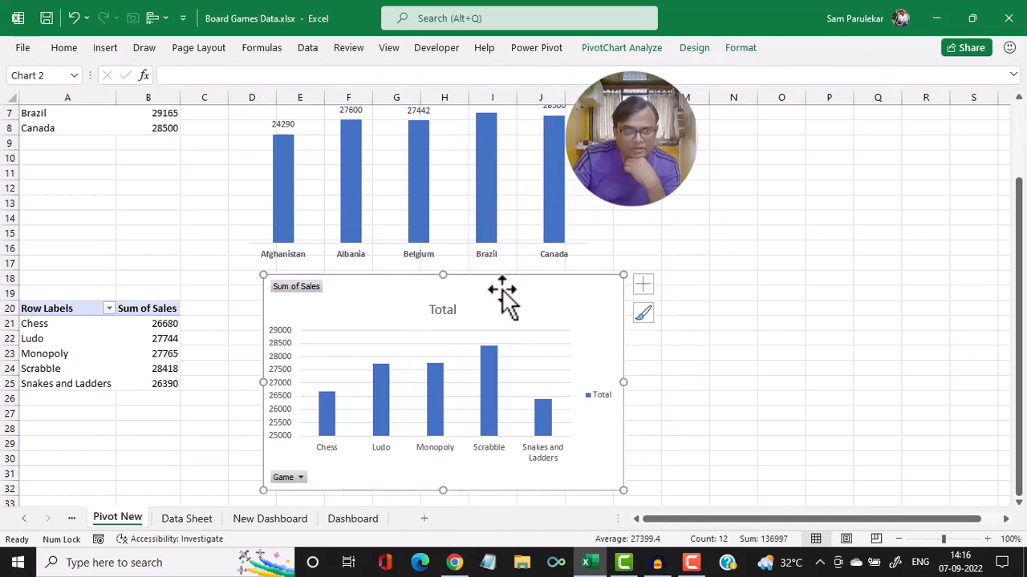
# - Hide all field buttons on the game sales chart and delete its legend
pyautogui.rightClick(285, 479)
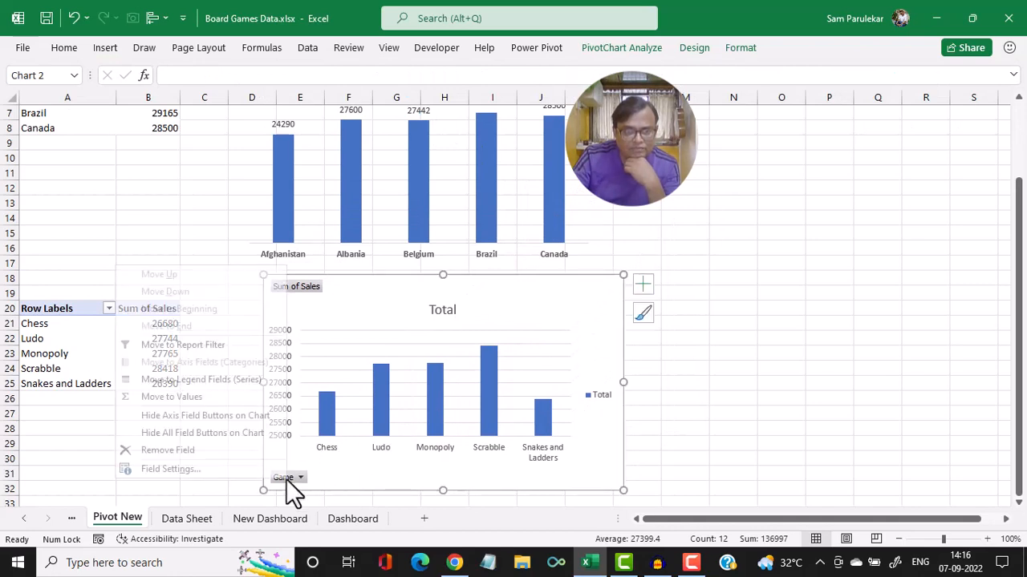
pyautogui.click(223, 435)
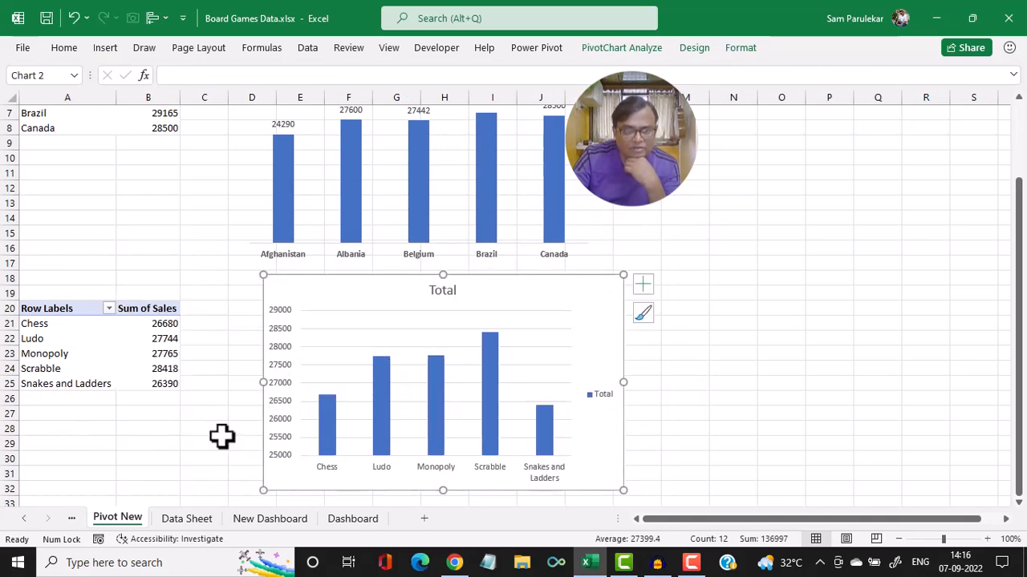
pyautogui.click(598, 397)
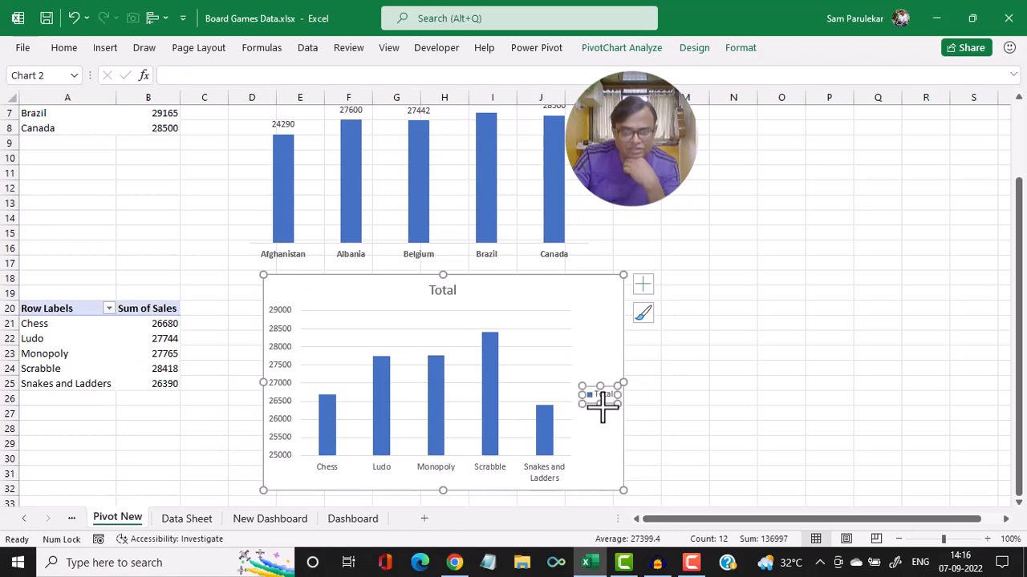
pyautogui.press('Delete')
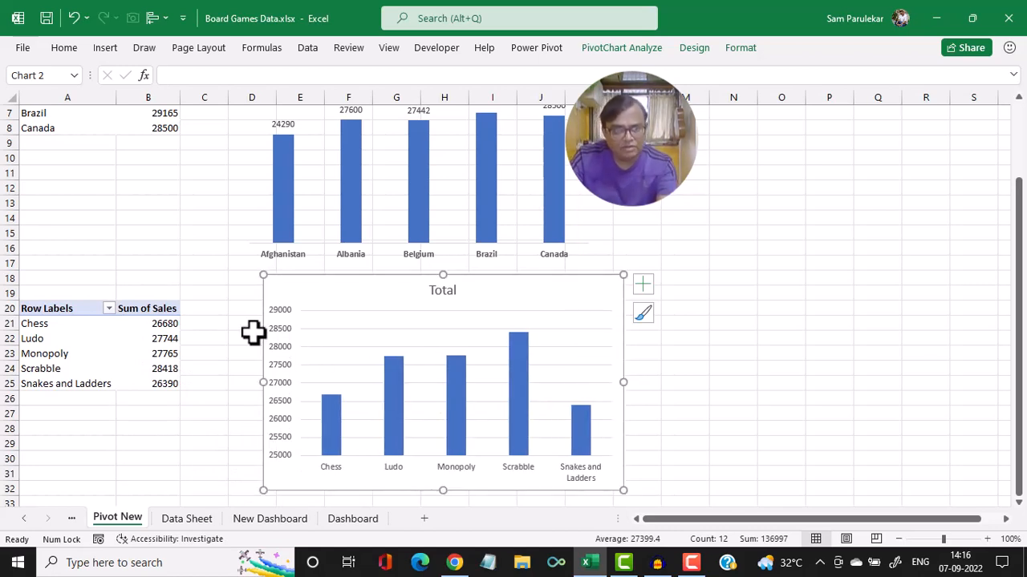
# - Delete the vertical value axis and the horizontal gridlines from the game sales chart
pyautogui.click(271, 329)
pyautogui.press('Delete')
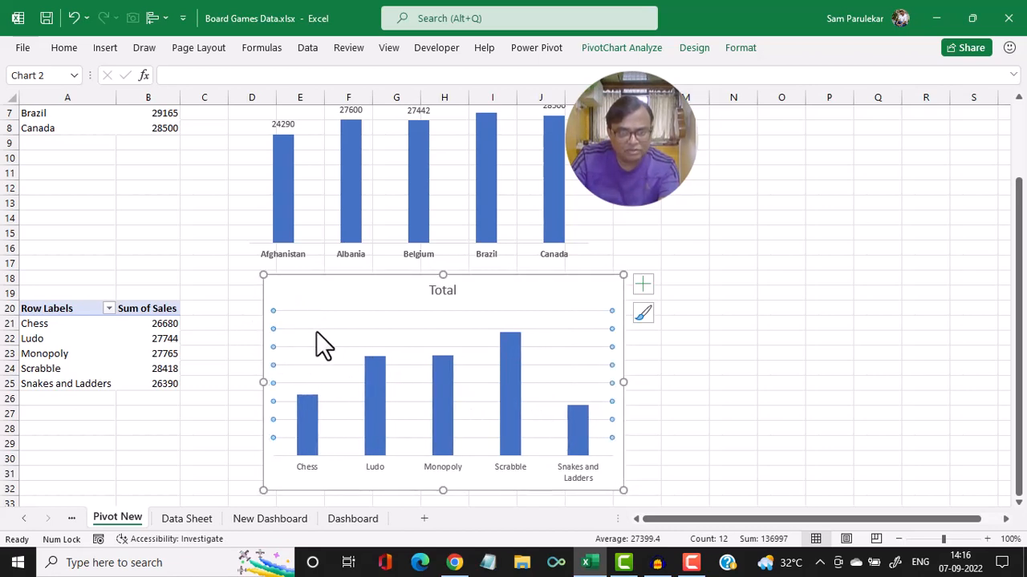
pyautogui.press('Delete')
# - Make the game chart's category labels bold and change its title to "Gamewise Sales"
pyautogui.click(374, 470)
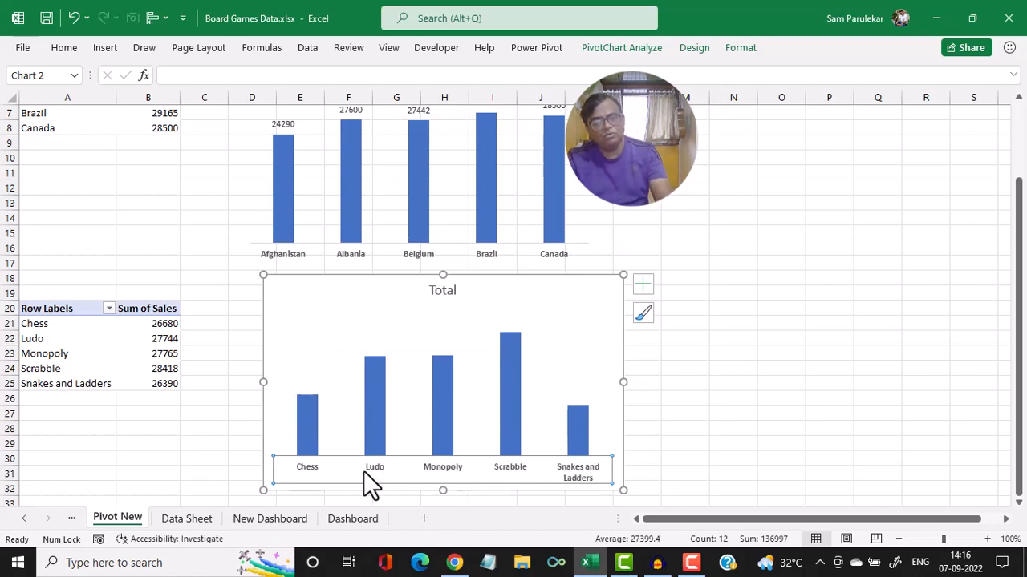
pyautogui.click(438, 294)
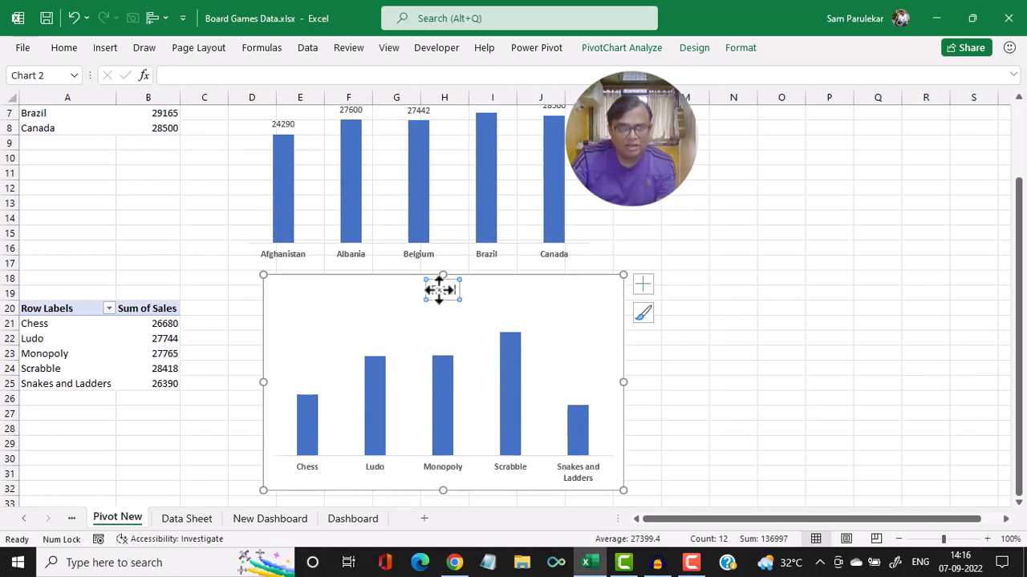
pyautogui.doubleClick(441, 292)
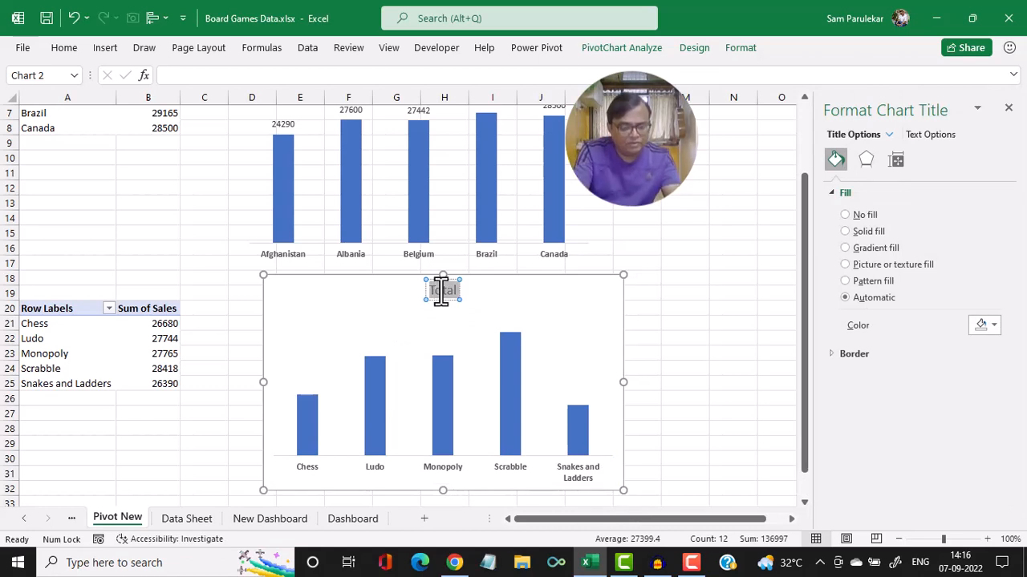
pyautogui.press('BackSpace')
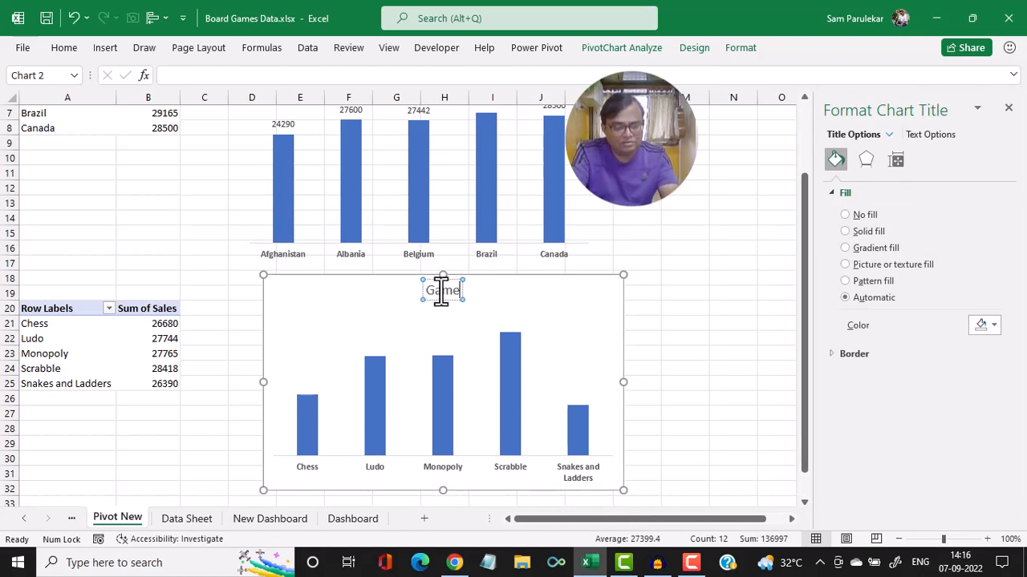
pyautogui.write('Gamewise Sales')
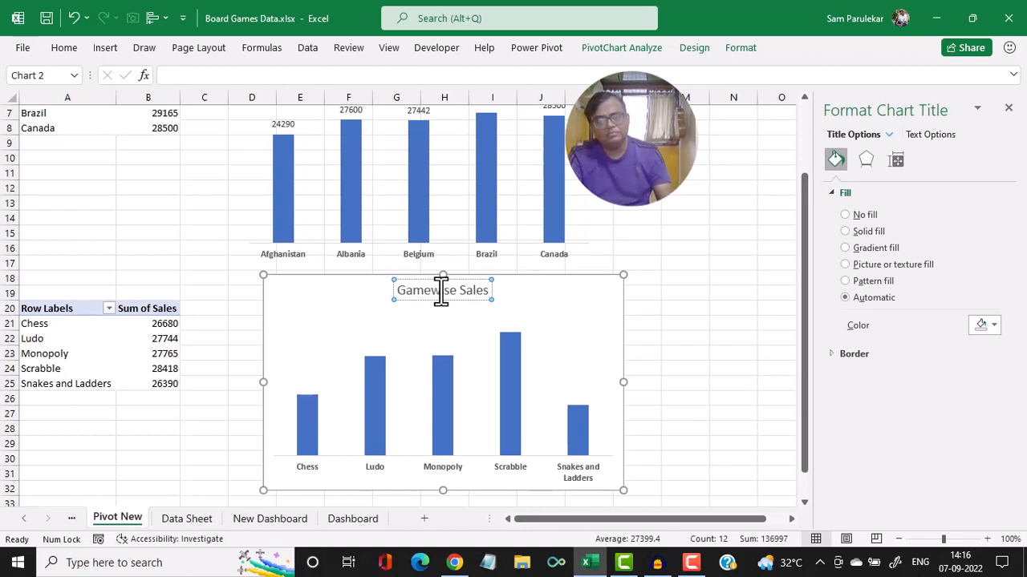
# - Fill the columns of the Gamewise Sales chart with the darkest green theme color
pyautogui.click(666, 295)
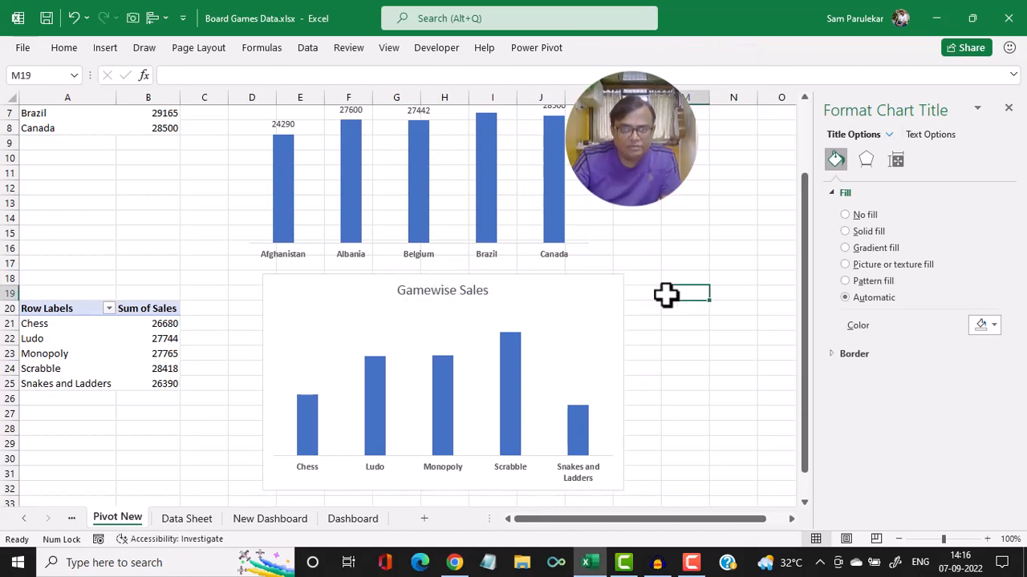
pyautogui.click(506, 376)
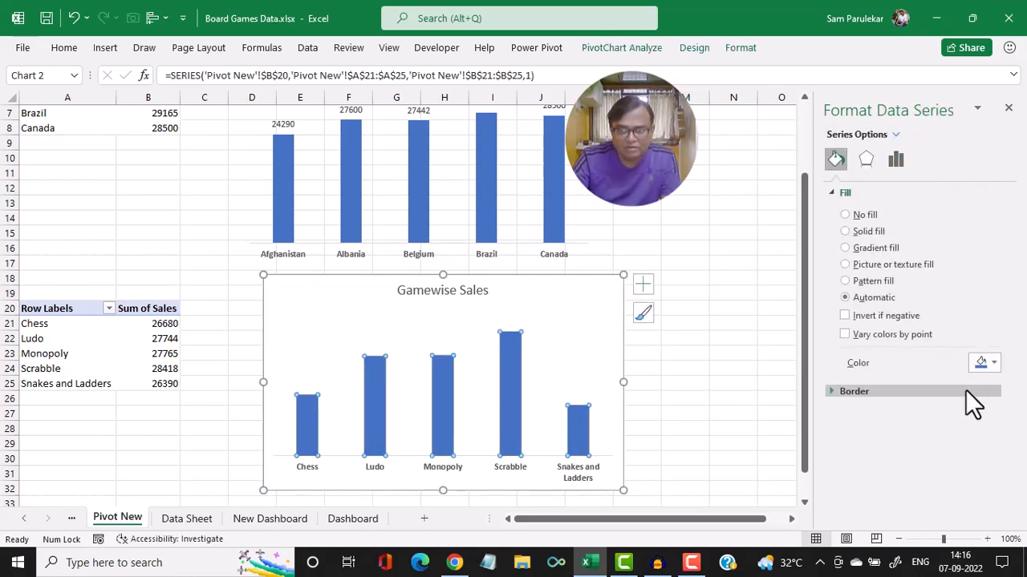
pyautogui.click(992, 363)
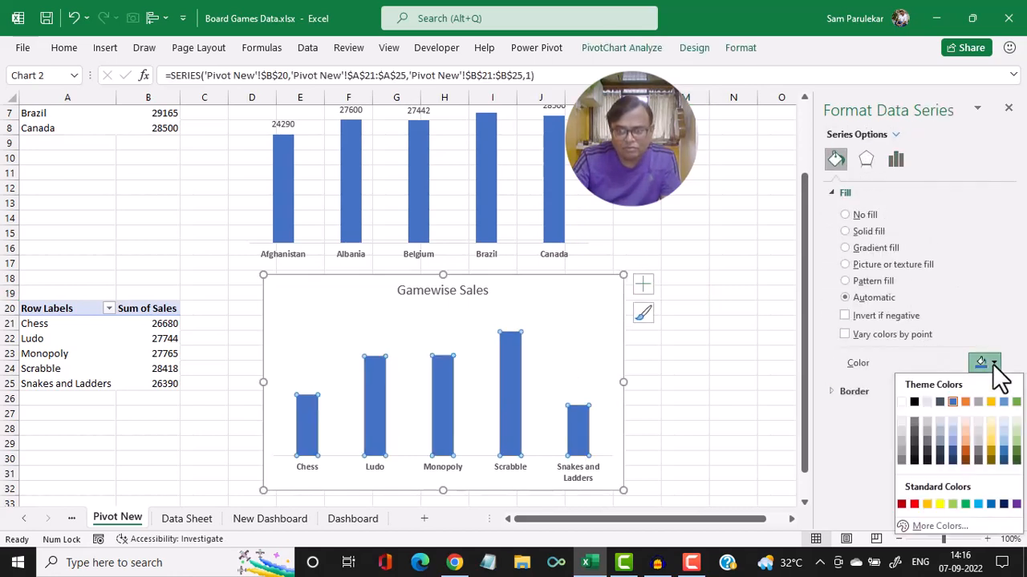
pyautogui.click(1017, 460)
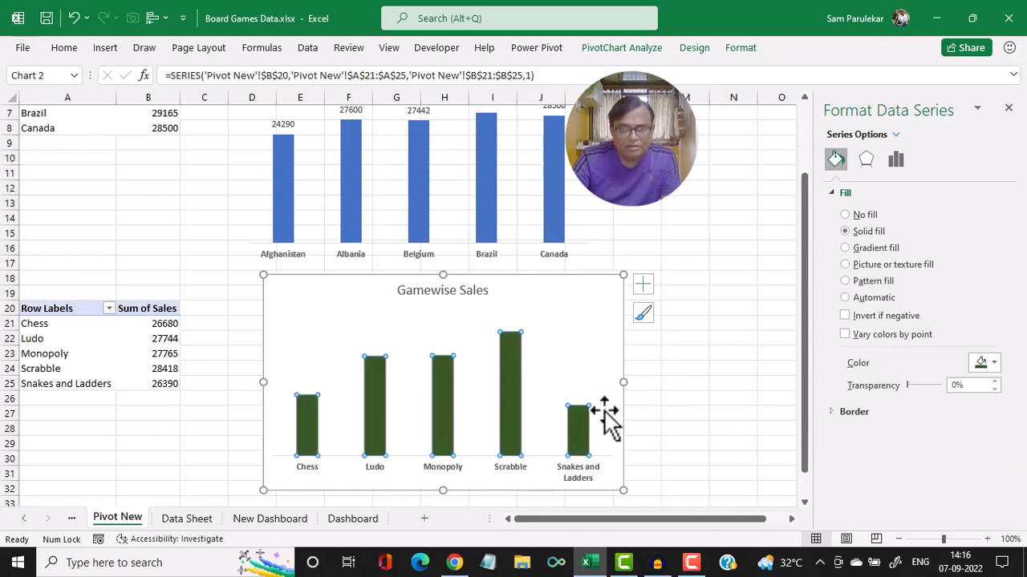
# - Add data labels to the columns of the Gamewise Sales chart
pyautogui.rightClick(515, 396)
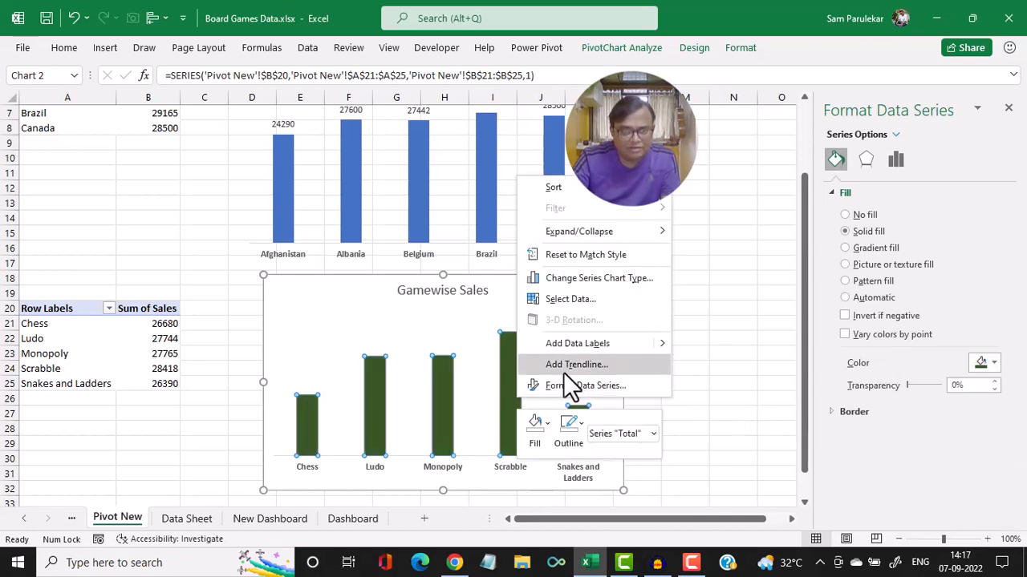
pyautogui.click(585, 347)
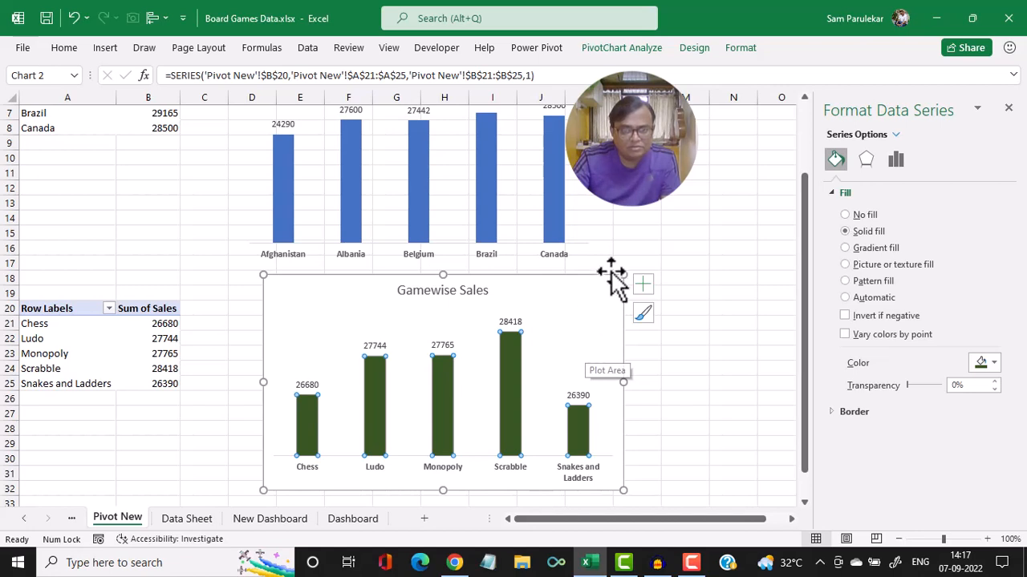
pyautogui.click(685, 350)
# - Set the Gamewise Sales chart area to no fill and no outline
pyautogui.click(616, 338)
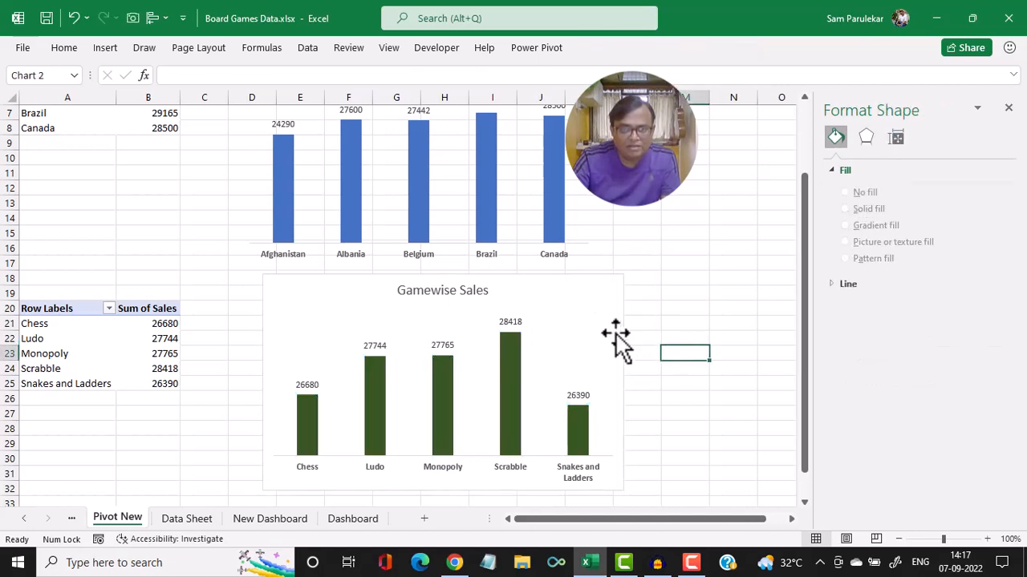
pyautogui.click(753, 50)
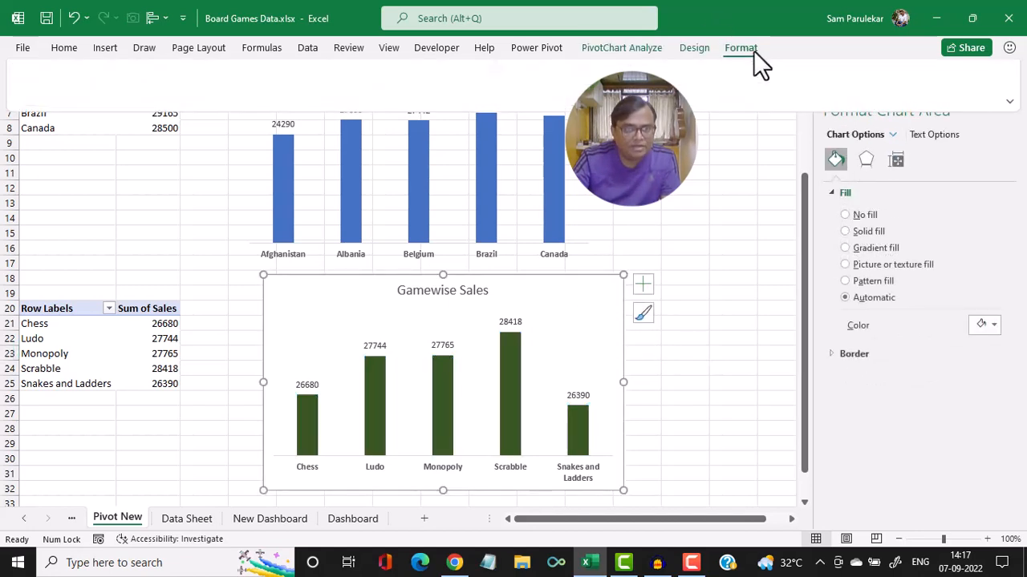
pyautogui.click(435, 69)
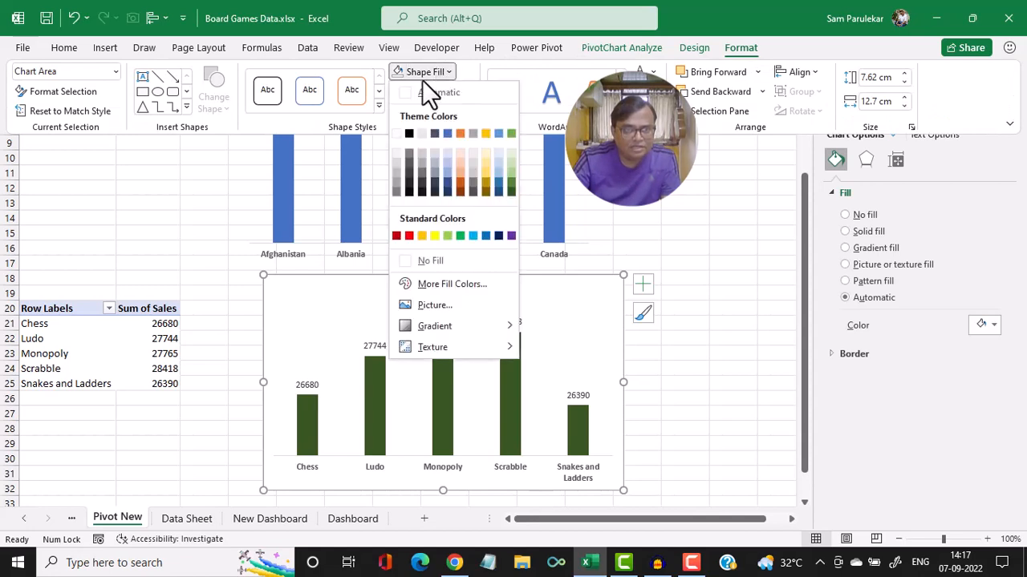
pyautogui.click(407, 261)
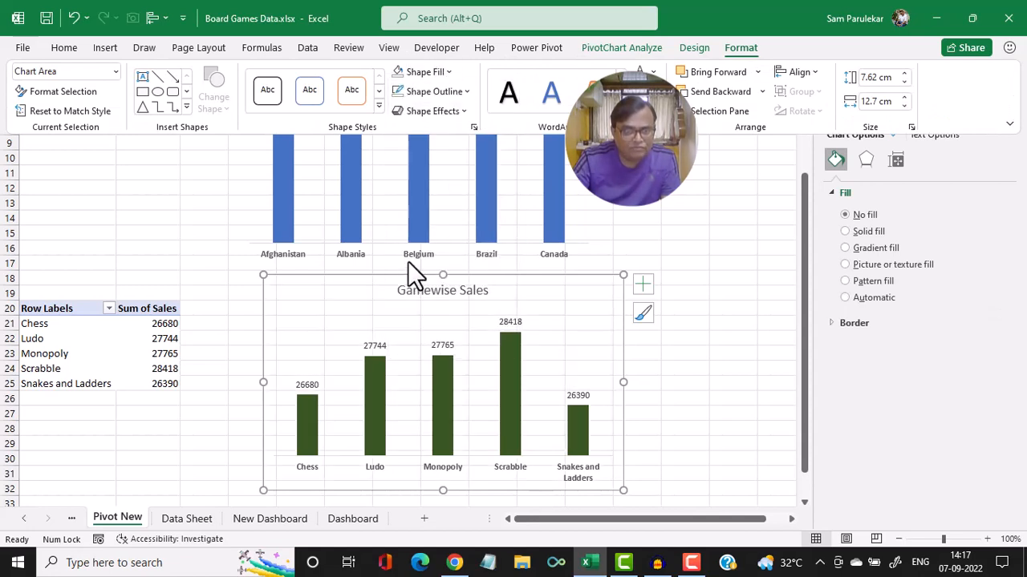
pyautogui.click(461, 93)
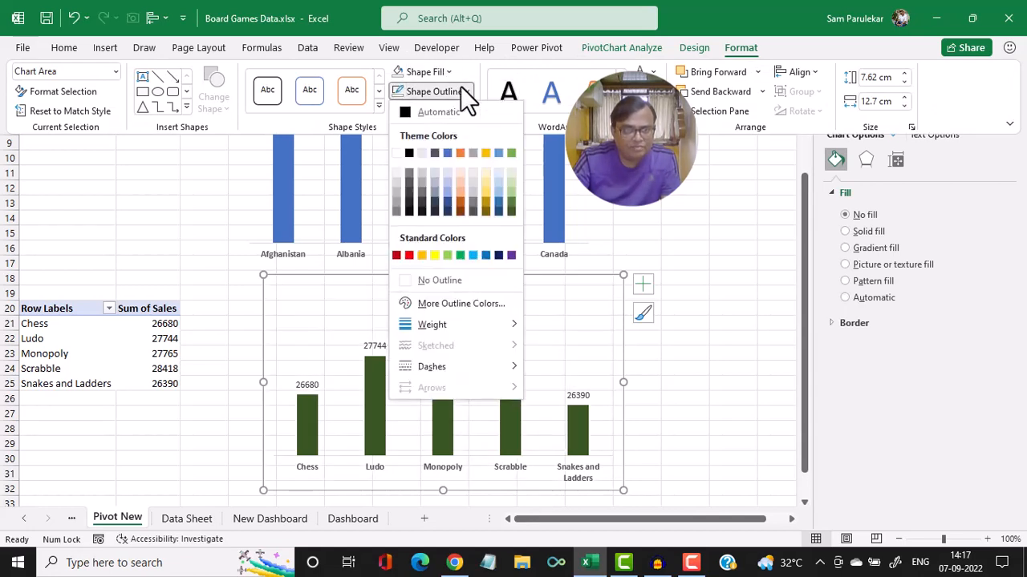
pyautogui.click(447, 281)
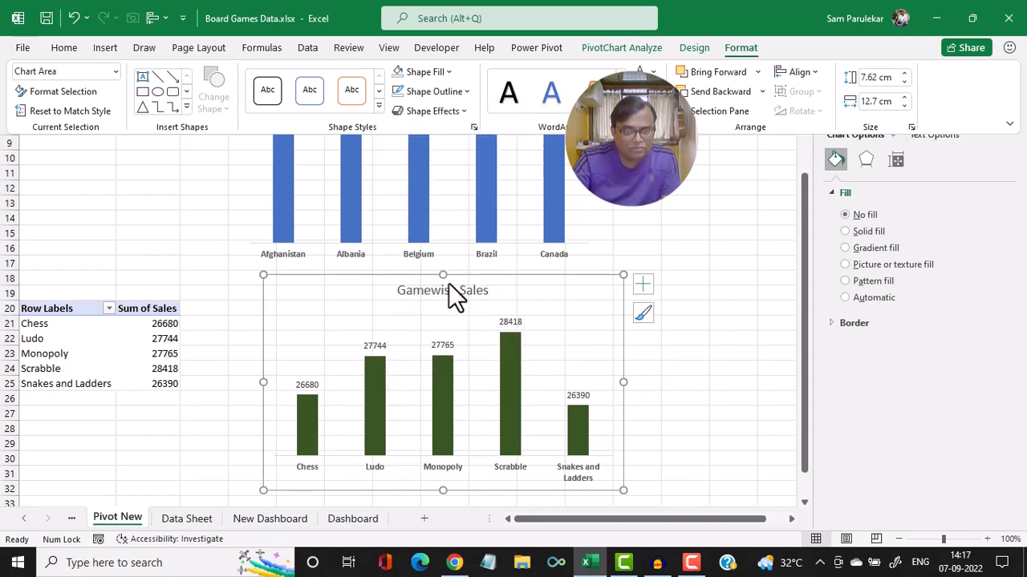
# - Copy the Gamewise Sales chart and paste it onto the New Dashboard sheet
pyautogui.click(623, 324)
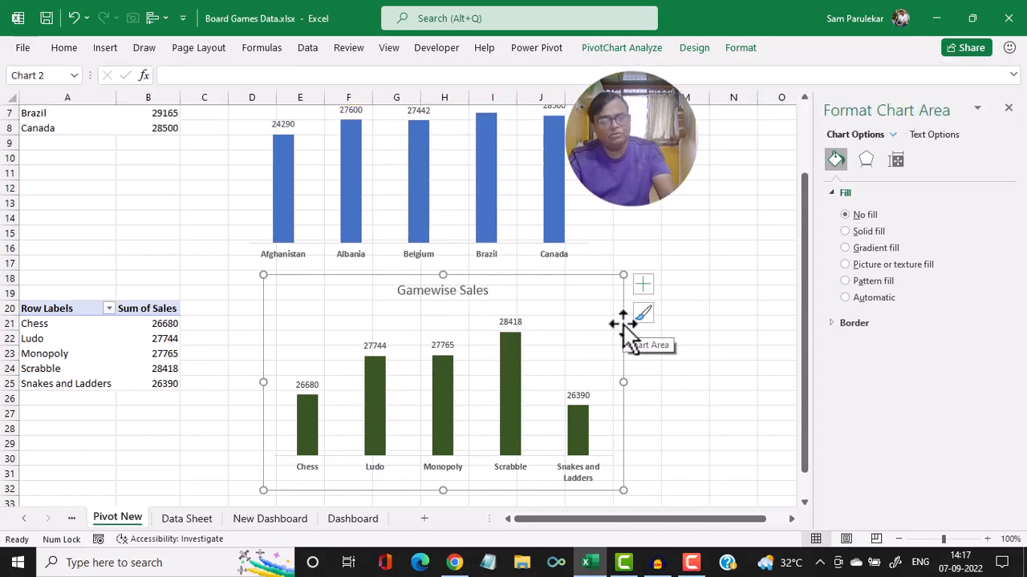
pyautogui.click(302, 523)
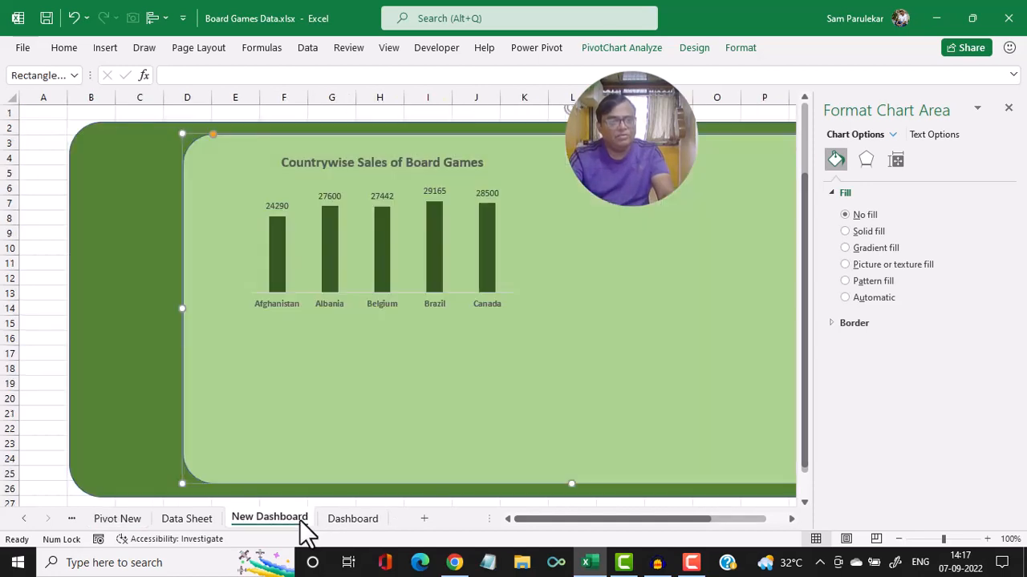
pyautogui.click(1008, 108)
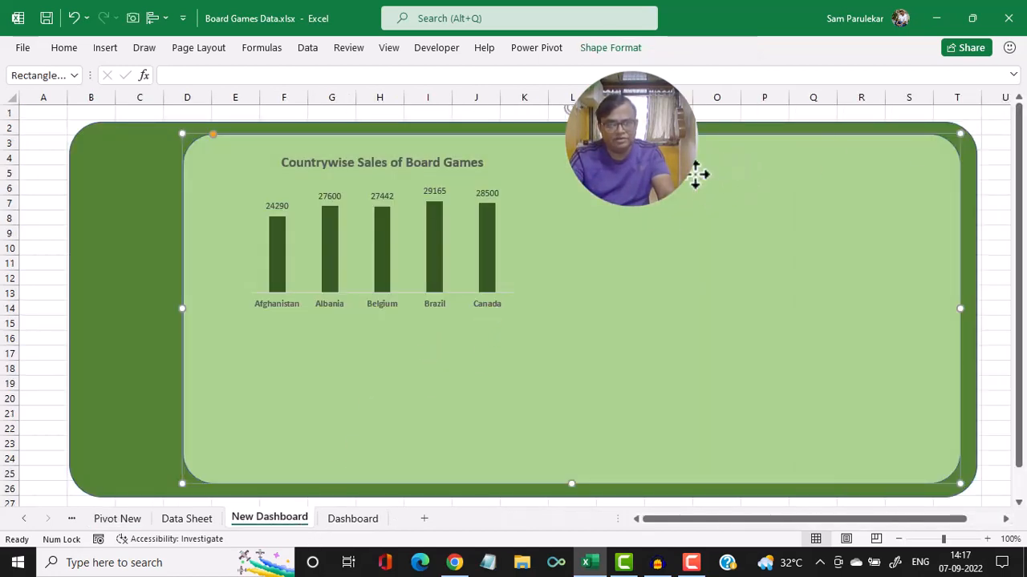
pyautogui.hotkey('ctrl', 'v')
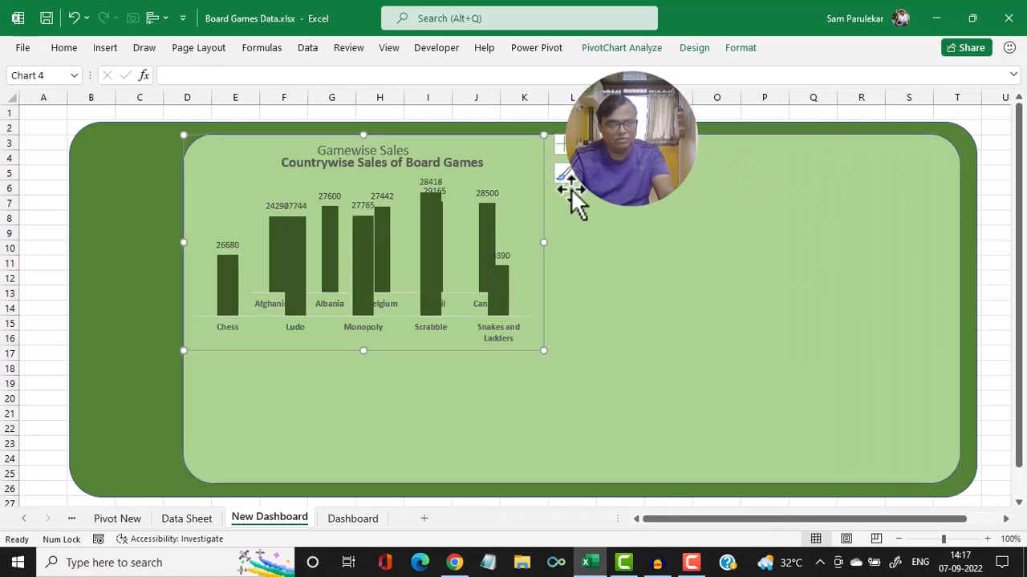
# - Place the pasted game chart to the right of the country chart and shrink it to a similar height
pyautogui.moveTo(541, 185); pyautogui.dragTo(569, 183)
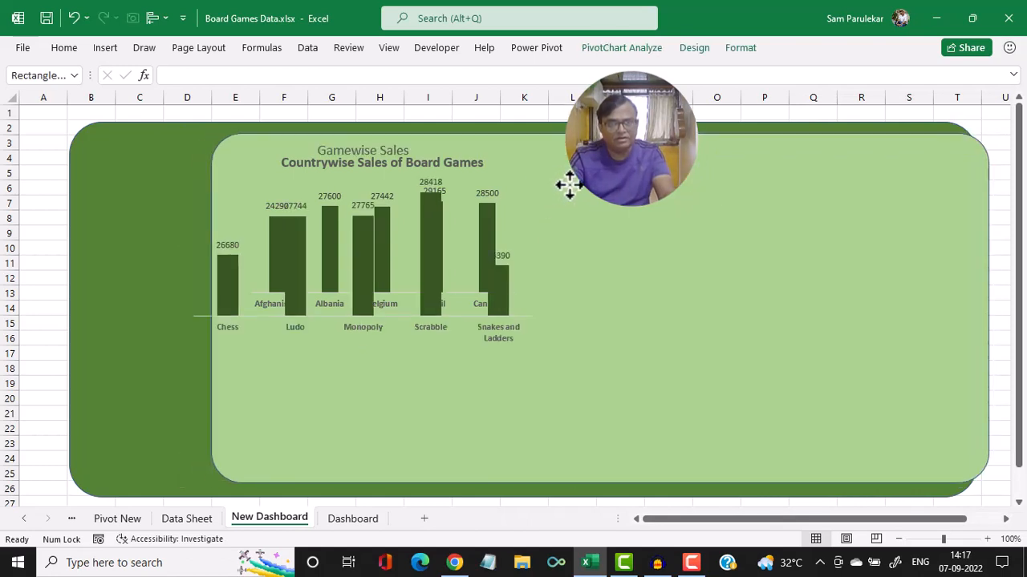
pyautogui.hotkey('ctrl', 'z')
pyautogui.click(356, 240)
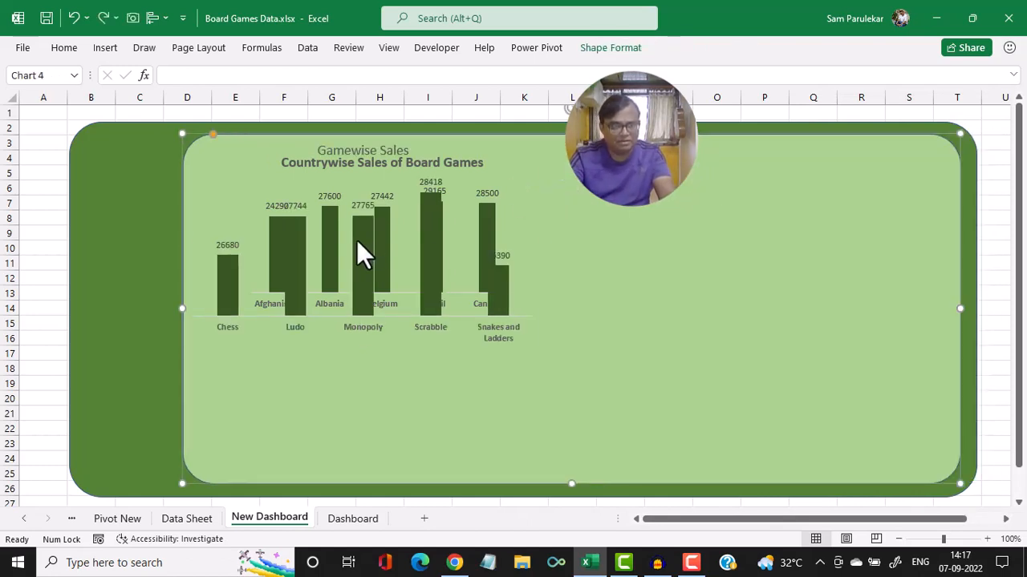
pyautogui.click(364, 236)
pyautogui.moveTo(543, 223); pyautogui.dragTo(898, 229)
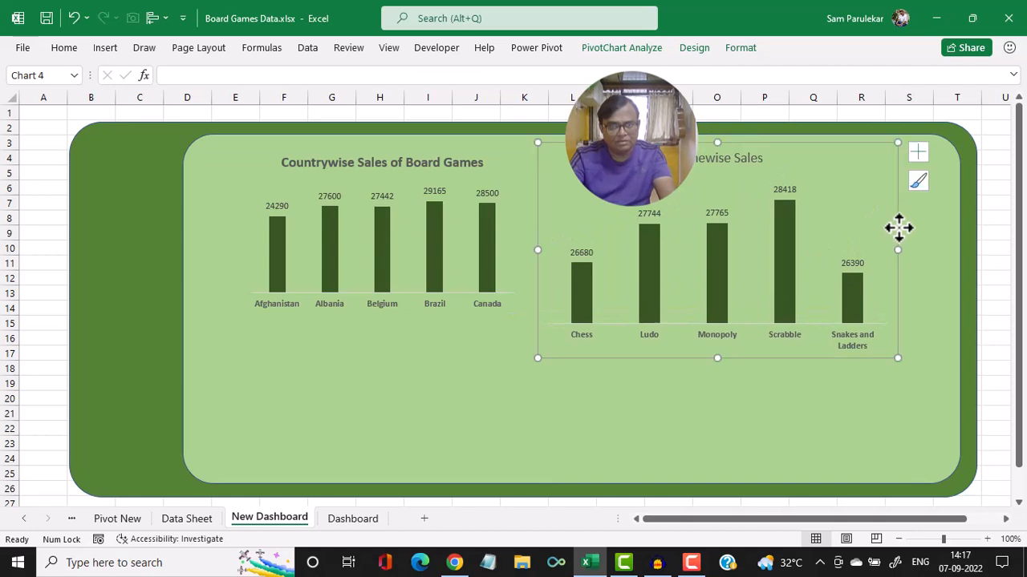
pyautogui.moveTo(893, 356); pyautogui.dragTo(885, 326)
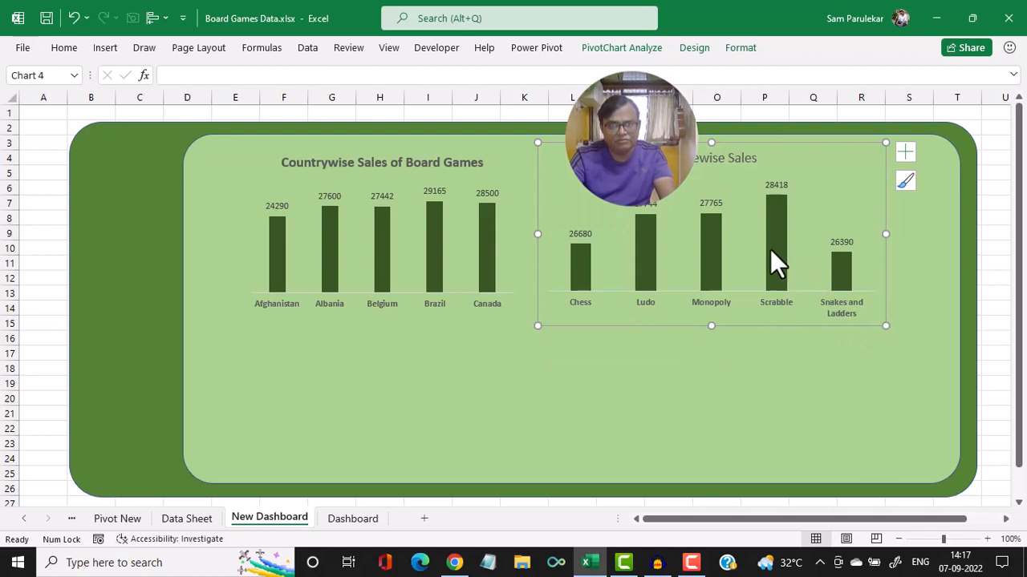
# - Make the title of the Gamewise Sales chart on the dashboard bold
pyautogui.click(714, 160)
pyautogui.doubleClick(716, 159)
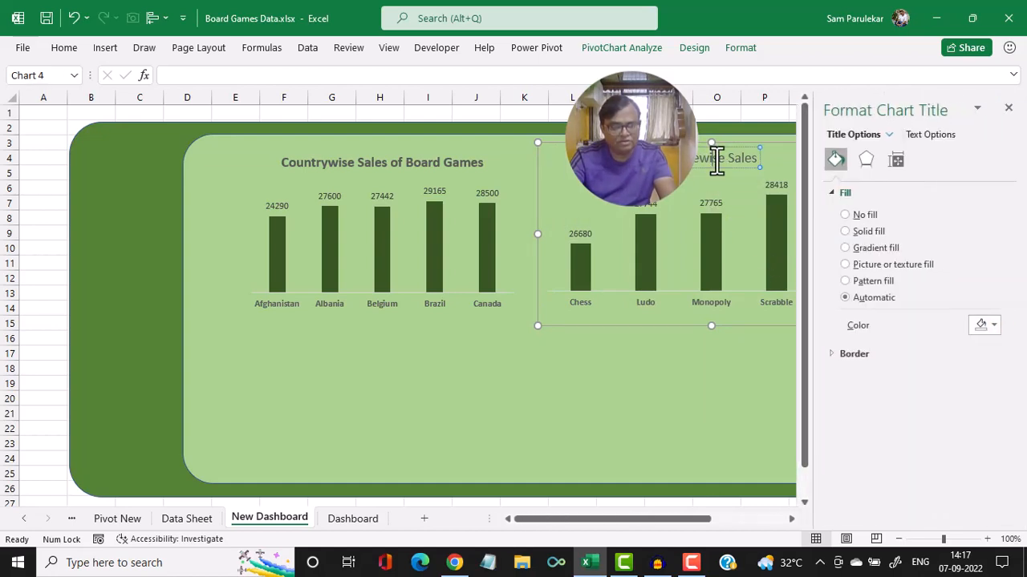
pyautogui.tripleClick(716, 160)
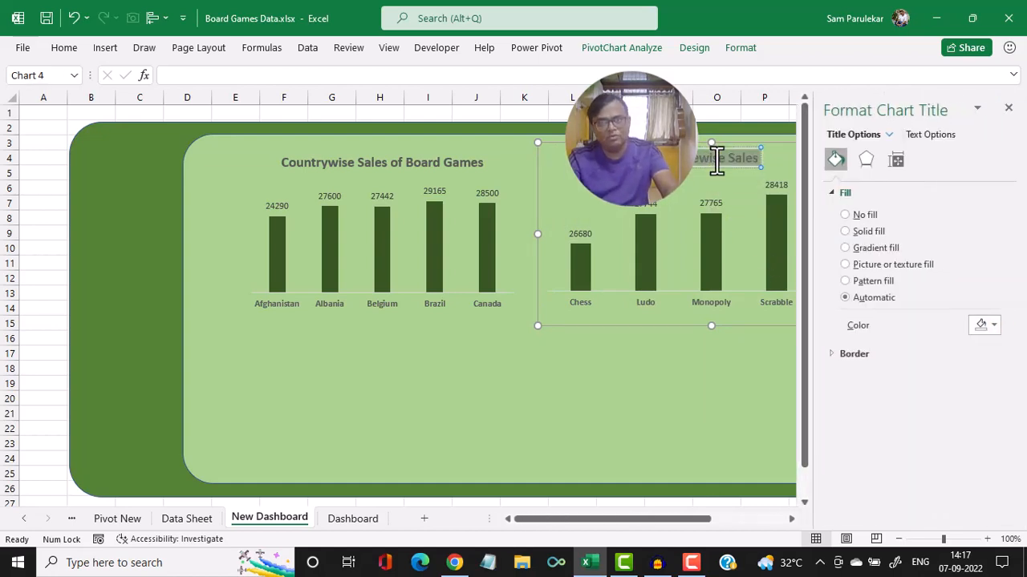
pyautogui.click(1008, 107)
pyautogui.click(739, 365)
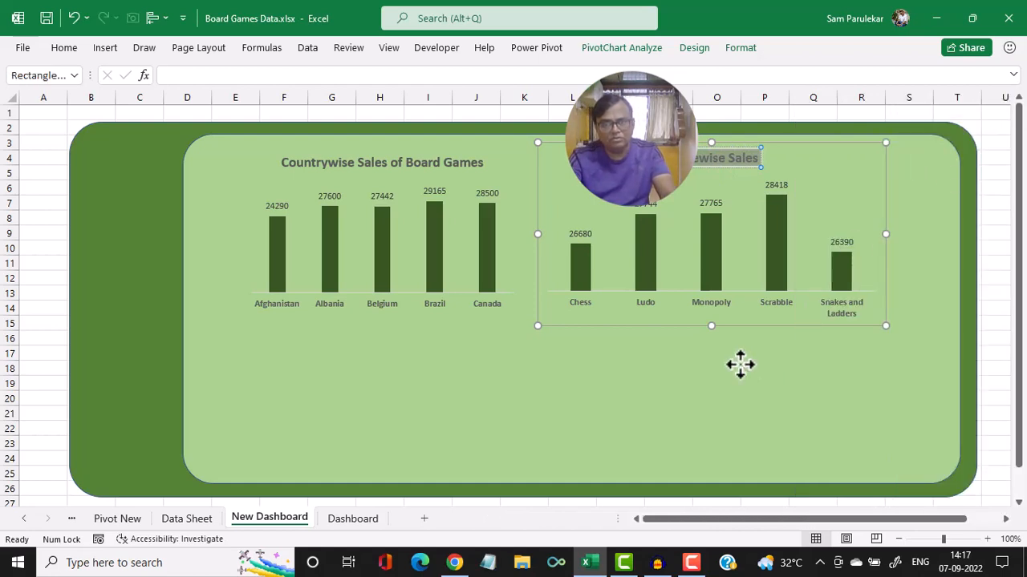
# - Nudge the Gamewise Sales chart slightly further right within the light green panel
pyautogui.moveTo(843, 272)
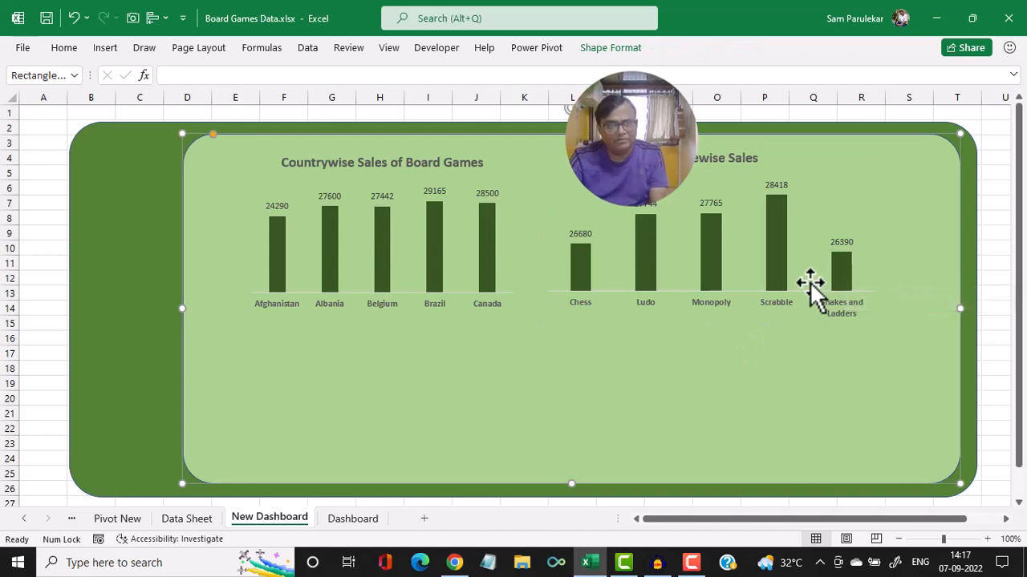
pyautogui.click(779, 270)
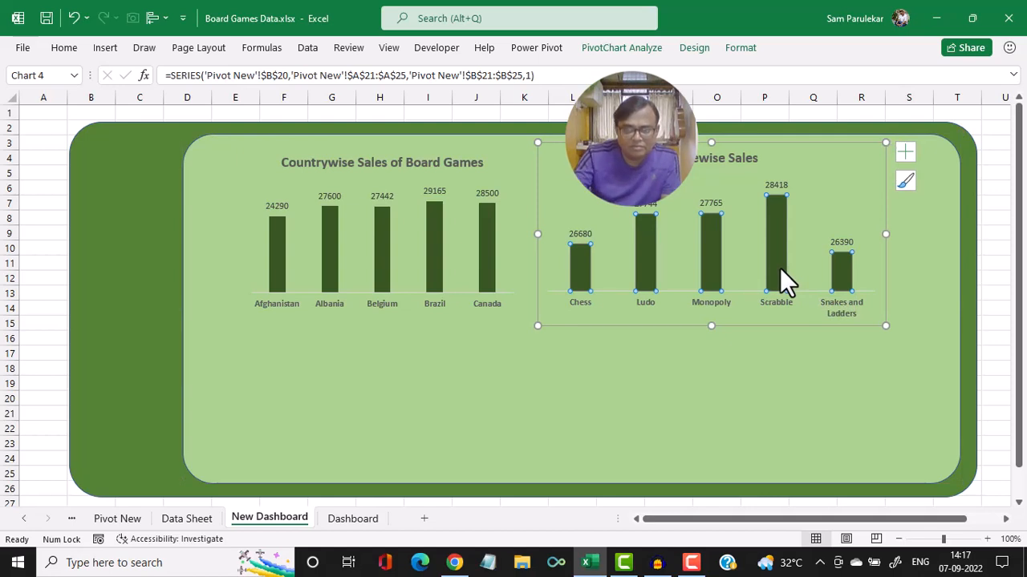
pyautogui.click(886, 280)
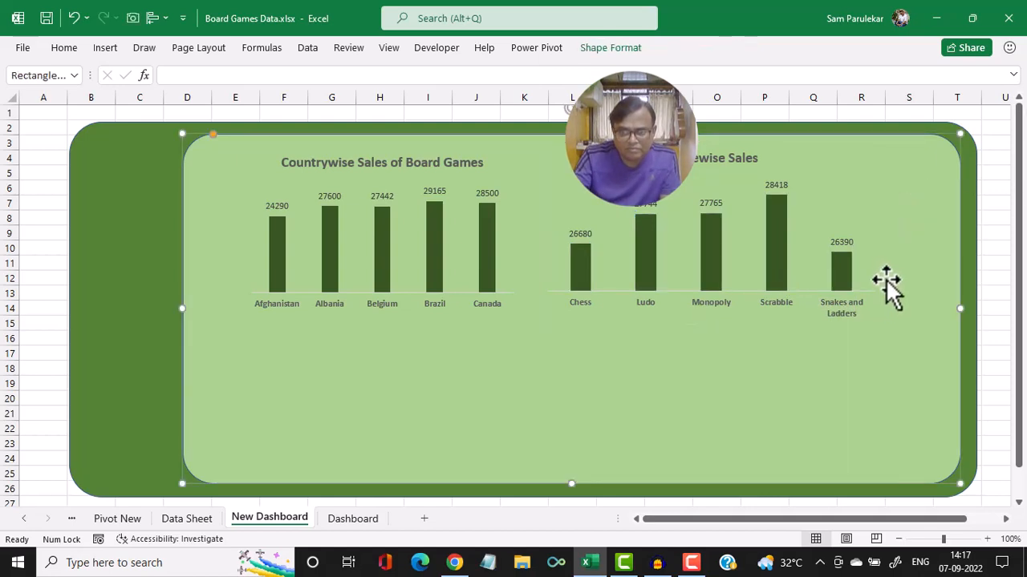
pyautogui.click(882, 255)
pyautogui.click(885, 258)
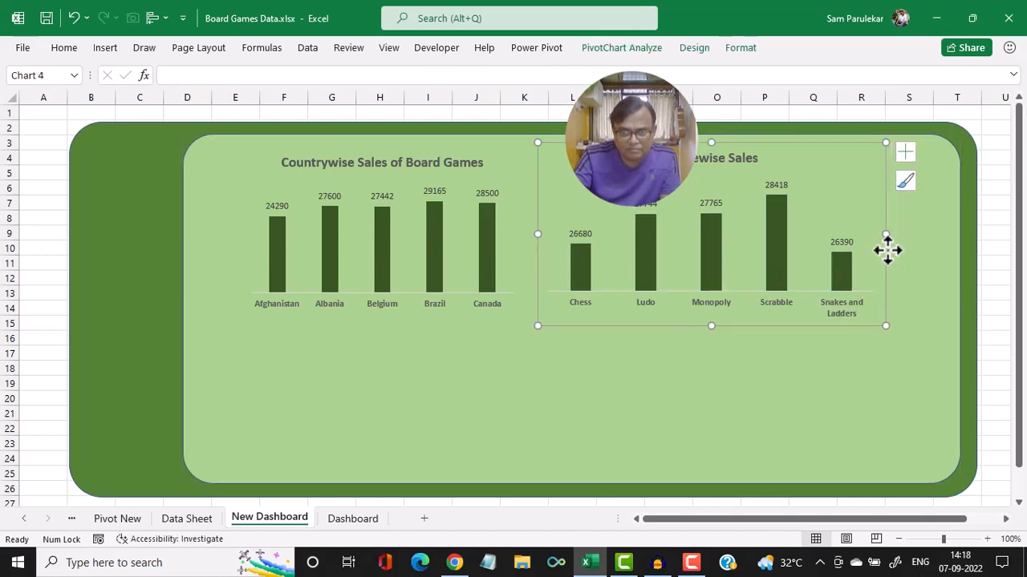
pyautogui.press('Right')
pyautogui.press('Right')
pyautogui.press('Right')
pyautogui.press('Right')
pyautogui.press('Right')
pyautogui.press('Right')
pyautogui.press('Right')
pyautogui.press('Right')
pyautogui.press('Right')
pyautogui.press('Right')
pyautogui.press('Right')
pyautogui.press('Right')
pyautogui.press('Right')
pyautogui.press('Right')
pyautogui.press('Right')
pyautogui.press('Right')
pyautogui.press('Right')
pyautogui.press('Right')
pyautogui.press('Right')
pyautogui.press('Right')
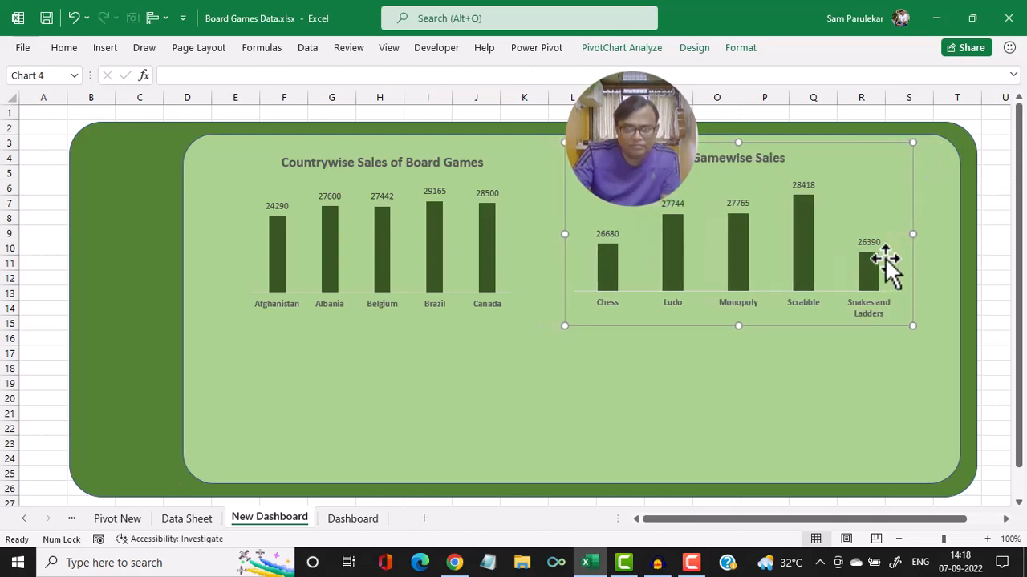
pyautogui.click(515, 374)
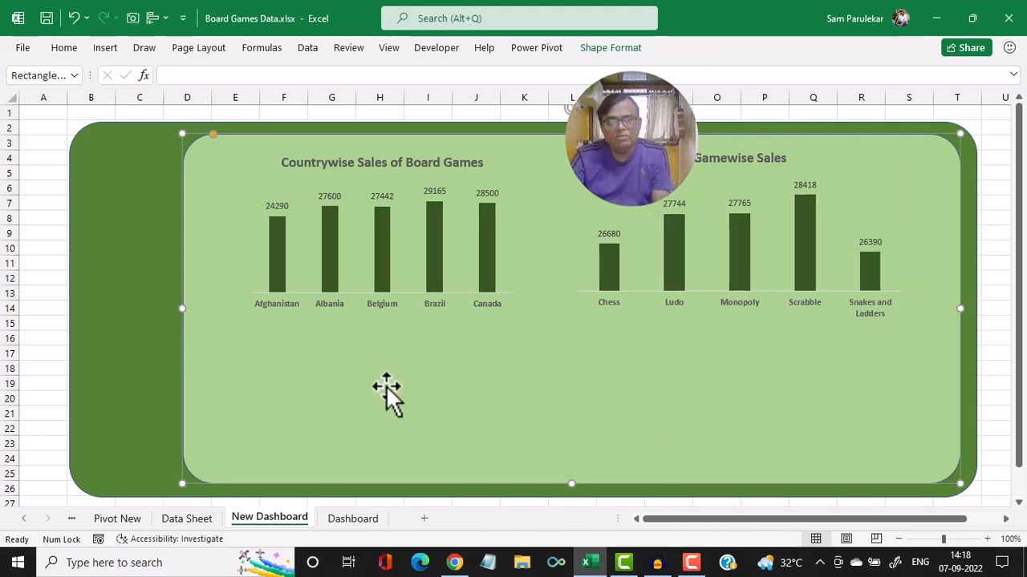
# - Insert the bar chart icon onto the New Dashboard sheet, matching the Analytics icon on the Dashboard sheet
pyautogui.click(378, 518)
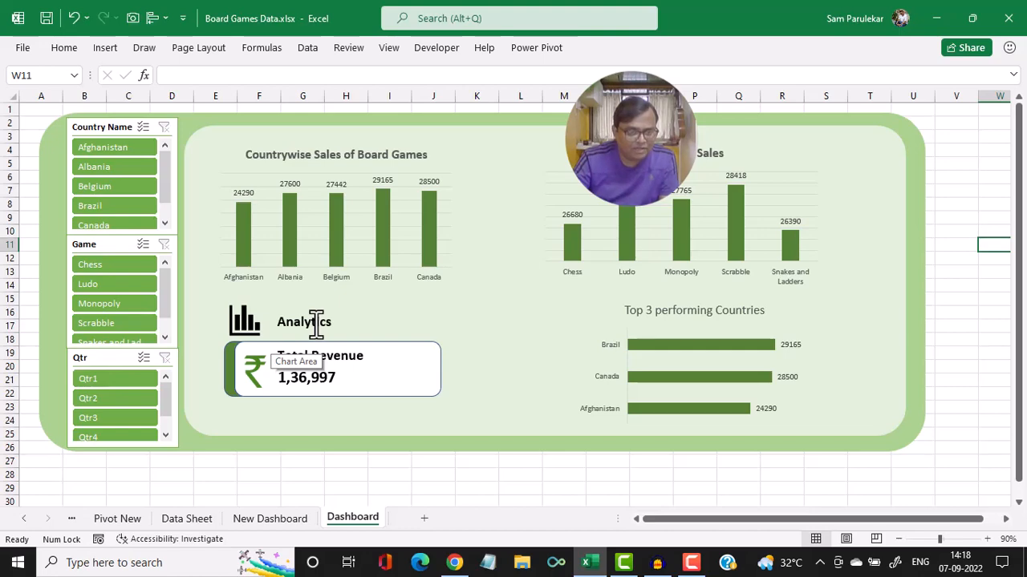
pyautogui.click(253, 519)
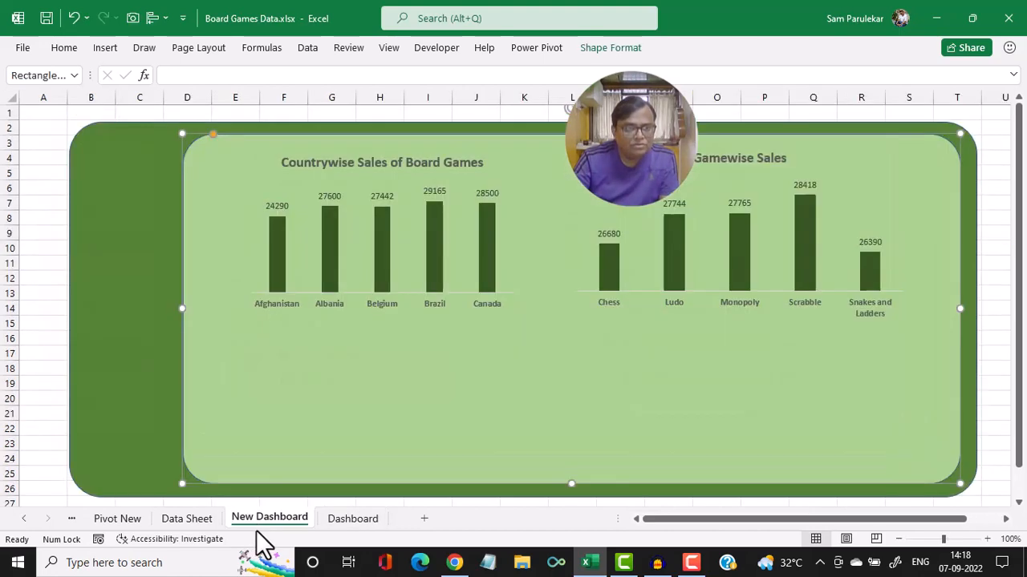
pyautogui.click(109, 51)
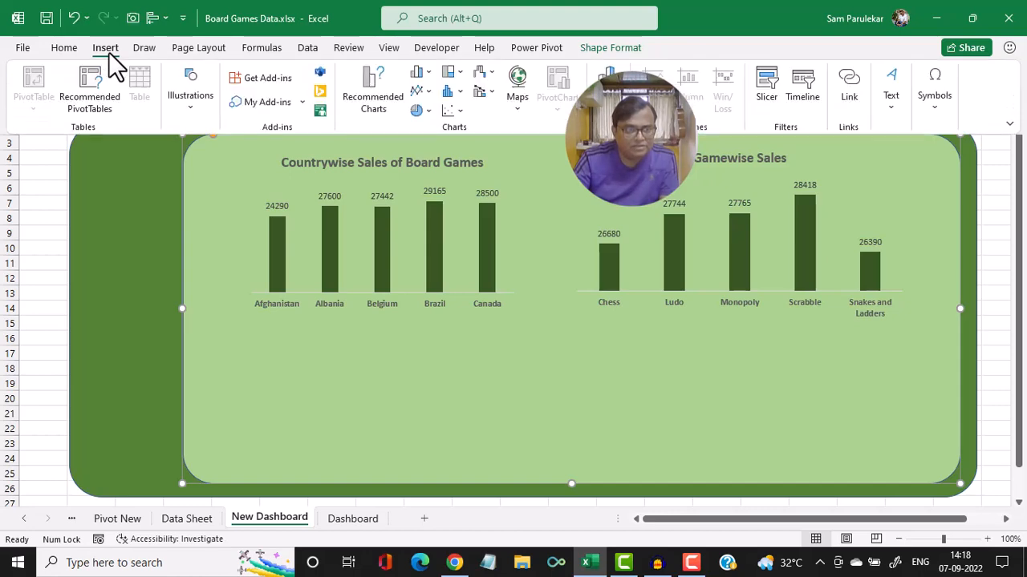
pyautogui.click(186, 109)
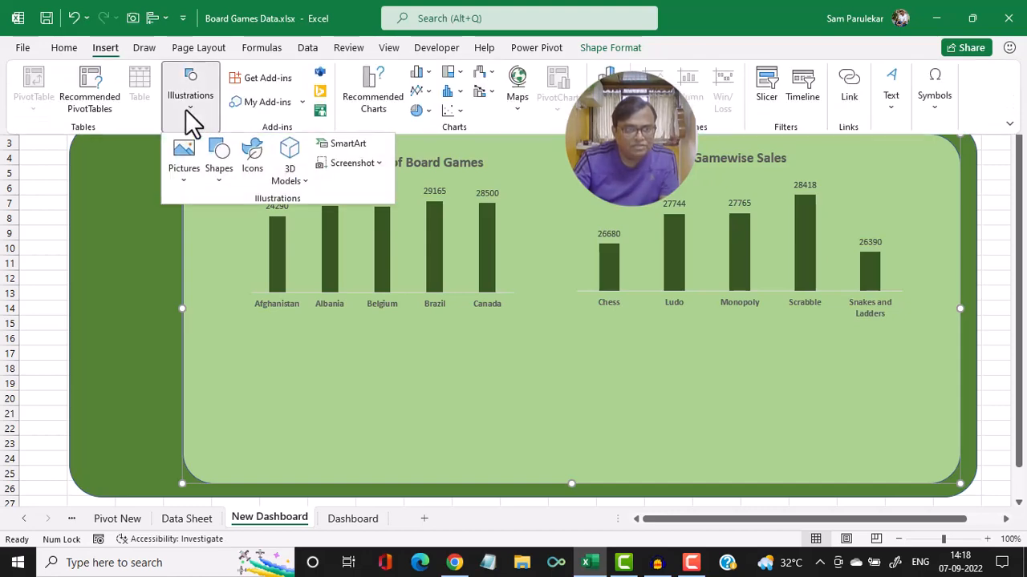
pyautogui.click(239, 160)
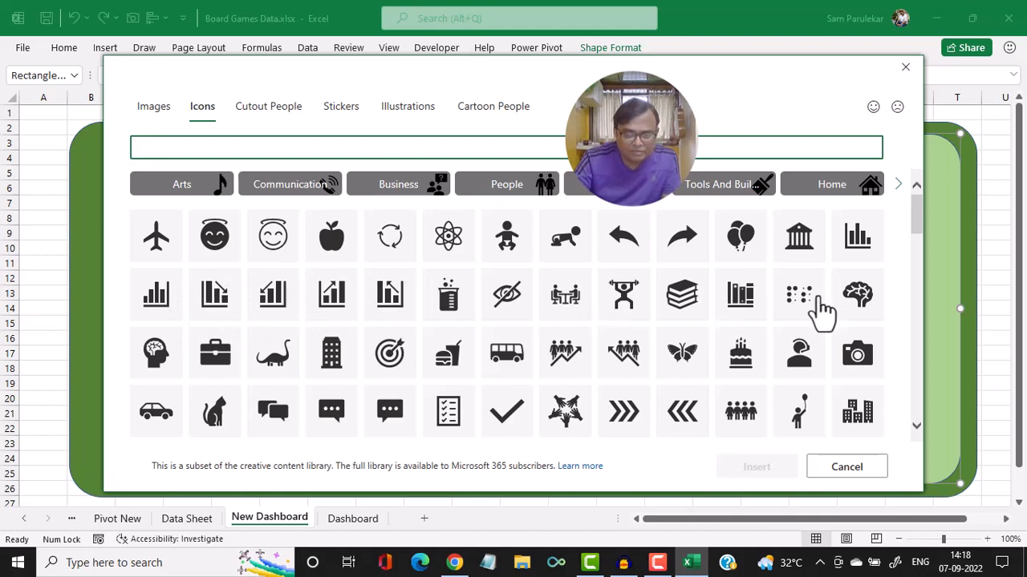
pyautogui.click(870, 239)
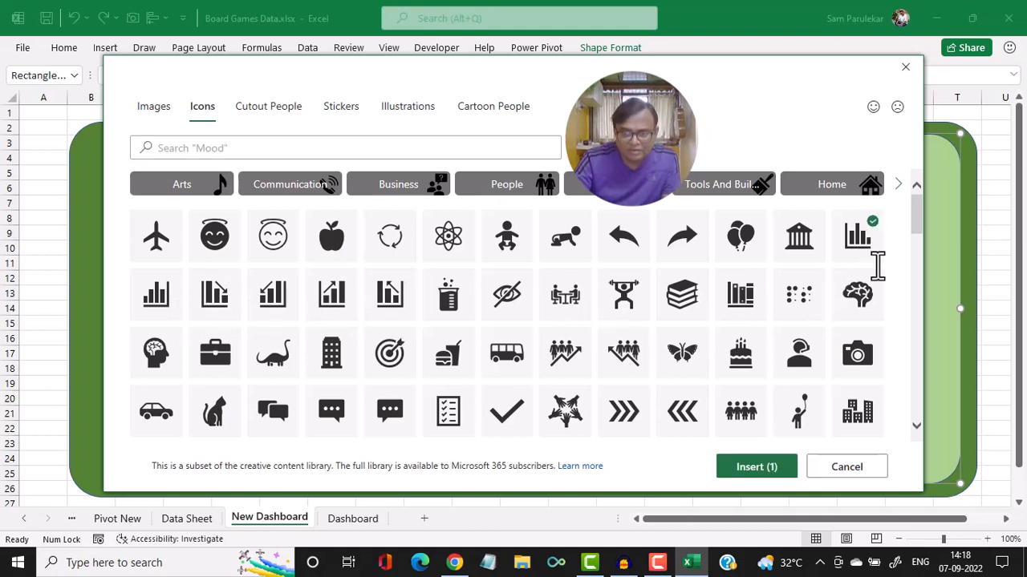
pyautogui.click(751, 471)
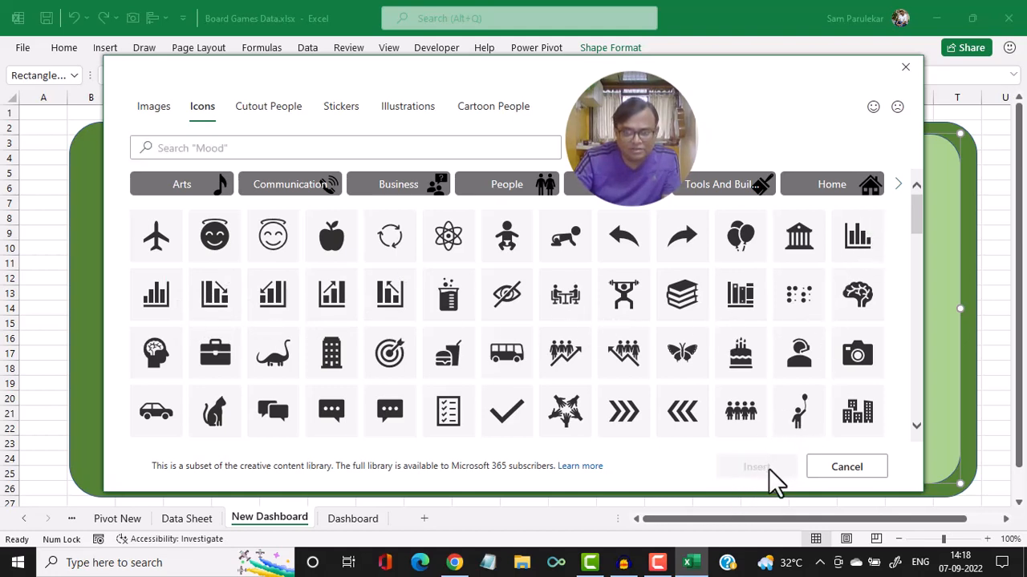
pyautogui.click(866, 233)
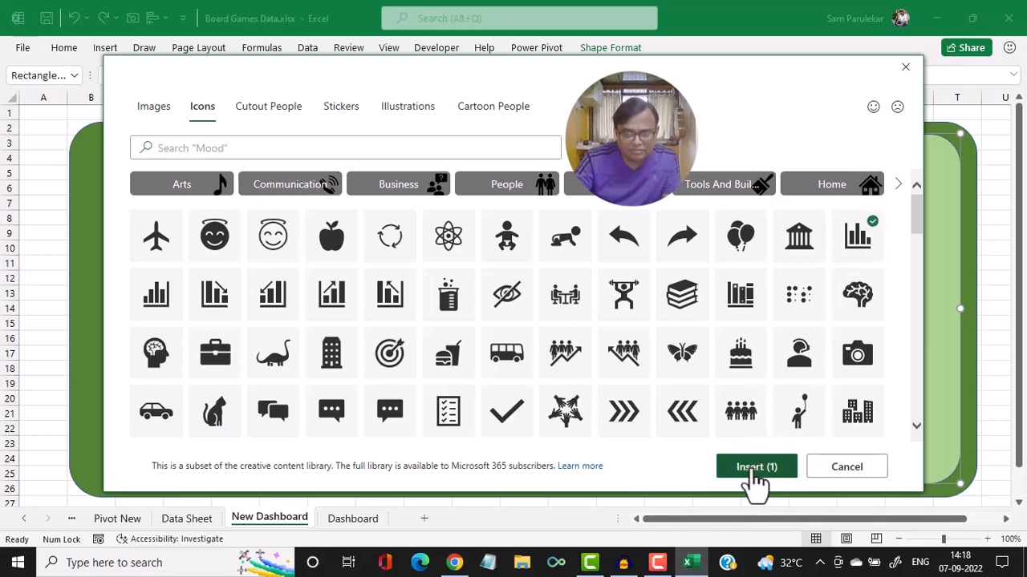
pyautogui.click(754, 466)
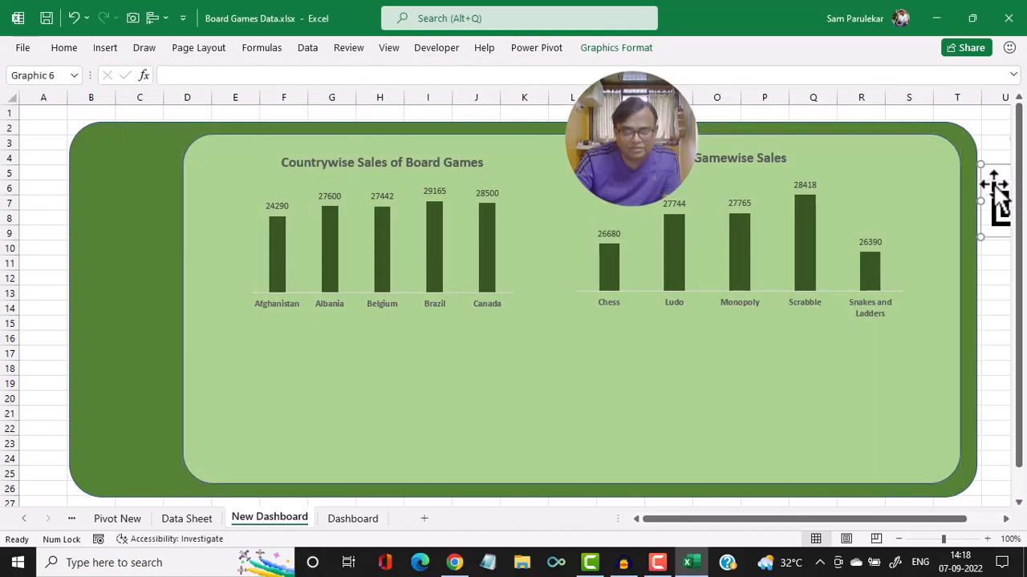
# - Place the bar chart icon below the left end of the country chart and shrink it to about half its size
pyautogui.moveTo(996, 190); pyautogui.dragTo(265, 349)
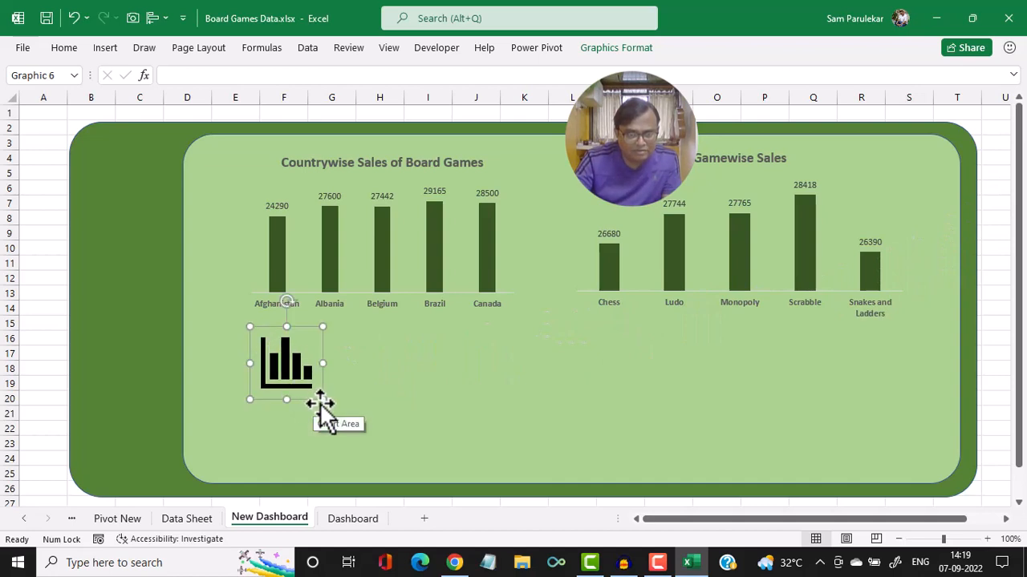
pyautogui.moveTo(322, 400); pyautogui.dragTo(297, 374)
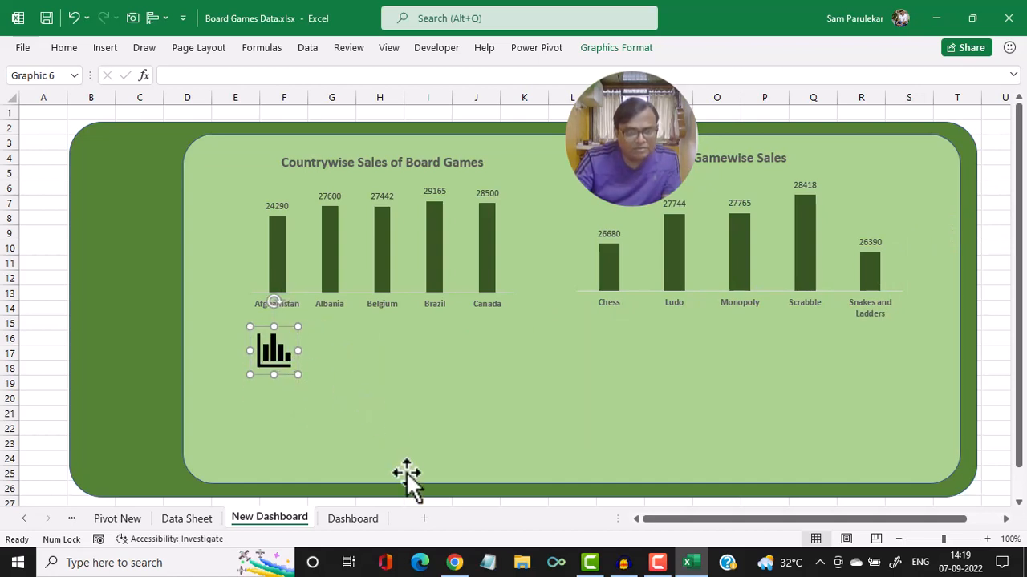
pyautogui.click(353, 519)
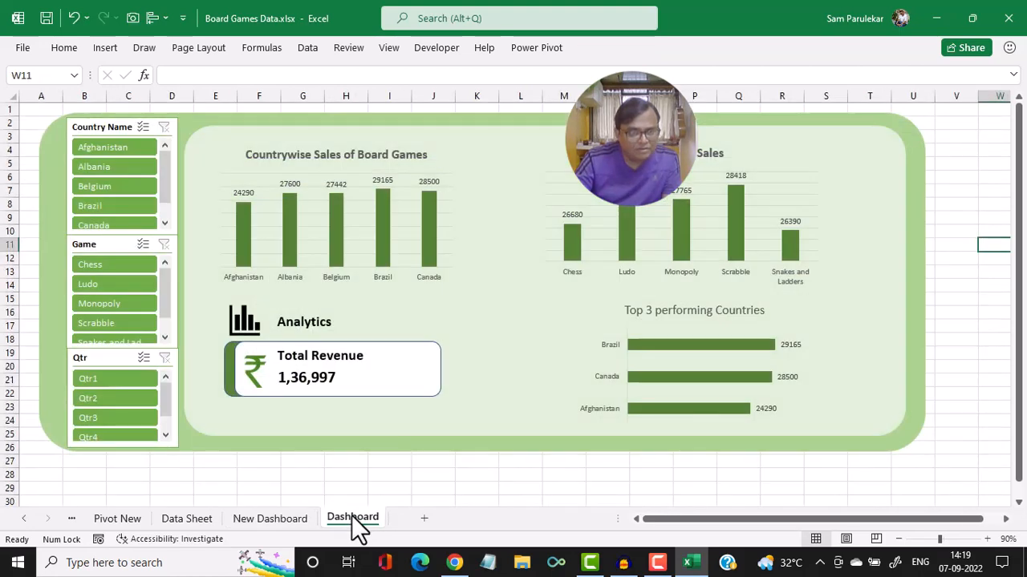
pyautogui.click(289, 517)
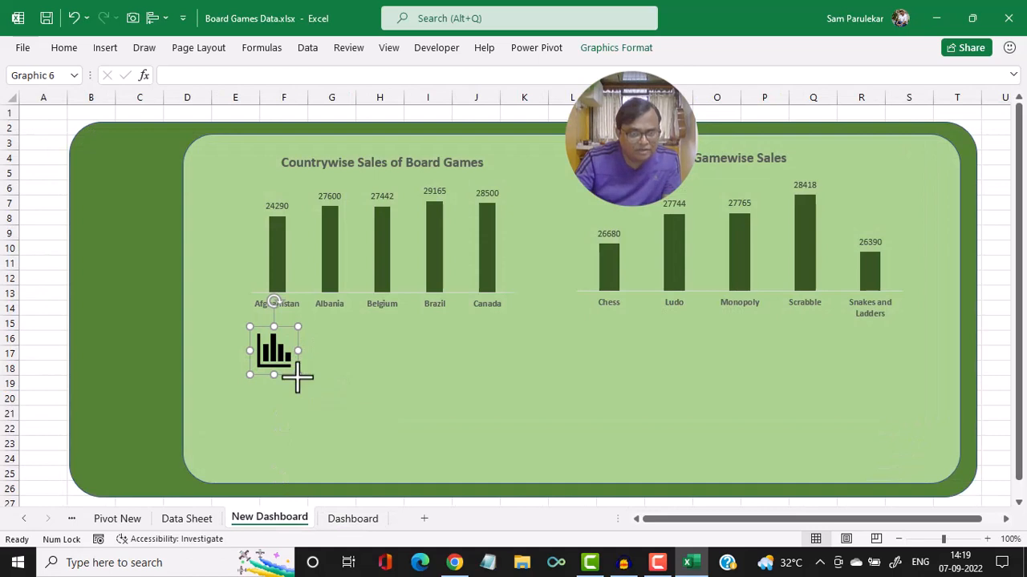
pyautogui.moveTo(296, 376); pyautogui.dragTo(294, 370)
pyautogui.click(355, 360)
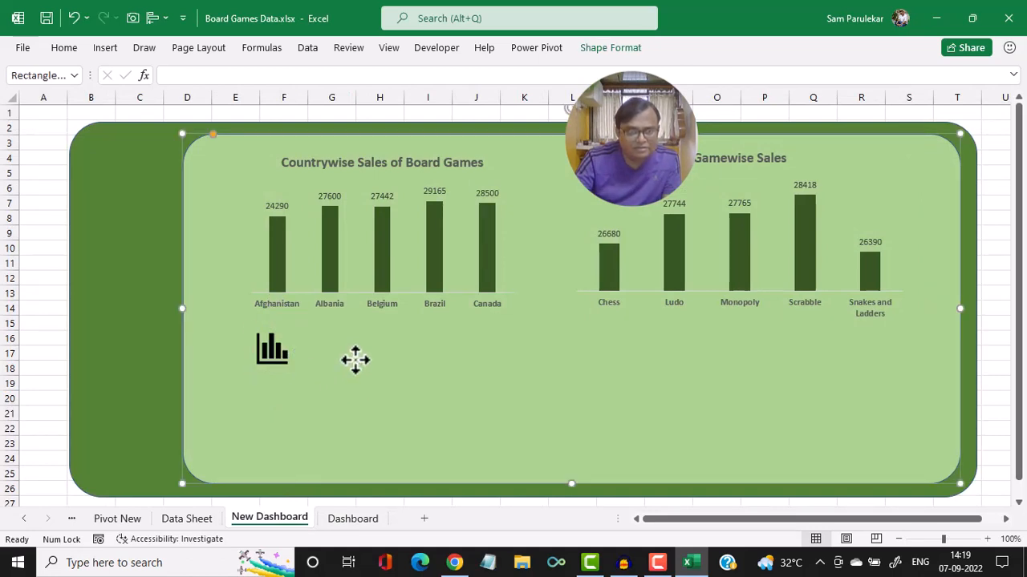
# - Add a text box reading Analytics to the right of the bar chart icon
pyautogui.click(111, 53)
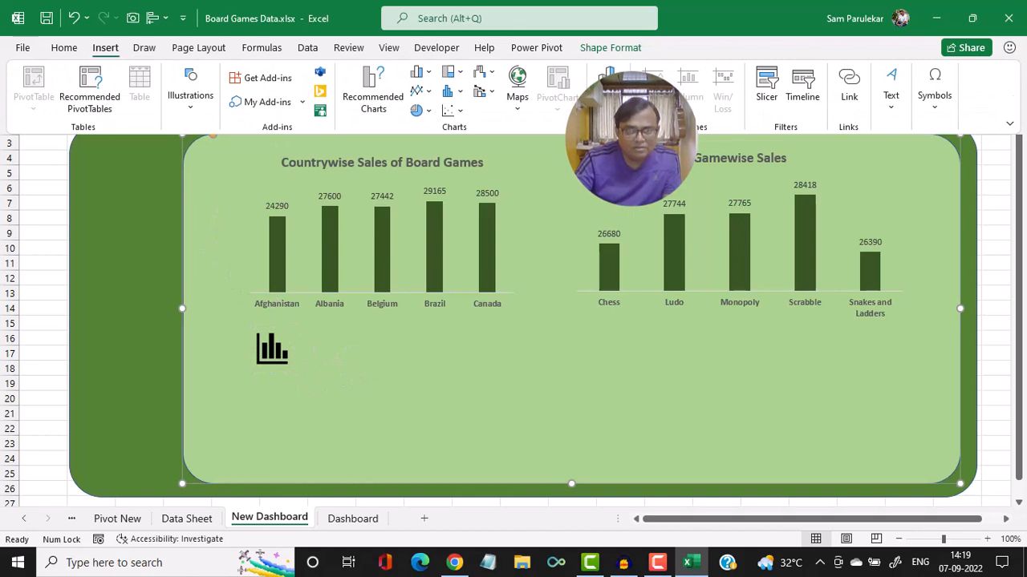
pyautogui.click(886, 100)
pyautogui.click(853, 165)
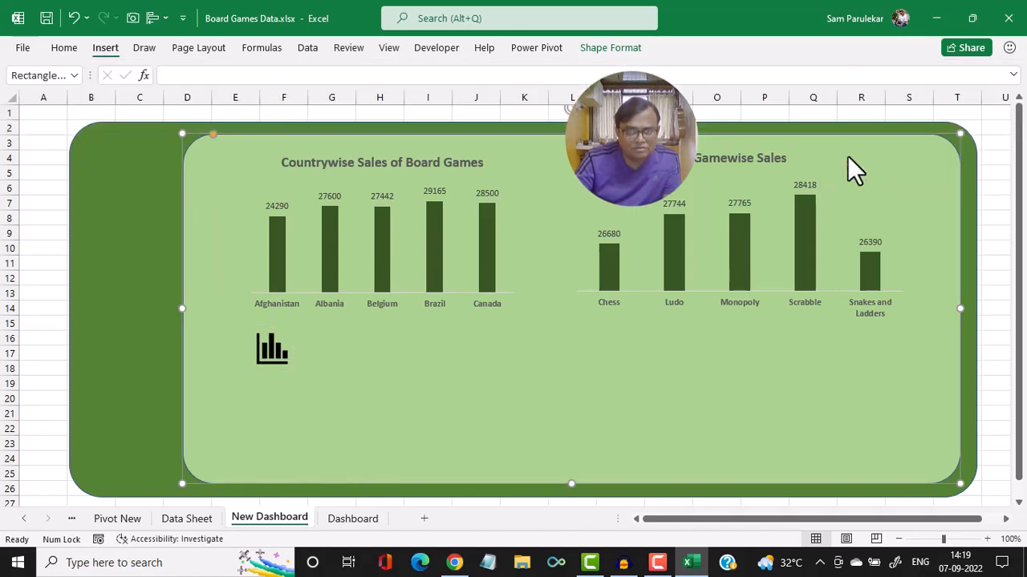
pyautogui.moveTo(318, 338); pyautogui.dragTo(469, 367)
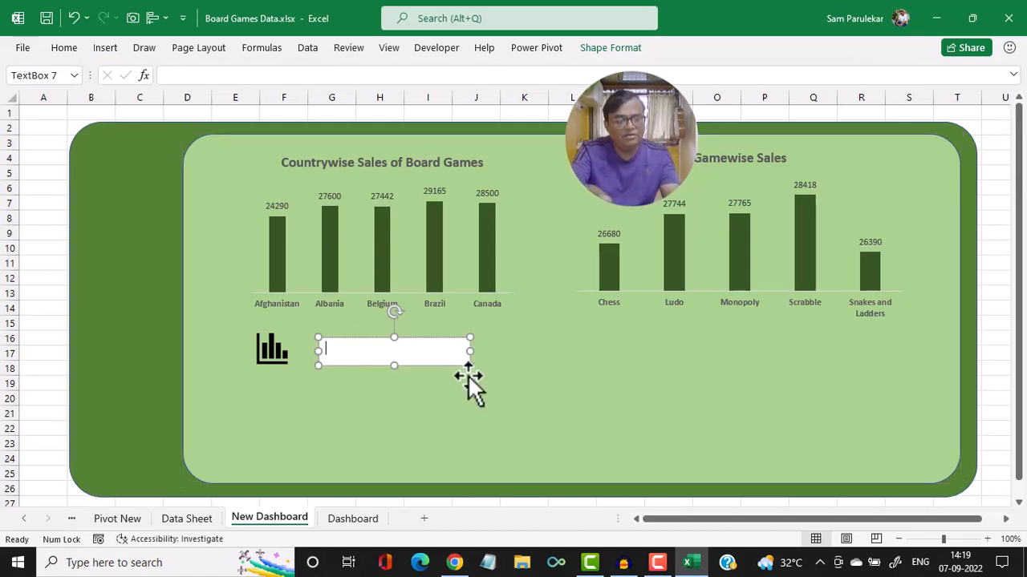
pyautogui.write('Anal')
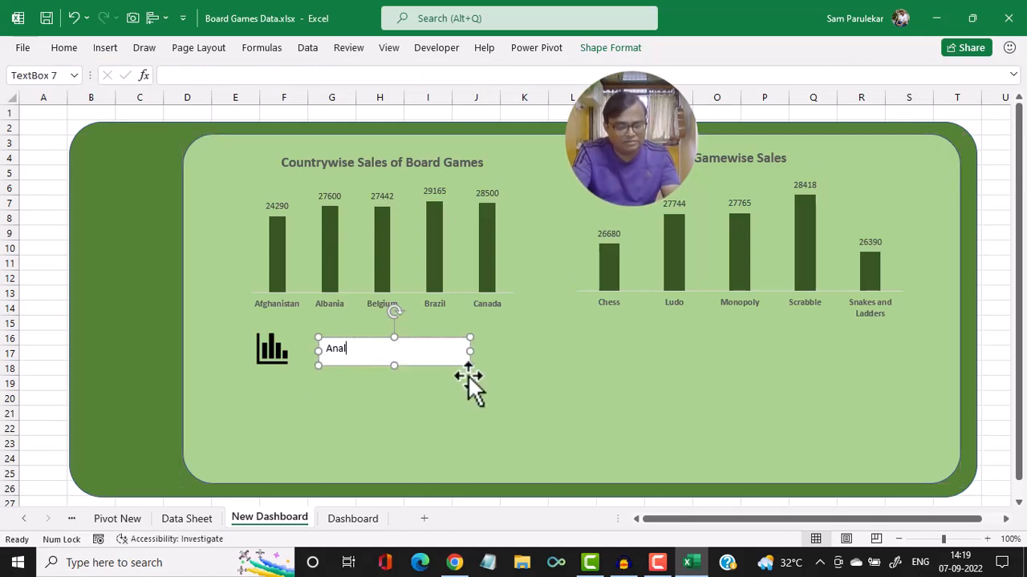
pyautogui.write('yticso')
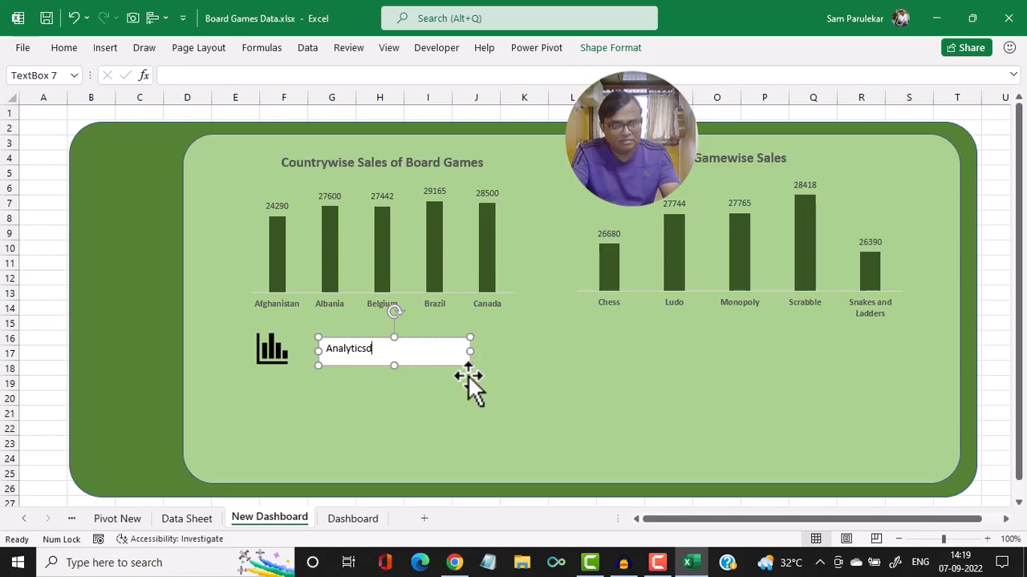
pyautogui.press('BackSpace')
# - Enlarge the Analytics text to size 16 and make it bold
pyautogui.hotkey('ctrl', 'a')
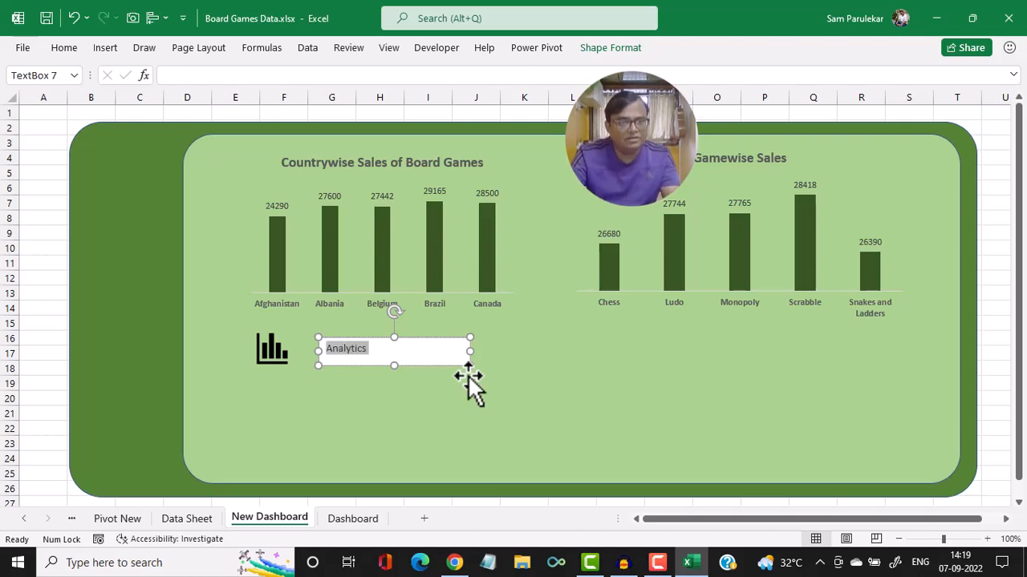
pyautogui.click(70, 53)
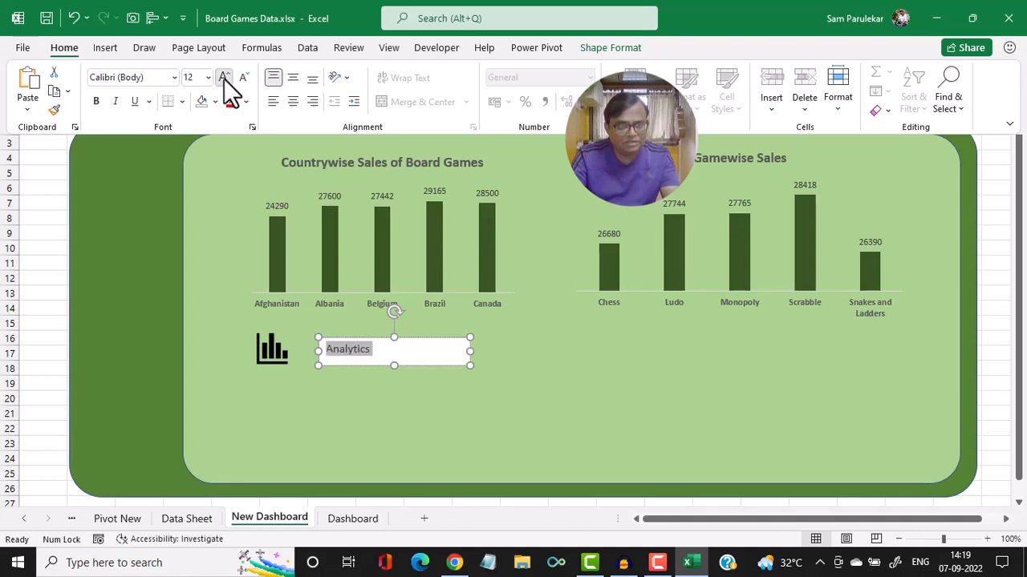
pyautogui.click(224, 79)
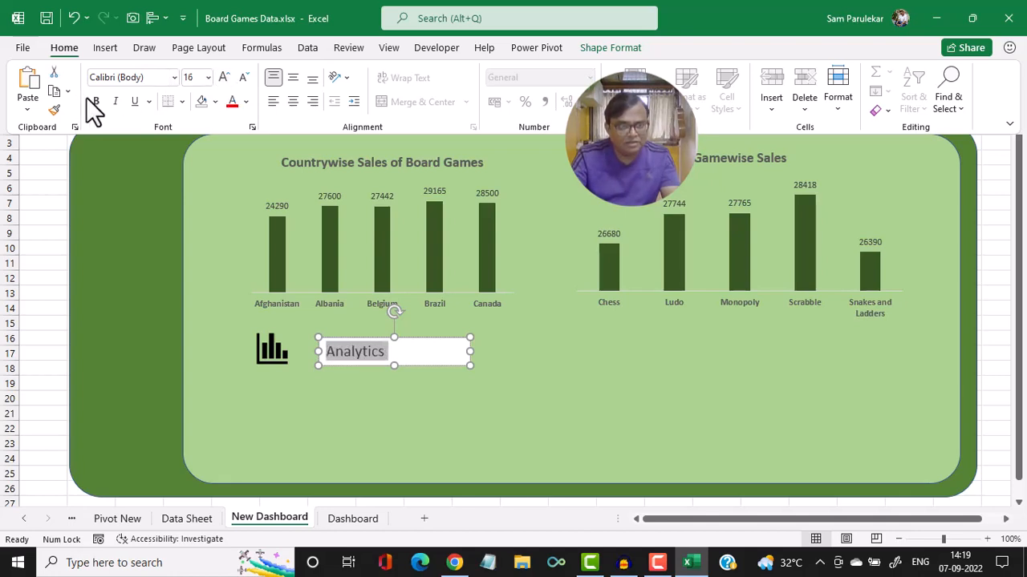
pyautogui.click(454, 348)
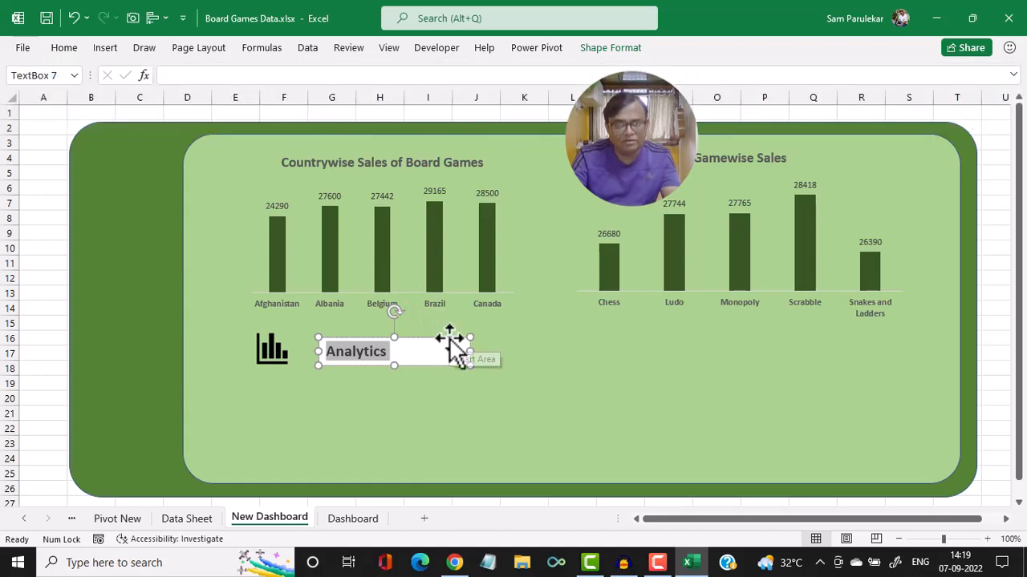
# - Remove the fill and outline of the Analytics text box and move it slightly closer to the bar chart icon
pyautogui.click(628, 54)
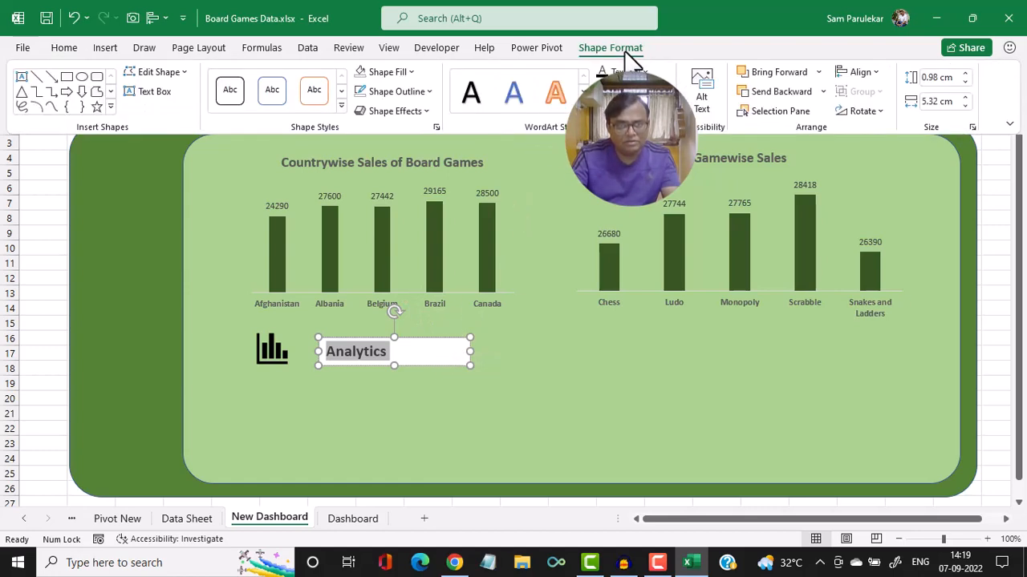
pyautogui.click(407, 72)
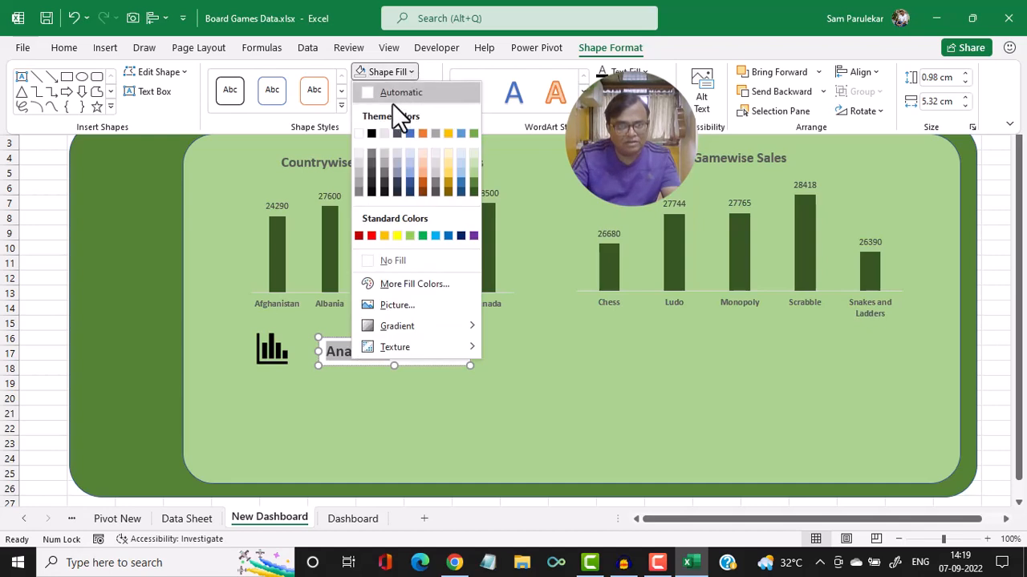
pyautogui.click(371, 257)
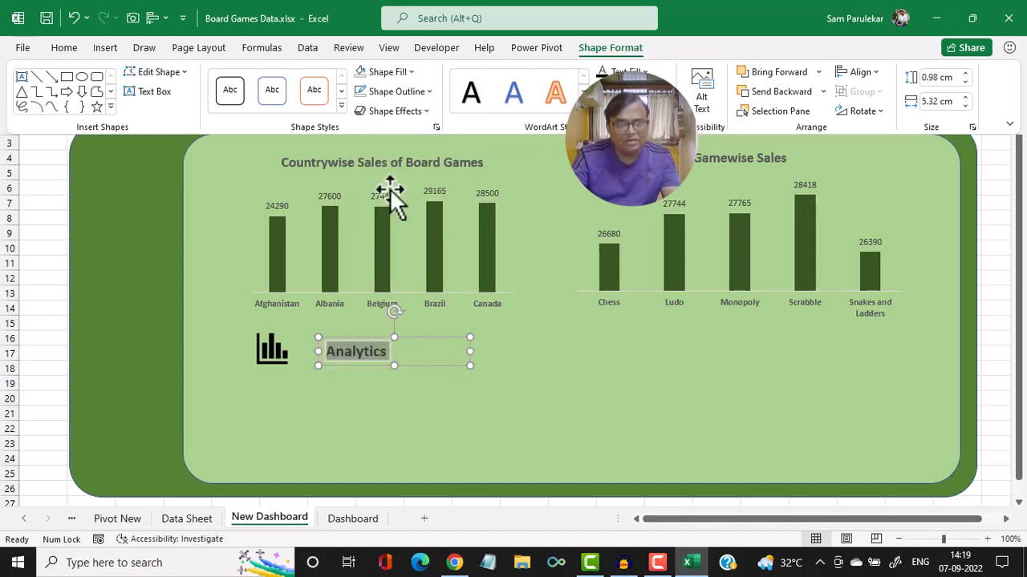
pyautogui.click(429, 92)
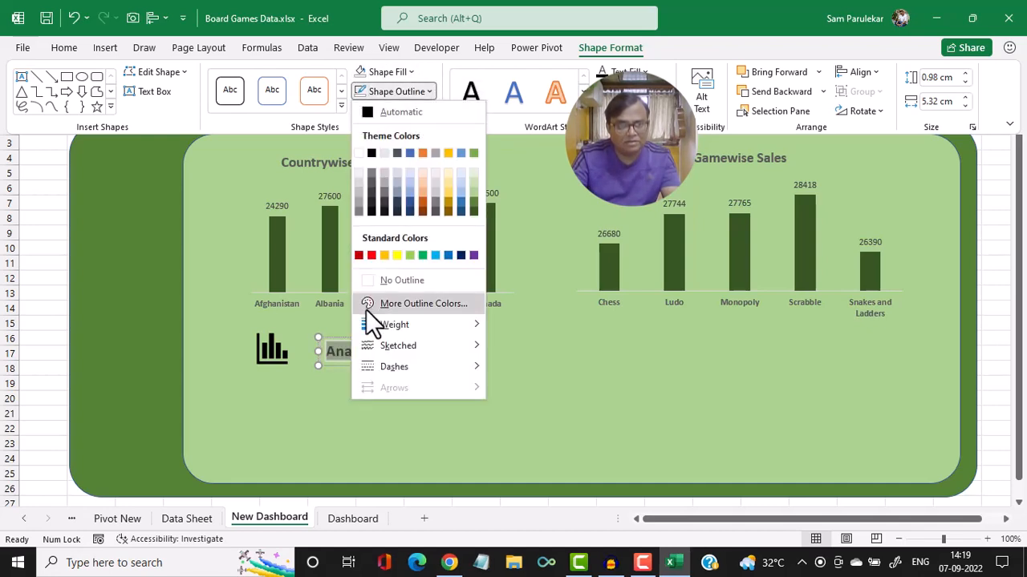
pyautogui.click(386, 281)
pyautogui.click(437, 396)
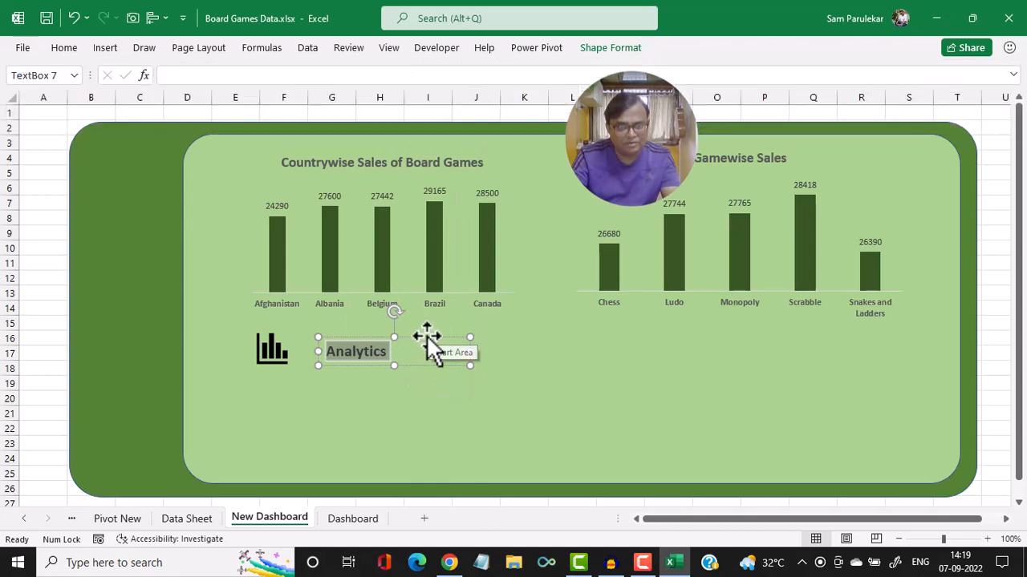
pyautogui.moveTo(426, 336); pyautogui.dragTo(410, 337)
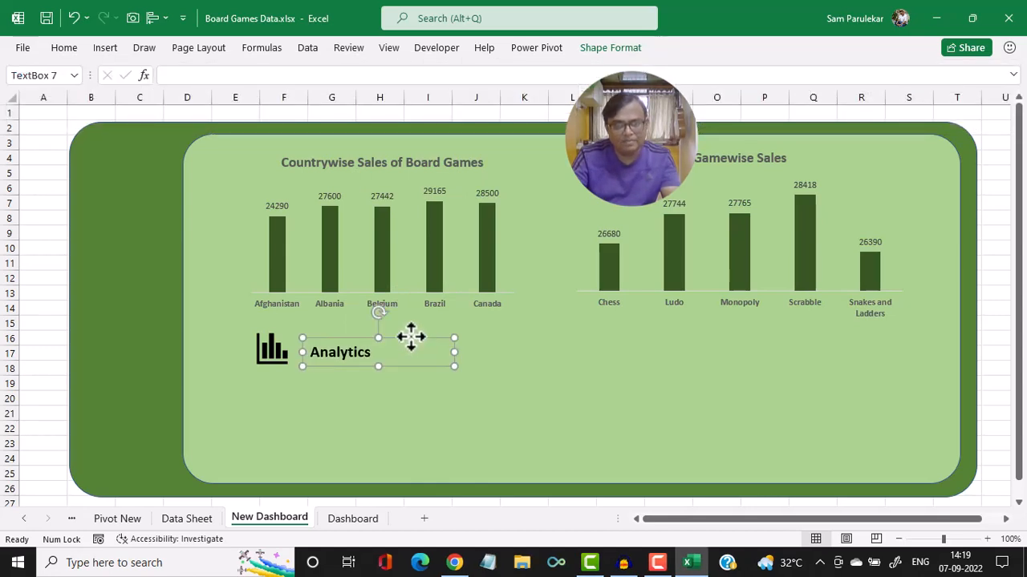
pyautogui.click(354, 409)
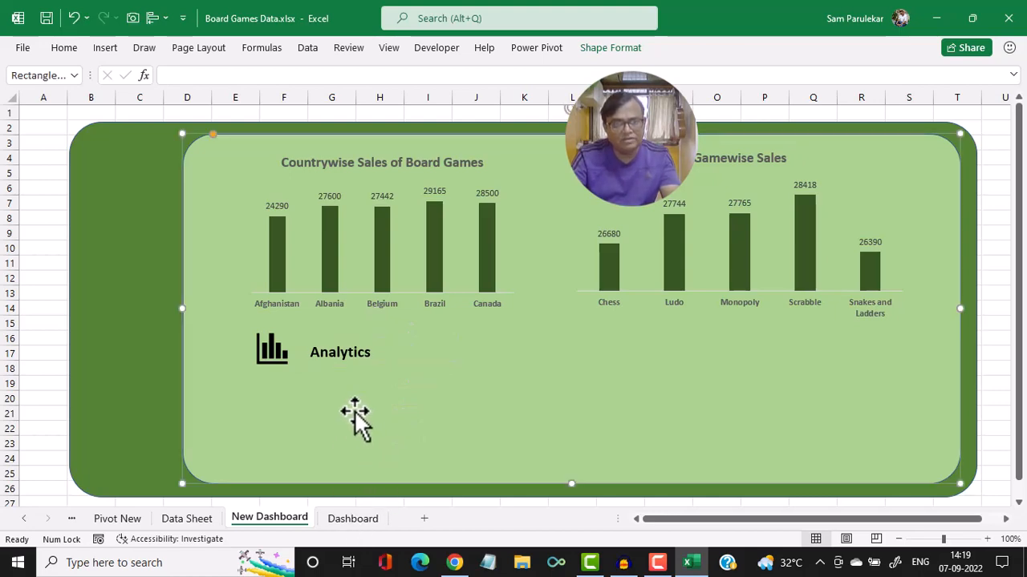
# - Draw a rounded rectangle about 6.4 cm wide and 1.91 cm high below the Analytics heading on the New Dashboard sheet
pyautogui.click(351, 518)
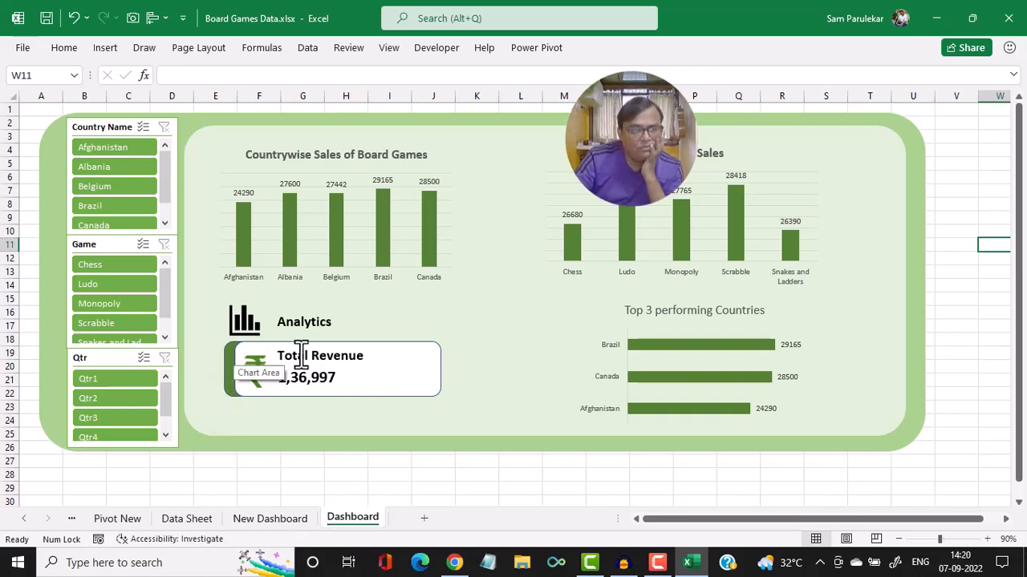
pyautogui.click(261, 519)
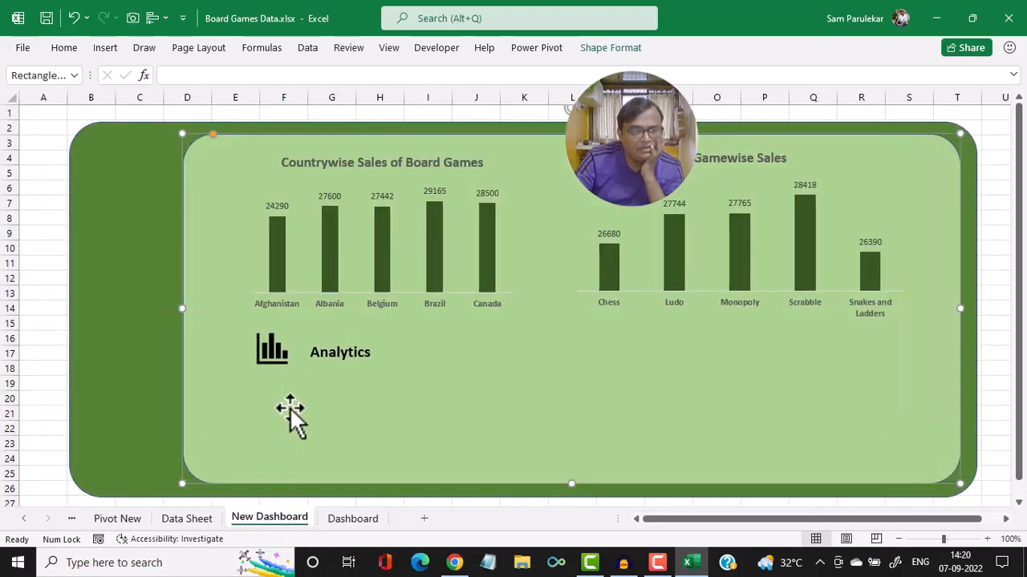
pyautogui.click(111, 48)
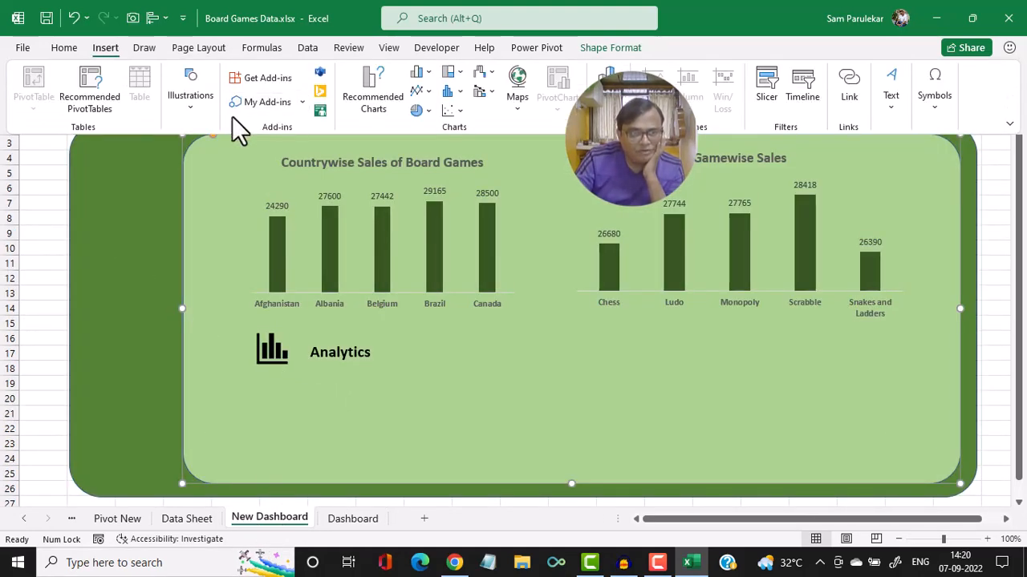
pyautogui.click(194, 108)
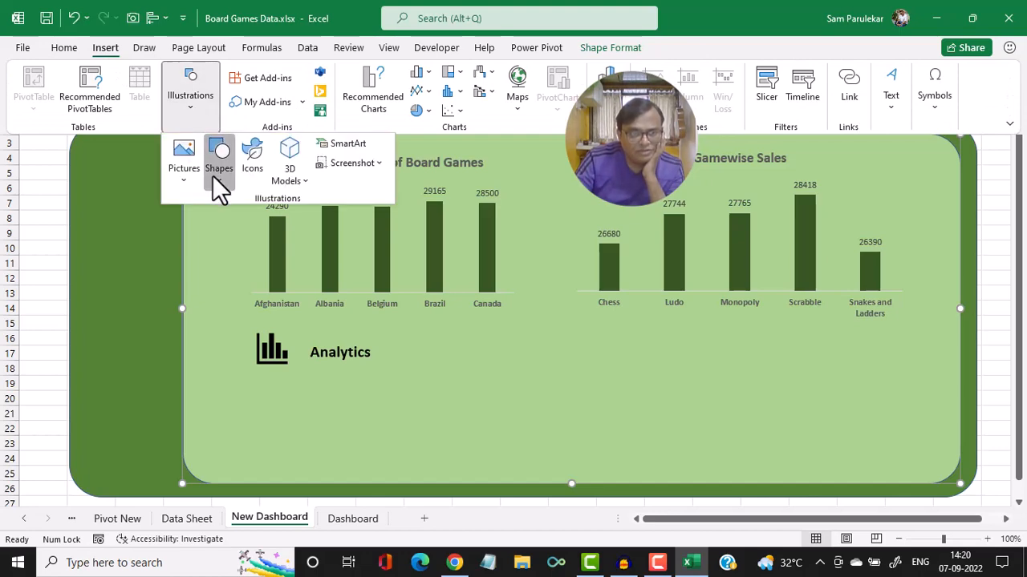
pyautogui.click(219, 183)
pyautogui.click(285, 221)
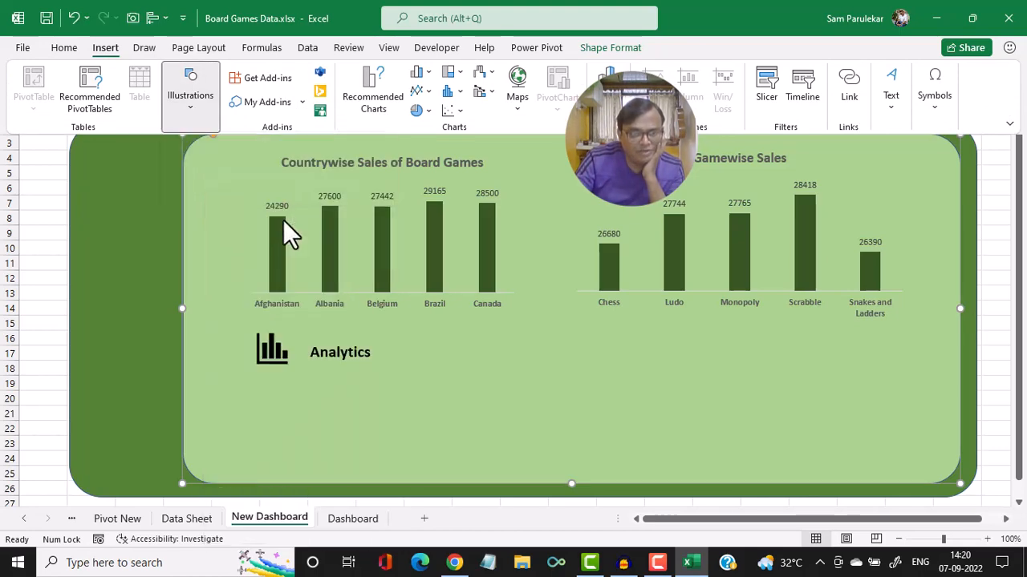
pyautogui.moveTo(261, 385); pyautogui.dragTo(444, 440)
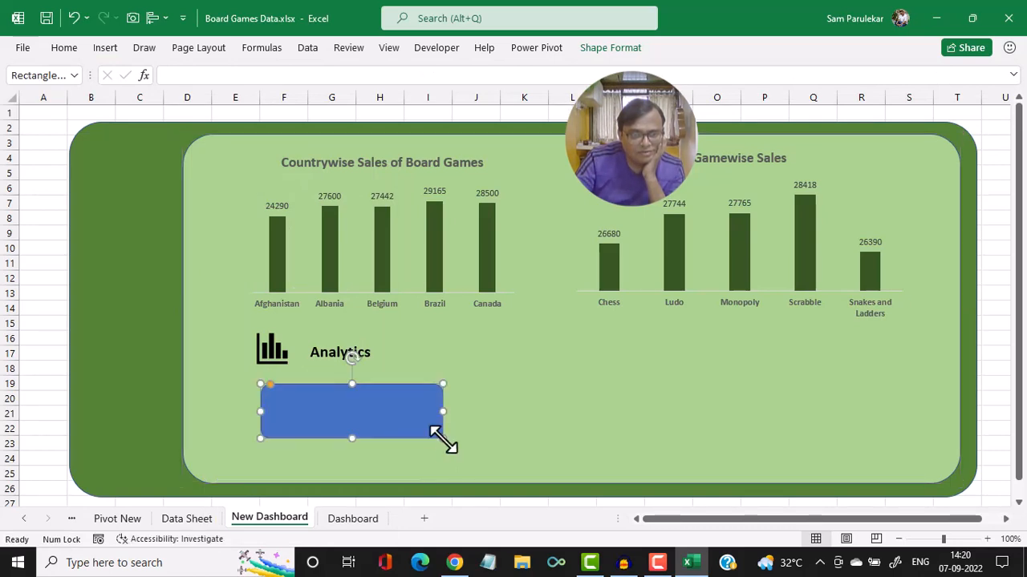
# - Fill the new rounded rectangle with the darkest green theme color
pyautogui.click(616, 45)
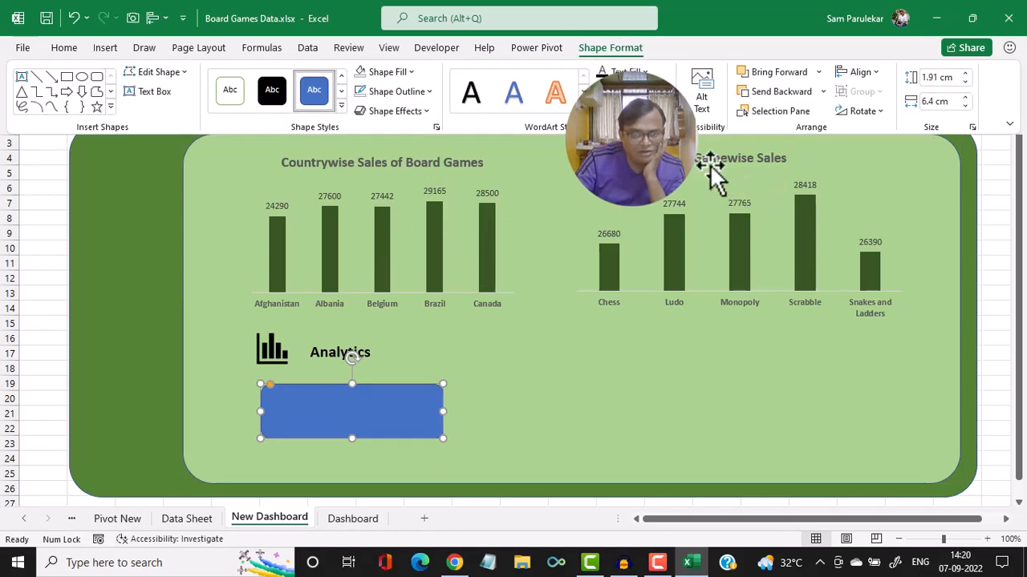
pyautogui.click(410, 73)
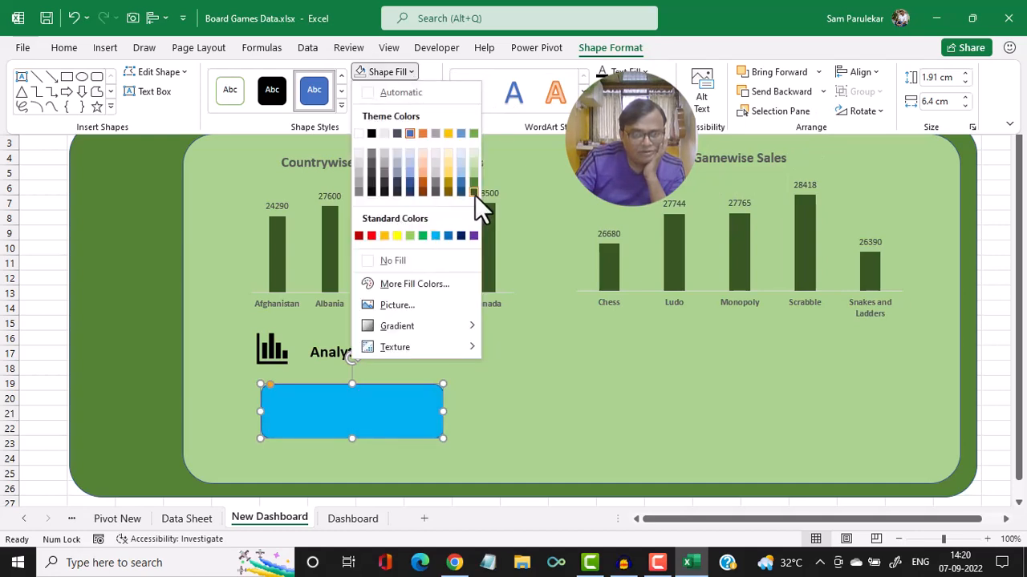
pyautogui.click(474, 191)
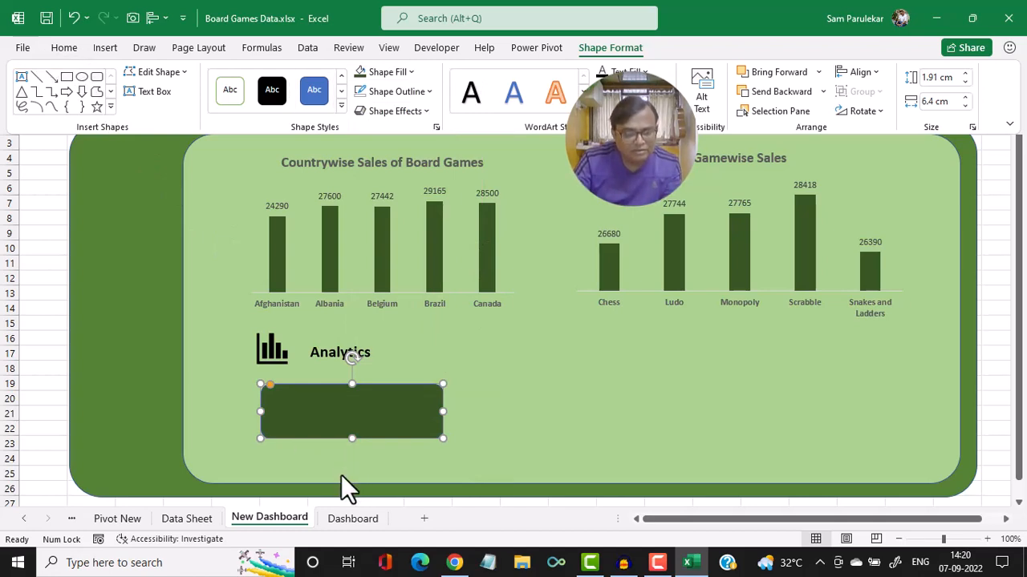
# - Duplicate the dark green rounded rectangle and fill the copy with white
pyautogui.hotkey('ctrl', 'd')
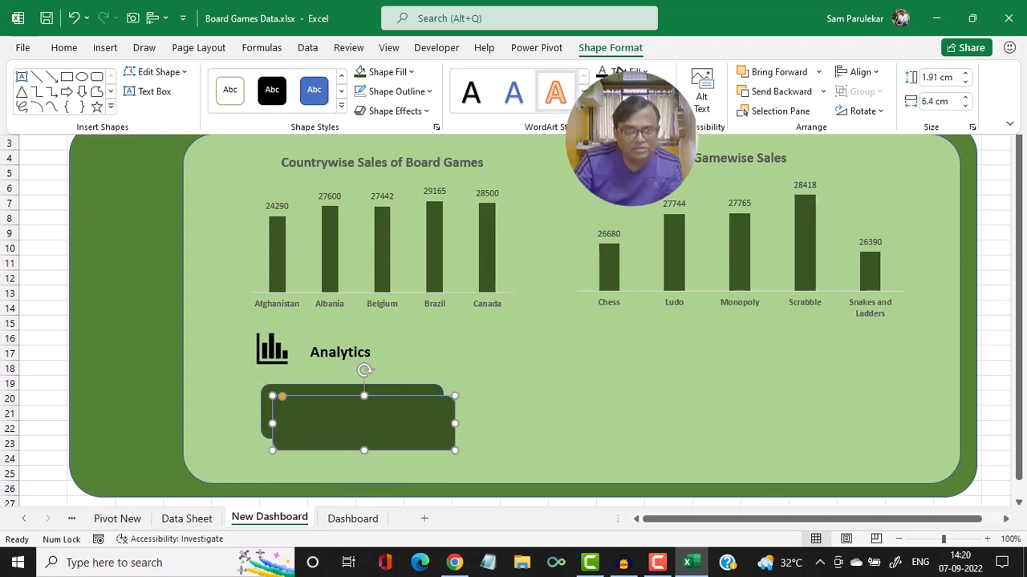
pyautogui.click(411, 72)
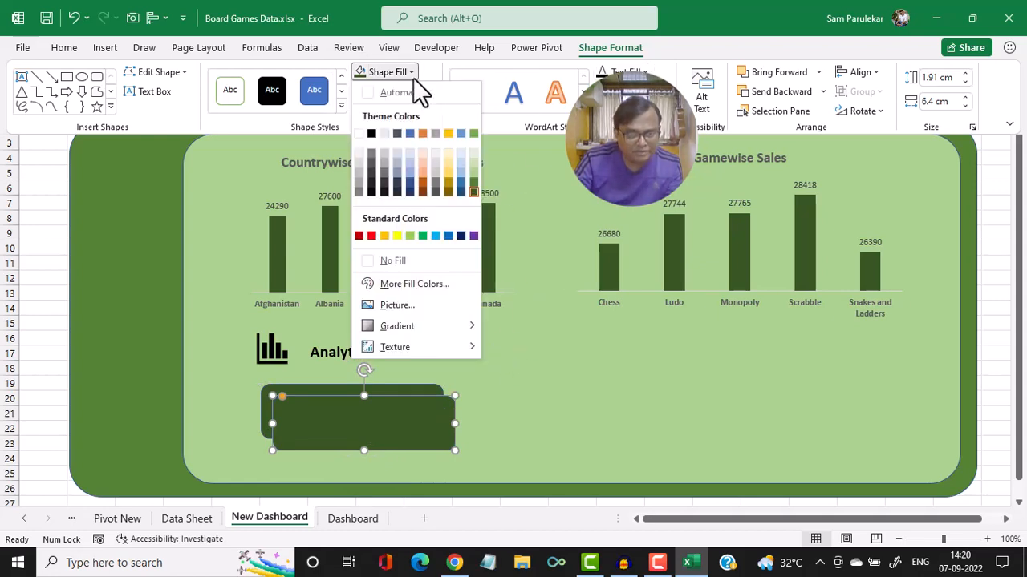
pyautogui.click(358, 134)
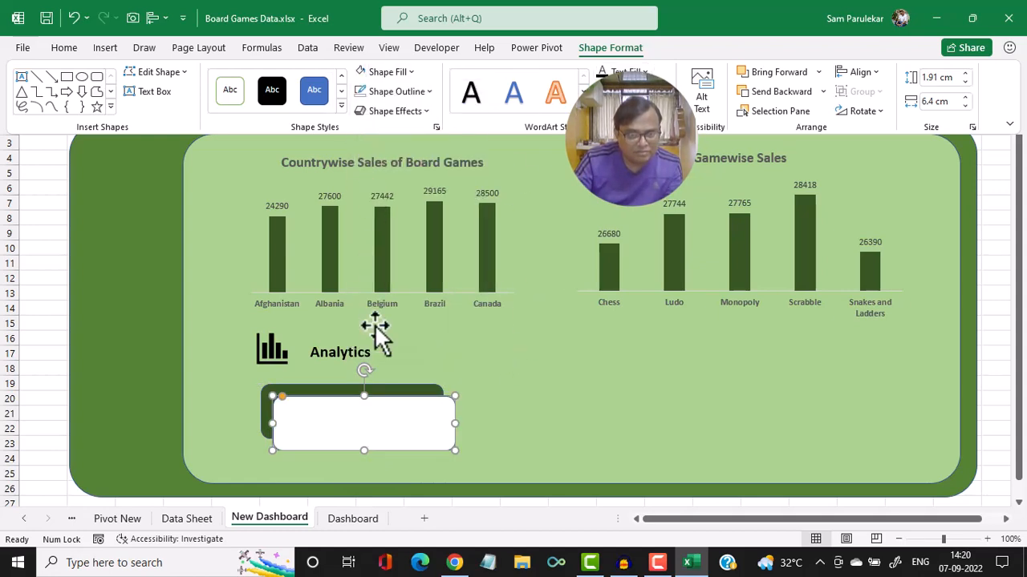
# - Align the white rectangle vertically with the dark green one and narrow it until their right edges match, leaving a dark strip on the left
pyautogui.click(416, 448)
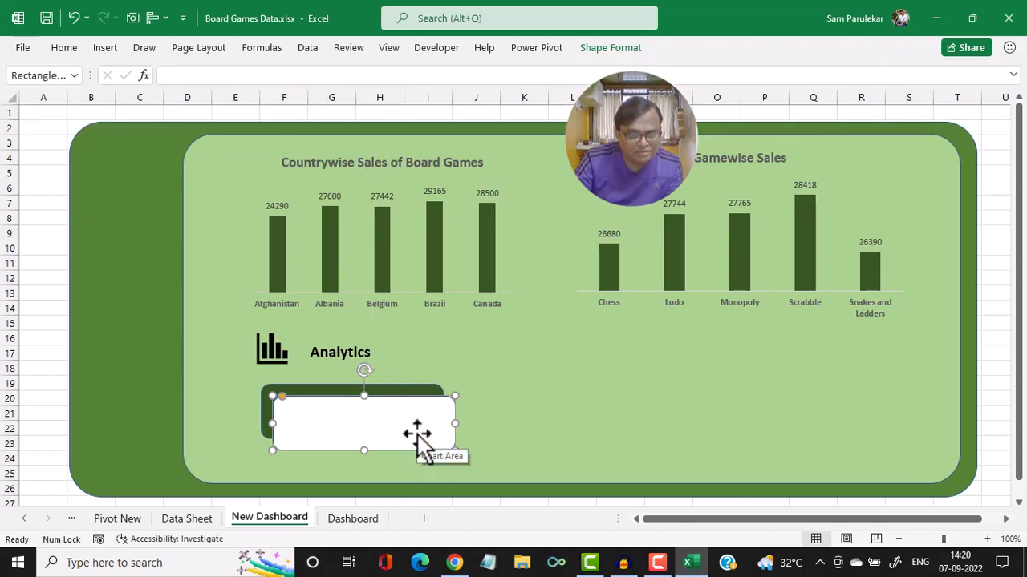
pyautogui.press('Up')
pyautogui.press('Up')
pyautogui.press('Up')
pyautogui.press('Up')
pyautogui.press('Up')
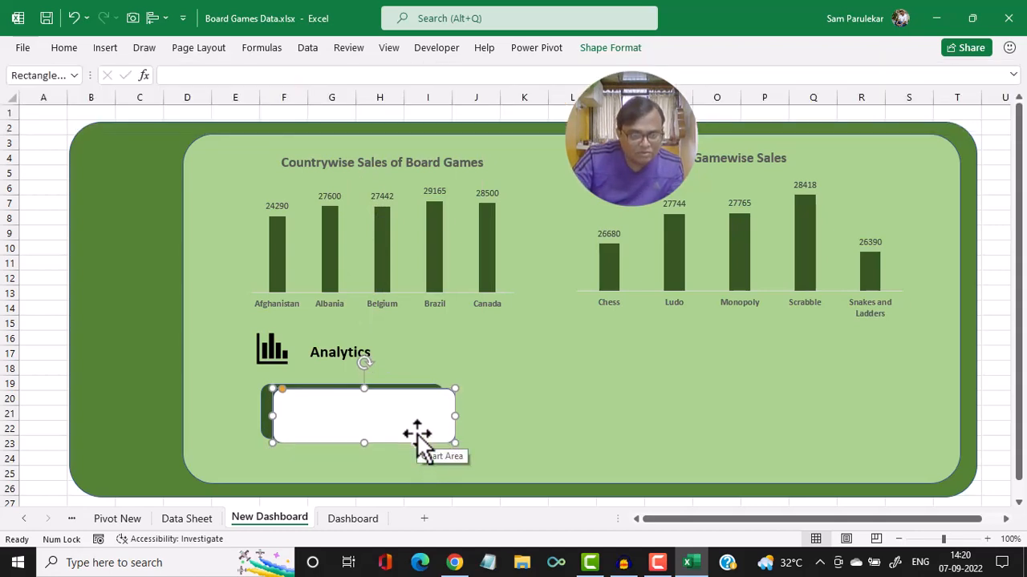
pyautogui.press('Down')
pyautogui.press('Down')
pyautogui.press('Down')
pyautogui.press('Down')
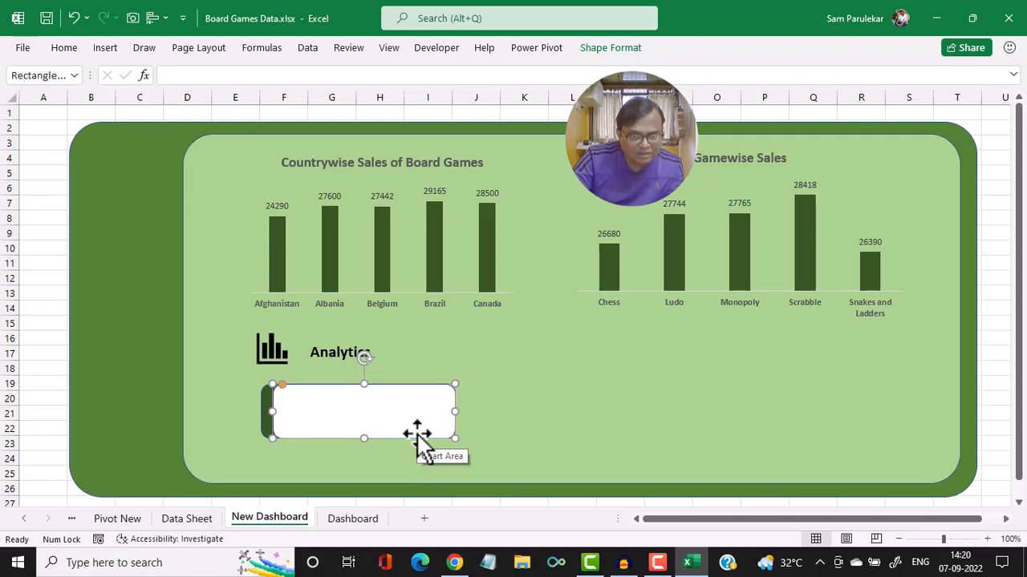
pyautogui.press('Up')
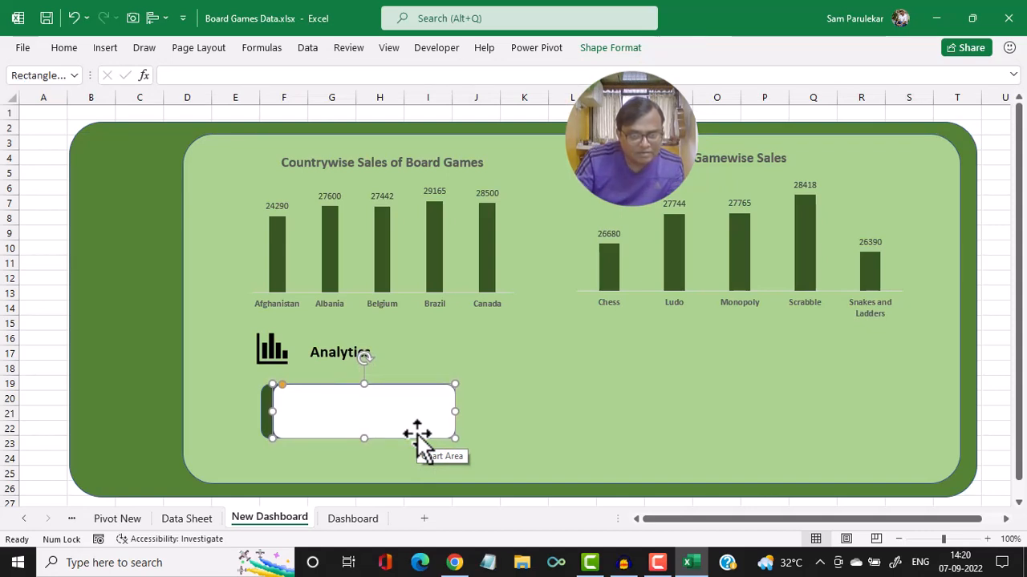
pyautogui.moveTo(455, 412); pyautogui.dragTo(440, 418)
pyautogui.click(506, 417)
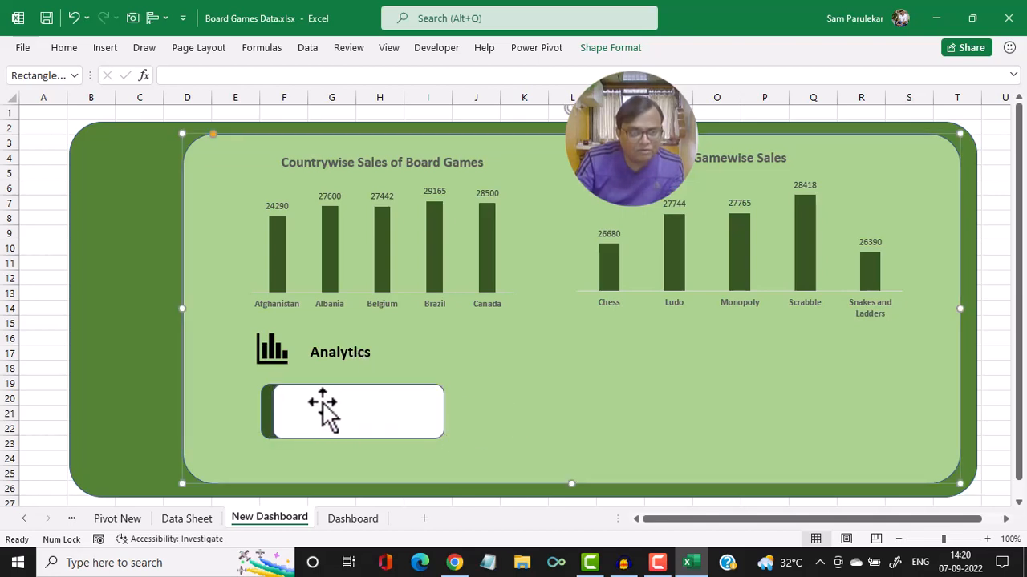
# - Copy the game sales pivot table on the Pivot New sheet to cell A35 and remove the Game field from the copy's rows
pyautogui.click(357, 521)
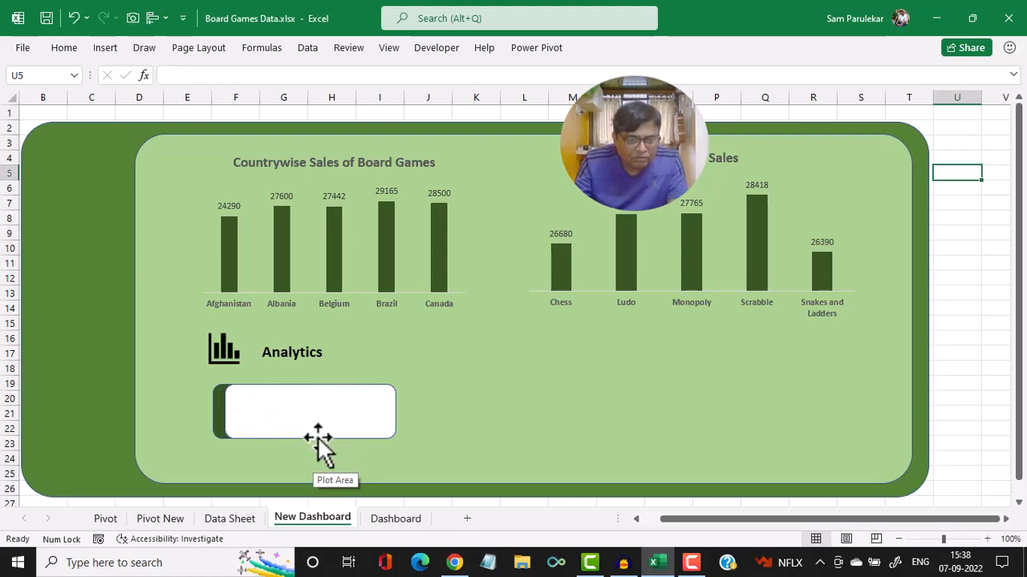
pyautogui.click(166, 520)
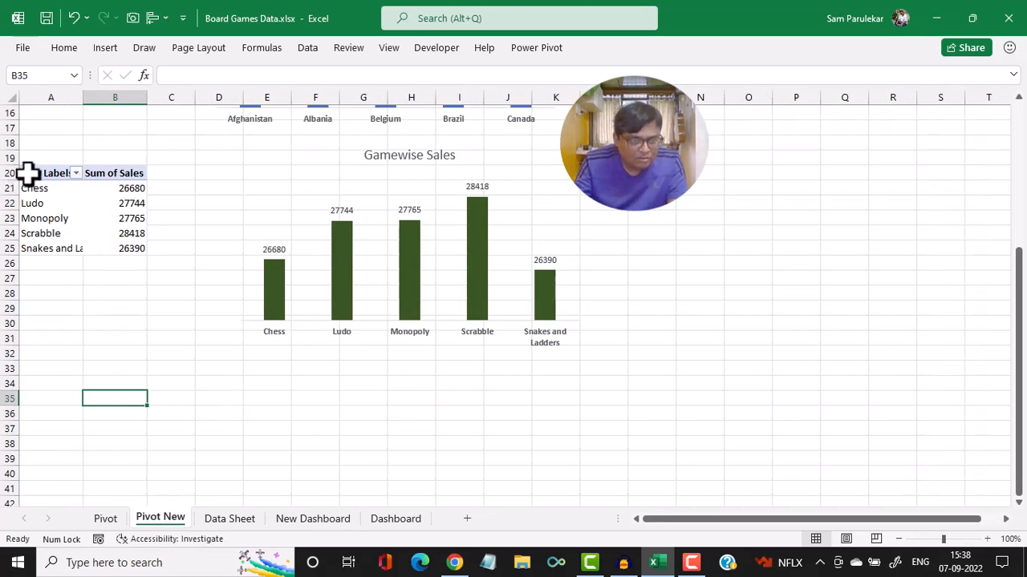
pyautogui.moveTo(28, 172); pyautogui.dragTo(124, 249)
pyautogui.hotkey('ctrl', 'c')
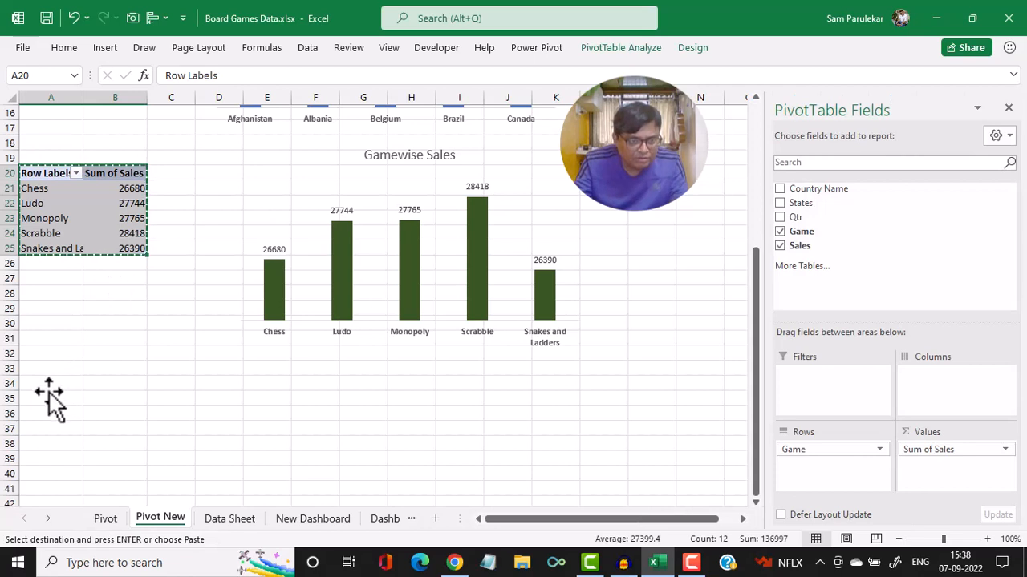
pyautogui.click(51, 397)
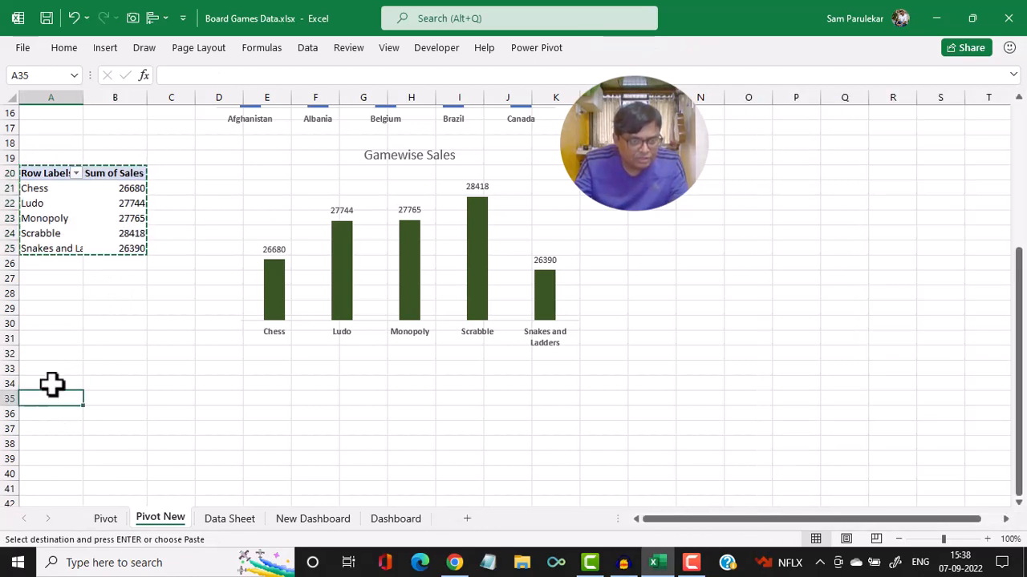
pyautogui.hotkey('ctrl', 'v')
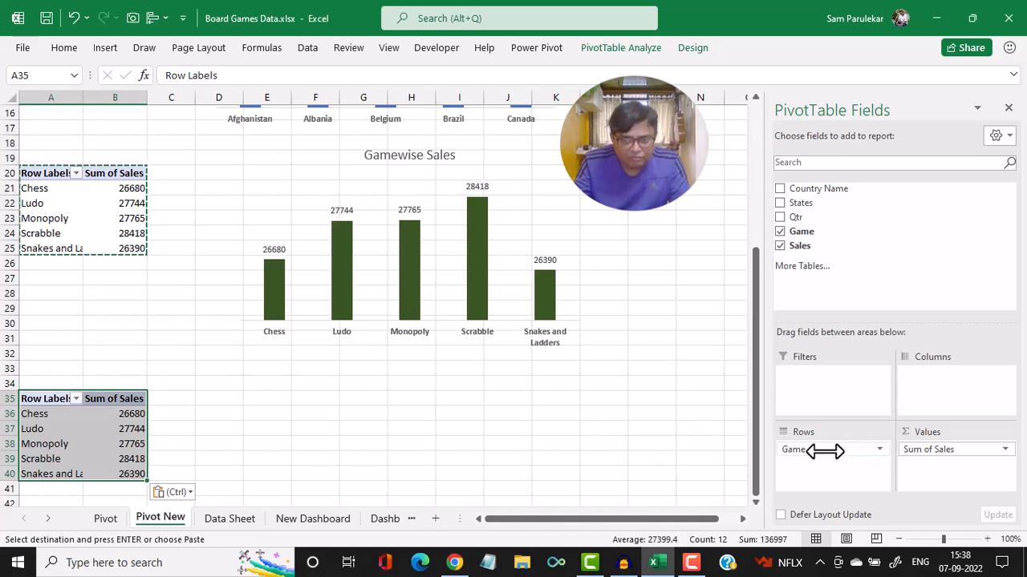
pyautogui.moveTo(826, 451); pyautogui.dragTo(903, 282)
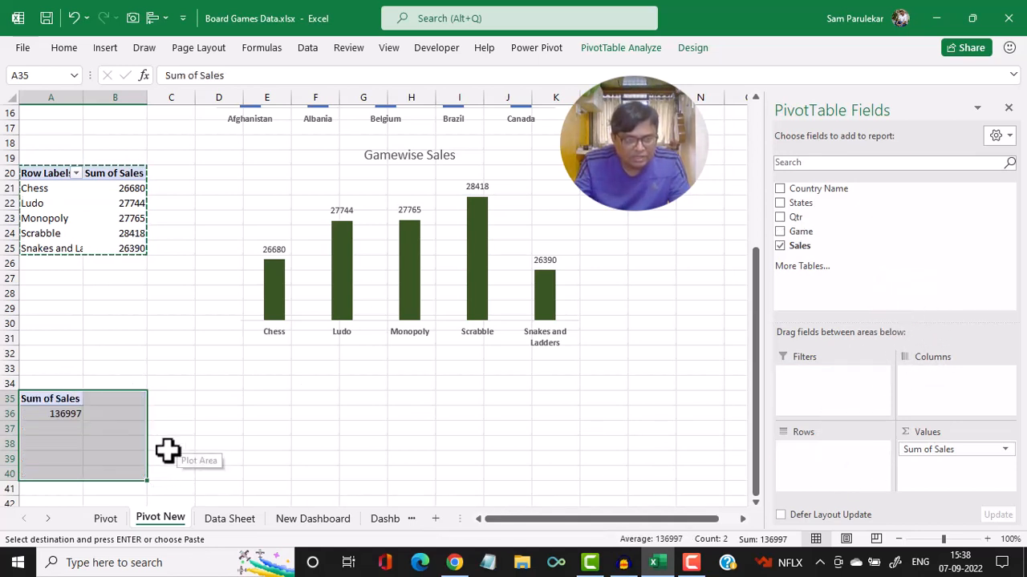
pyautogui.click(252, 414)
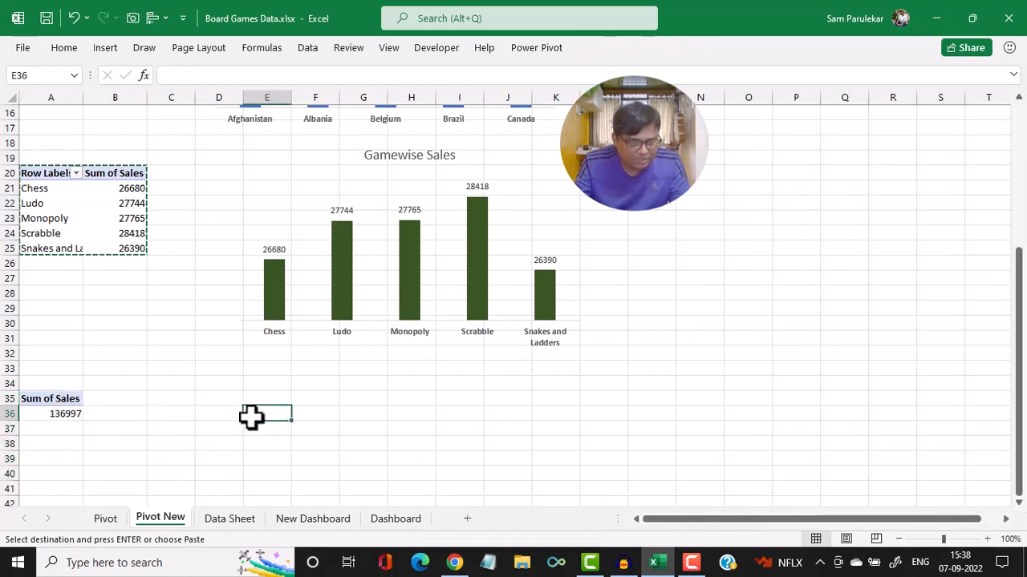
# - Enter the formula =GETPIVOTDATA("Sales",$A$35) in cell B36 beside the sales total
pyautogui.click(130, 415)
pyautogui.scroll(-1, 130, 415)
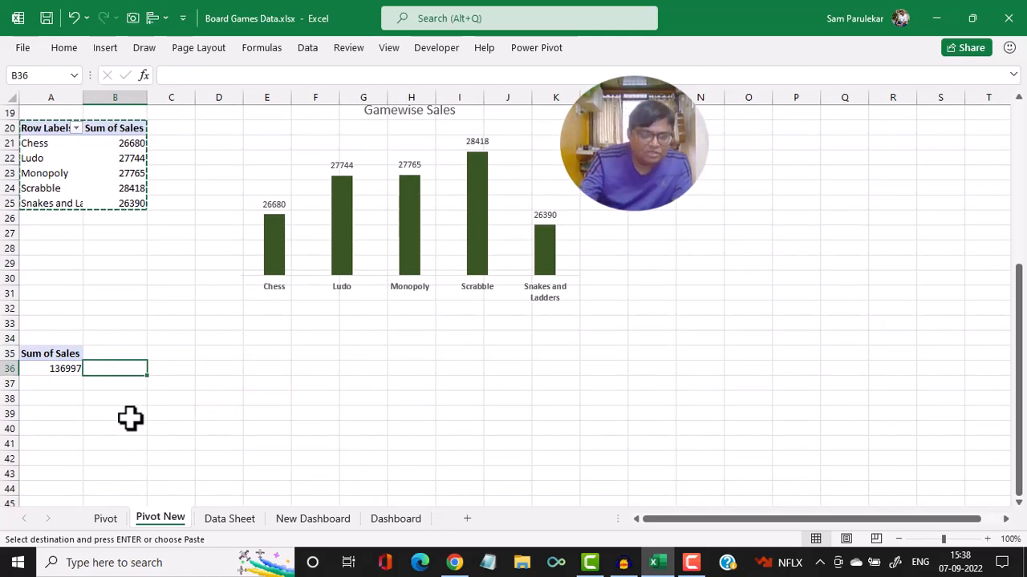
pyautogui.write('=')
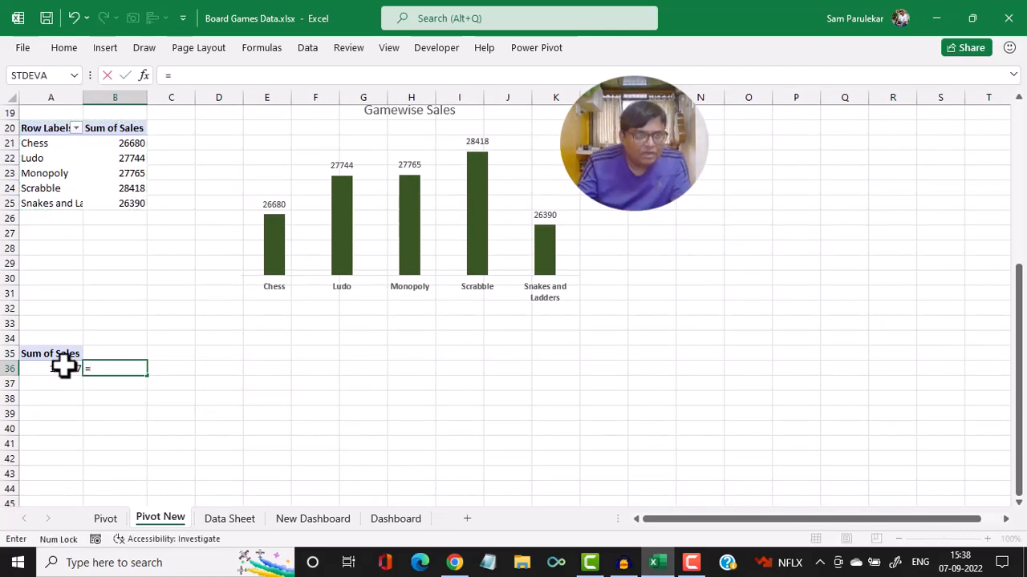
pyautogui.click(64, 367)
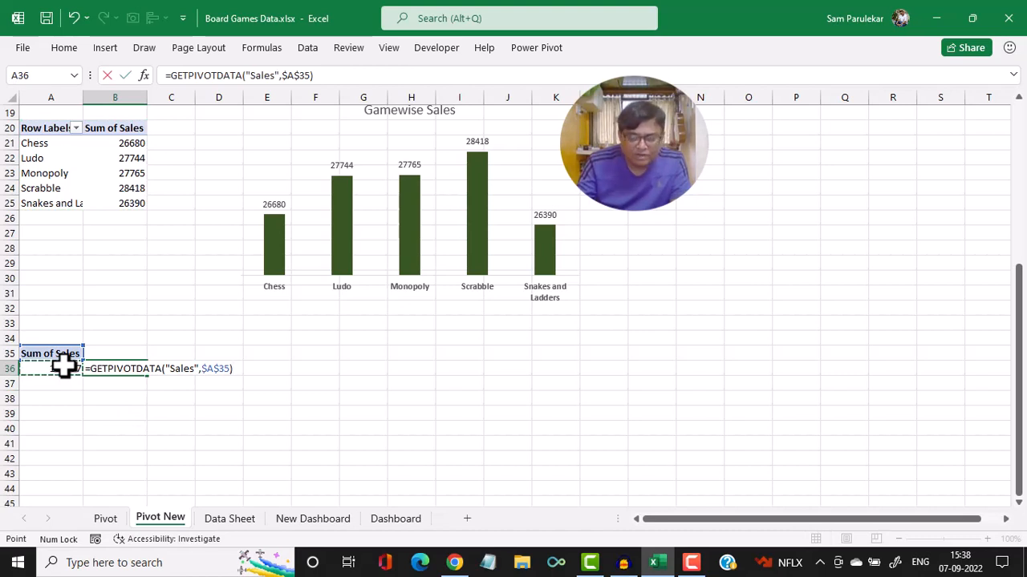
pyautogui.press('Return')
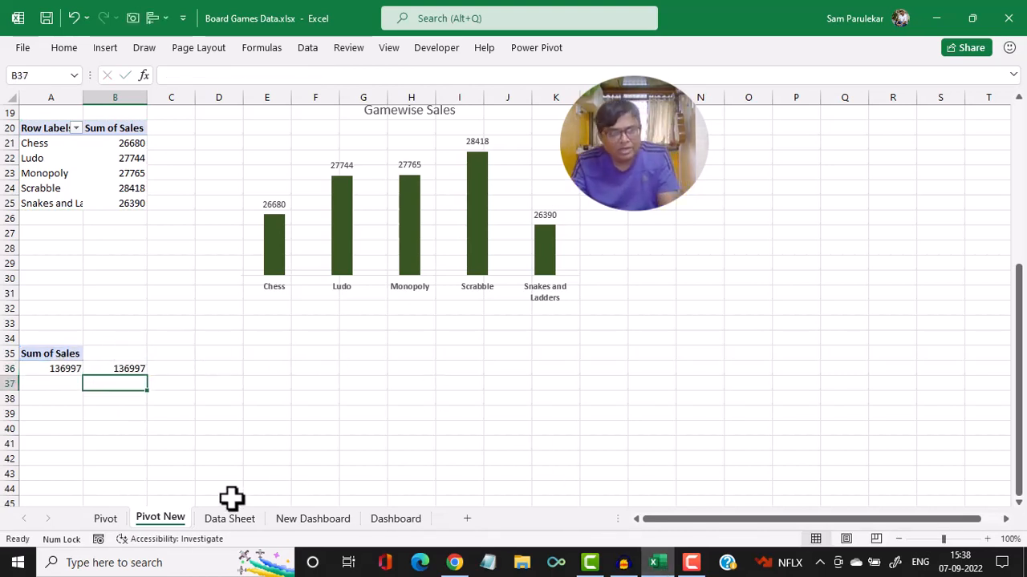
# - Add a text box inside the white card on the New Dashboard sheet and start a linking formula for it
pyautogui.click(319, 519)
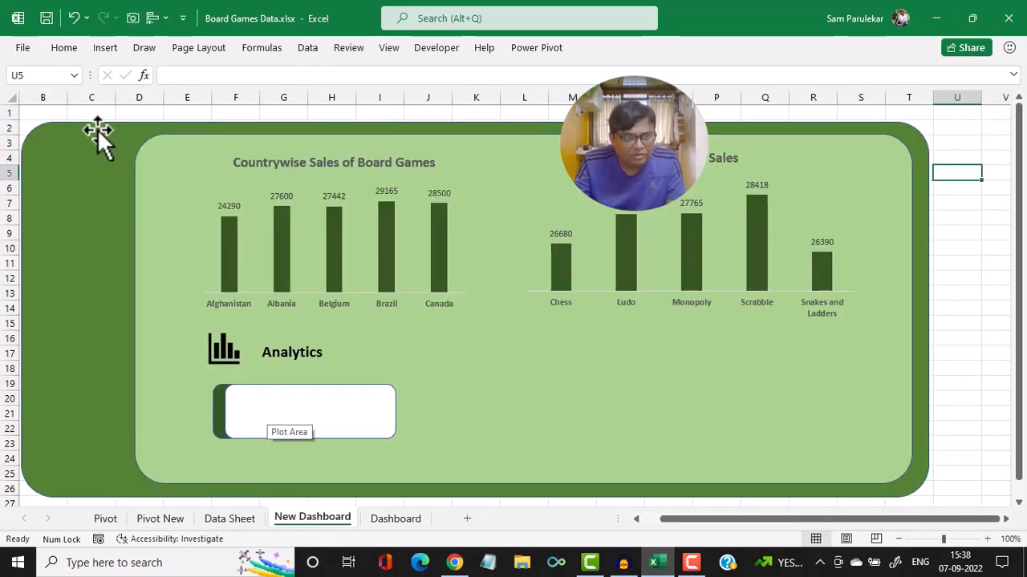
pyautogui.click(106, 48)
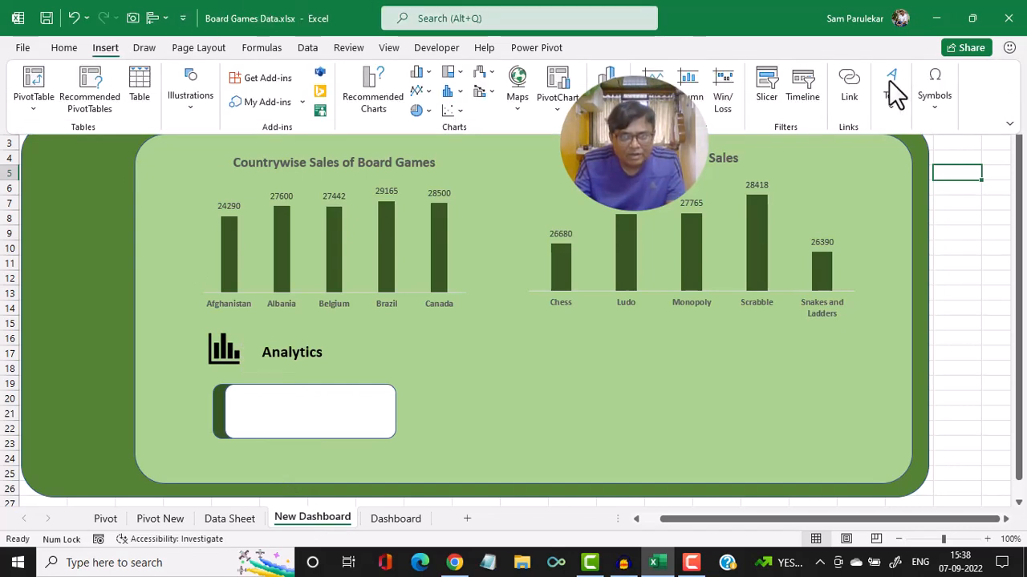
pyautogui.click(891, 85)
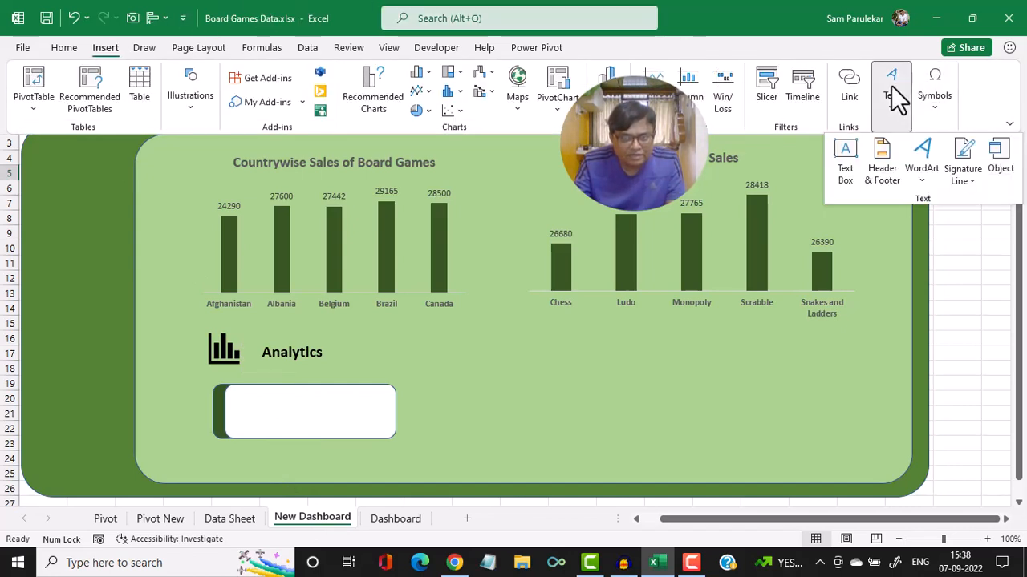
pyautogui.click(848, 151)
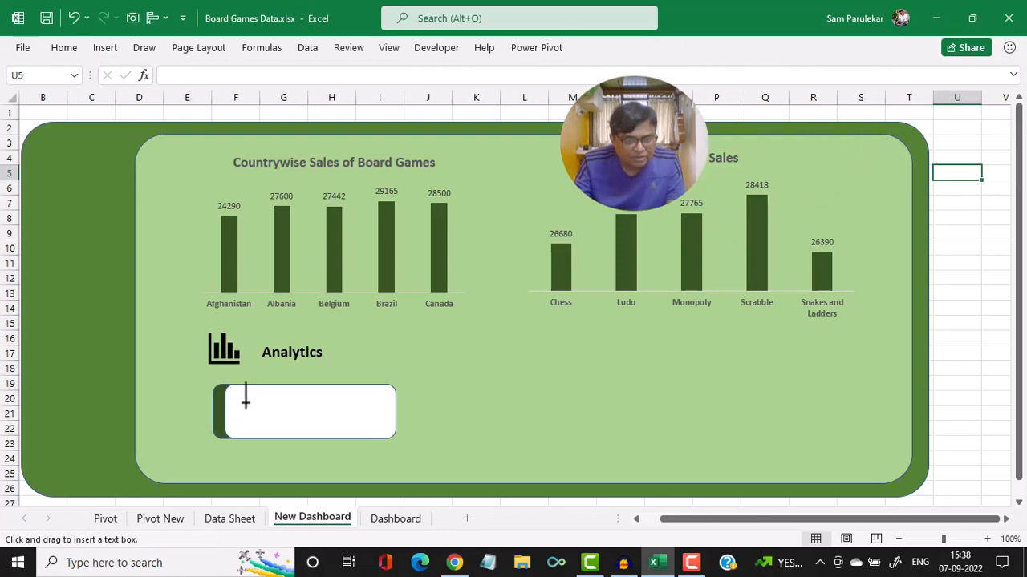
pyautogui.moveTo(245, 403); pyautogui.dragTo(365, 427)
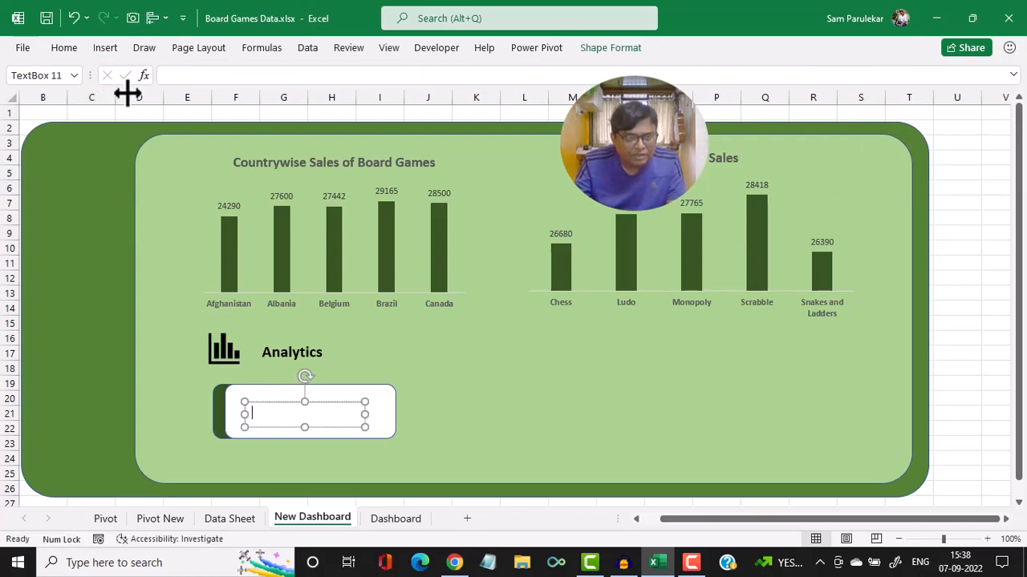
pyautogui.click(194, 74)
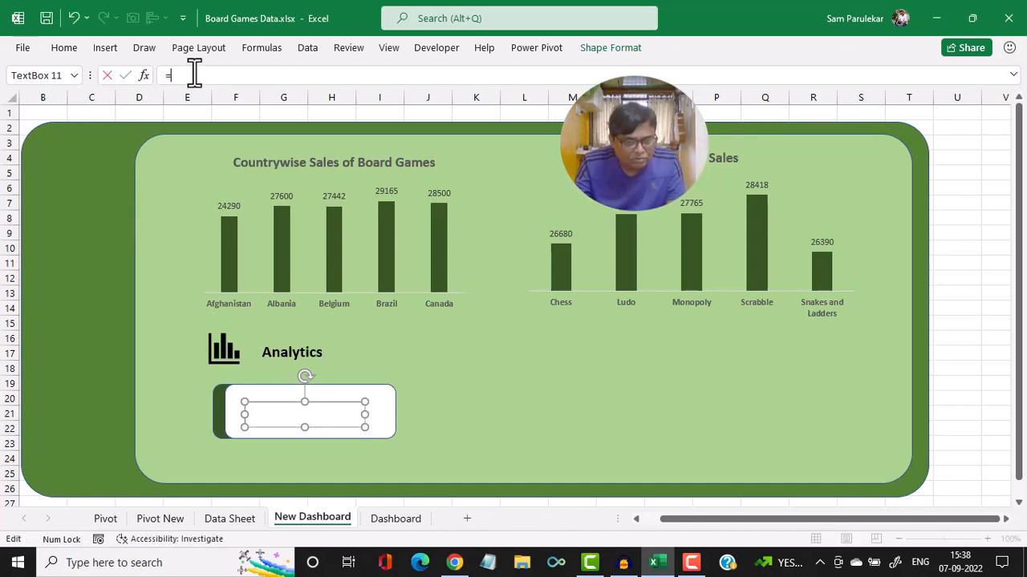
# - Link the text box in the white card below Analytics to cell B36 of the Pivot New sheet
pyautogui.click(145, 518)
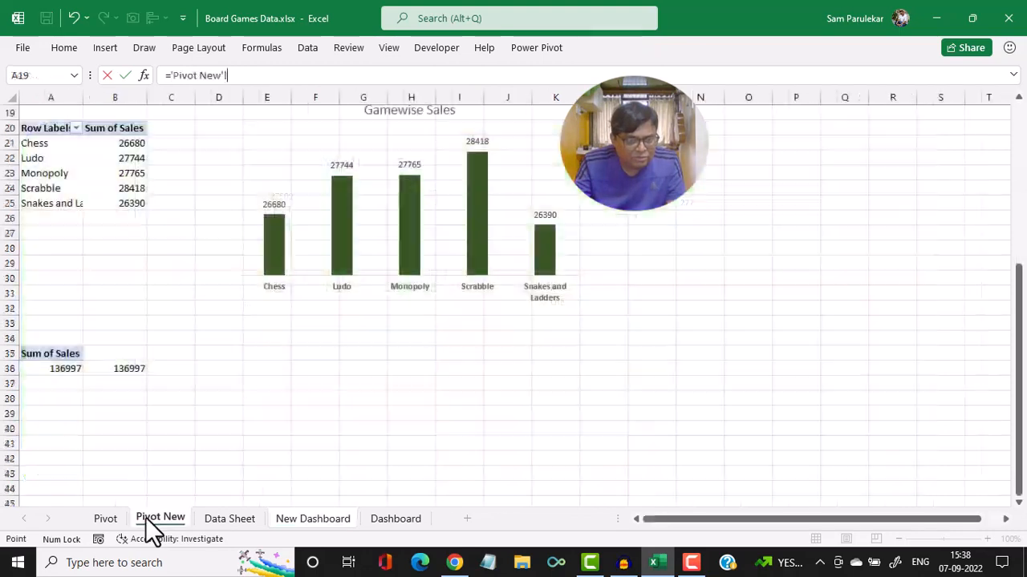
pyautogui.click(124, 371)
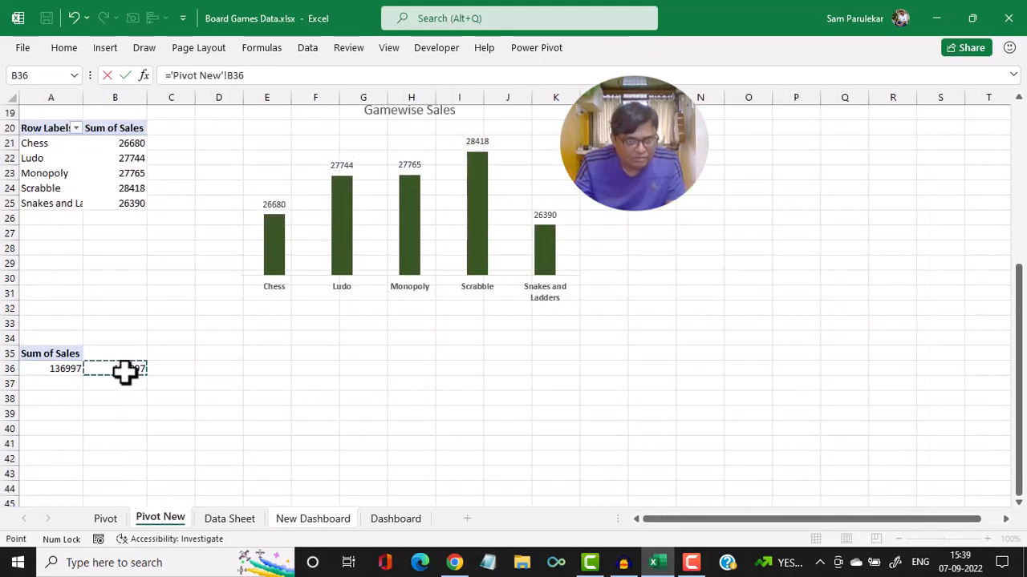
pyautogui.click(125, 74)
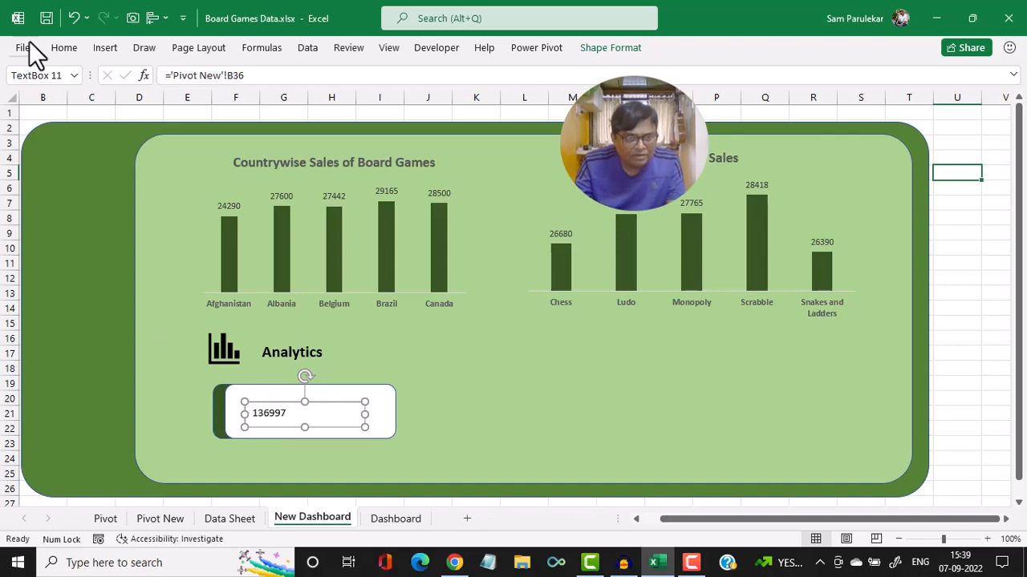
# - Format the linked sales total in the text box as bold Calibri at size 14
pyautogui.click(63, 50)
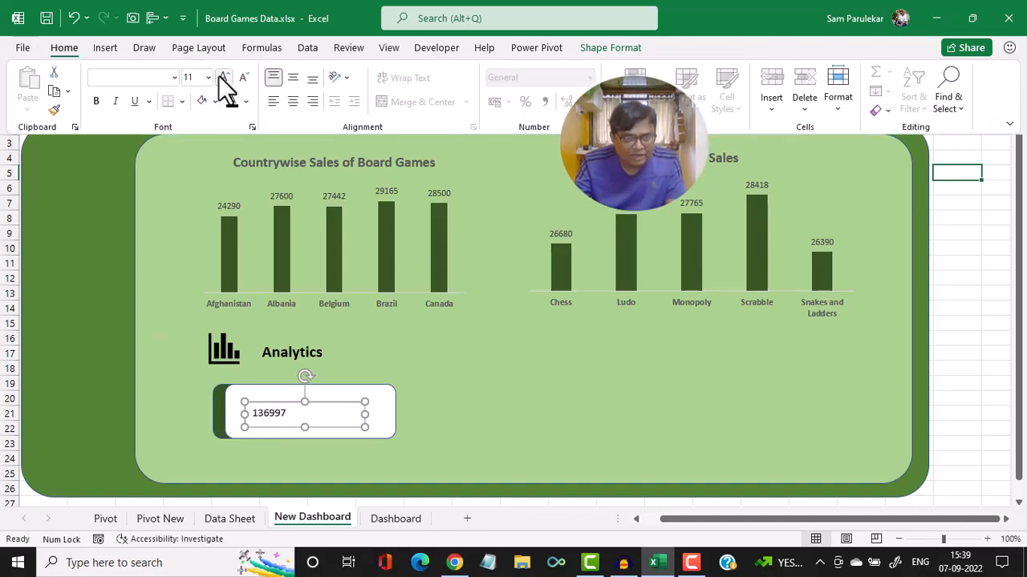
pyautogui.click(174, 81)
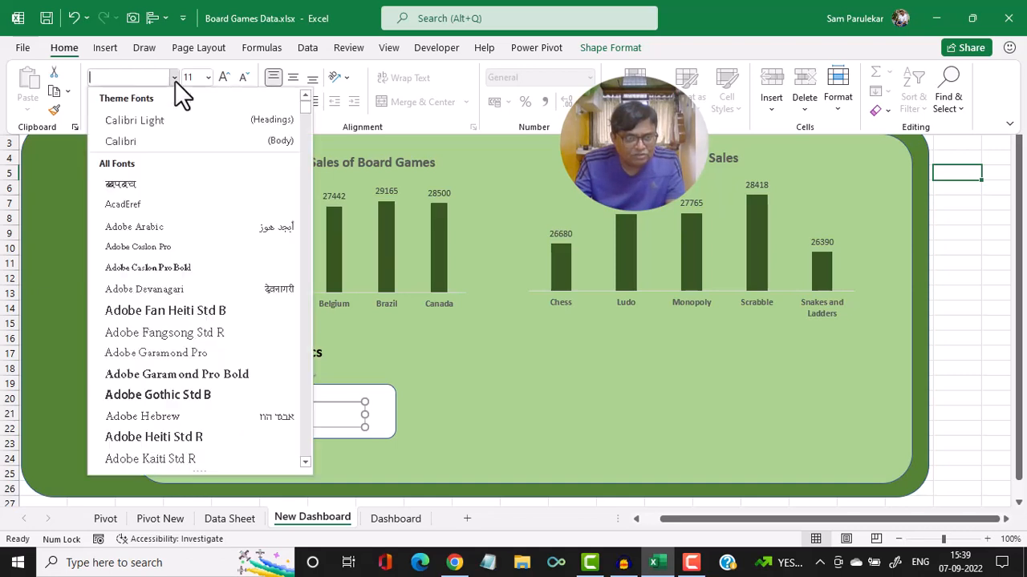
pyautogui.click(129, 142)
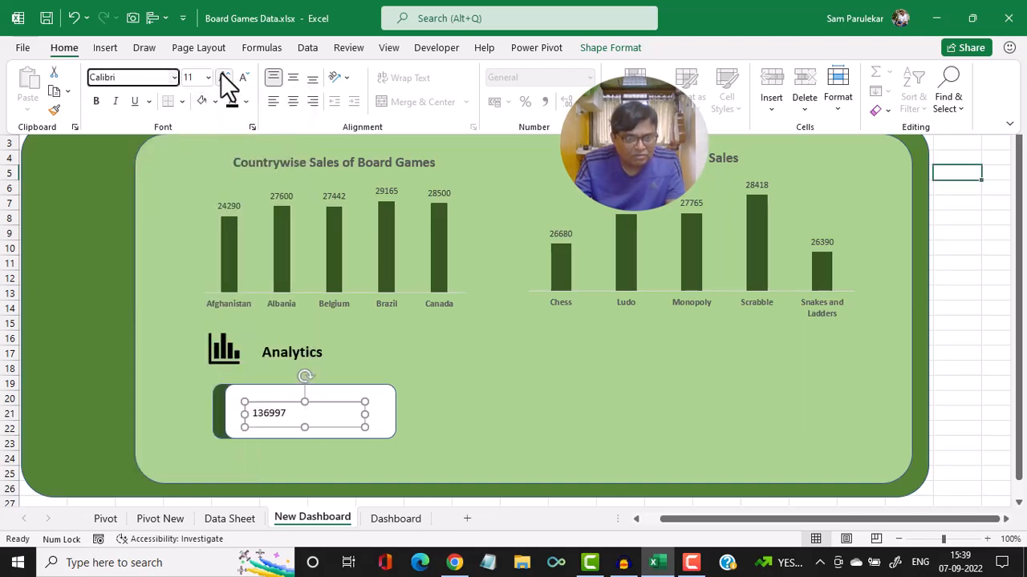
pyautogui.click(223, 76)
pyautogui.click(223, 76)
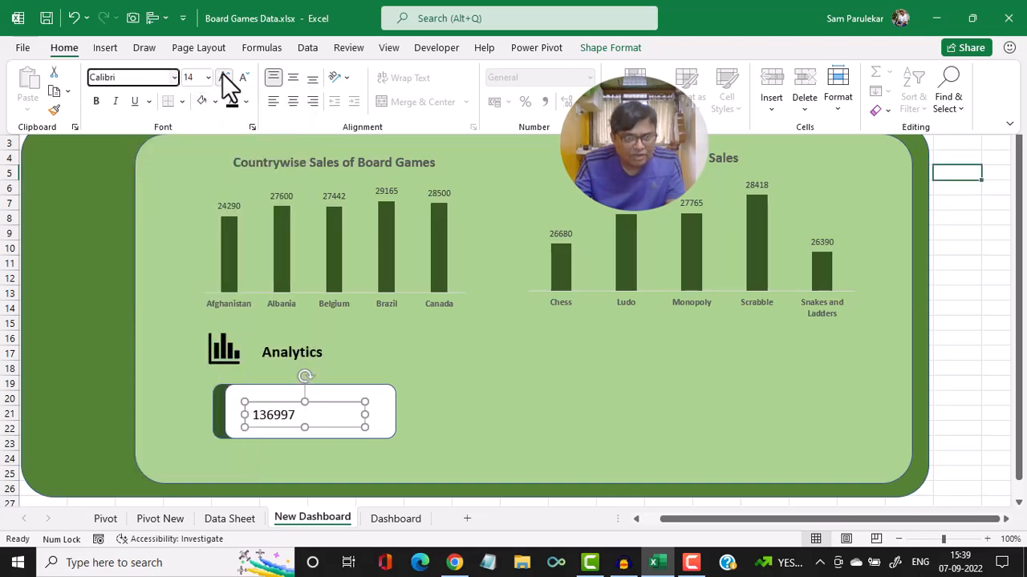
pyautogui.click(97, 102)
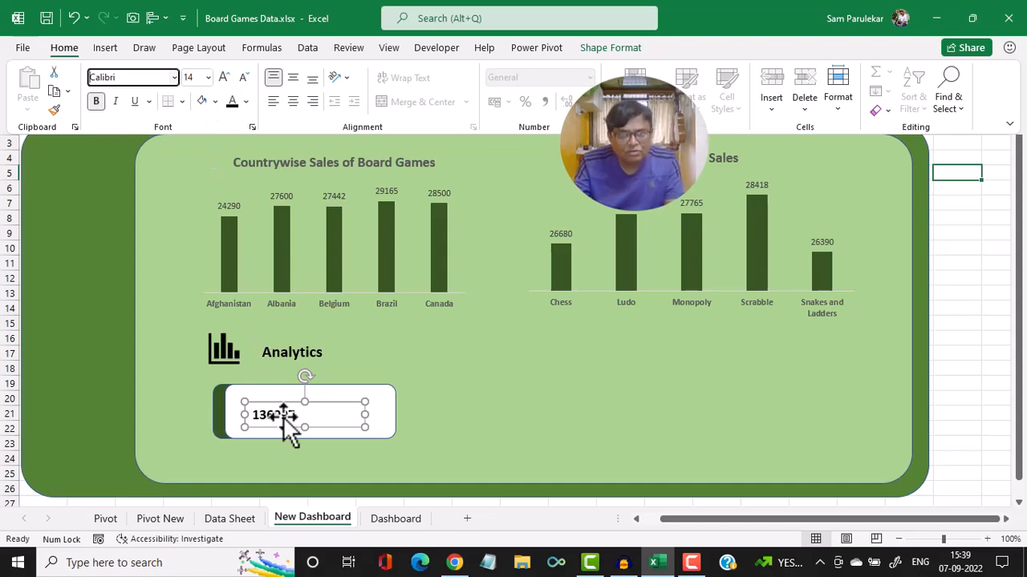
# - Open the shape formatting settings of the linked text box, show its text options and select all its text
pyautogui.click(839, 108)
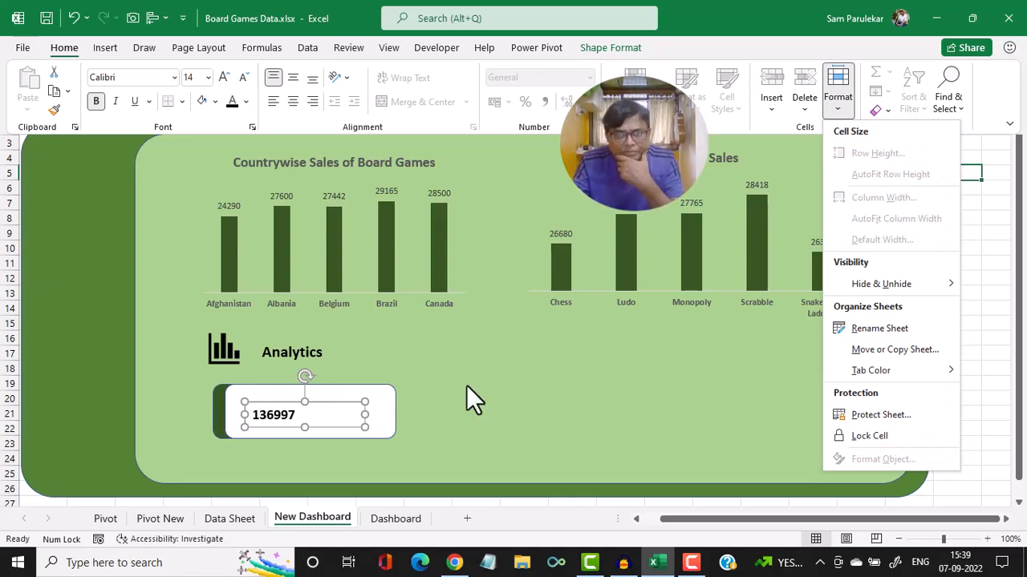
pyautogui.click(281, 417)
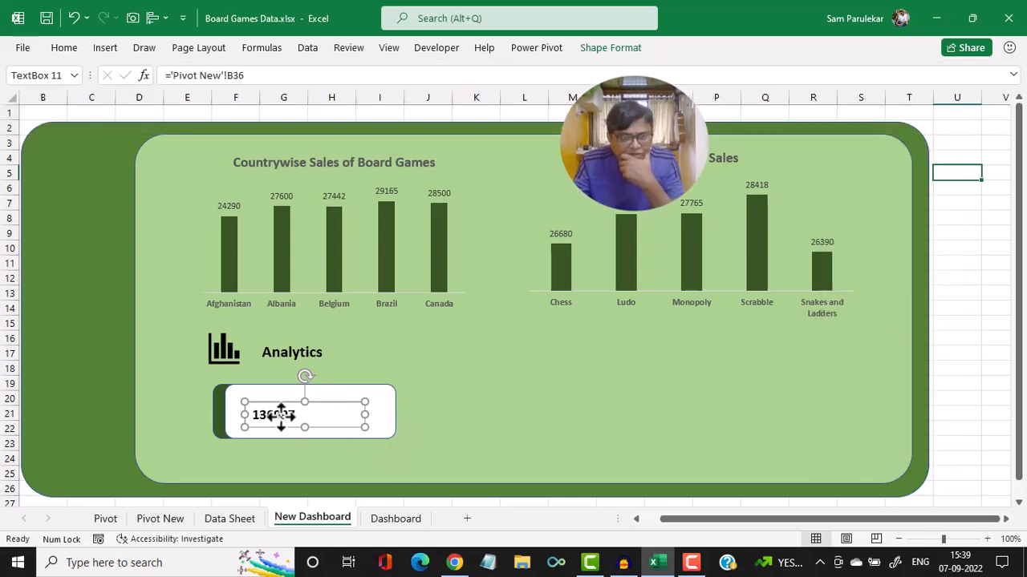
pyautogui.rightClick(281, 419)
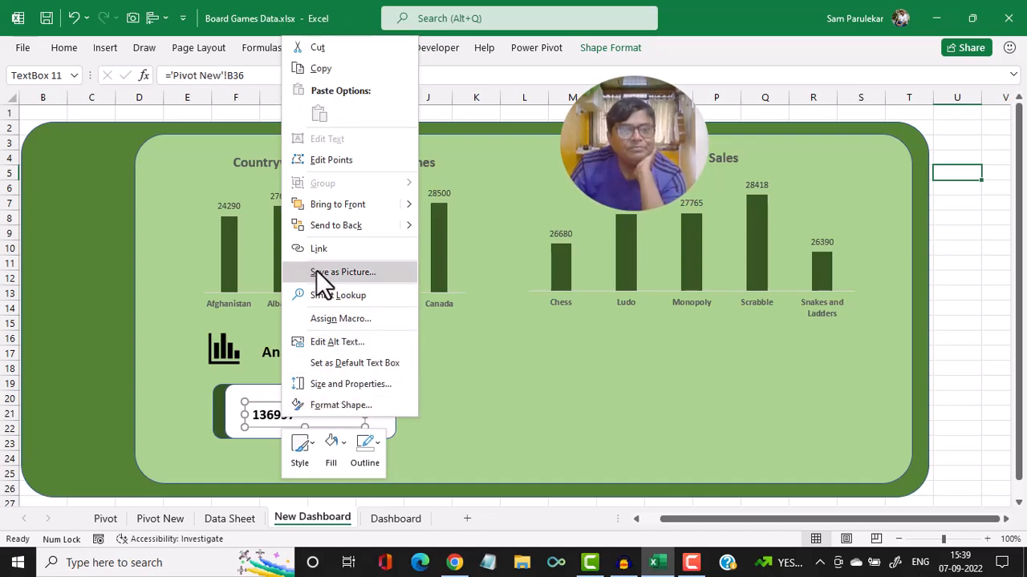
pyautogui.click(347, 386)
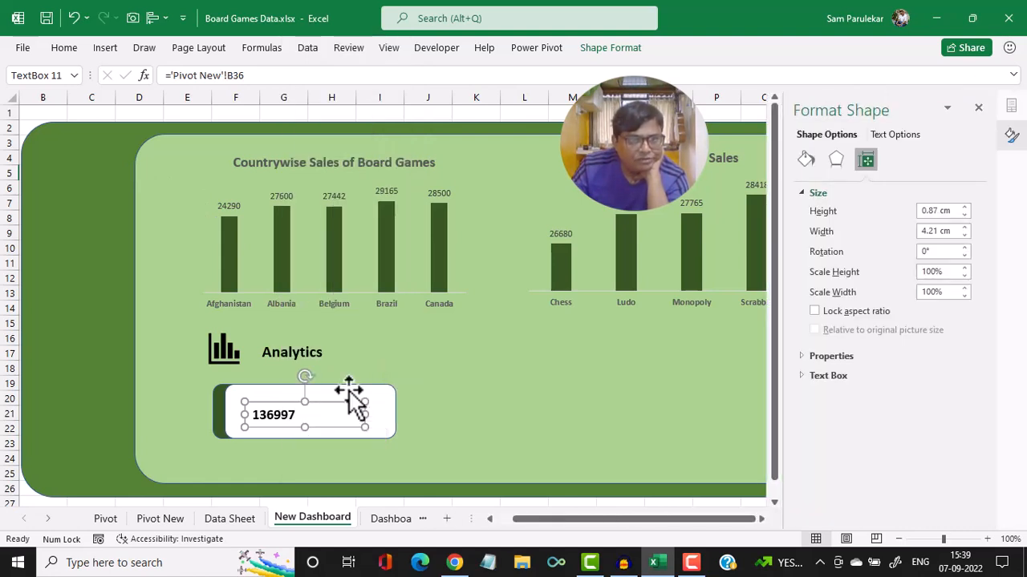
pyautogui.click(894, 133)
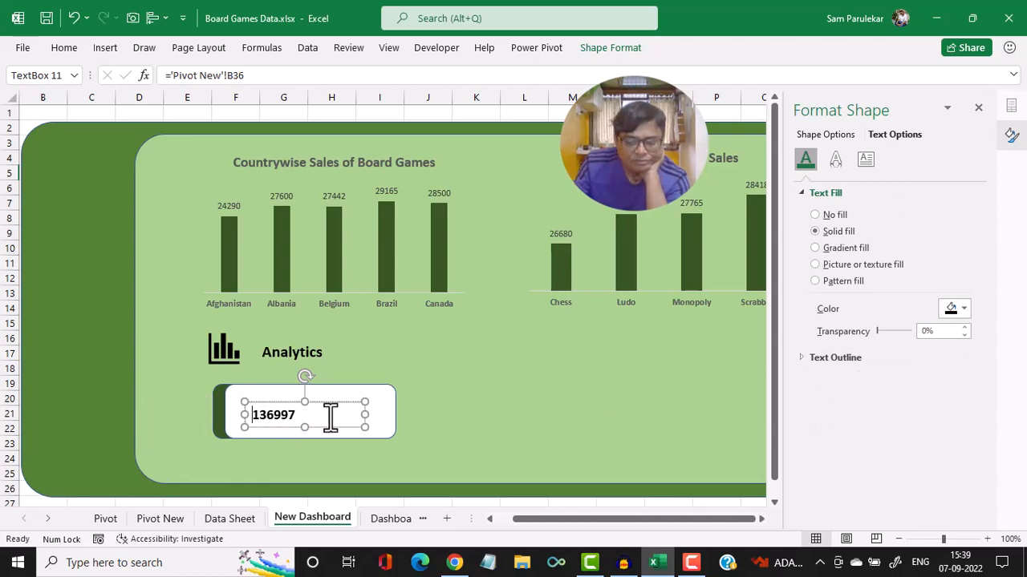
pyautogui.hotkey('ctrl', 'a')
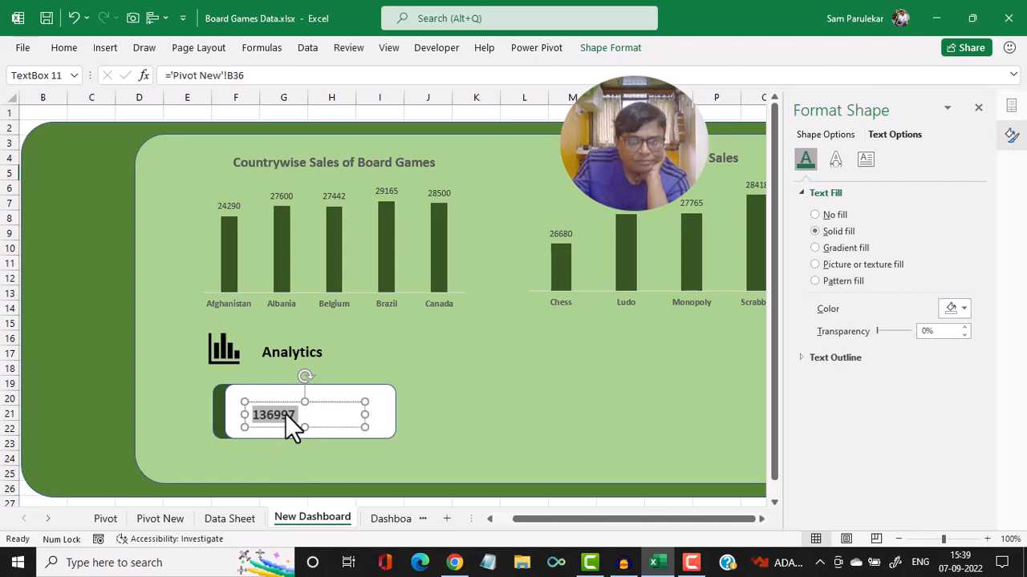
pyautogui.click(603, 48)
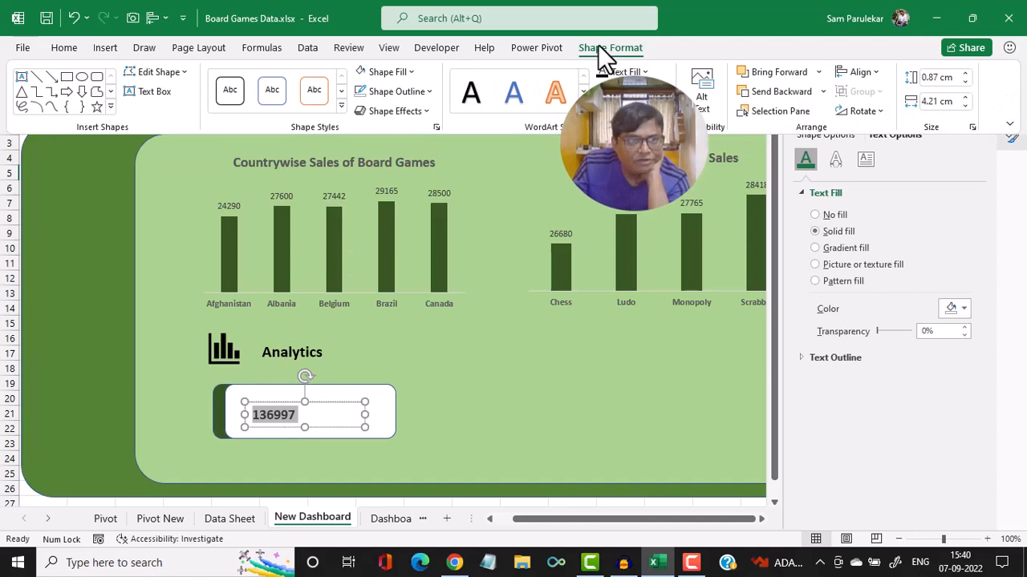
pyautogui.click(537, 48)
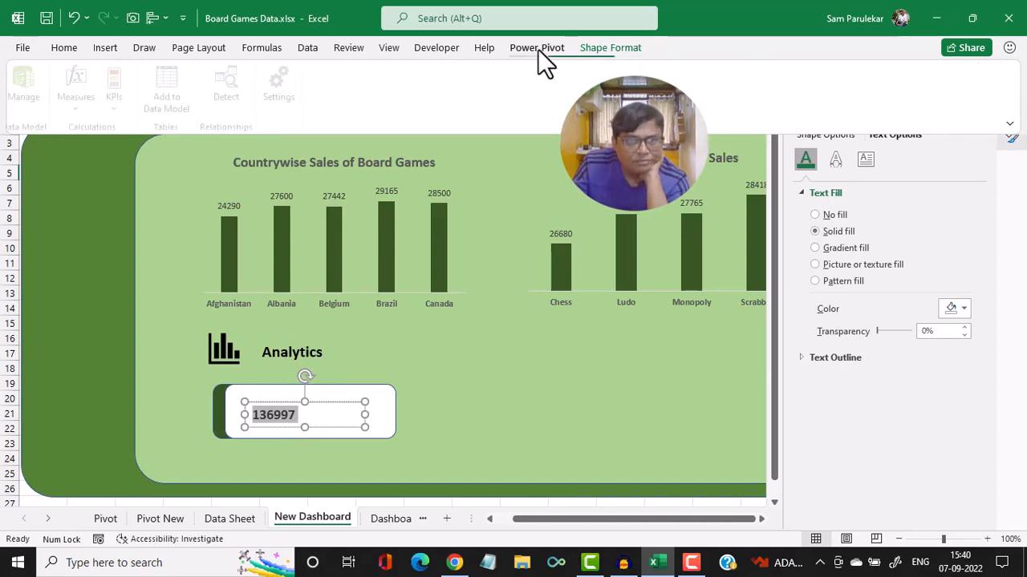
pyautogui.click(446, 50)
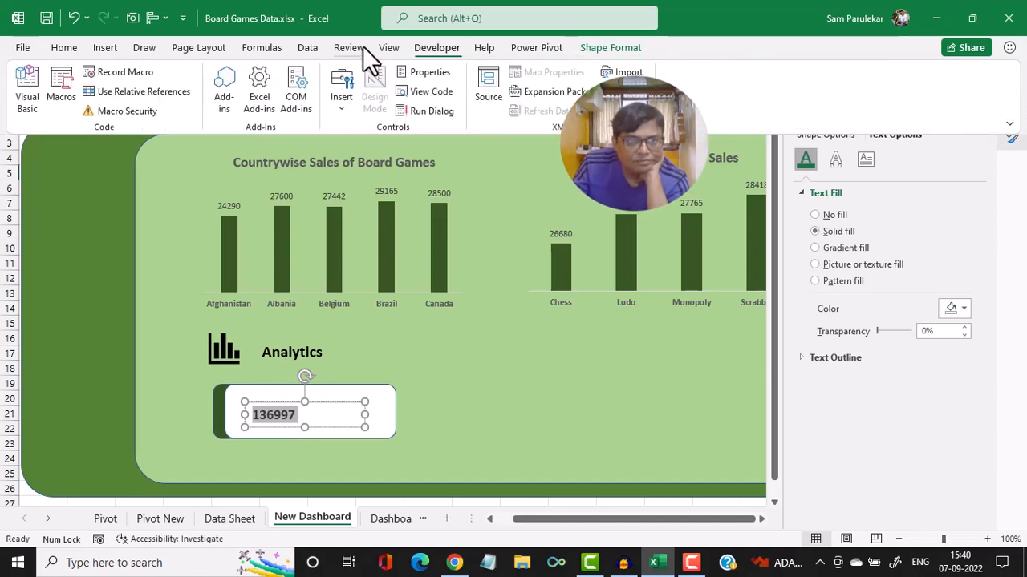
pyautogui.click(328, 48)
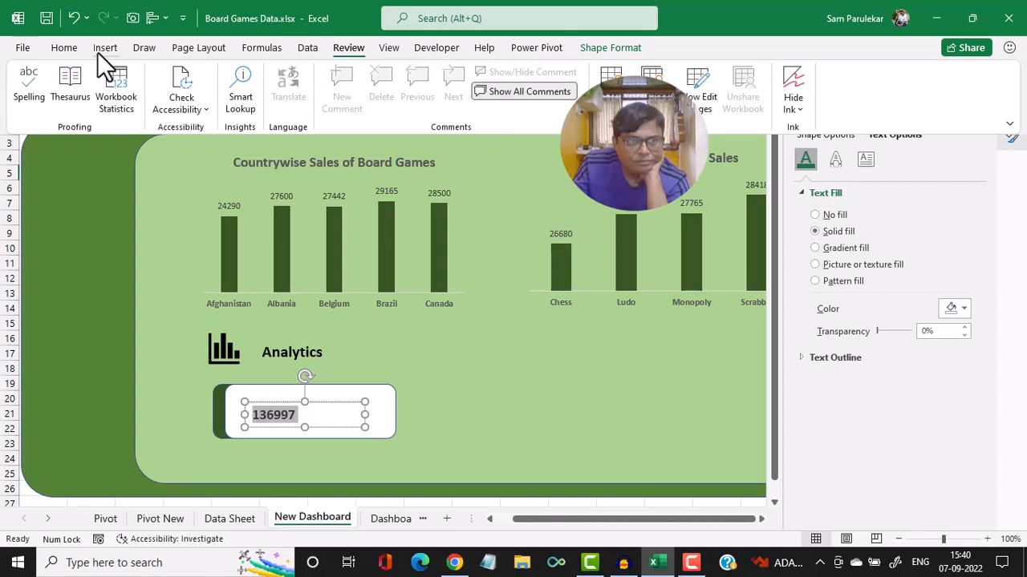
pyautogui.click(70, 49)
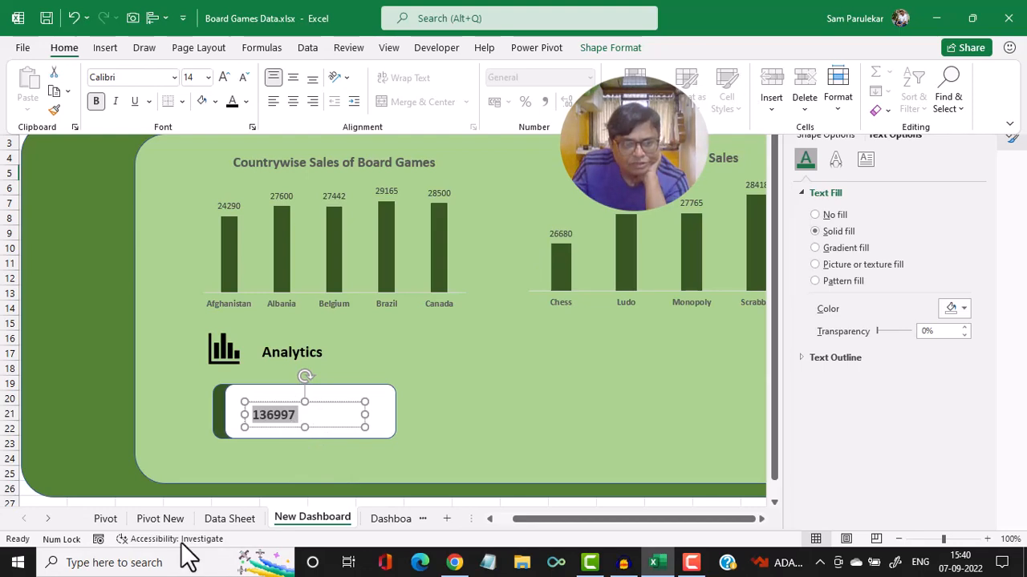
# - Format cell B36 on the Pivot New sheet as Number with the 1000 separator and 0 decimal places
pyautogui.click(163, 518)
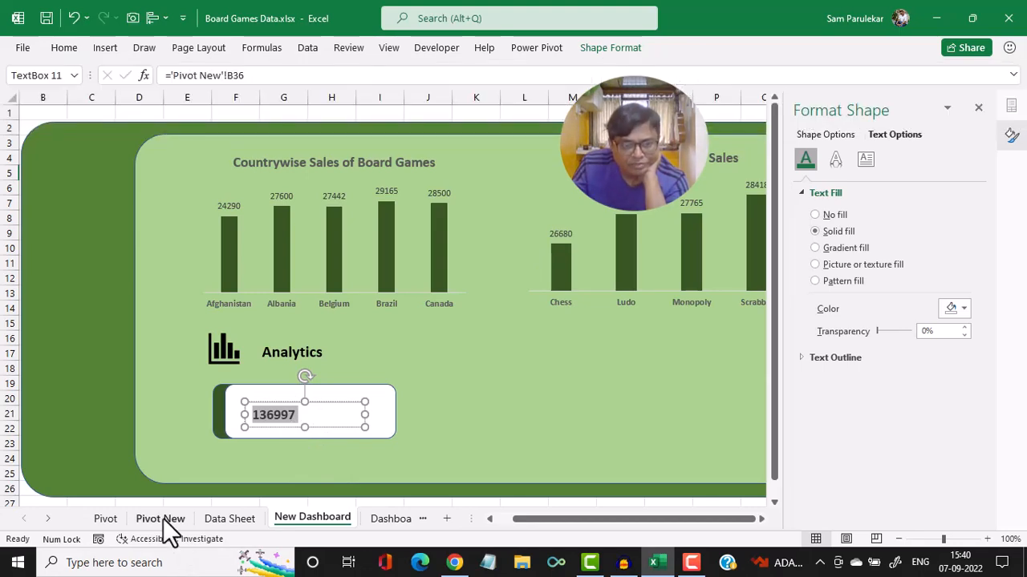
pyautogui.click(162, 518)
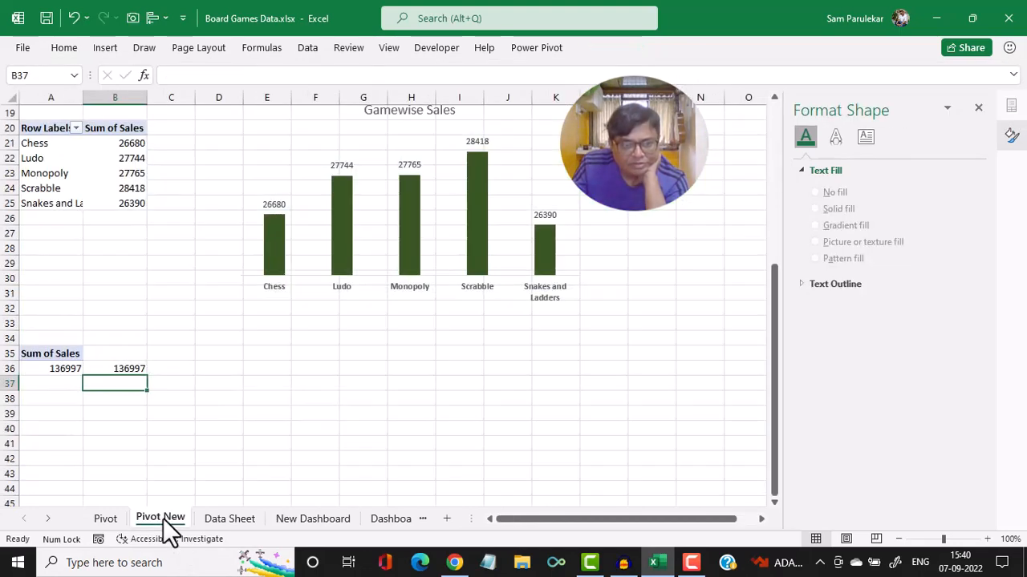
pyautogui.click(116, 369)
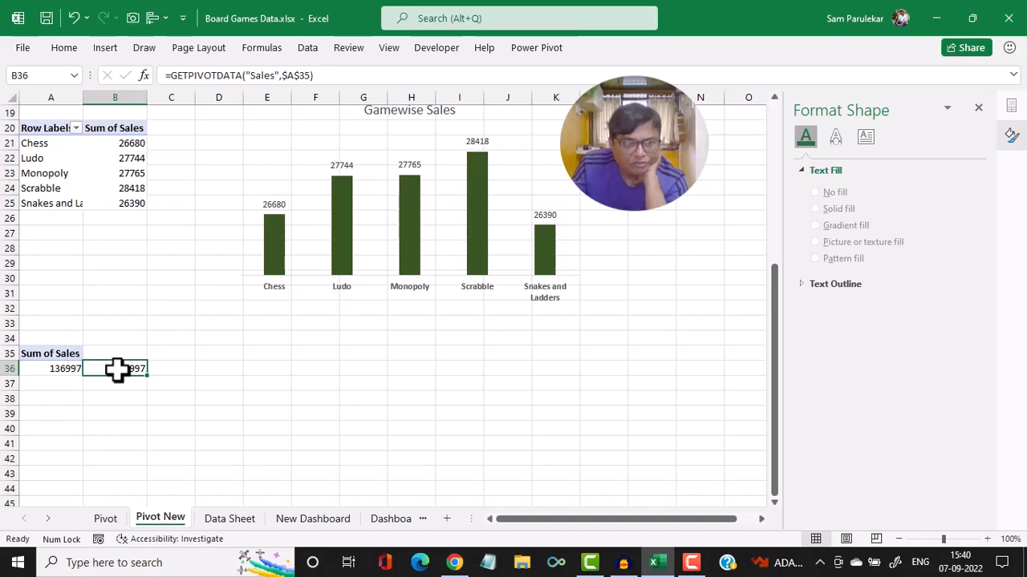
pyautogui.rightClick(116, 369)
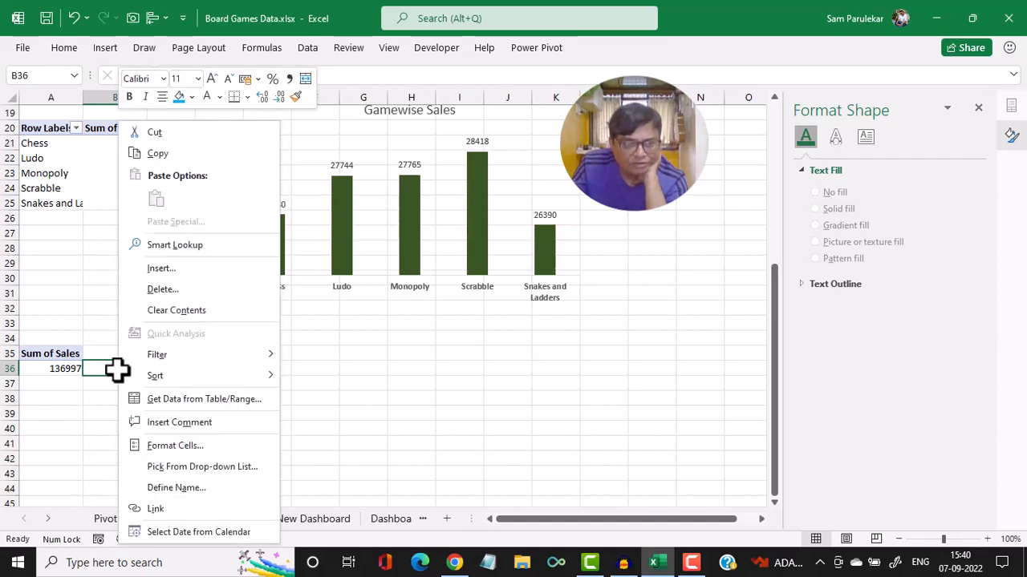
pyautogui.click(165, 443)
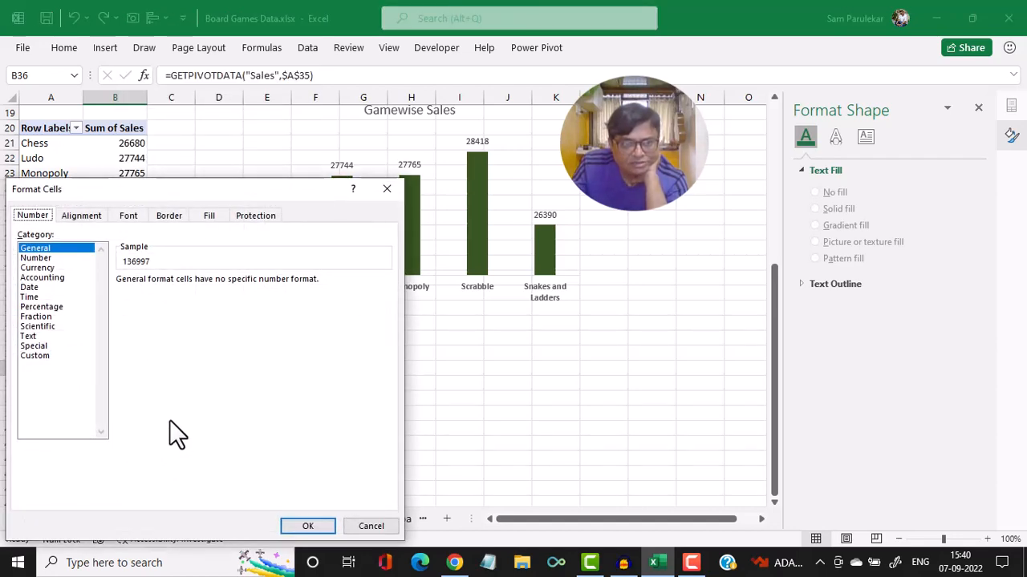
pyautogui.click(59, 249)
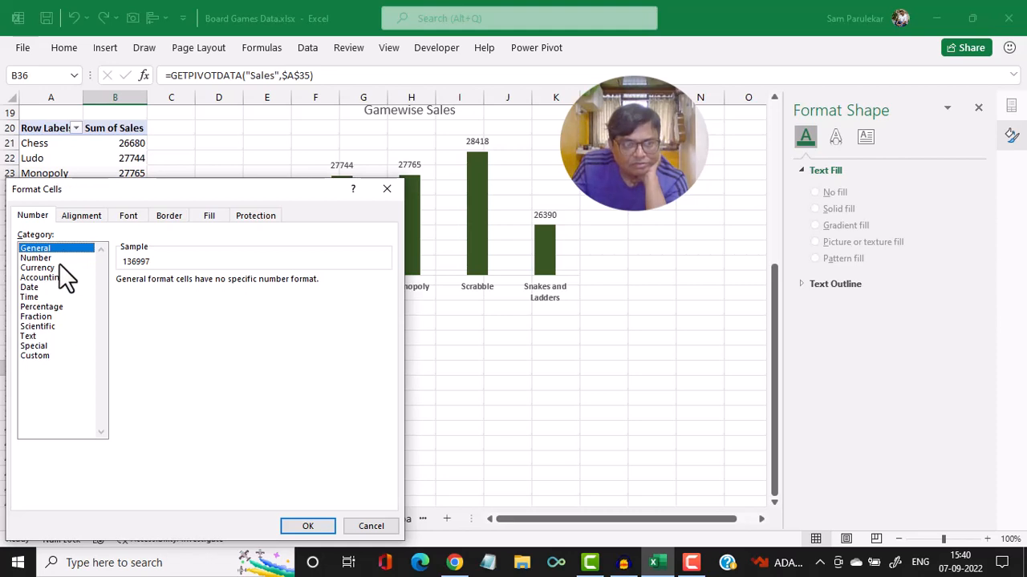
pyautogui.click(59, 258)
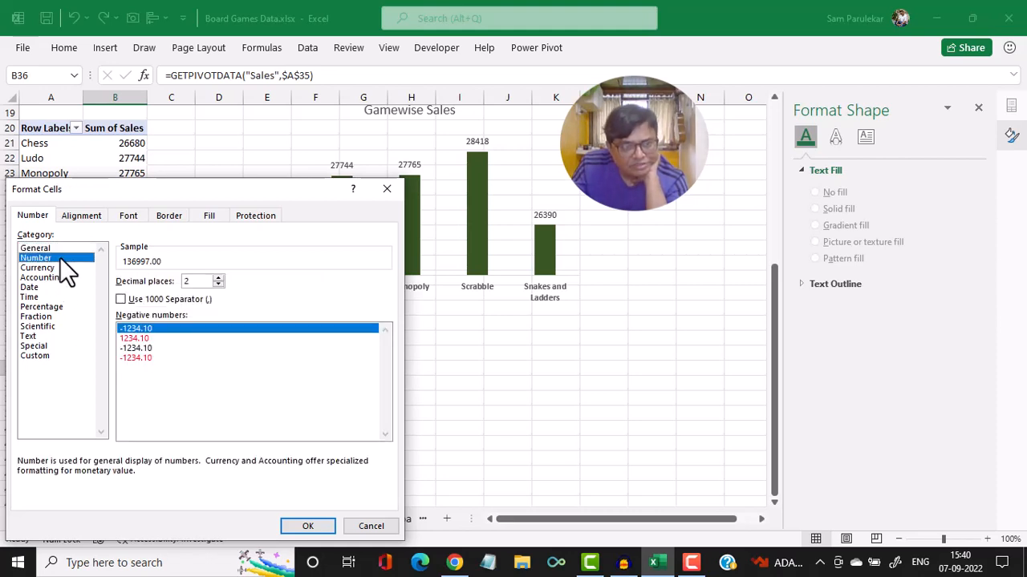
pyautogui.click(120, 299)
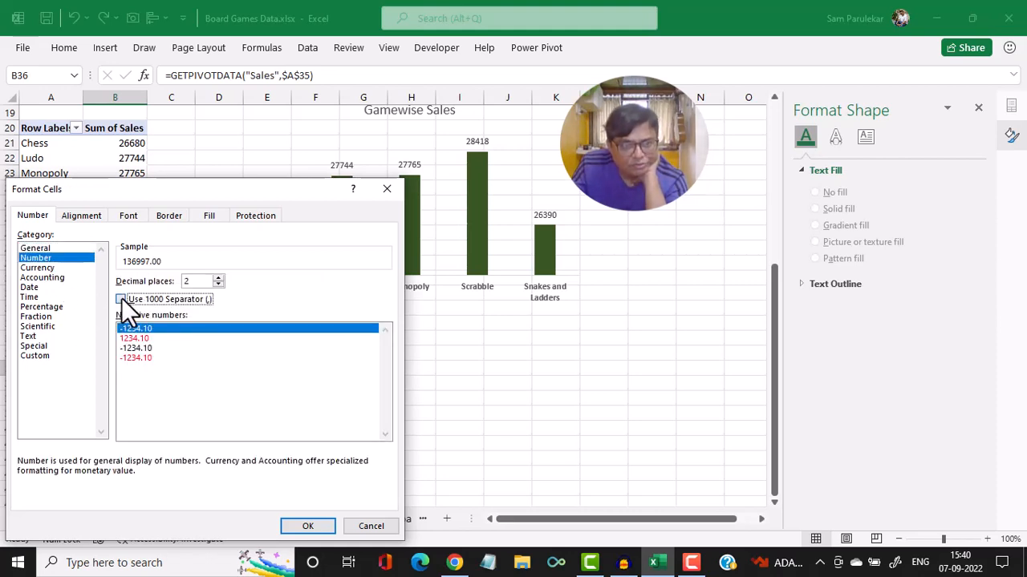
pyautogui.click(218, 285)
pyautogui.click(218, 285)
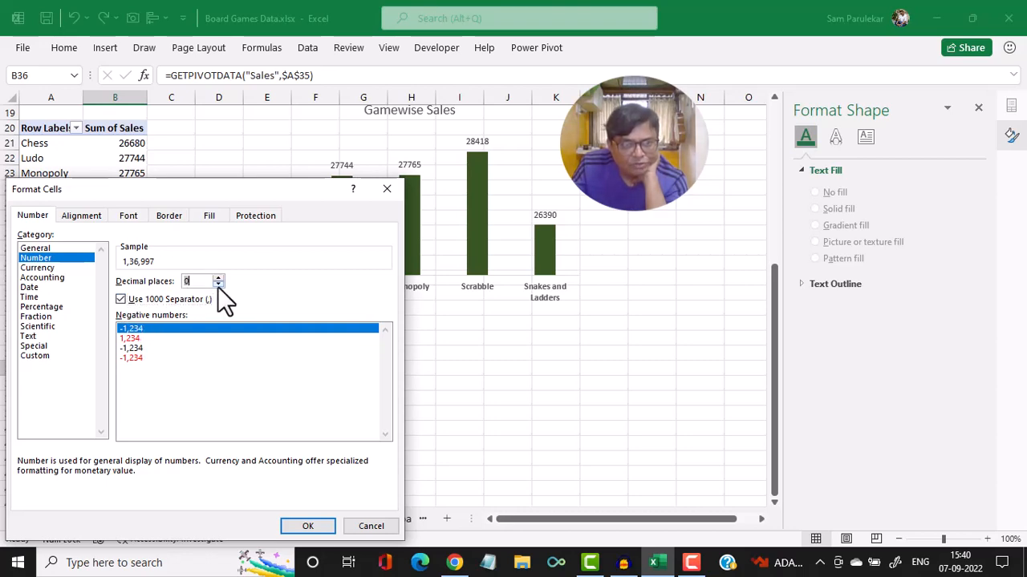
pyautogui.click(296, 529)
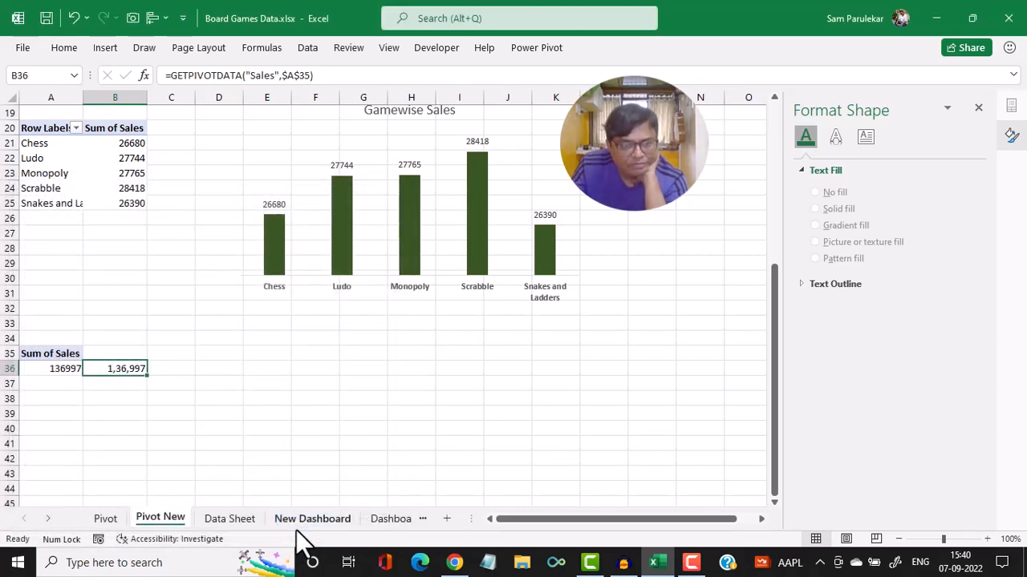
# - On the Dashboard sheet, set the value below Total Revenue to font size 14 and bold
pyautogui.click(392, 518)
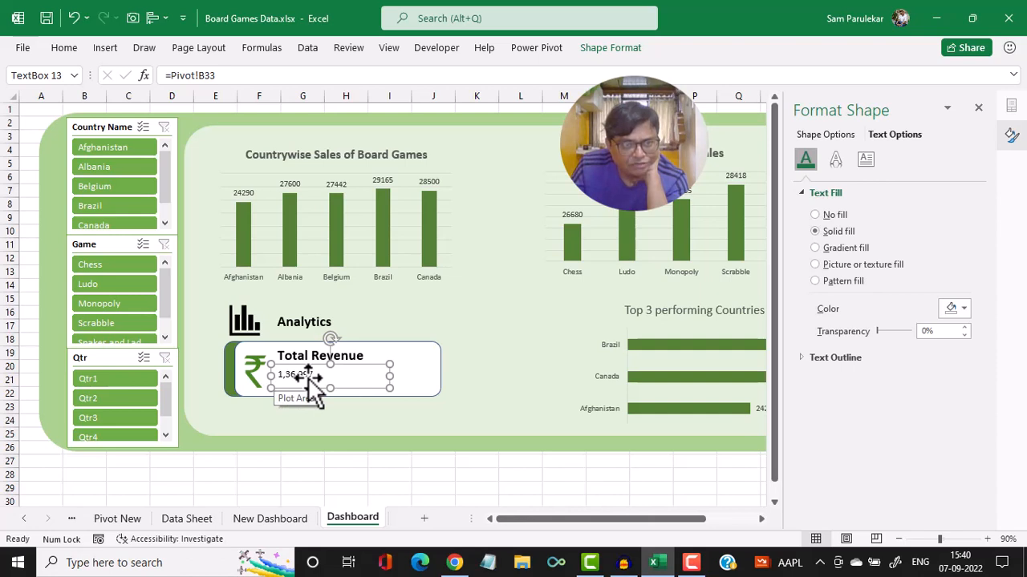
pyautogui.click(76, 54)
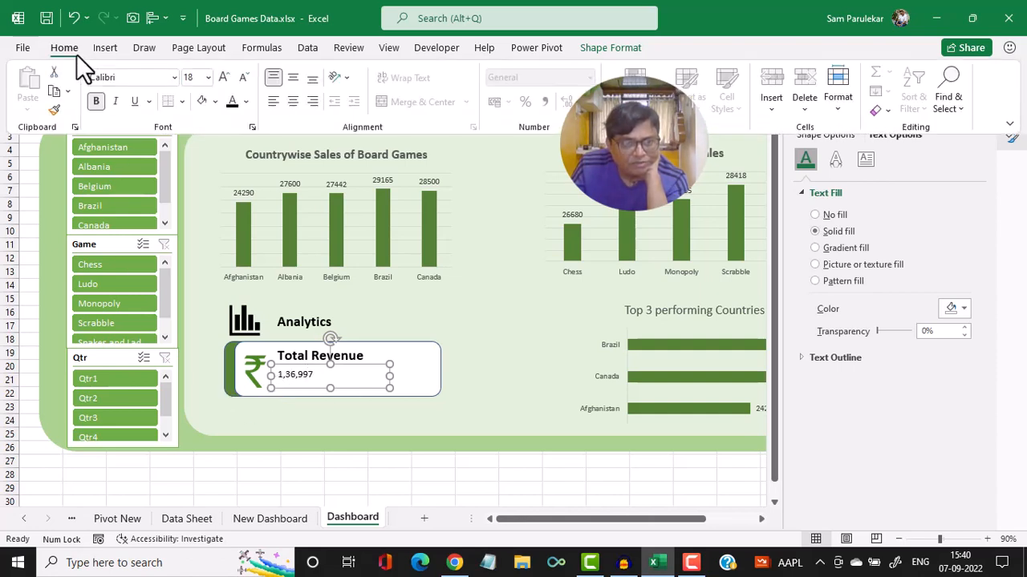
pyautogui.click(230, 77)
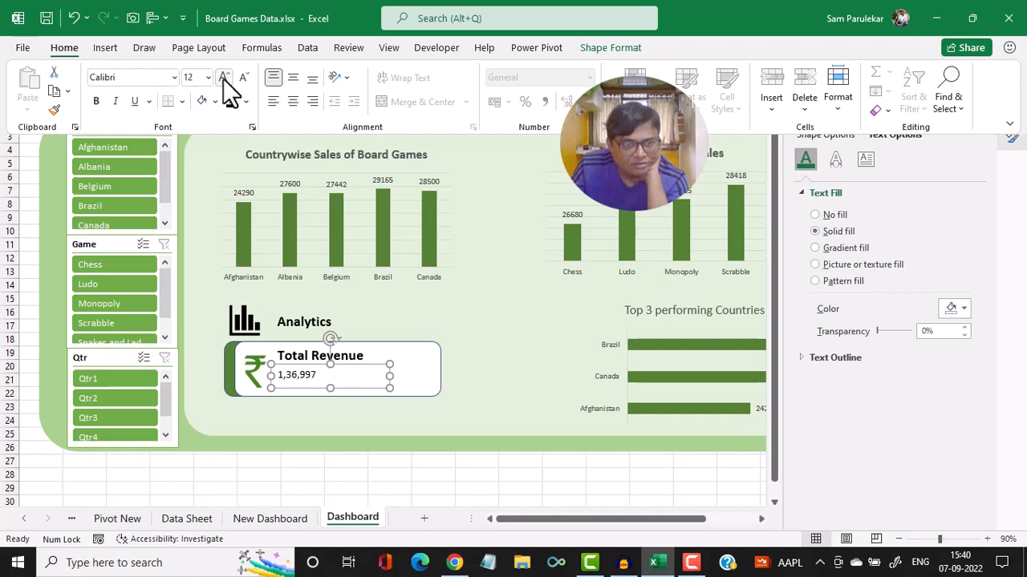
pyautogui.click(223, 78)
pyautogui.click(96, 102)
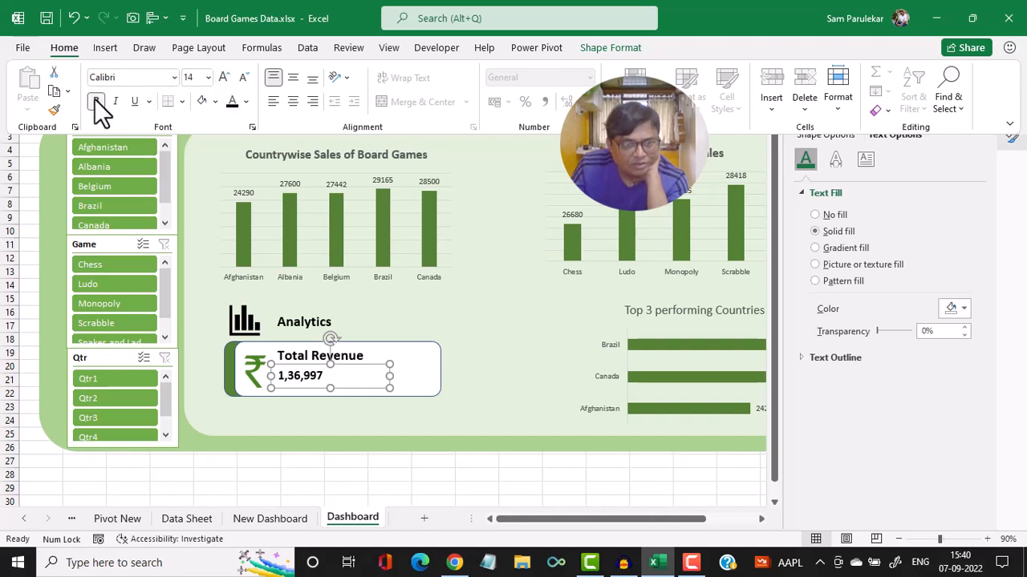
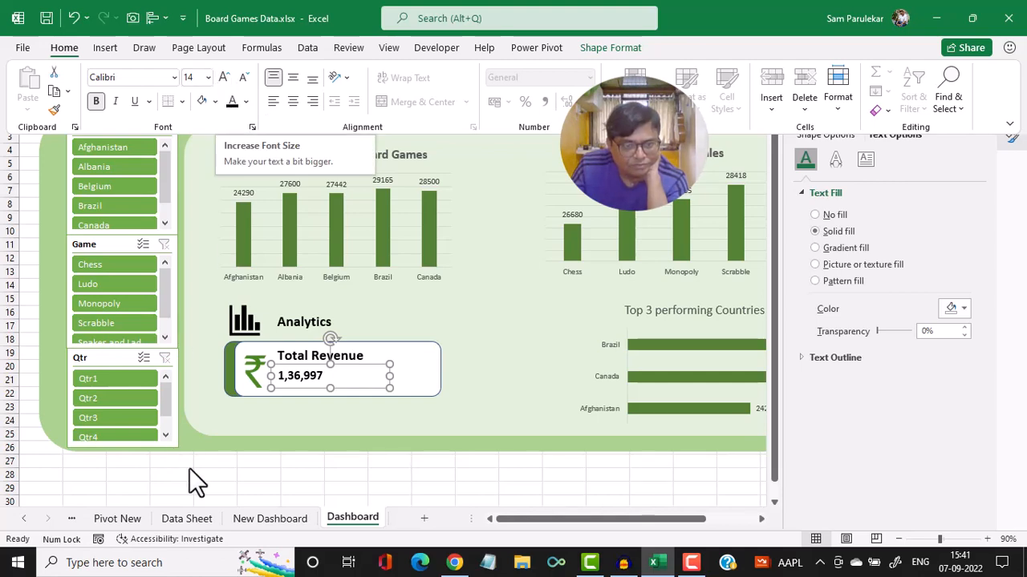
pyautogui.click(260, 480)
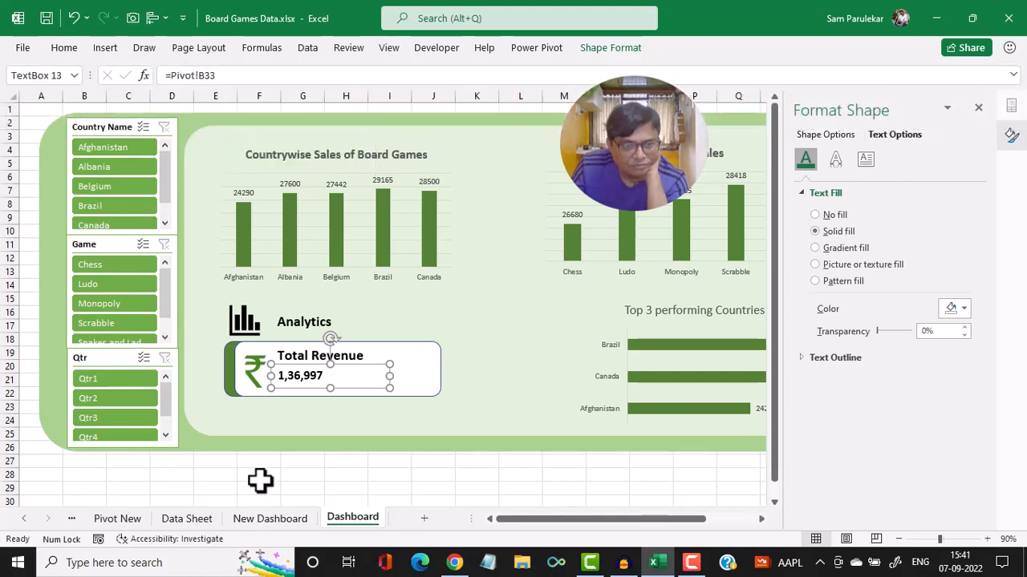
# - On the New Dashboard sheet, insert a text box reading "Total Revenue" above the sales total in the white analytics card
pyautogui.click(273, 519)
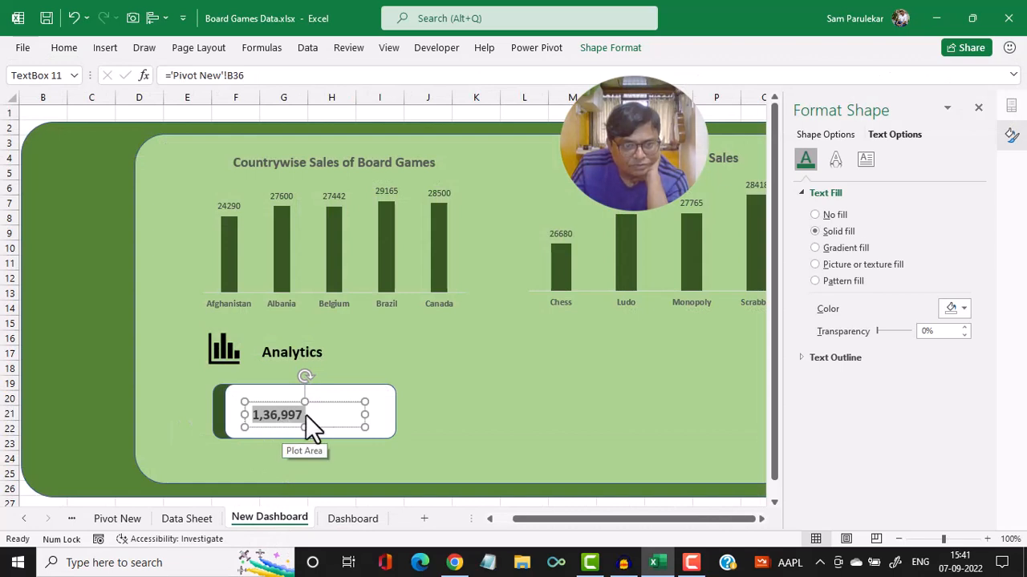
pyautogui.click(280, 389)
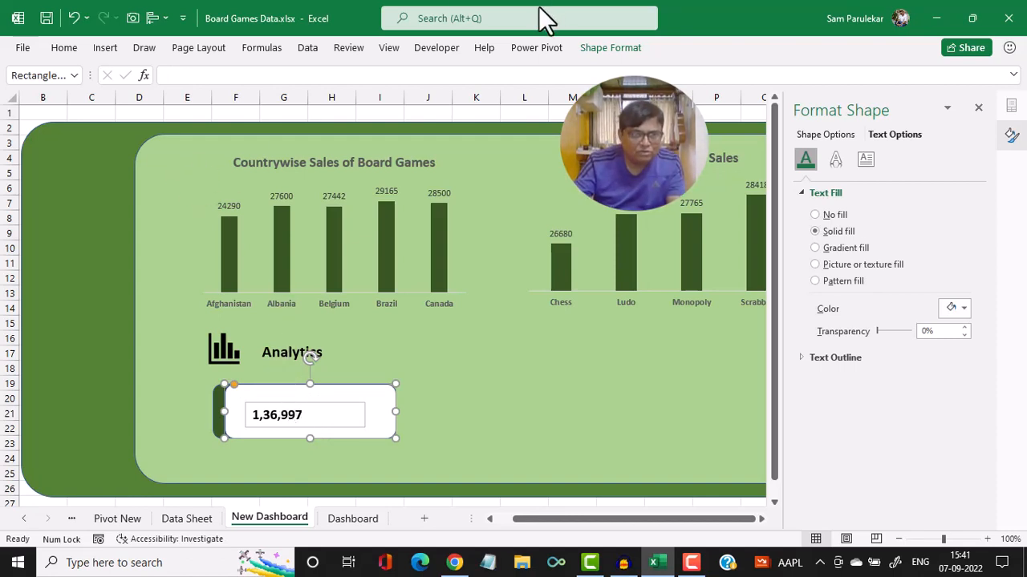
pyautogui.click(104, 53)
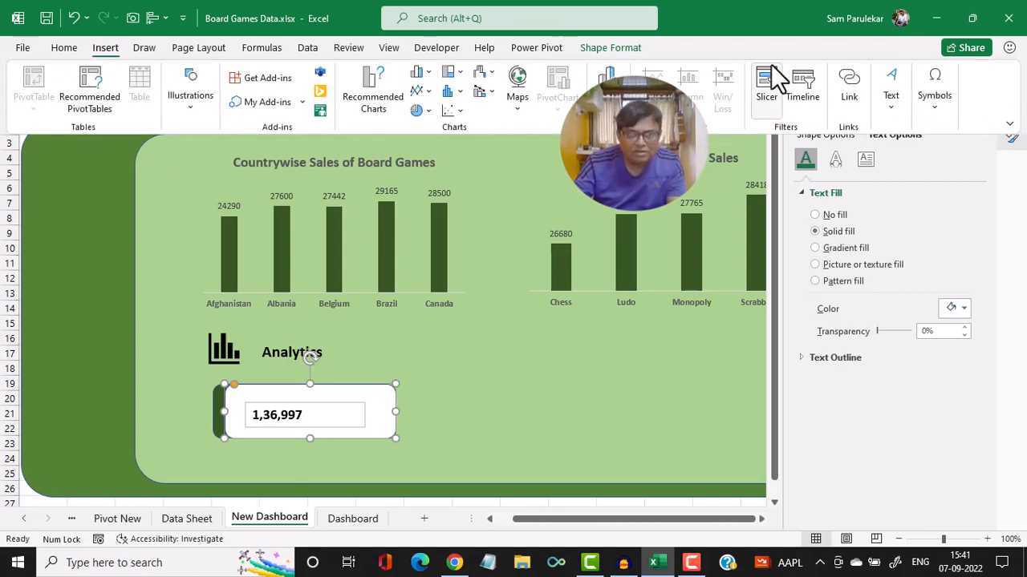
pyautogui.click(889, 90)
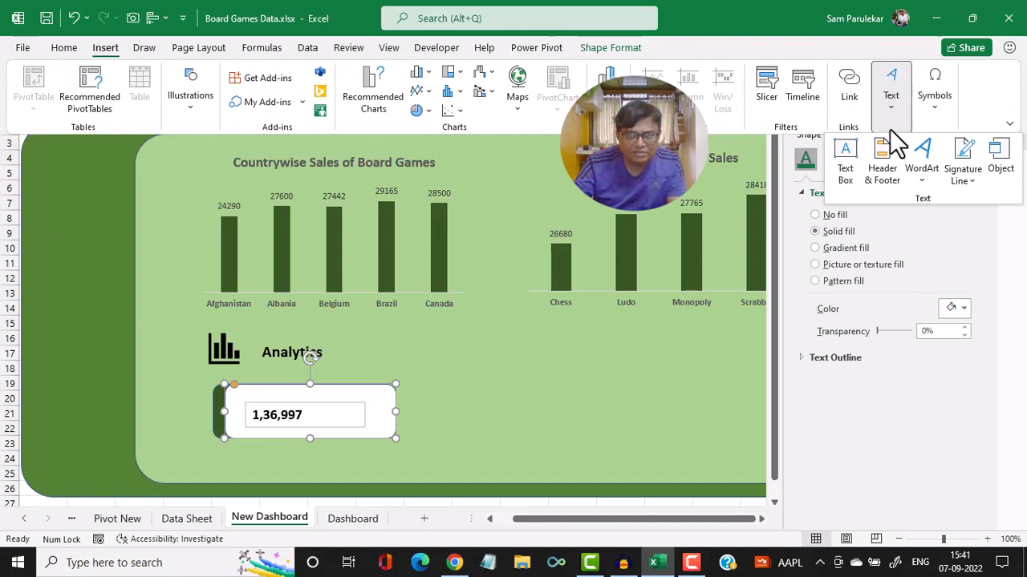
pyautogui.click(847, 173)
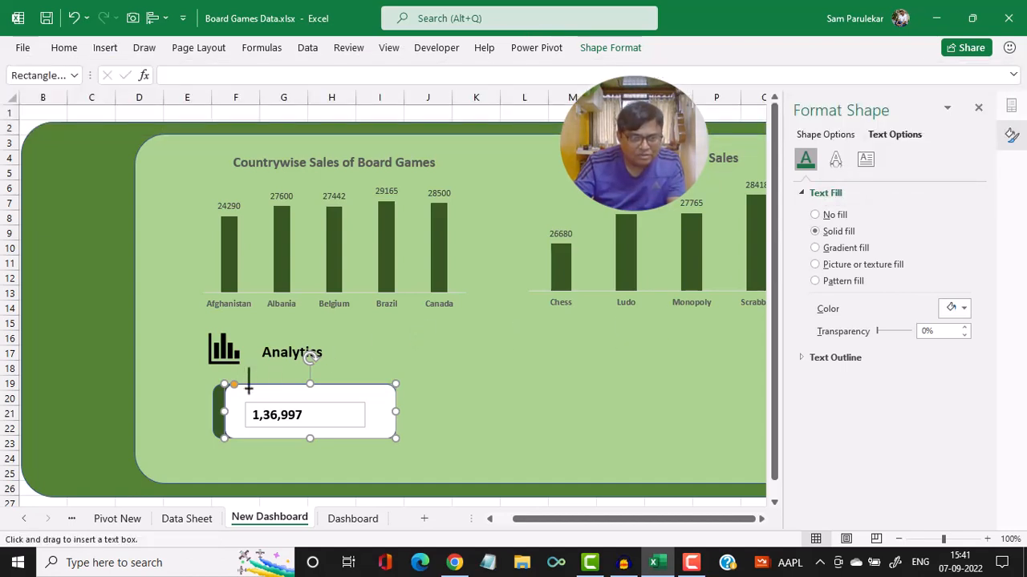
pyautogui.moveTo(248, 388); pyautogui.dragTo(339, 407)
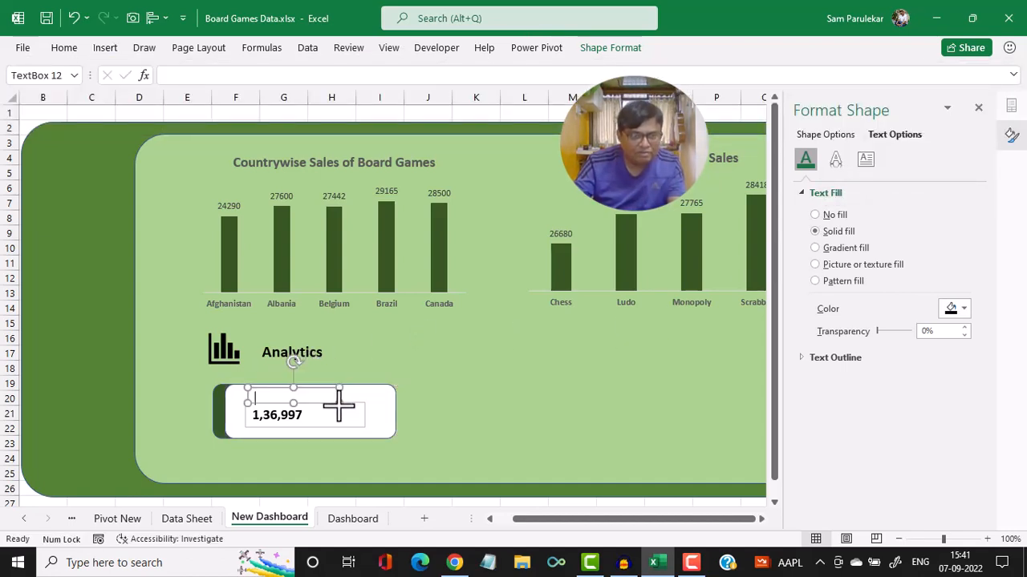
pyautogui.write('Tot')
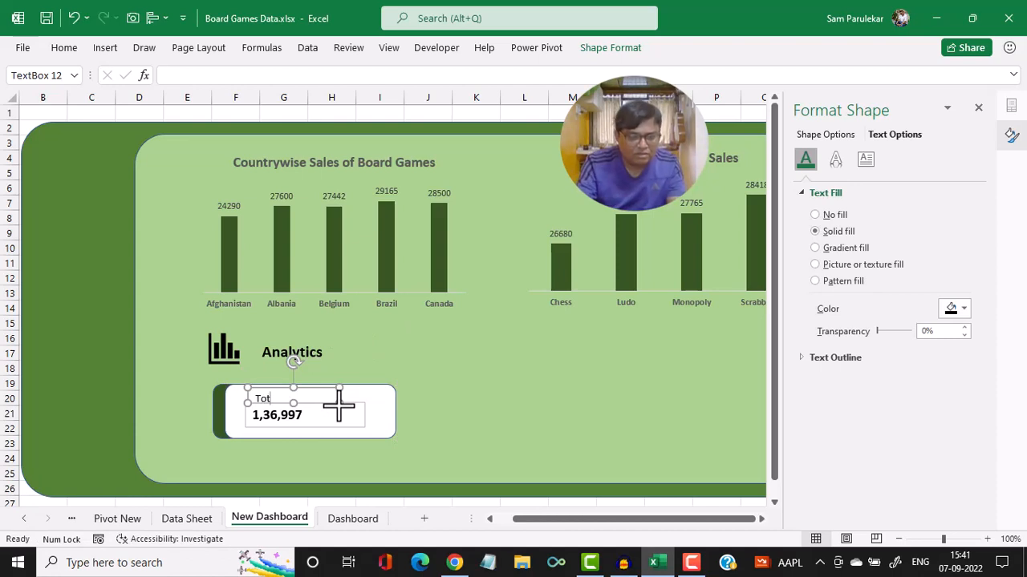
pyautogui.write('al Revenue')
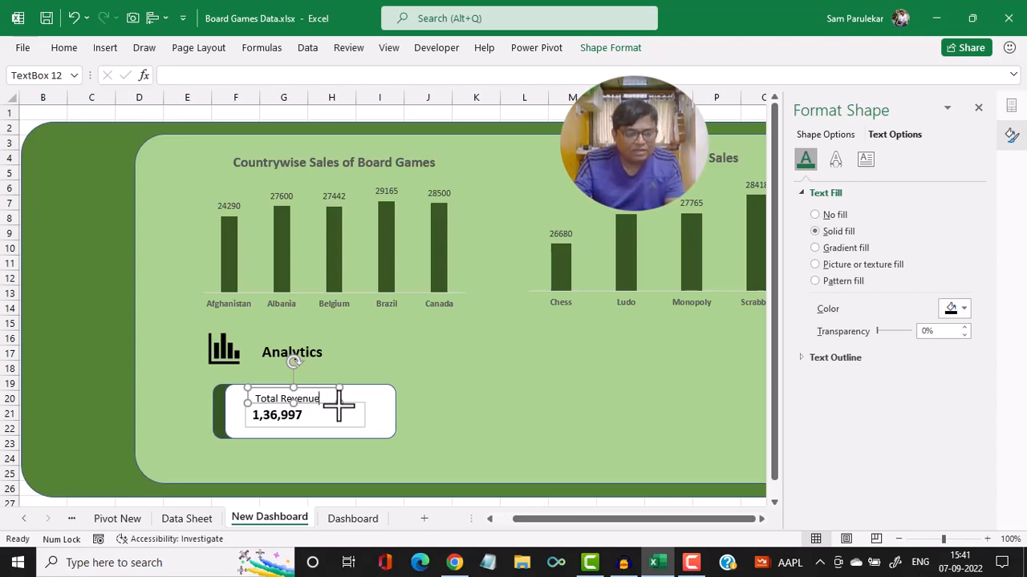
# - Format the whole Total Revenue label as bold at font size 14
pyautogui.hotkey('ctrl', 'a')
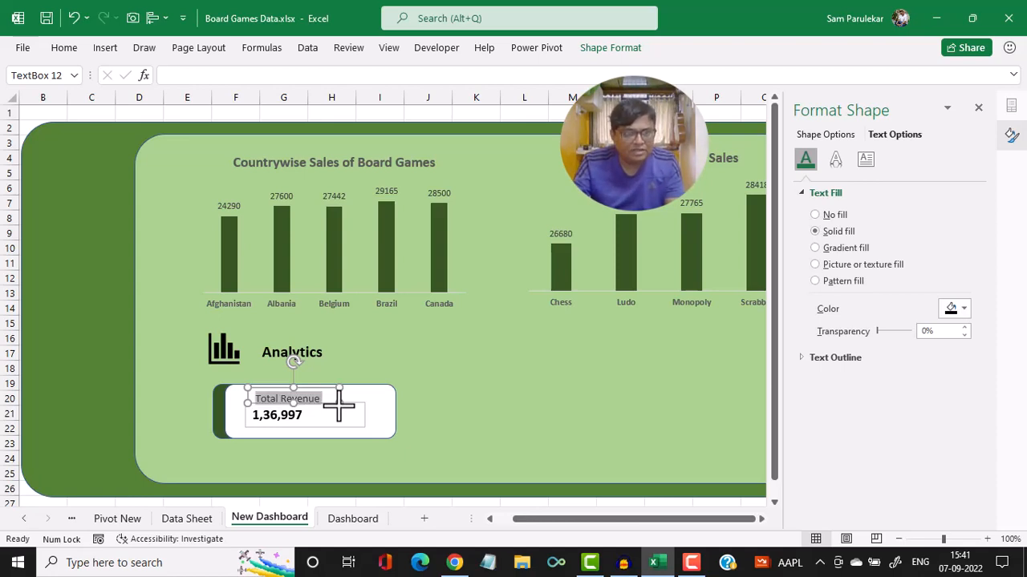
pyautogui.click(64, 49)
pyautogui.click(229, 78)
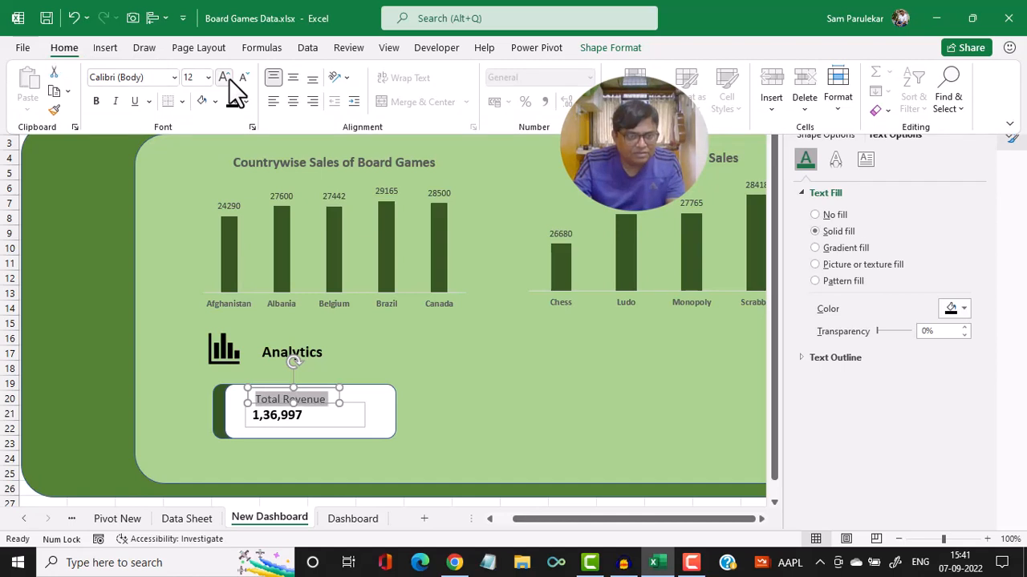
pyautogui.click(229, 78)
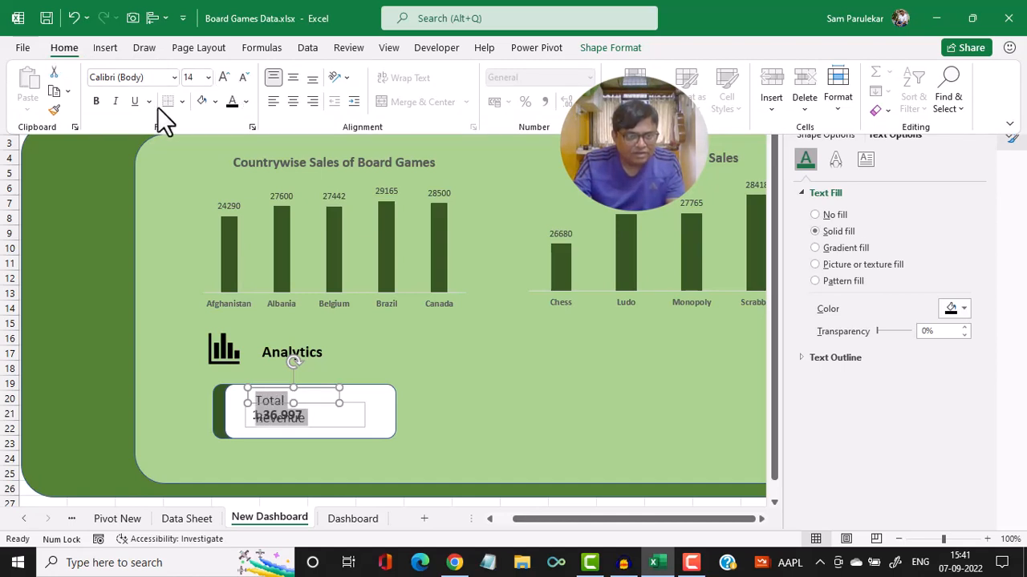
pyautogui.click(95, 102)
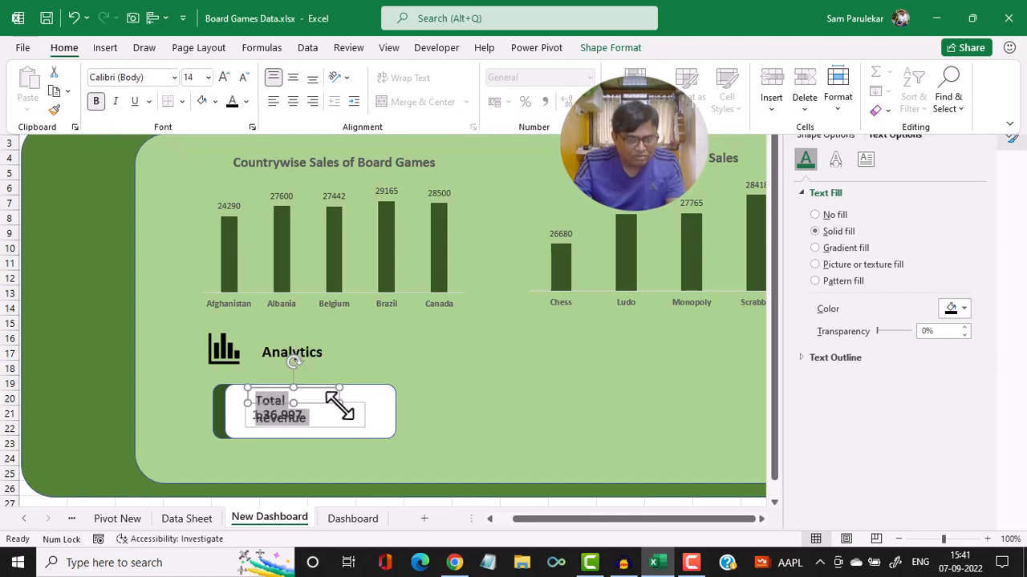
# - Widen the Total Revenue text box to fit its label on one line and move the linked sales total slightly lower
pyautogui.click(365, 405)
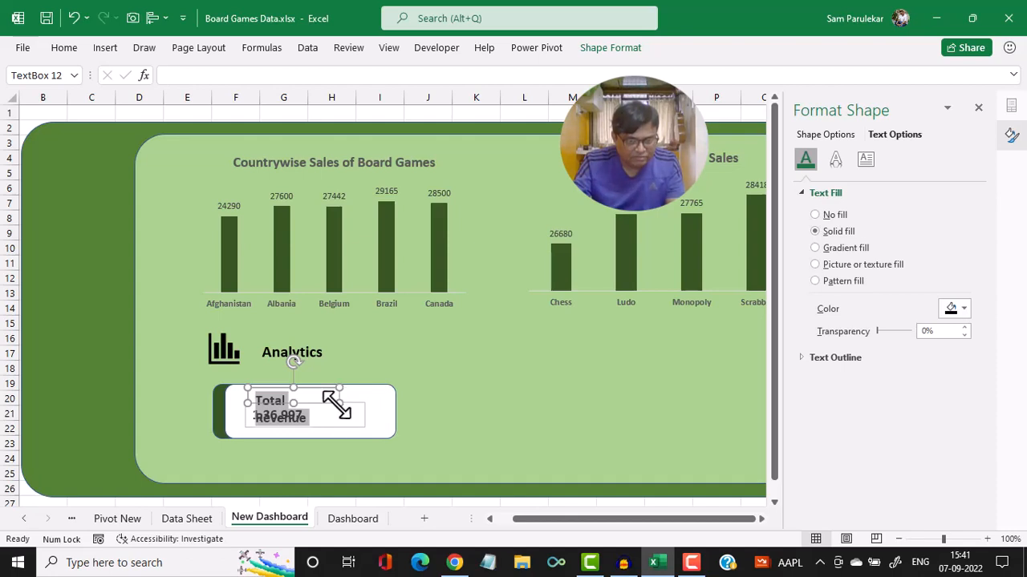
pyautogui.click(356, 407)
pyautogui.click(344, 422)
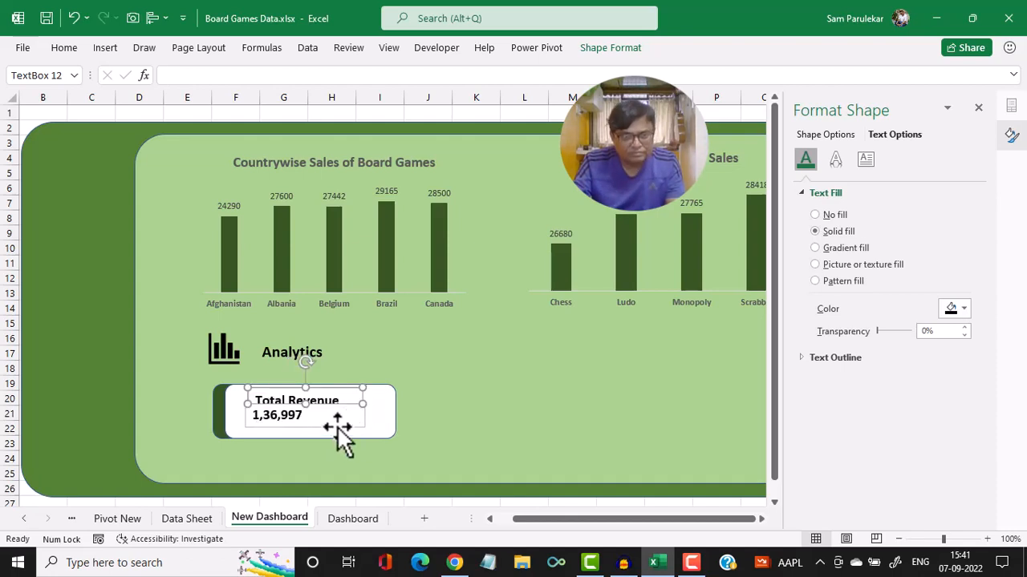
pyautogui.click(337, 426)
pyautogui.moveTo(337, 426); pyautogui.dragTo(340, 433)
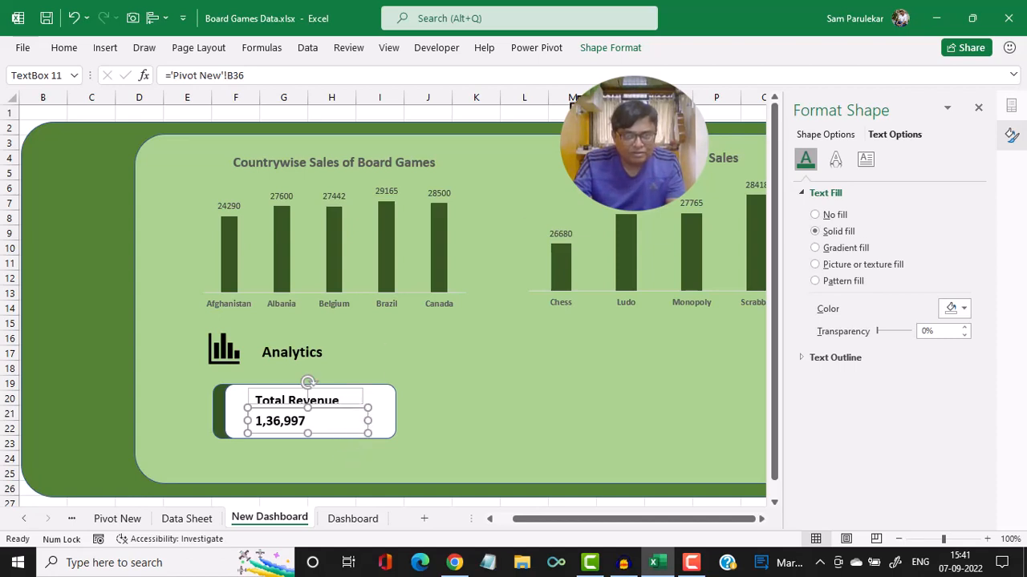
# - Remove the fill and the outline from the linked sales total's text box
pyautogui.click(622, 55)
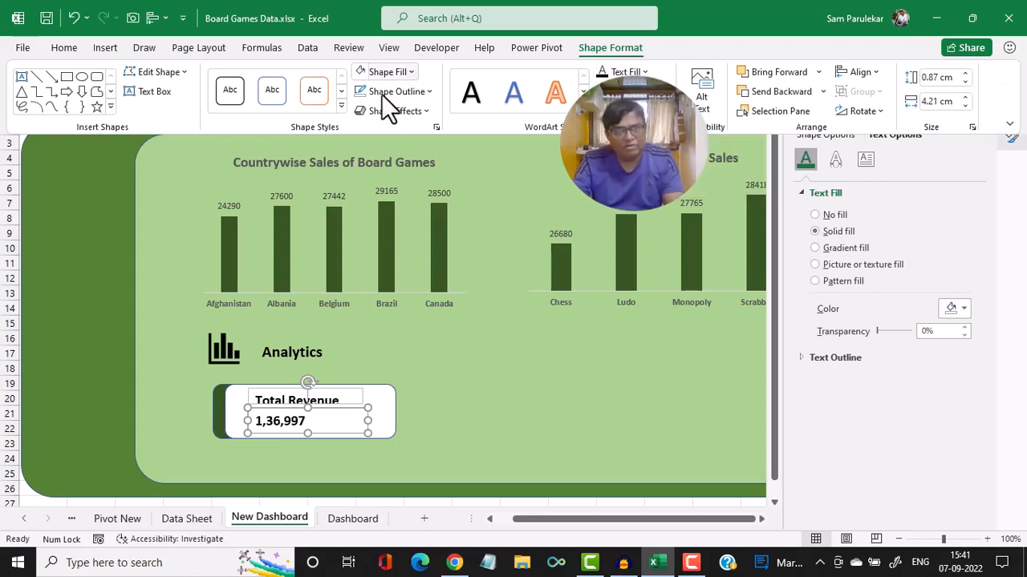
pyautogui.click(408, 71)
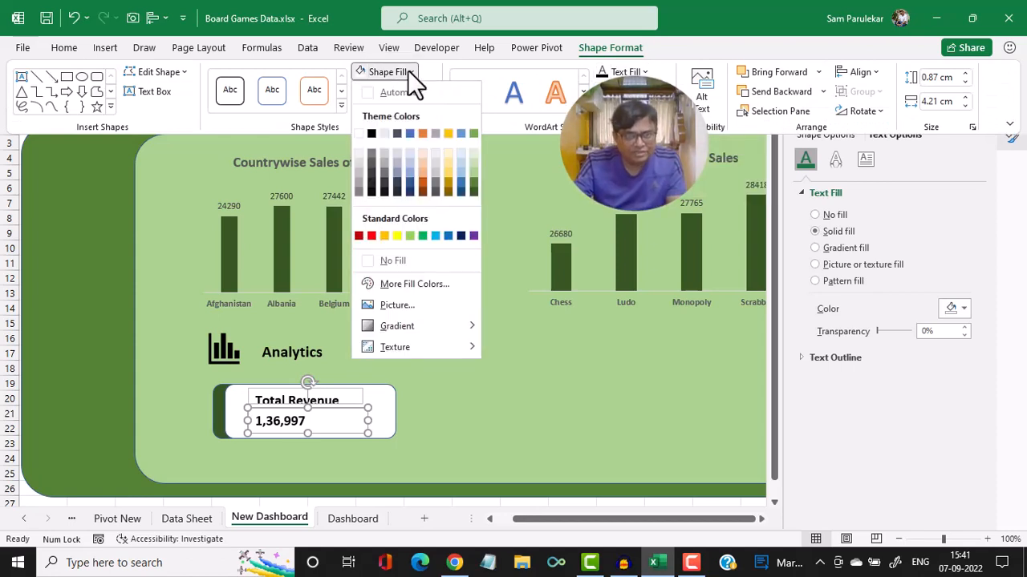
pyautogui.click(401, 260)
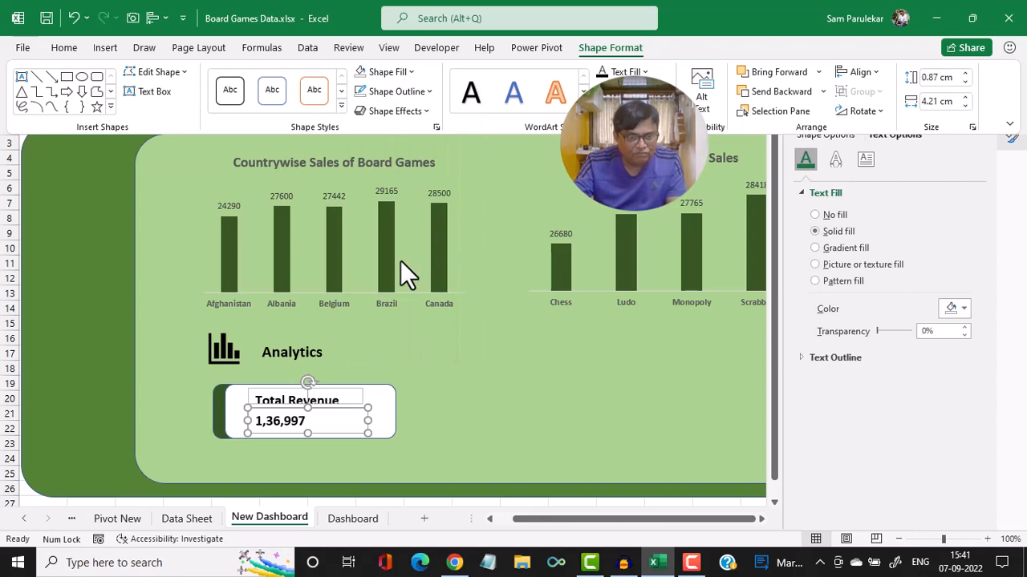
pyautogui.click(427, 91)
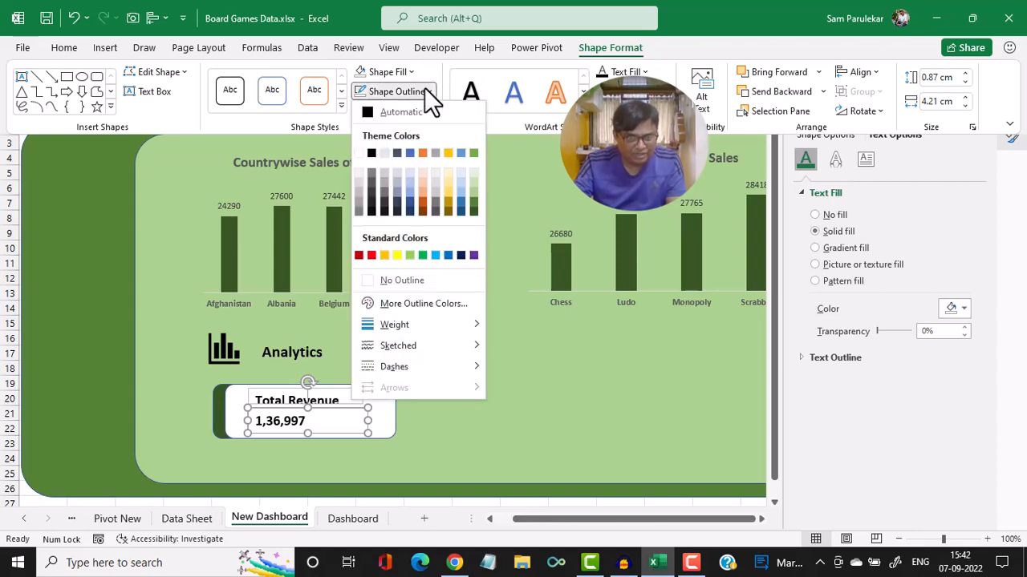
pyautogui.click(402, 282)
# - Set the Total Revenue text box to No Fill and No Outline
pyautogui.click(337, 401)
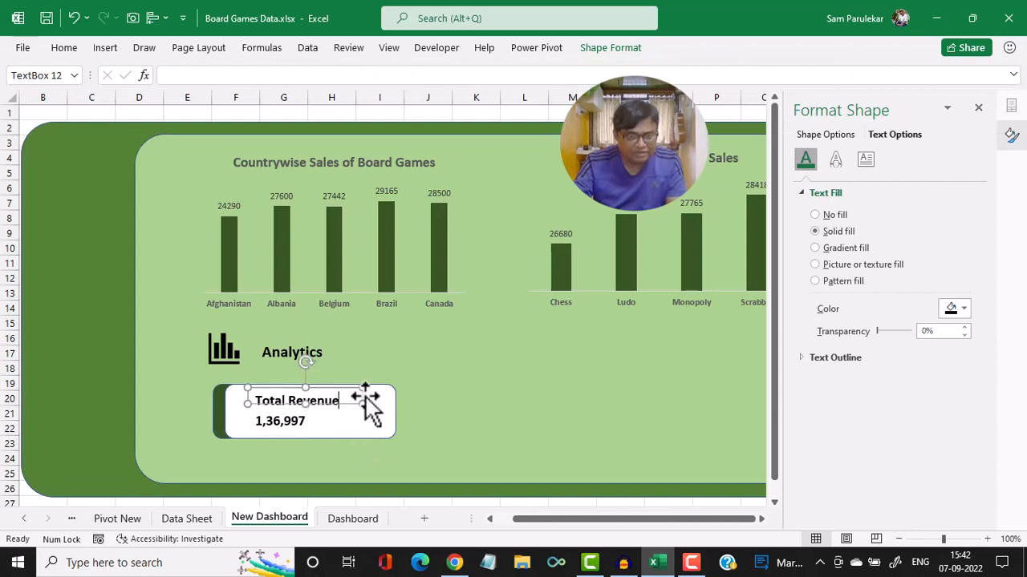
pyautogui.click(605, 50)
pyautogui.click(388, 71)
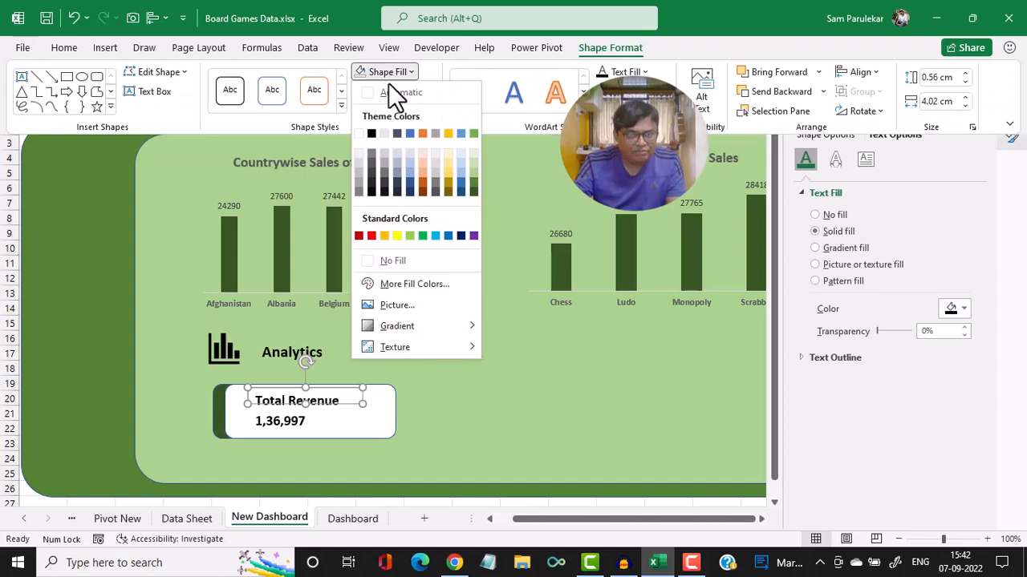
pyautogui.click(375, 262)
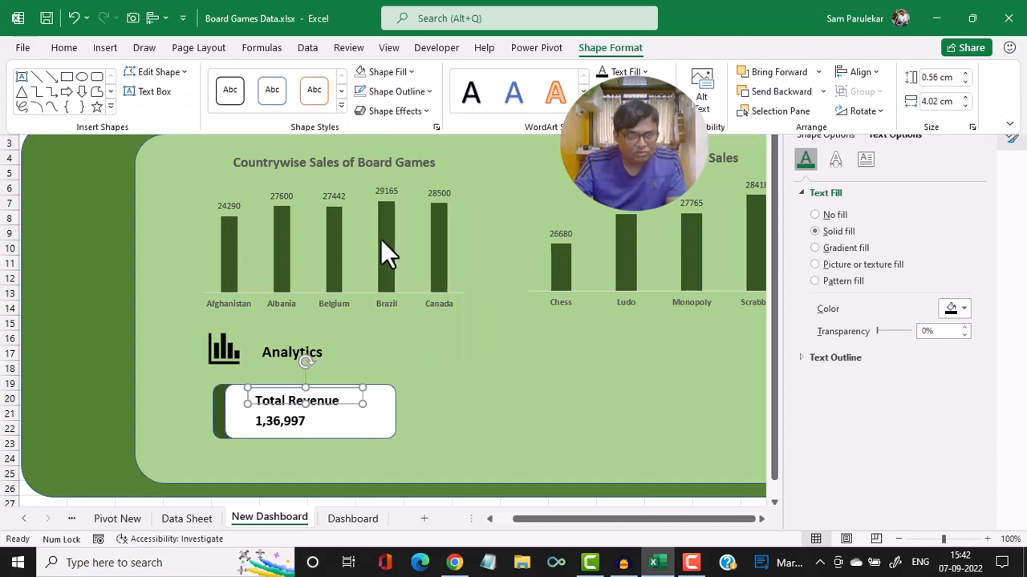
pyautogui.click(428, 91)
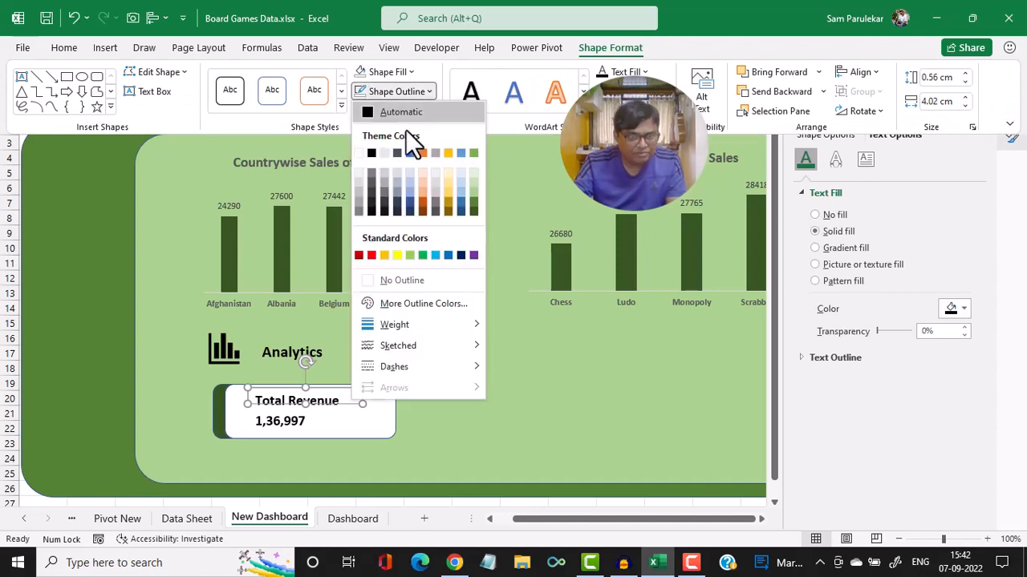
pyautogui.click(366, 278)
pyautogui.click(441, 416)
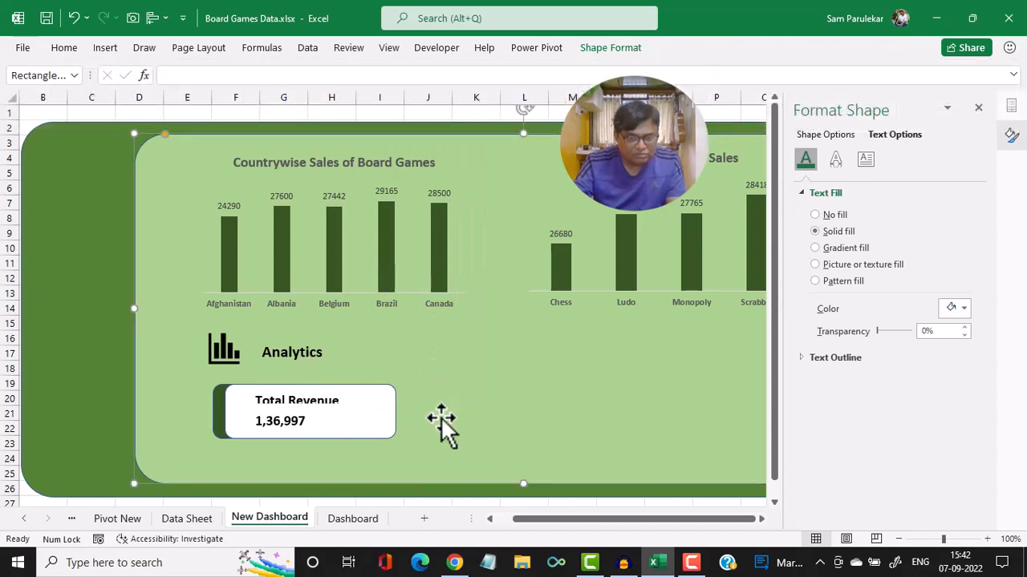
# - Increase the height of the Total Revenue text box until the label's full text fits
pyautogui.click(338, 399)
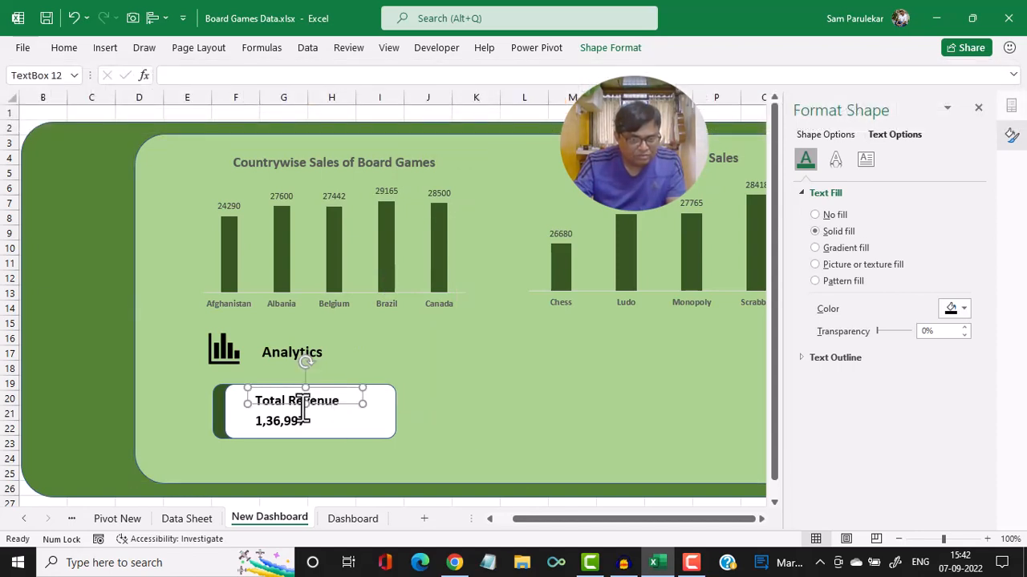
pyautogui.moveTo(305, 405); pyautogui.dragTo(307, 414)
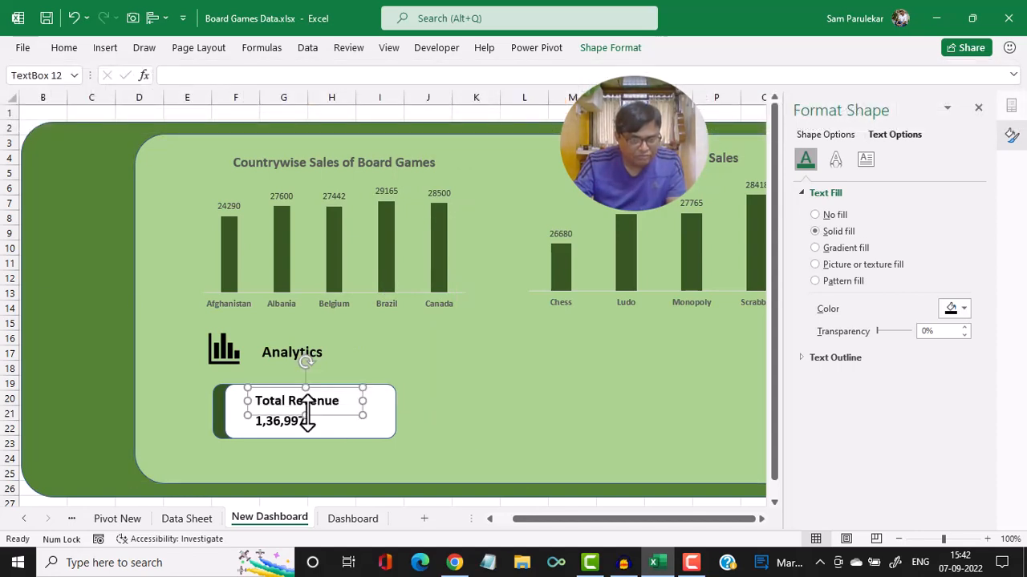
pyautogui.click(457, 401)
# - Shift the Total Revenue label and the sales total closer to the card's dark green edge, then close the shape formatting settings
pyautogui.click(295, 424)
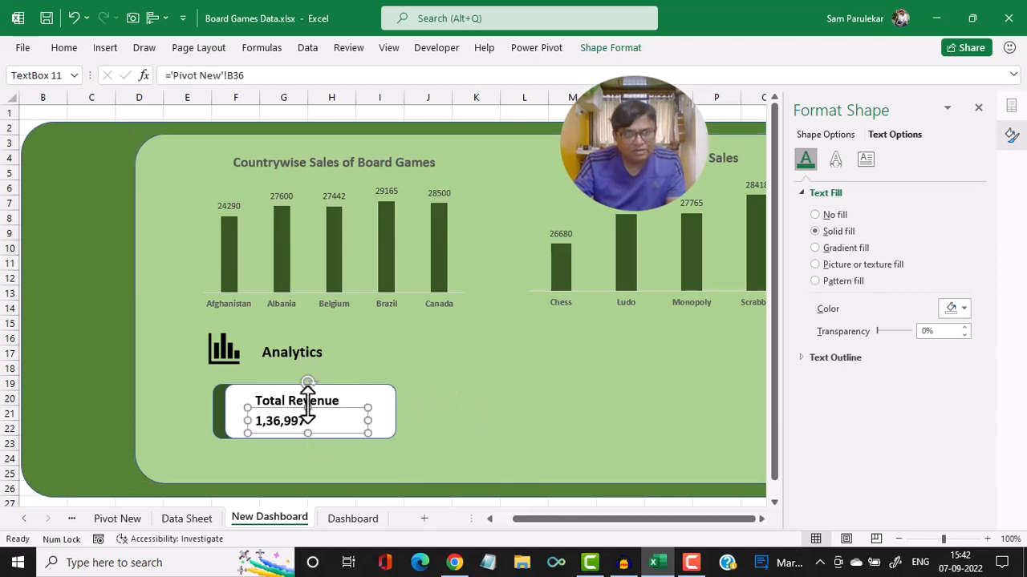
pyautogui.click(310, 401)
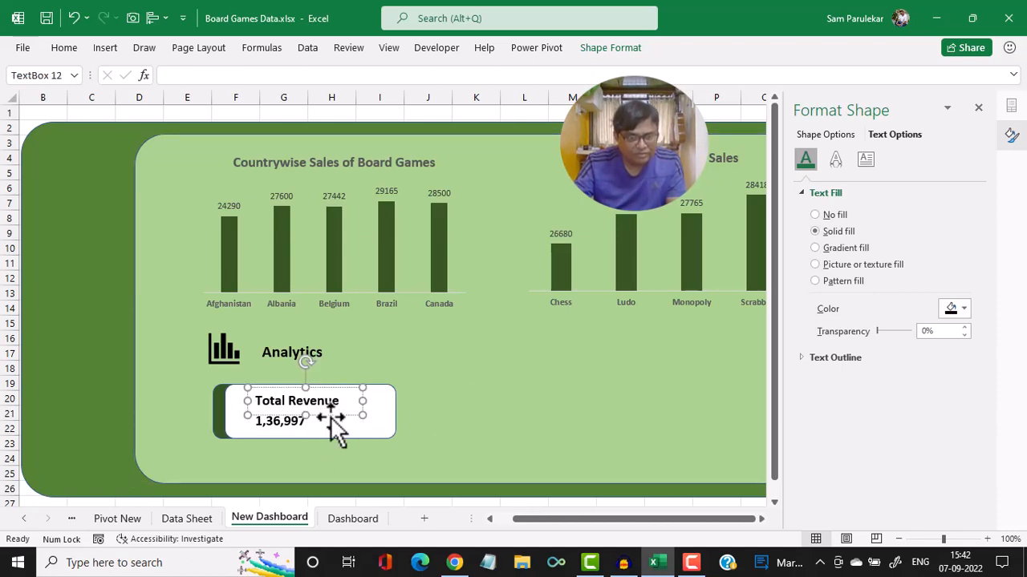
pyautogui.moveTo(332, 416); pyautogui.dragTo(315, 431)
pyautogui.click(295, 426)
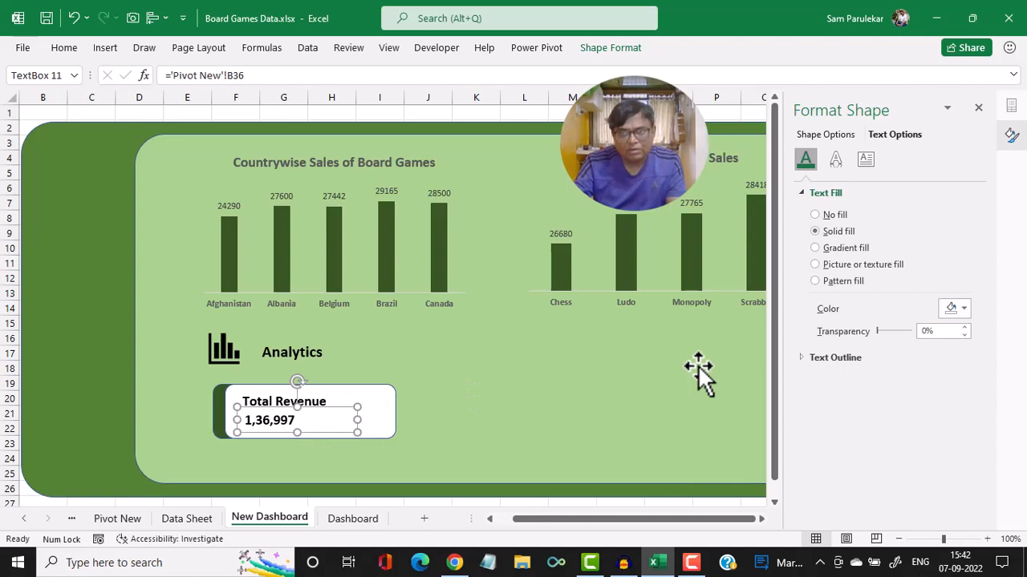
pyautogui.click(978, 108)
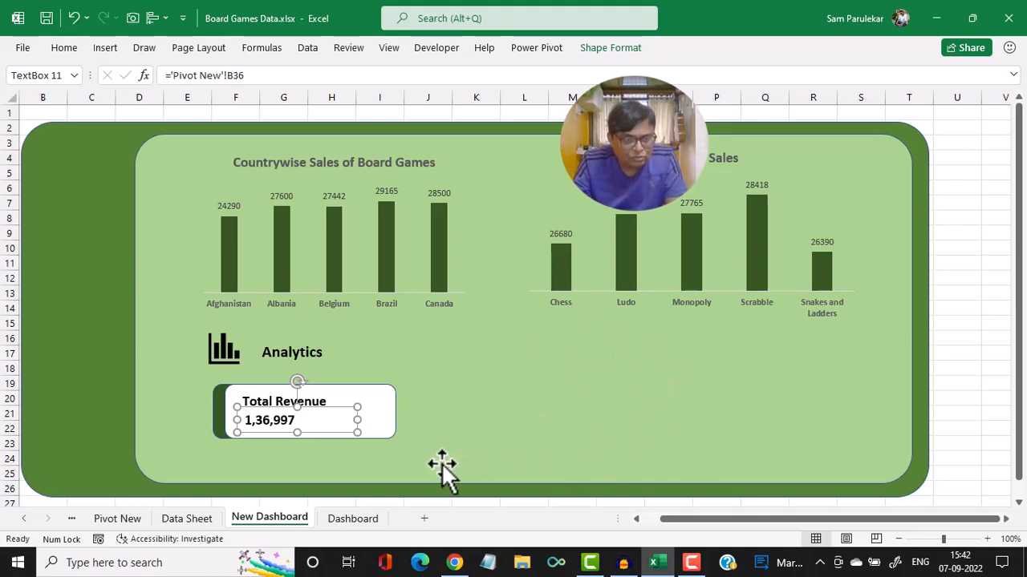
# - On the Pivot New sheet, copy the Sum of Sales pivot table in A35:A36 to A39 and add Country Name to its rows
pyautogui.click(119, 519)
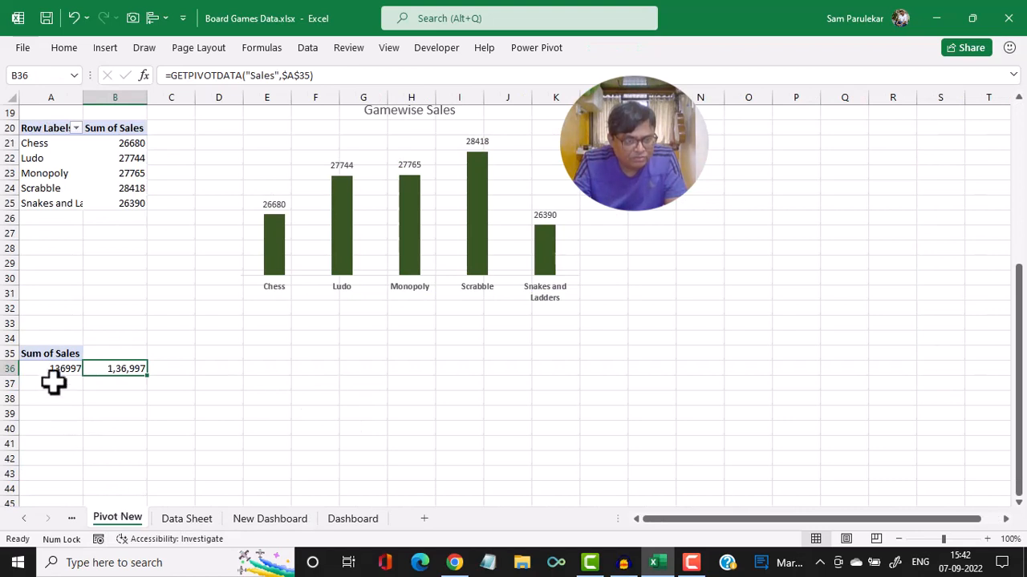
pyautogui.moveTo(51, 358); pyautogui.dragTo(48, 367)
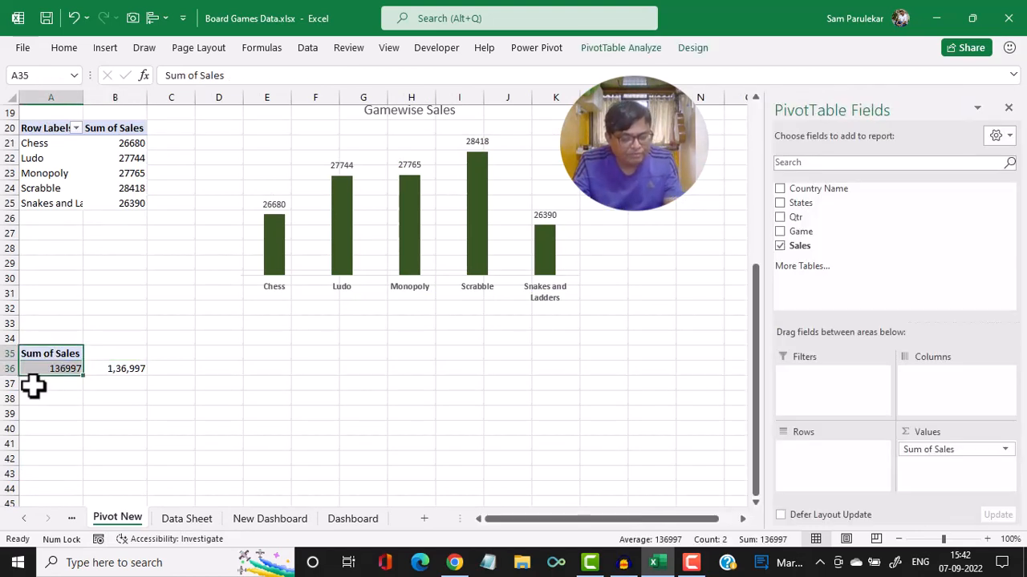
pyautogui.hotkey('ctrl', 'c')
pyautogui.click(34, 415)
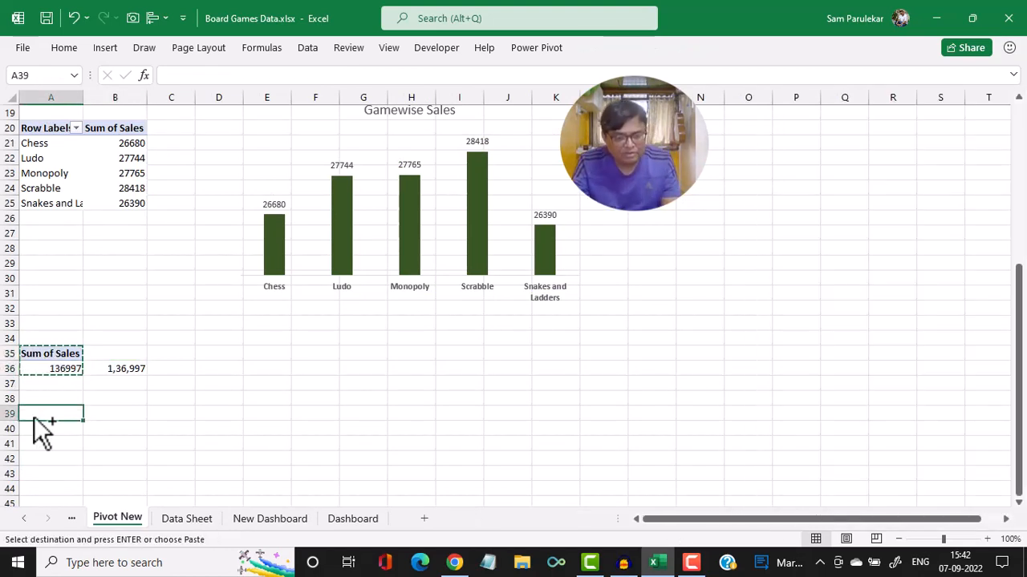
pyautogui.hotkey('ctrl', 'v')
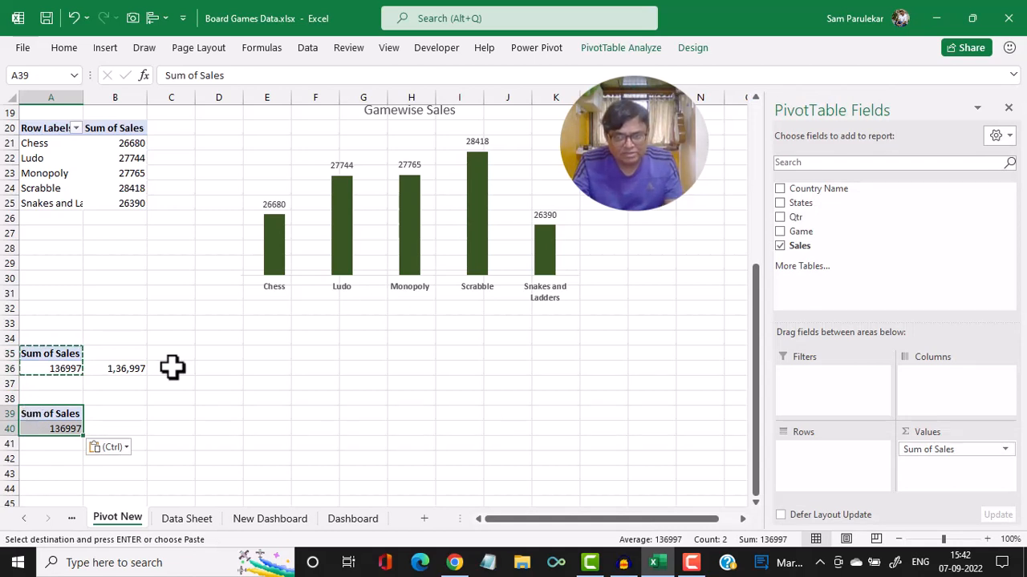
pyautogui.moveTo(830, 188); pyautogui.dragTo(828, 451)
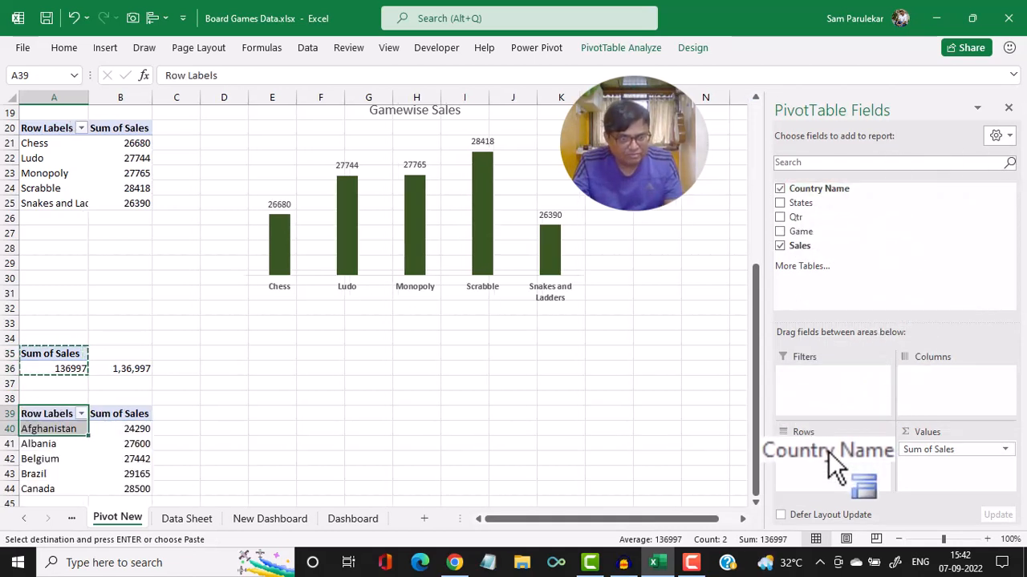
# - Filter the country pivot table at A39 to show the Top 3 items by Sum of Sales
pyautogui.click(80, 414)
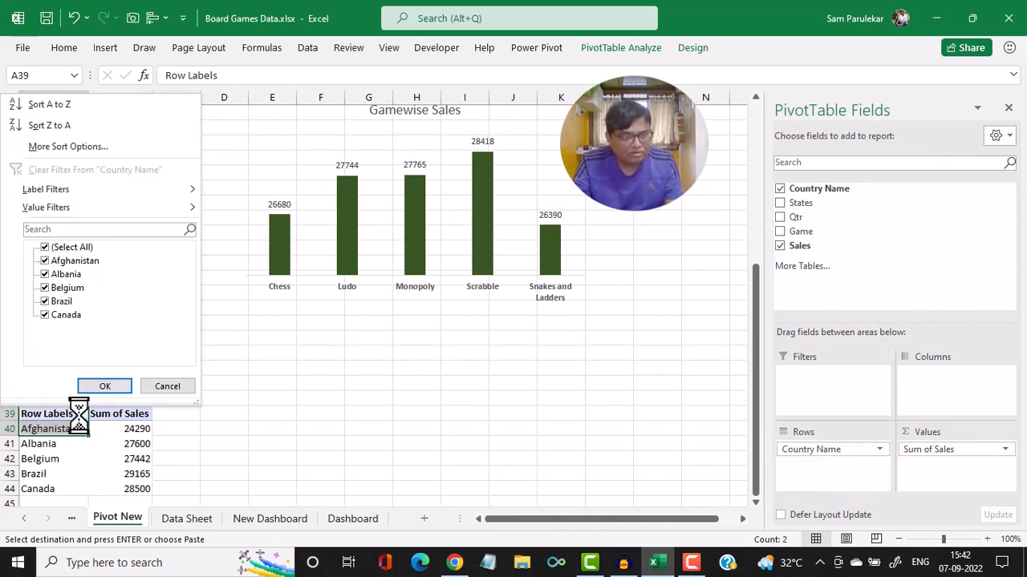
pyautogui.moveTo(181, 207)
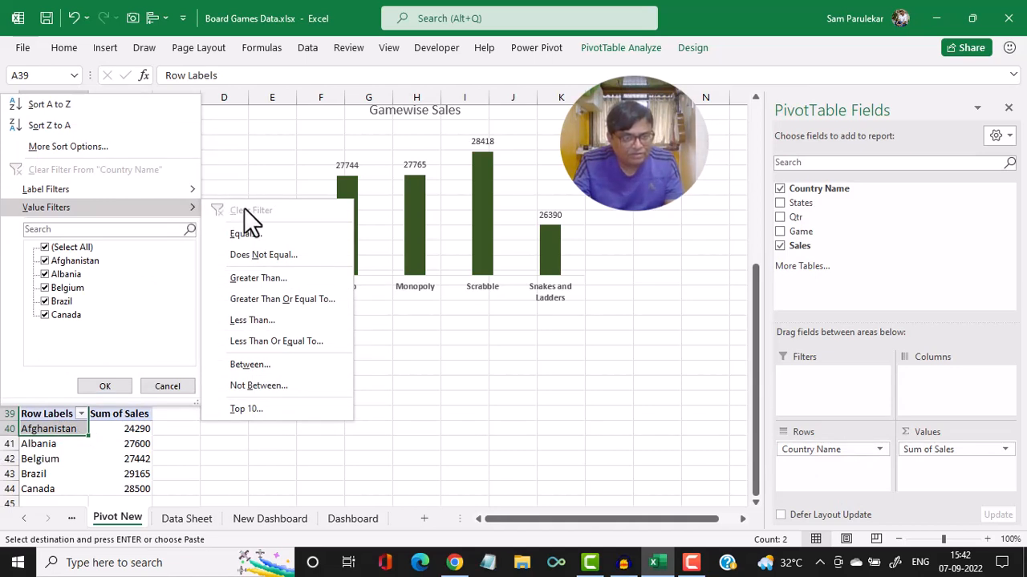
pyautogui.click(241, 408)
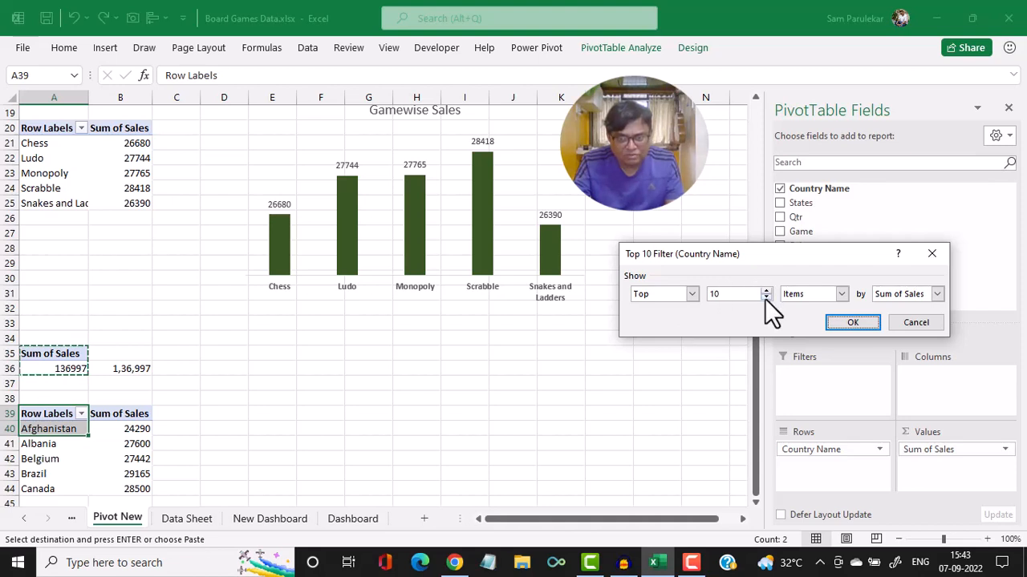
pyautogui.click(766, 297)
pyautogui.click(766, 297)
pyautogui.click(766, 297)
pyautogui.click(766, 298)
pyautogui.click(766, 298)
pyautogui.click(766, 297)
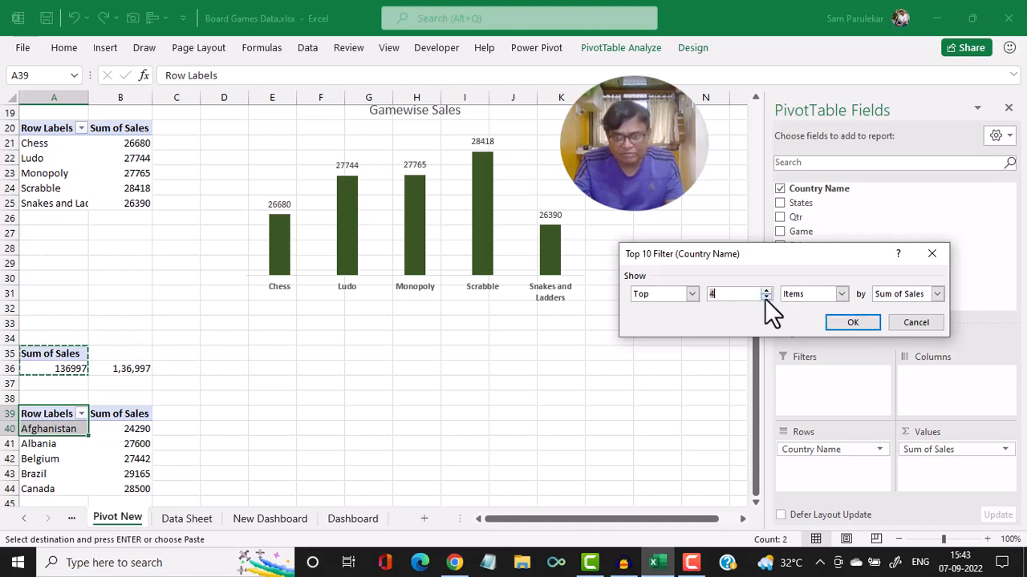
pyautogui.click(766, 297)
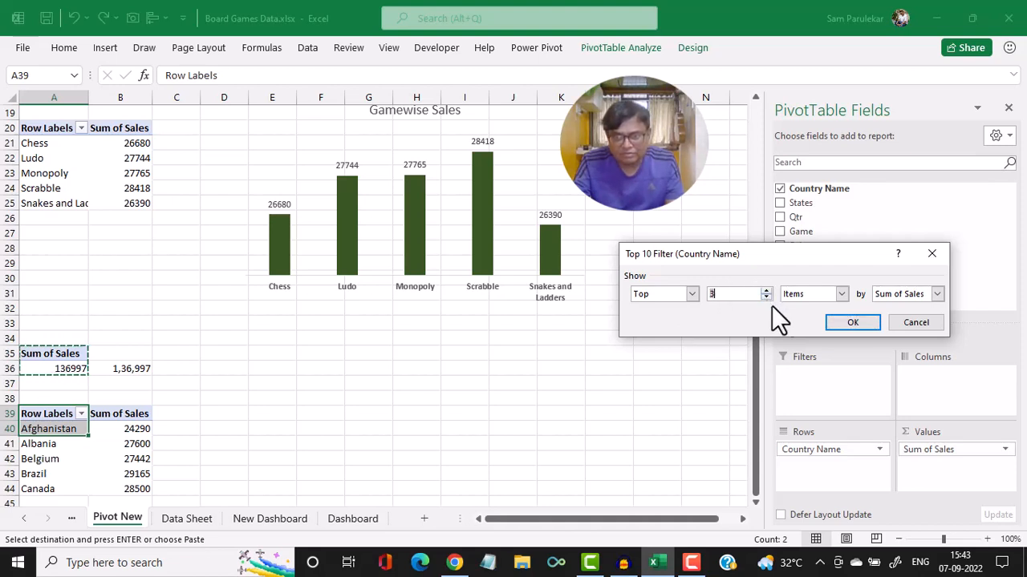
pyautogui.click(845, 321)
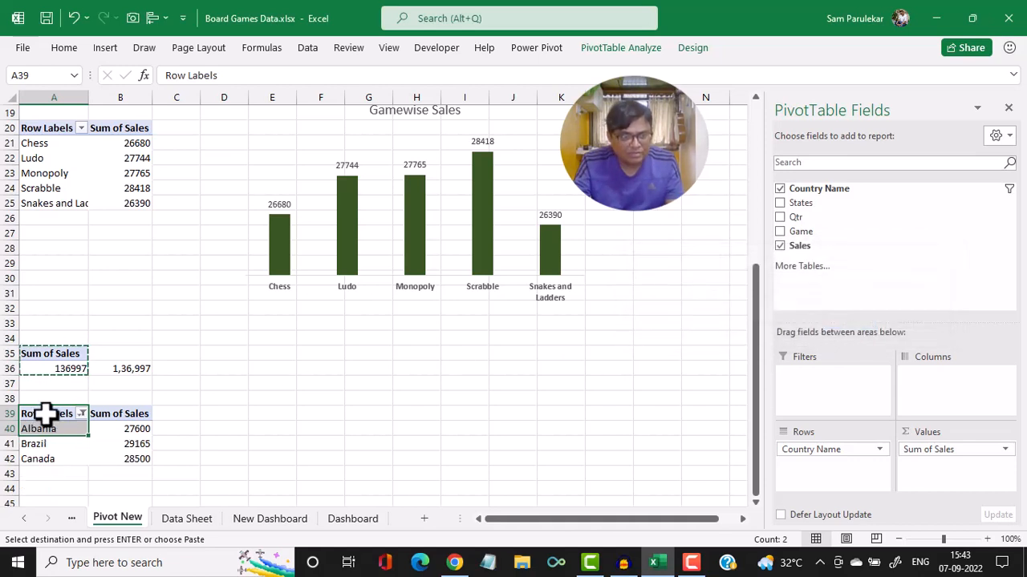
# - Insert a 2-D clustered bar chart from the filtered country pivot table in A39:B42
pyautogui.moveTo(43, 412); pyautogui.dragTo(128, 459)
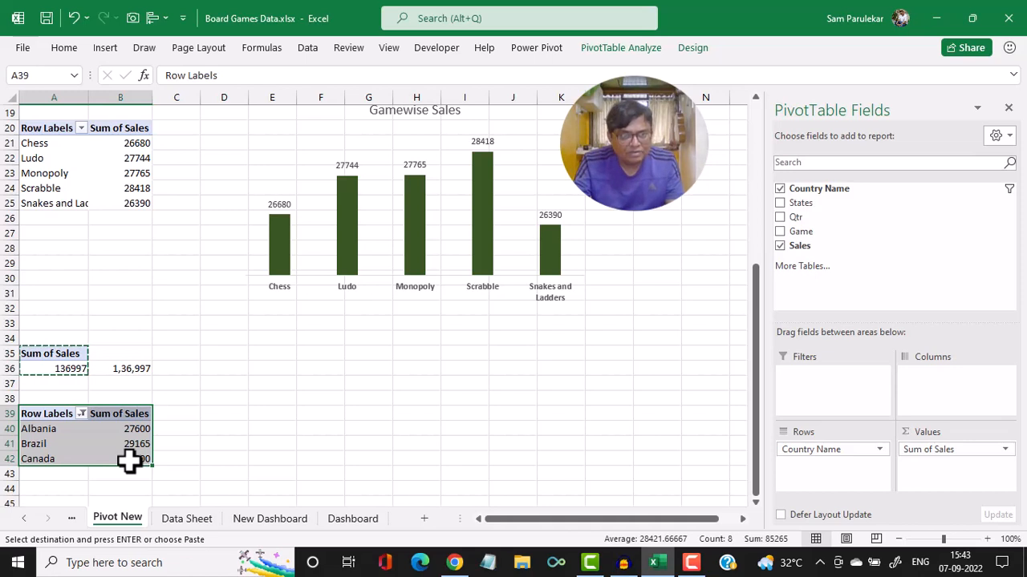
pyautogui.click(96, 48)
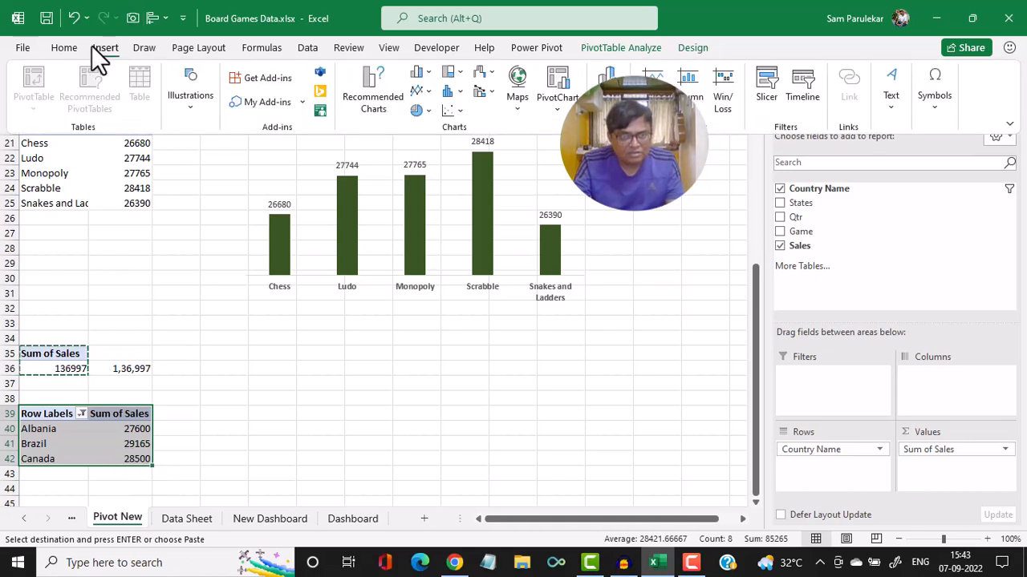
pyautogui.click(418, 73)
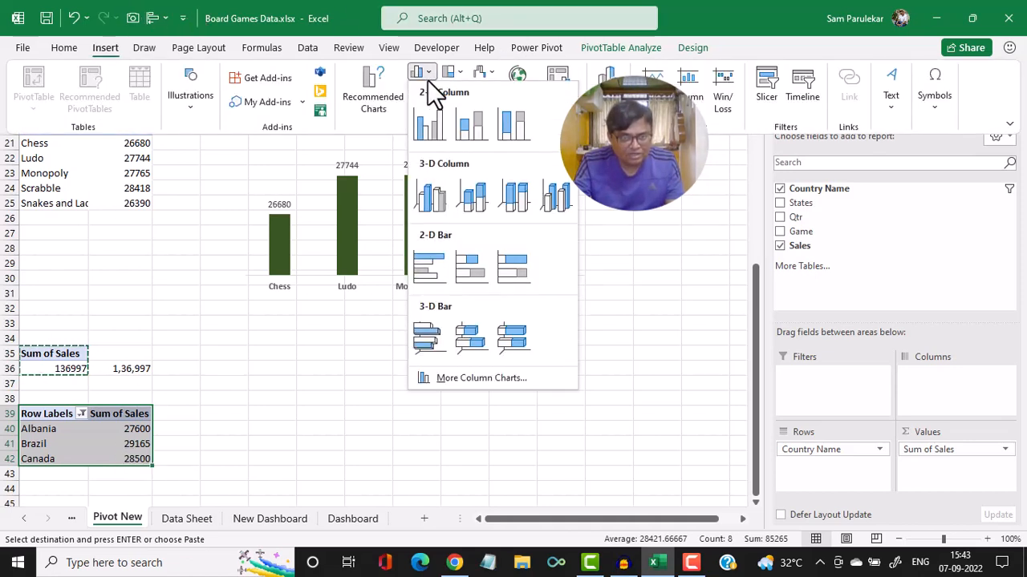
pyautogui.click(421, 258)
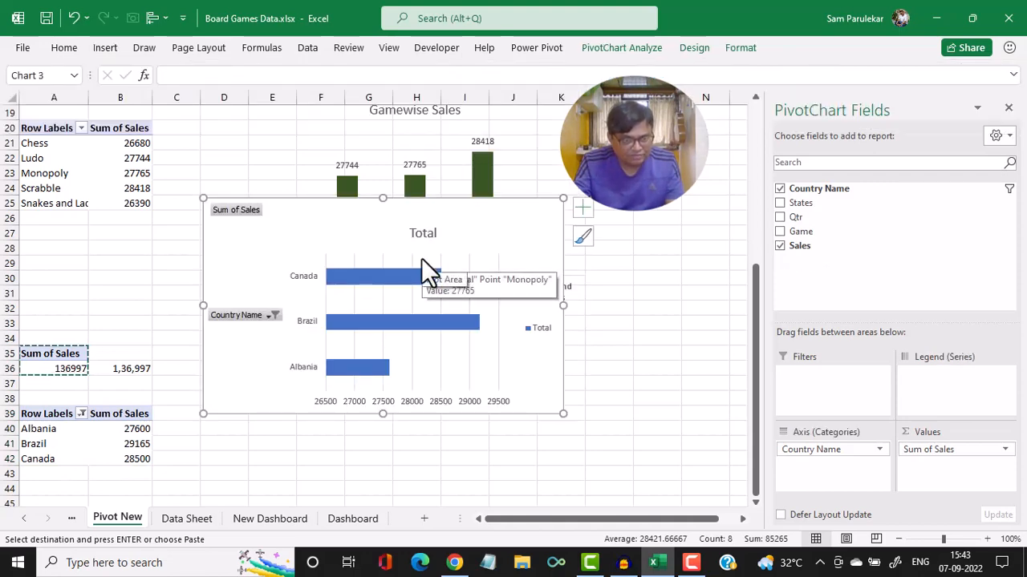
# - Sort the country pivot table's Sum of Sales values from smallest to largest
pyautogui.click(129, 439)
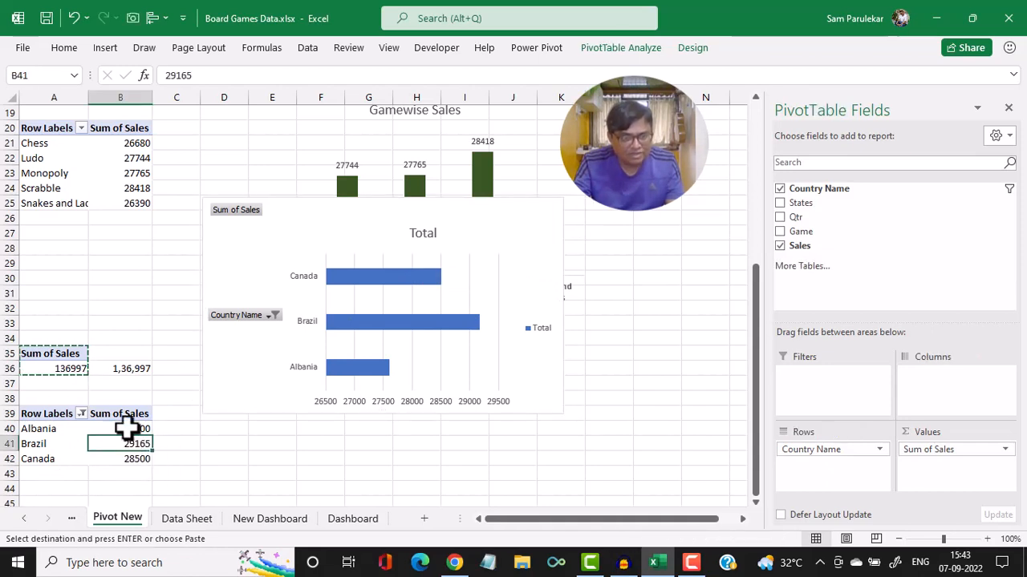
pyautogui.rightClick(127, 429)
pyautogui.moveTo(208, 270)
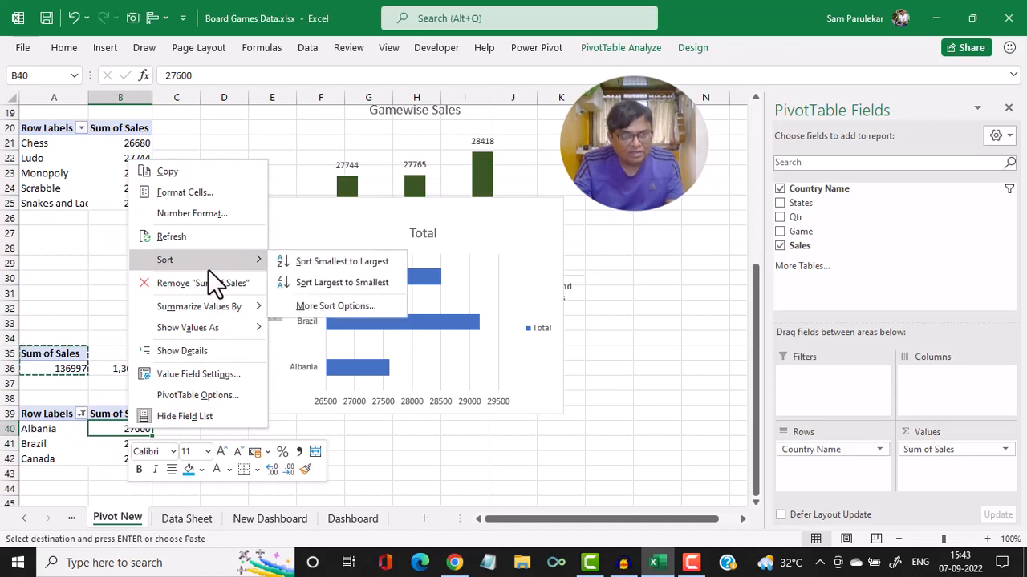
pyautogui.click(342, 261)
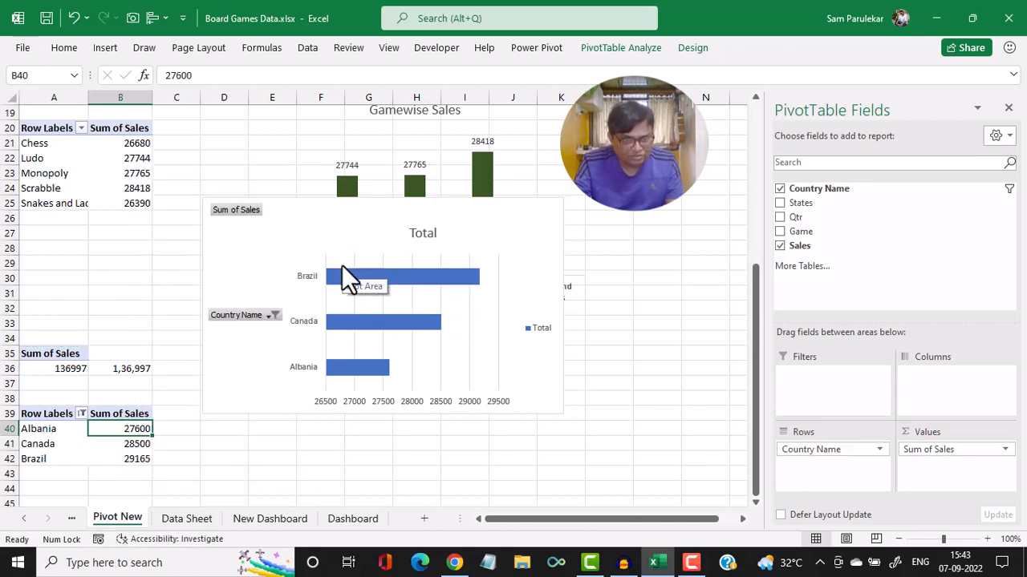
# - Hide all field buttons on the new country bar chart
pyautogui.click(552, 207)
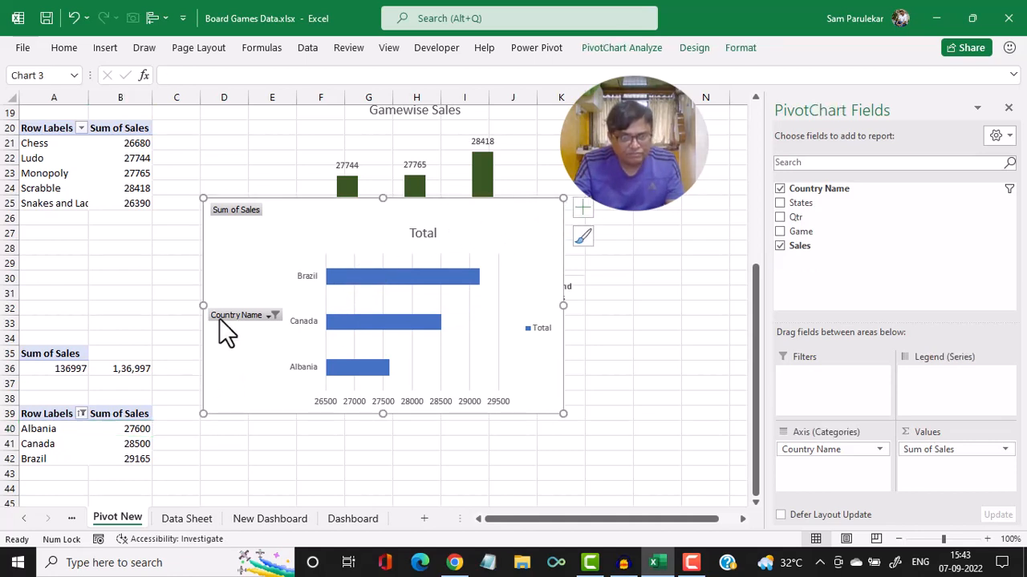
pyautogui.rightClick(243, 316)
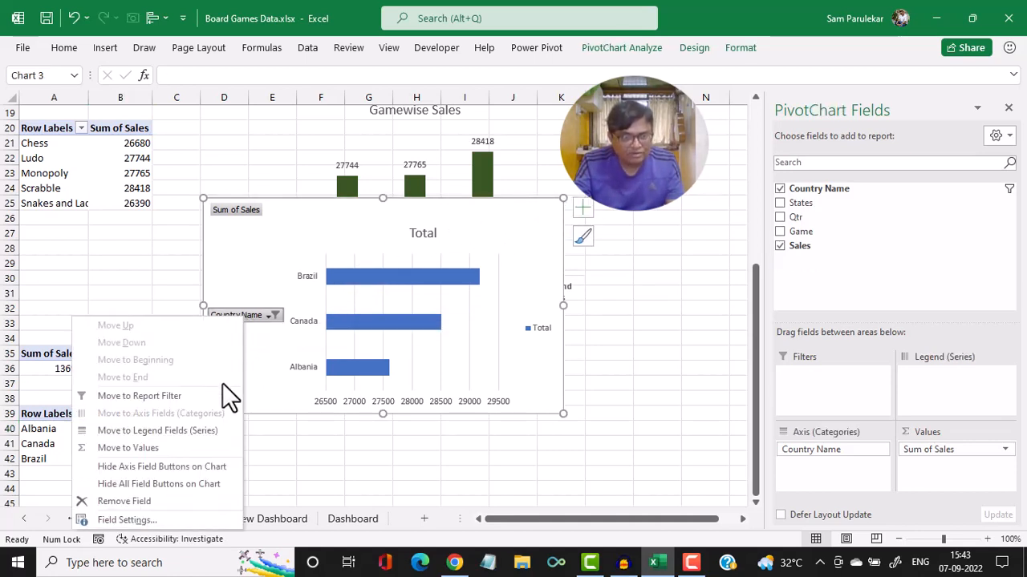
pyautogui.click(179, 485)
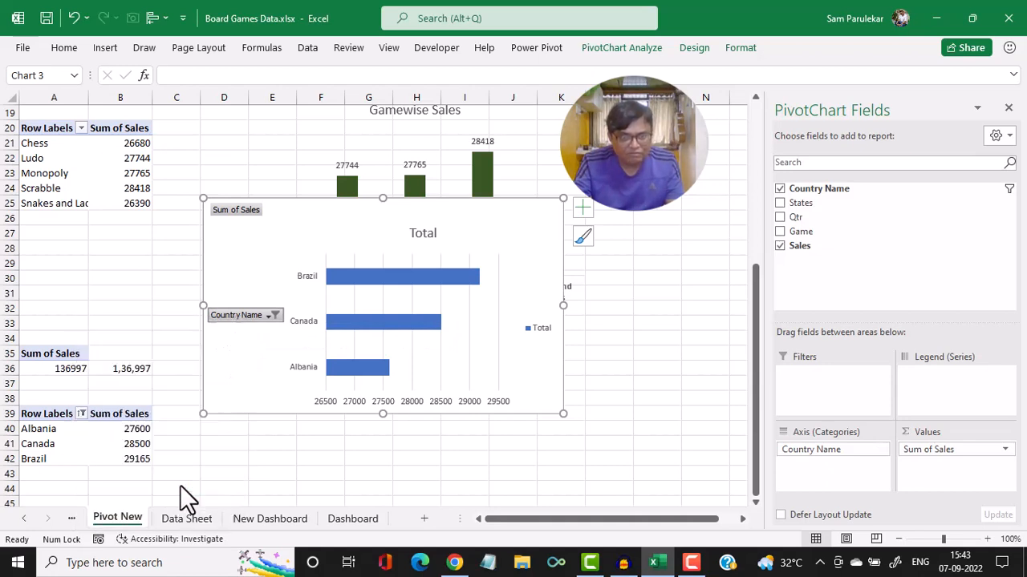
# - Delete the Total legend and the horizontal value axis from the country bar chart
pyautogui.click(534, 322)
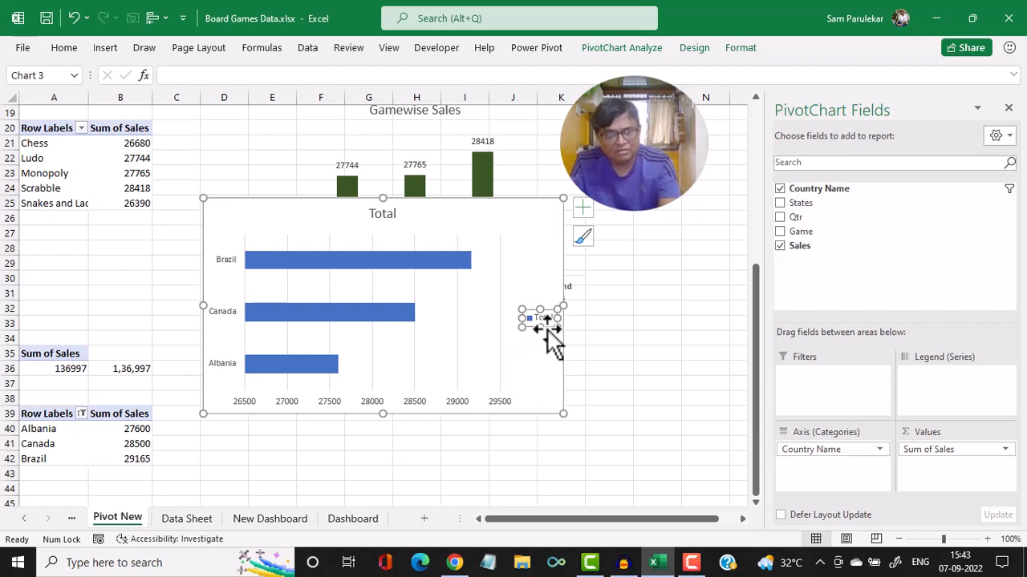
pyautogui.press('Delete')
pyautogui.click(346, 401)
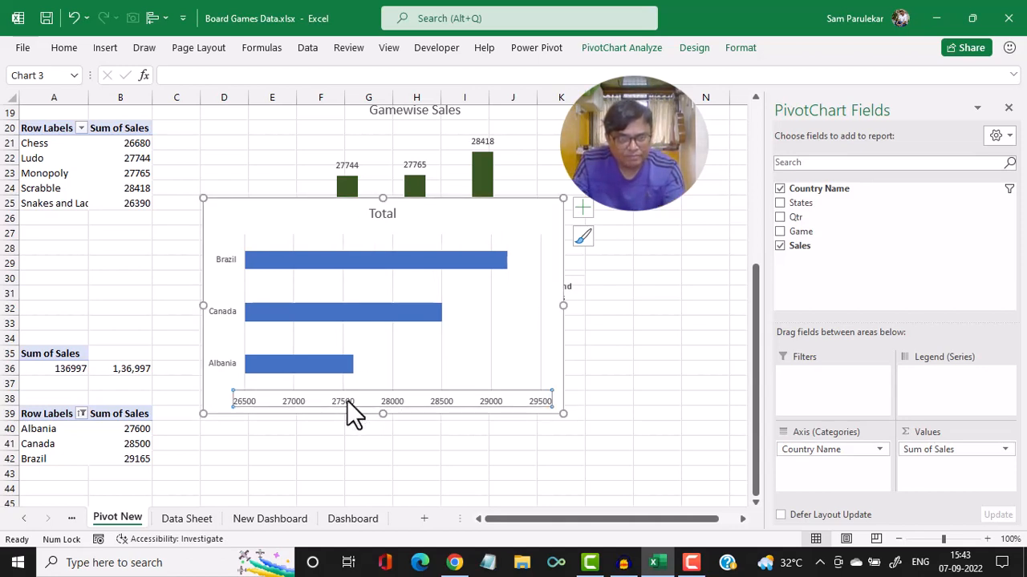
pyautogui.press('Delete')
# - Add data labels to the country chart's bars and move the chart below the Gamewise Sales chart
pyautogui.click(328, 378)
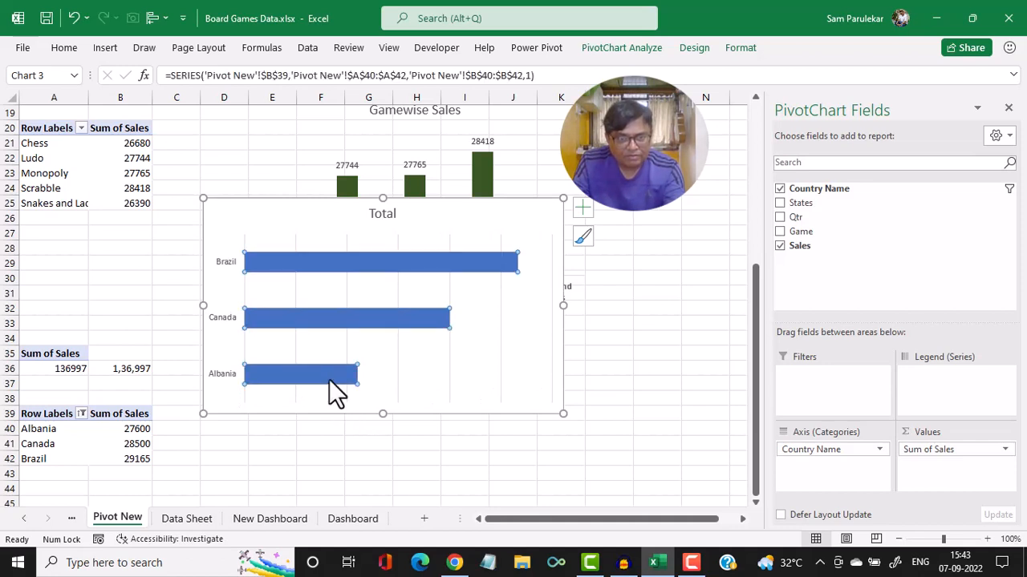
pyautogui.rightClick(329, 378)
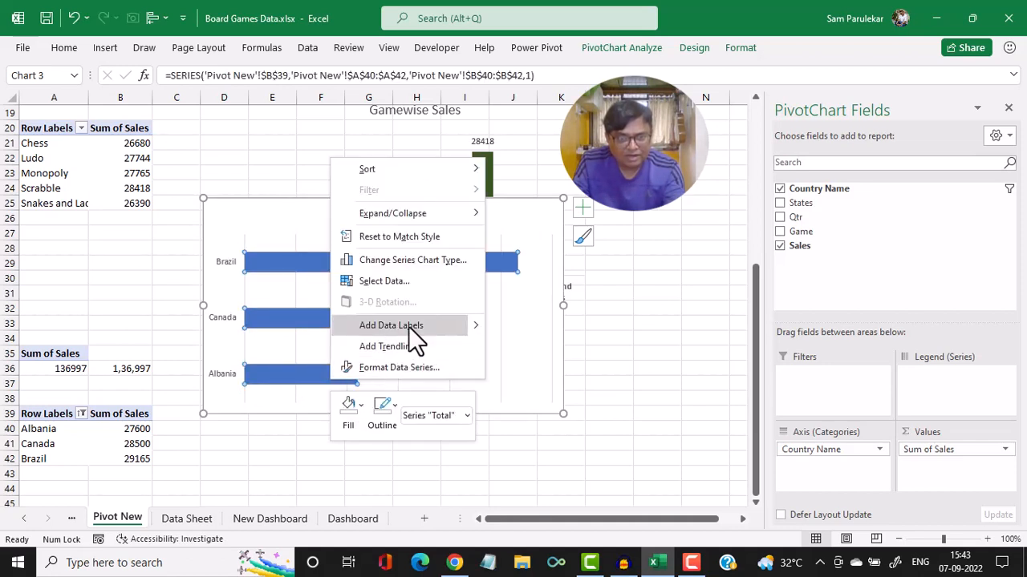
pyautogui.click(409, 326)
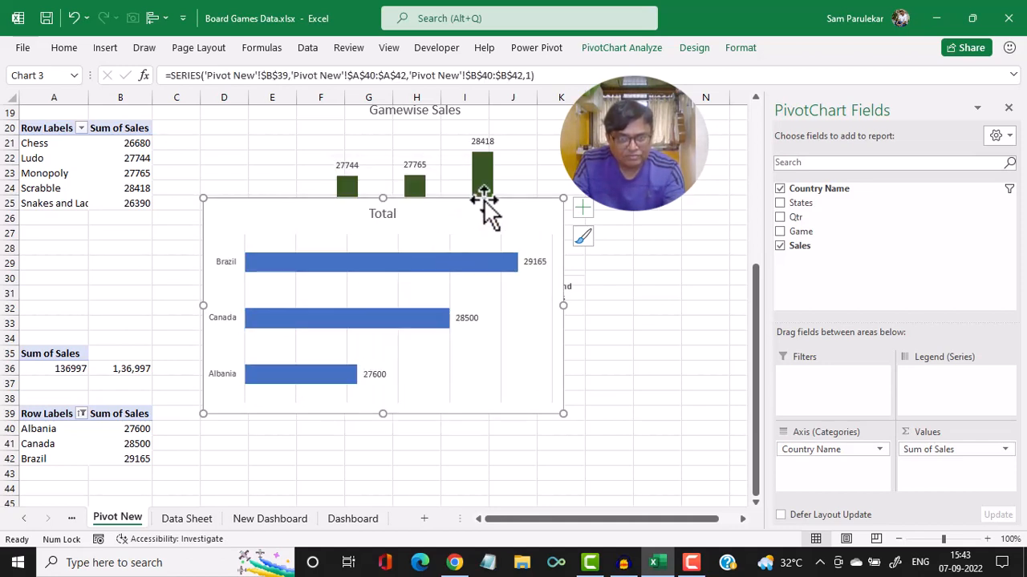
pyautogui.moveTo(481, 207); pyautogui.dragTo(514, 313)
# - Change the country bar chart's title to "Top 3 Revenue Generators Countrywise"
pyautogui.click(412, 324)
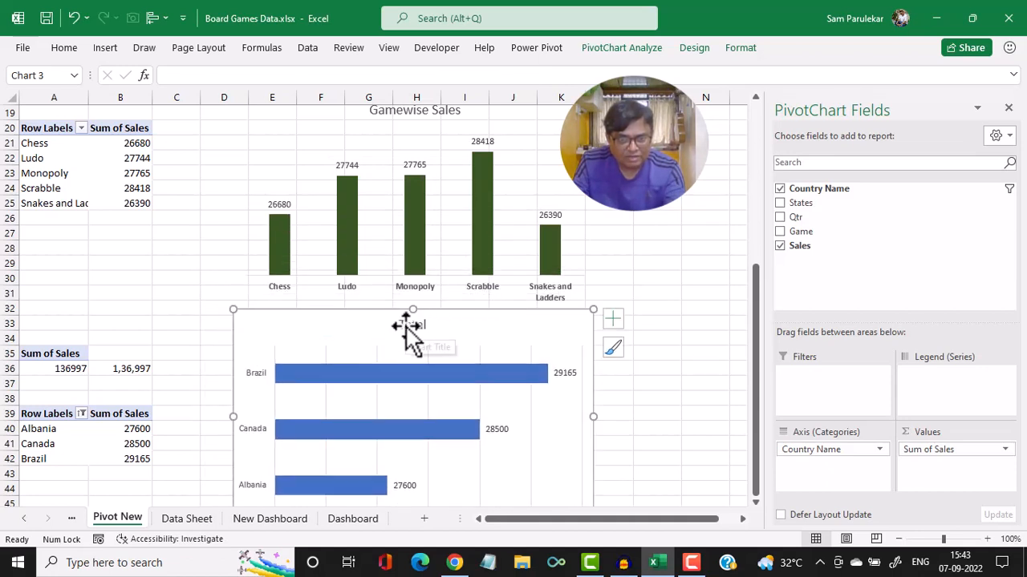
pyautogui.doubleClick(408, 325)
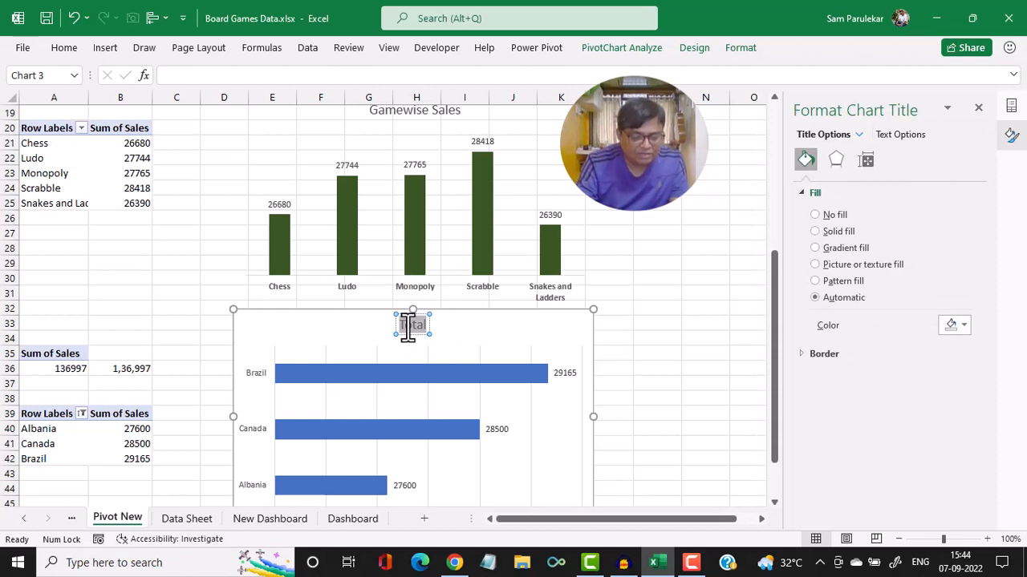
pyautogui.write('Top')
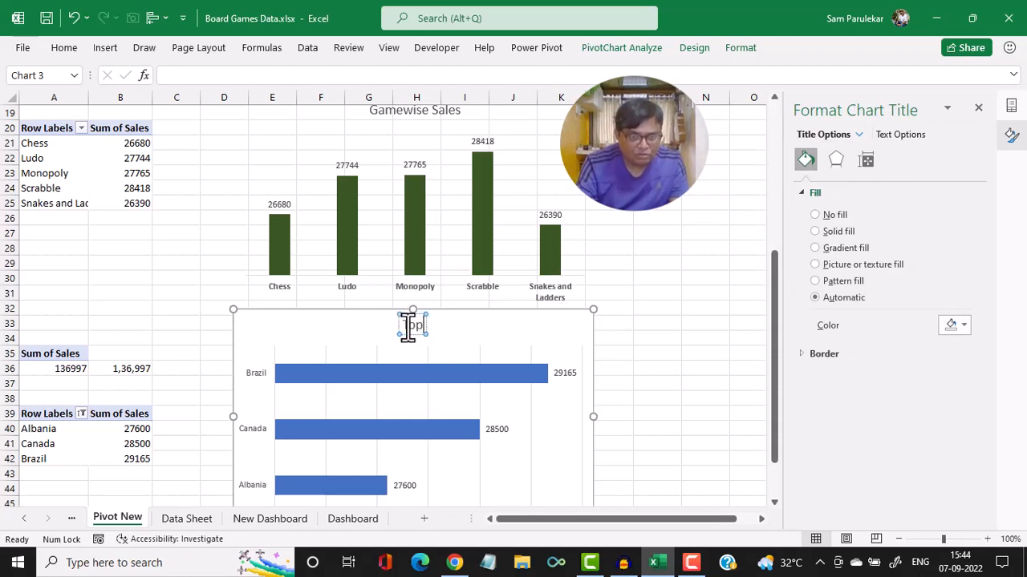
pyautogui.write(' 3')
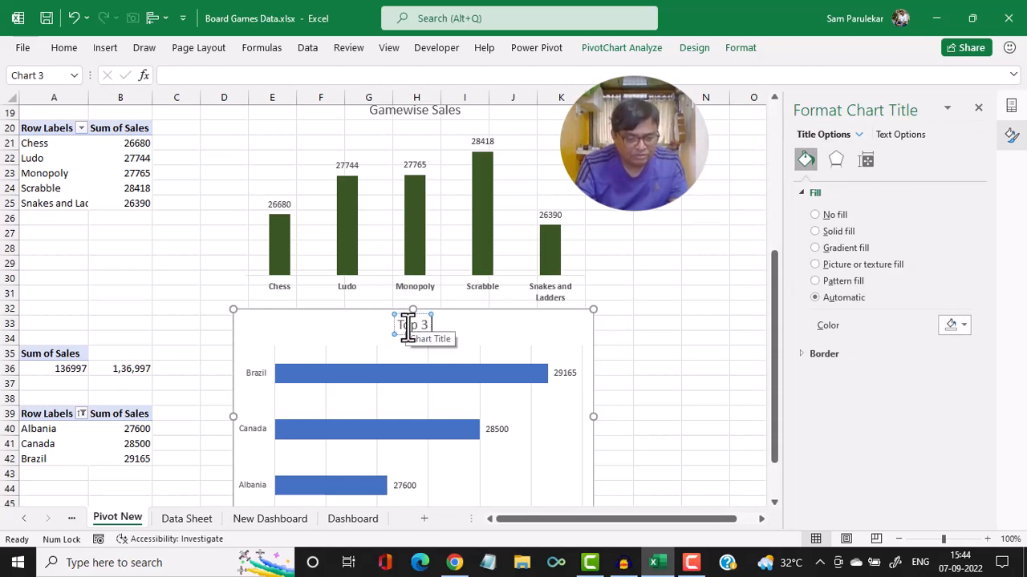
pyautogui.write(' Revenue')
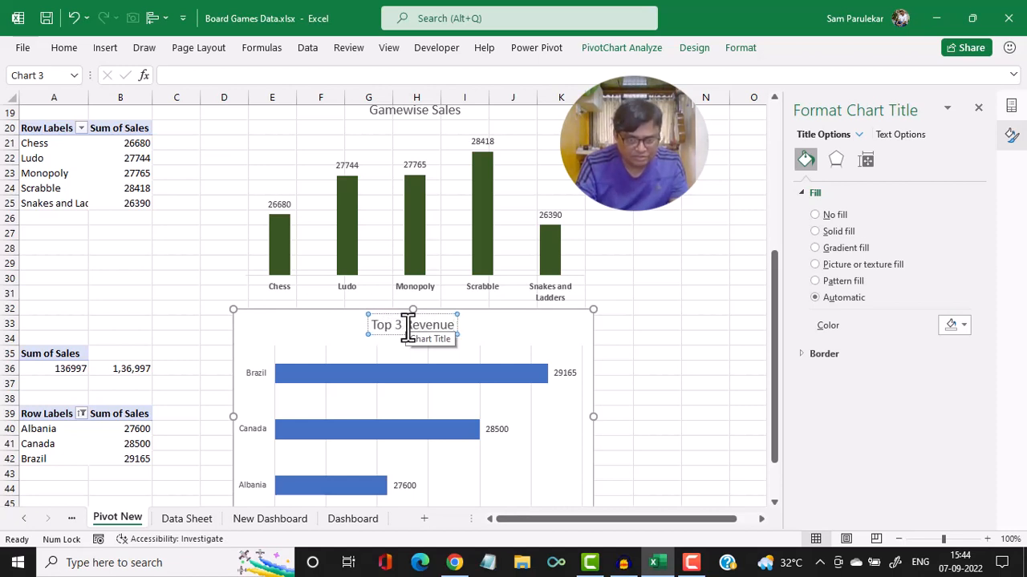
pyautogui.write(' Gene')
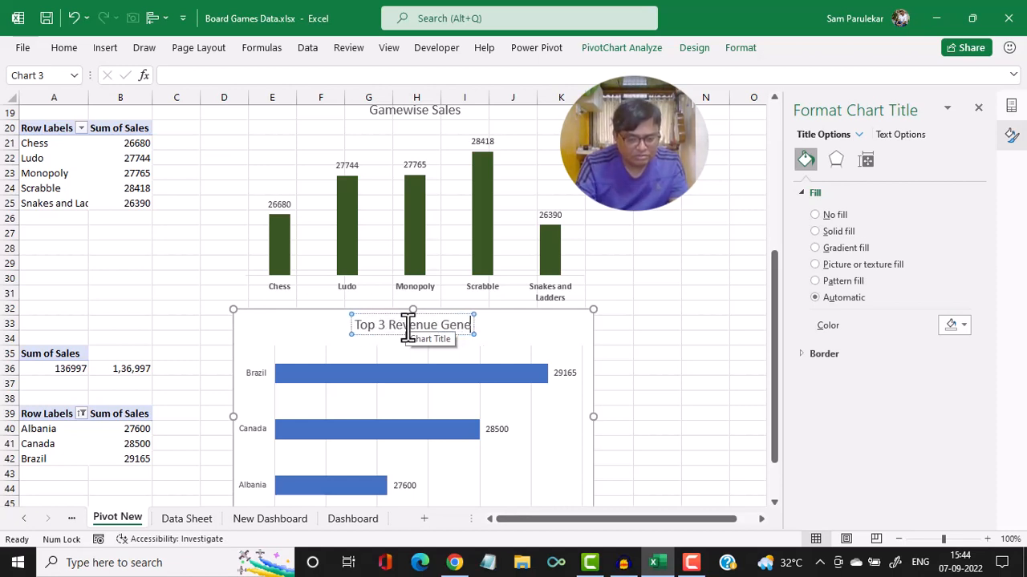
pyautogui.write('ratoes')
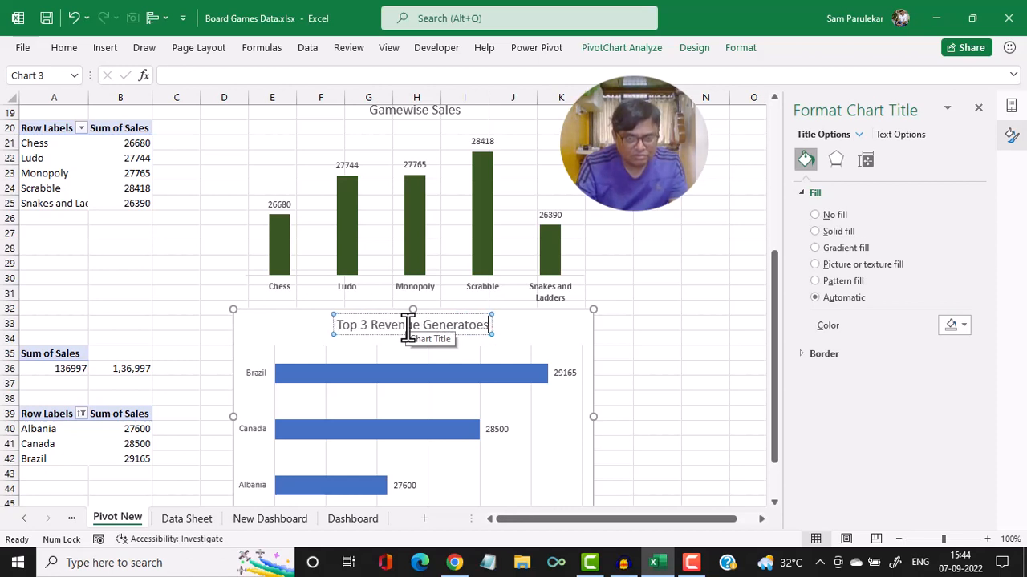
pyautogui.press('BackSpace')
pyautogui.press('BackSpace')
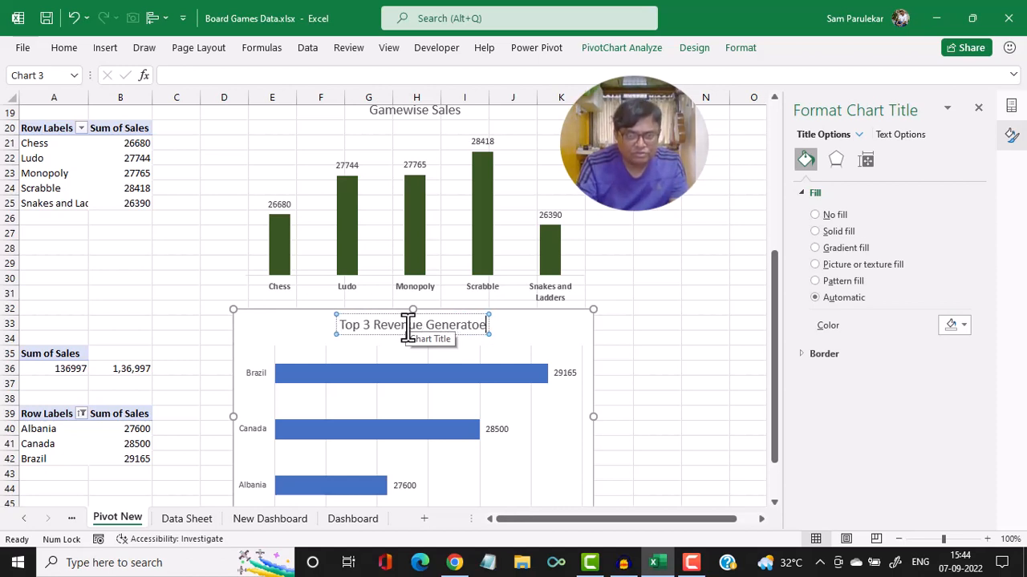
pyautogui.write('rs')
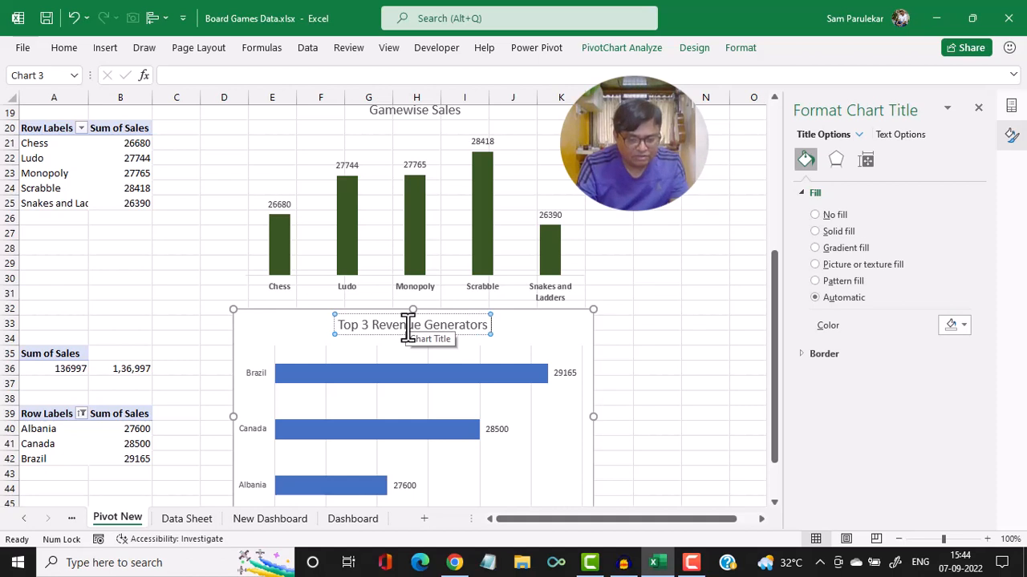
pyautogui.write(' Country')
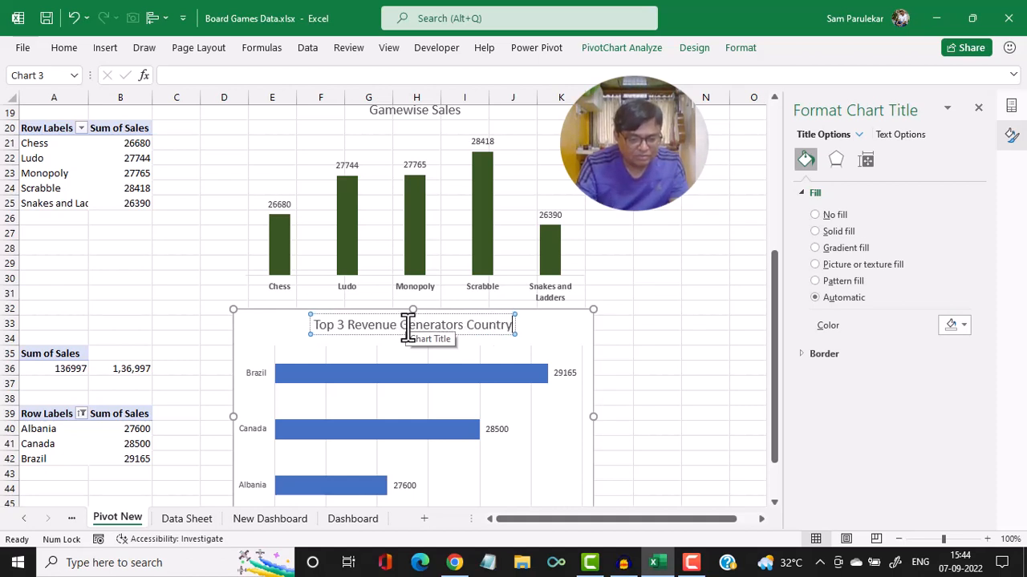
pyautogui.write('wise')
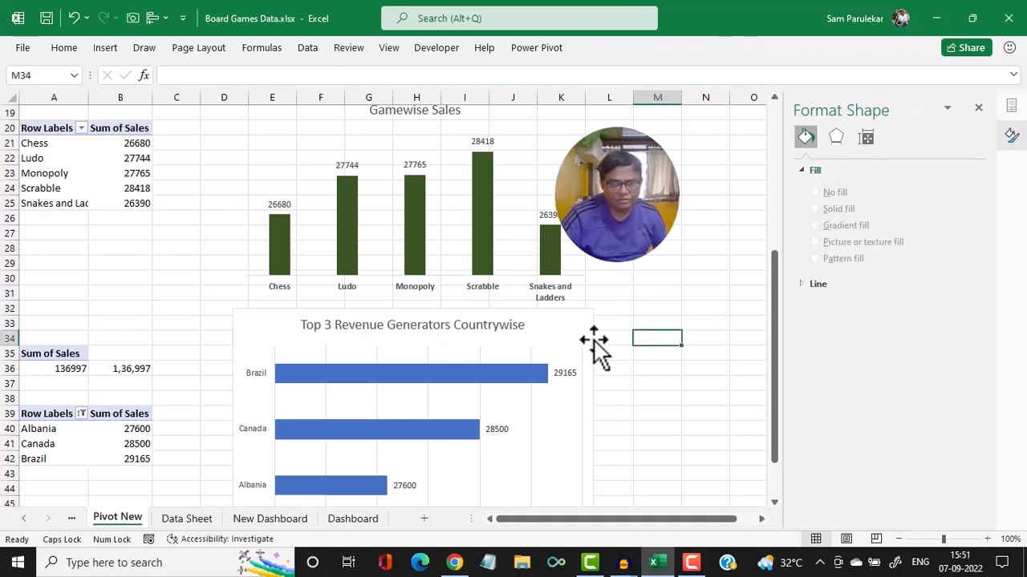
# - Remove the fill and the outline from the Top 3 Revenue Generators Countrywise chart area
pyautogui.click(594, 341)
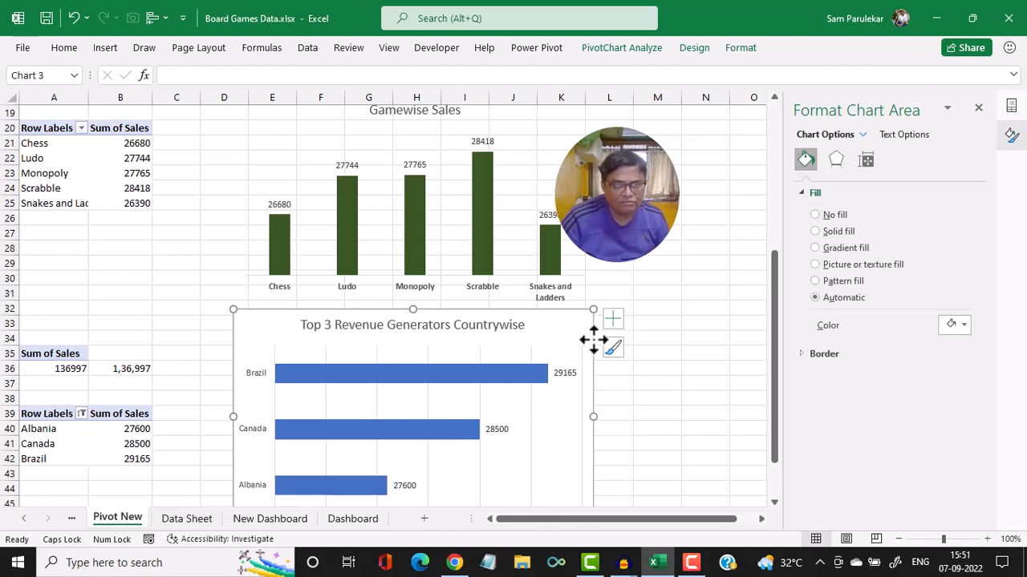
pyautogui.click(740, 48)
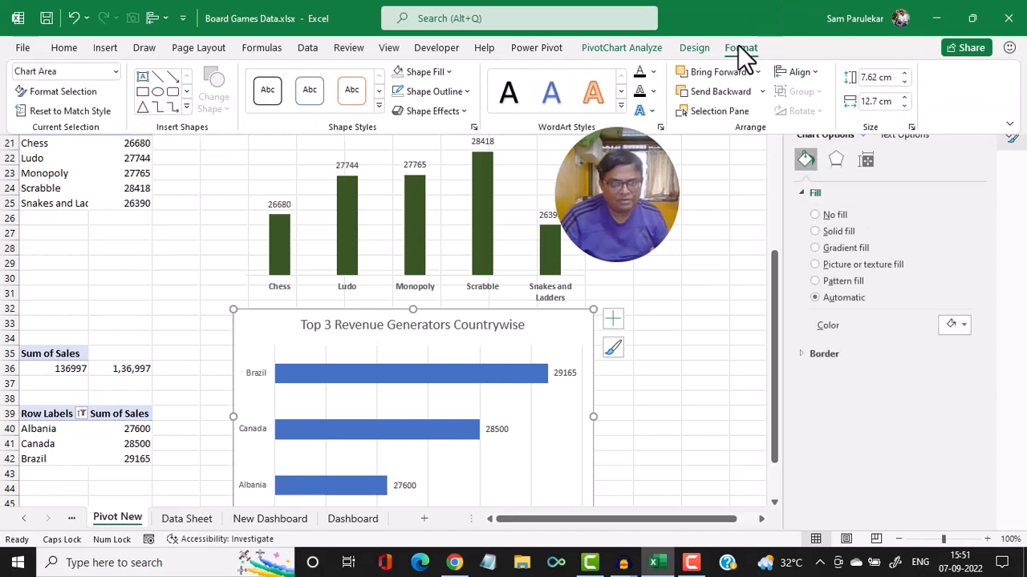
pyautogui.click(446, 71)
pyautogui.click(418, 261)
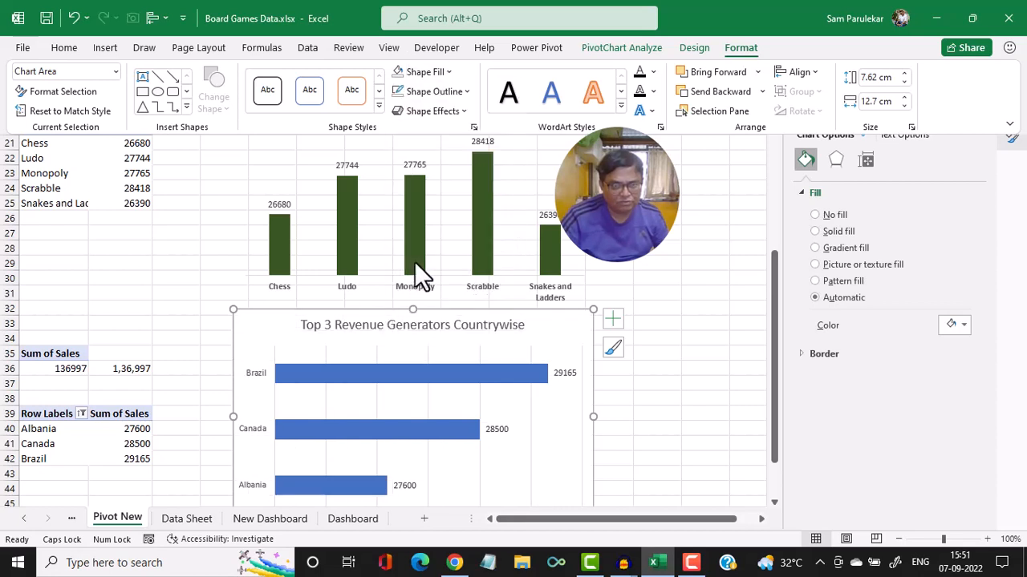
pyautogui.click(462, 93)
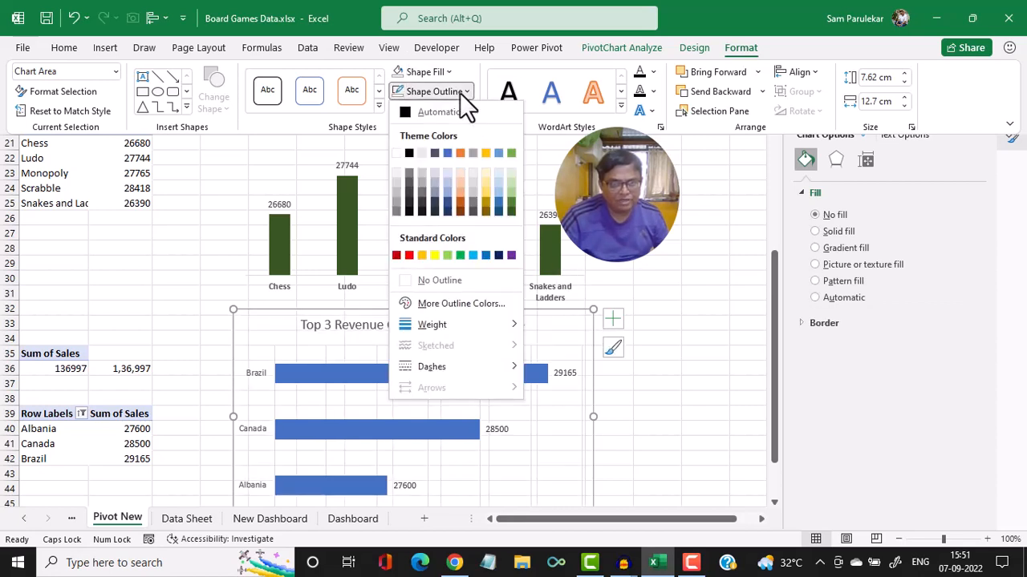
pyautogui.click(443, 289)
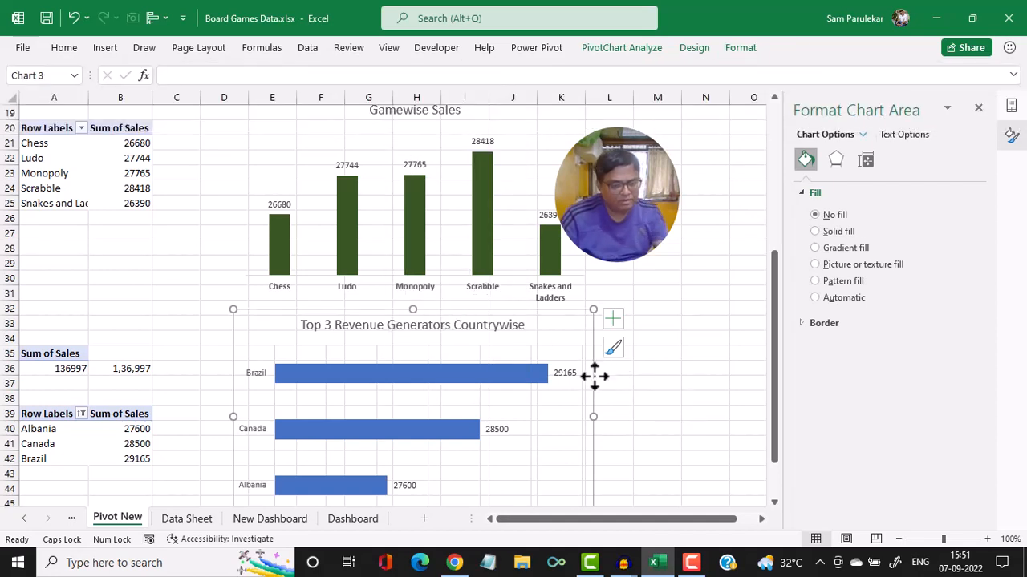
# - Copy the top 3 countries chart to the New Dashboard sheet and shrink it to fit below the Gamewise Sales chart
pyautogui.click(265, 517)
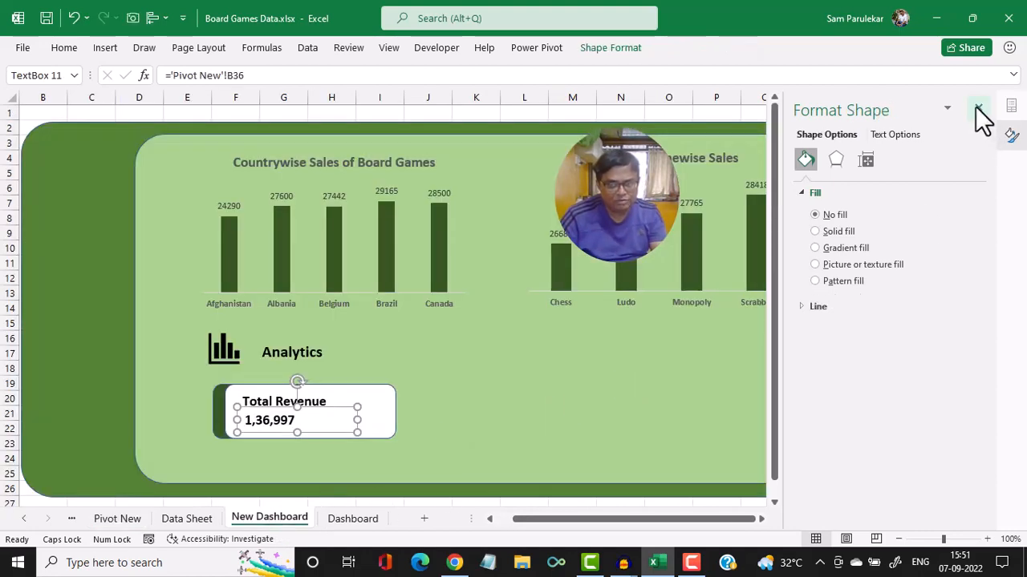
pyautogui.click(978, 107)
pyautogui.hotkey('ctrl', 'v')
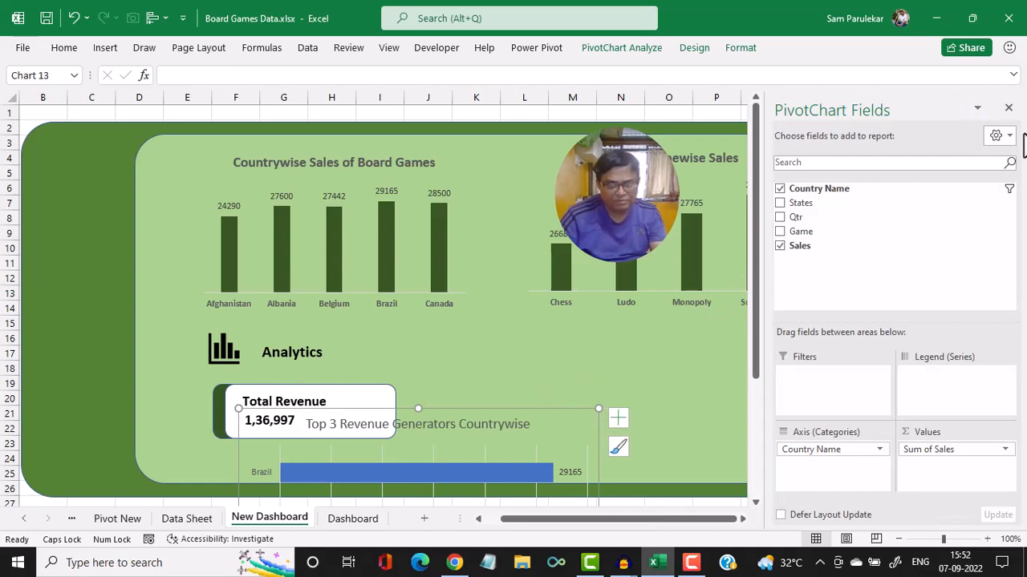
pyautogui.click(1008, 107)
pyautogui.moveTo(537, 410); pyautogui.dragTo(785, 285)
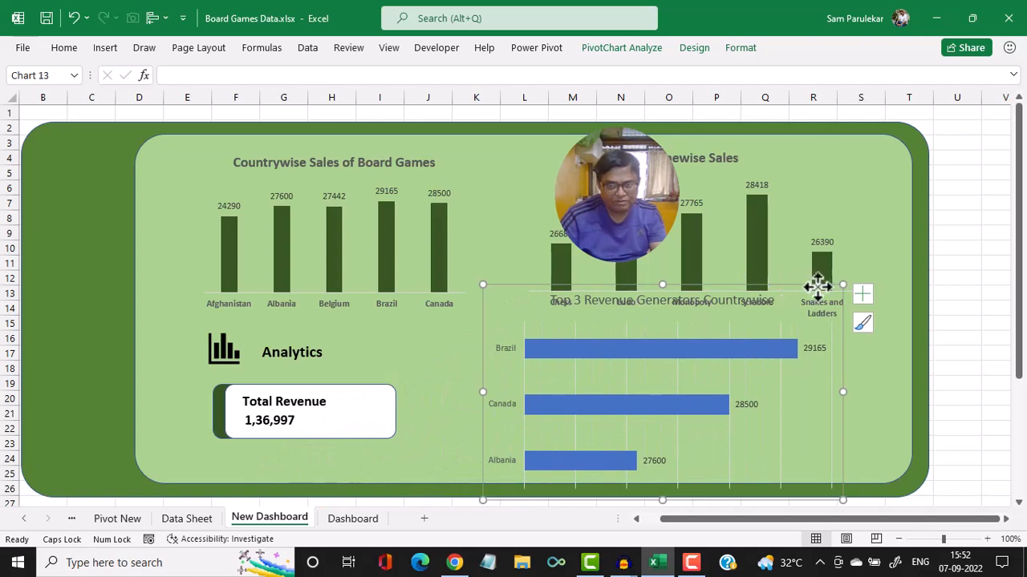
pyautogui.moveTo(848, 285); pyautogui.dragTo(794, 314)
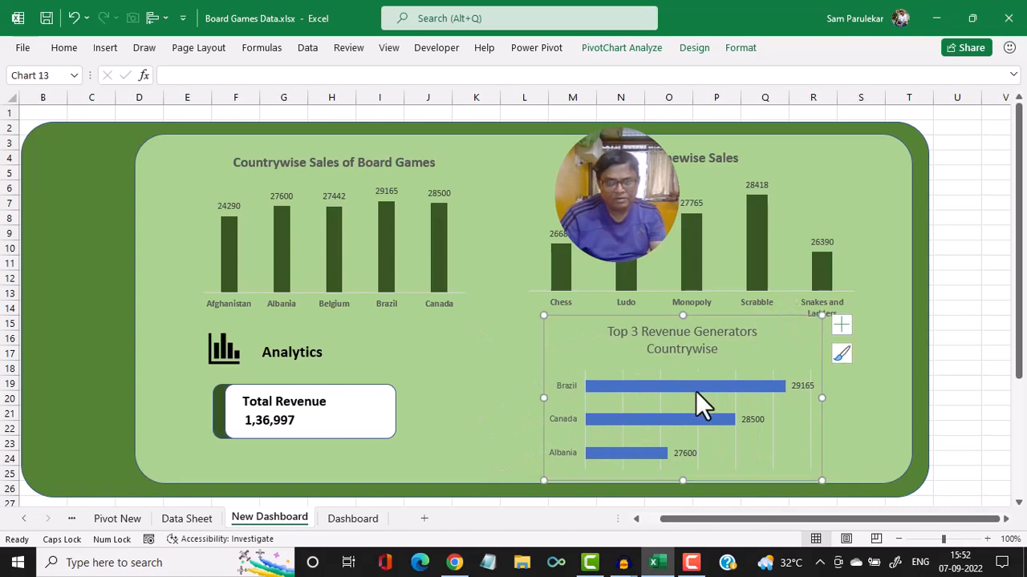
# - Fill the bars of the top 3 countries chart with the same dark green as the other dashboard charts
pyautogui.click(697, 389)
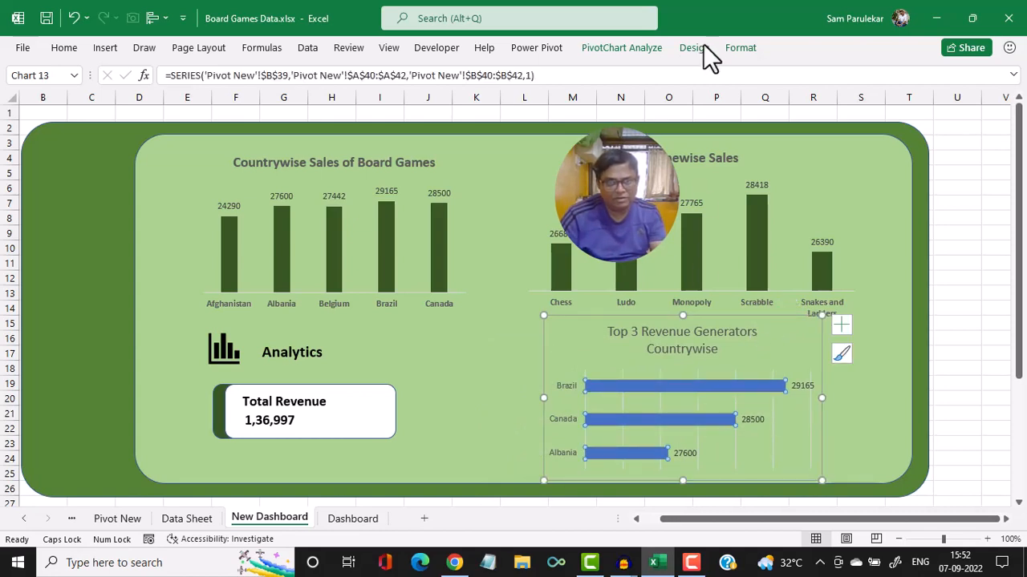
pyautogui.click(741, 48)
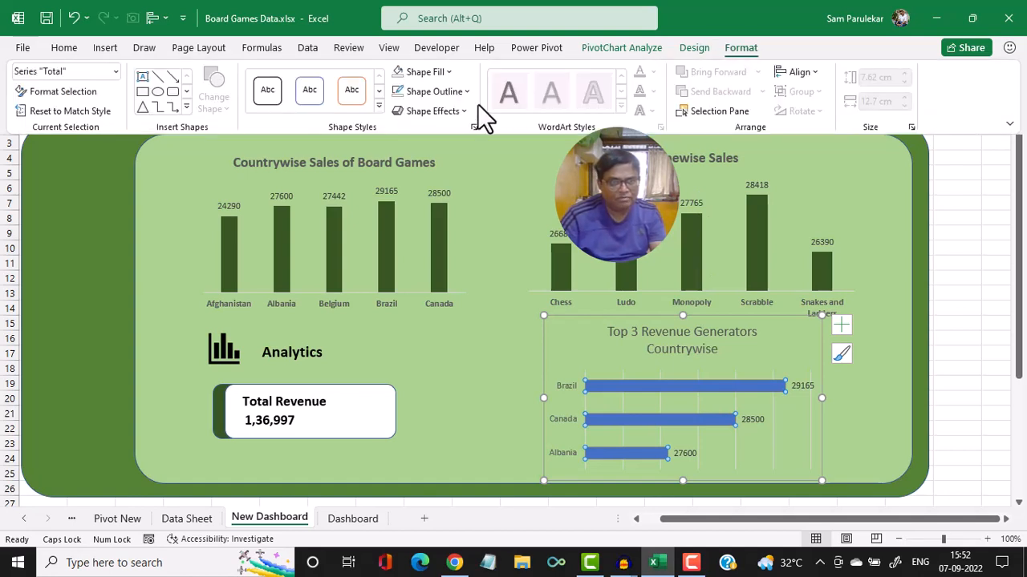
pyautogui.click(453, 74)
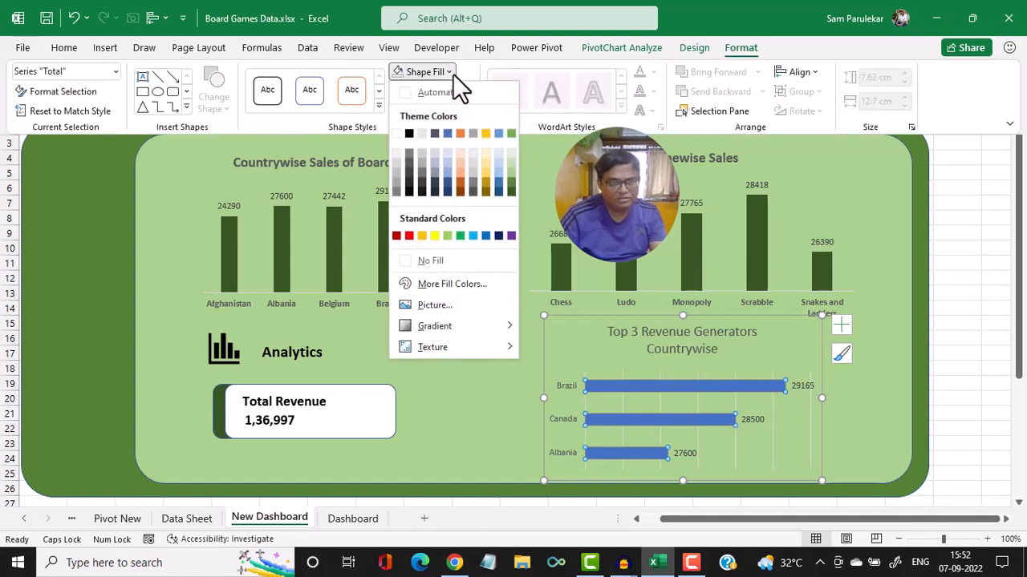
pyautogui.click(509, 192)
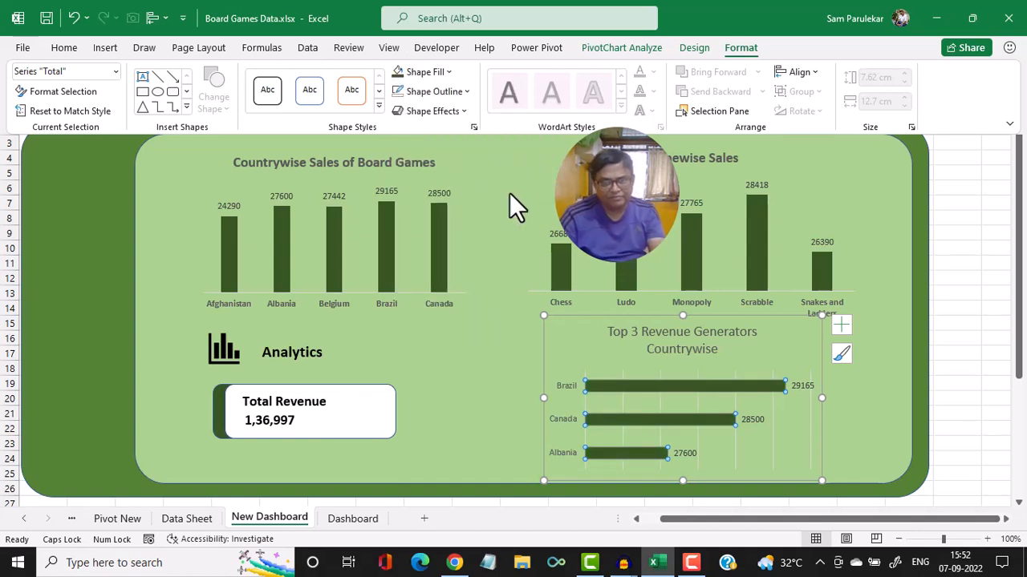
pyautogui.hotkey('ctrl', 'F1')
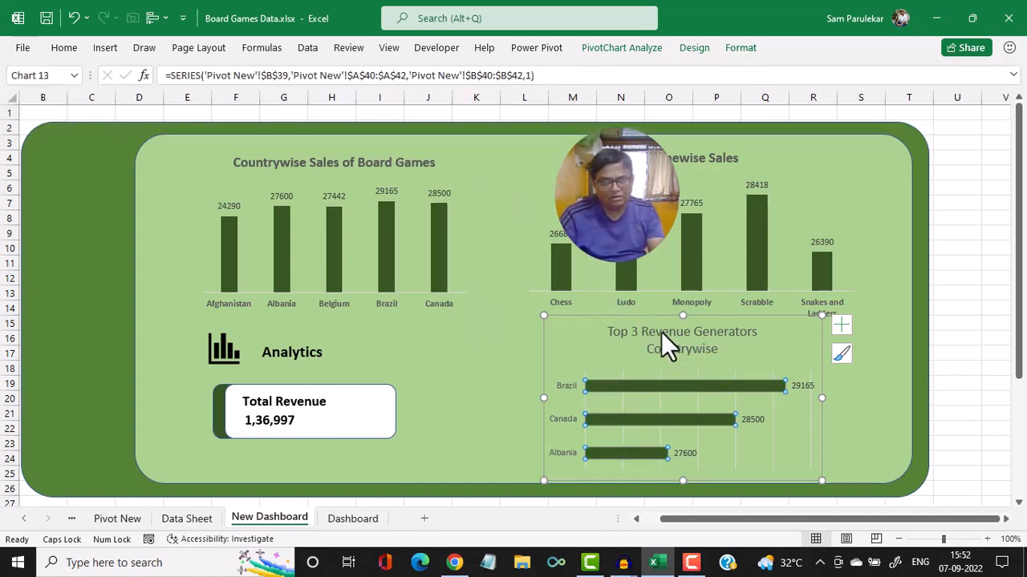
# - Make the title of the Top 3 Revenue Generators Countrywise chart bold
pyautogui.click(662, 332)
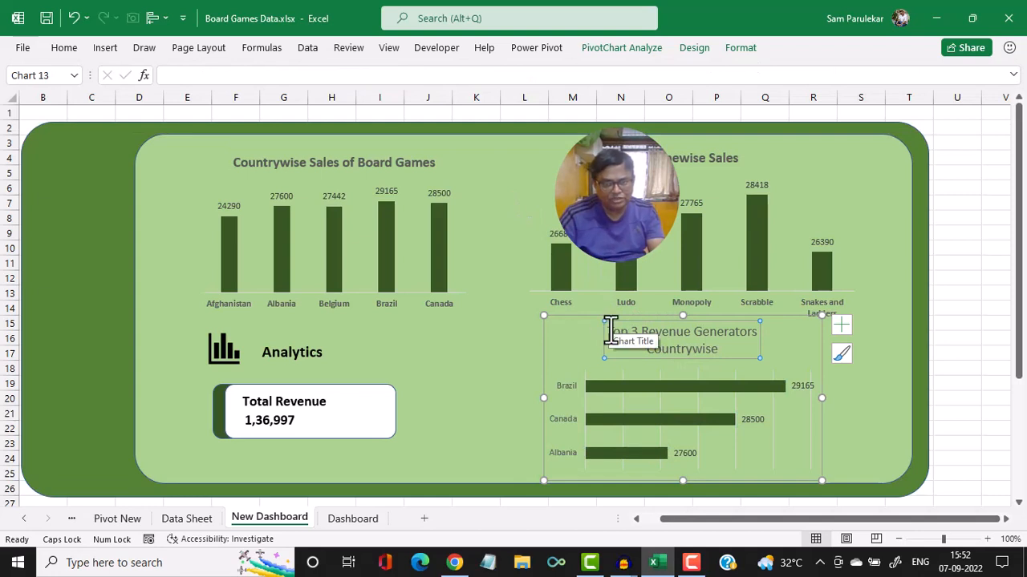
pyautogui.moveTo(608, 332); pyautogui.dragTo(752, 348)
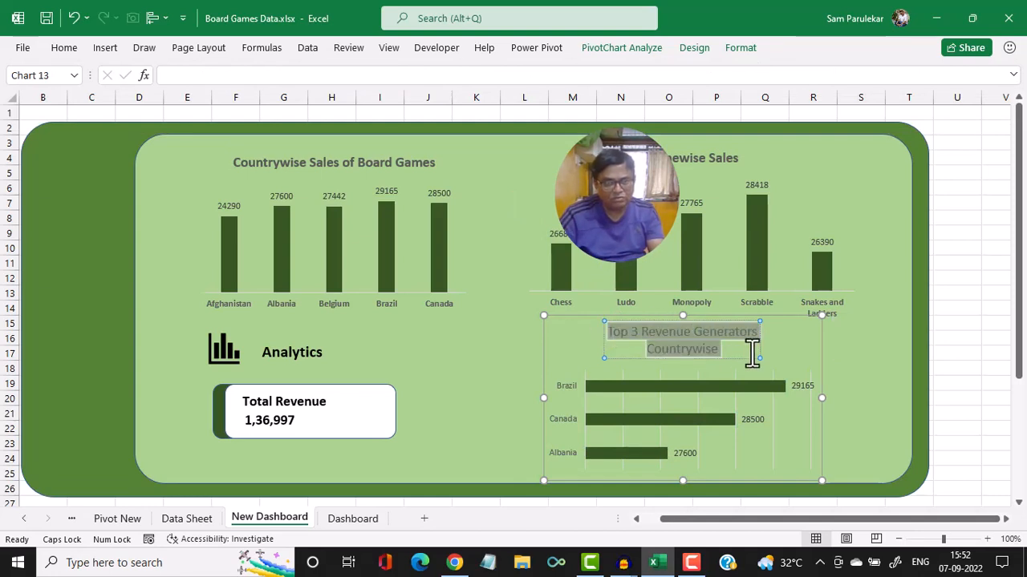
pyautogui.click(77, 53)
pyautogui.click(96, 102)
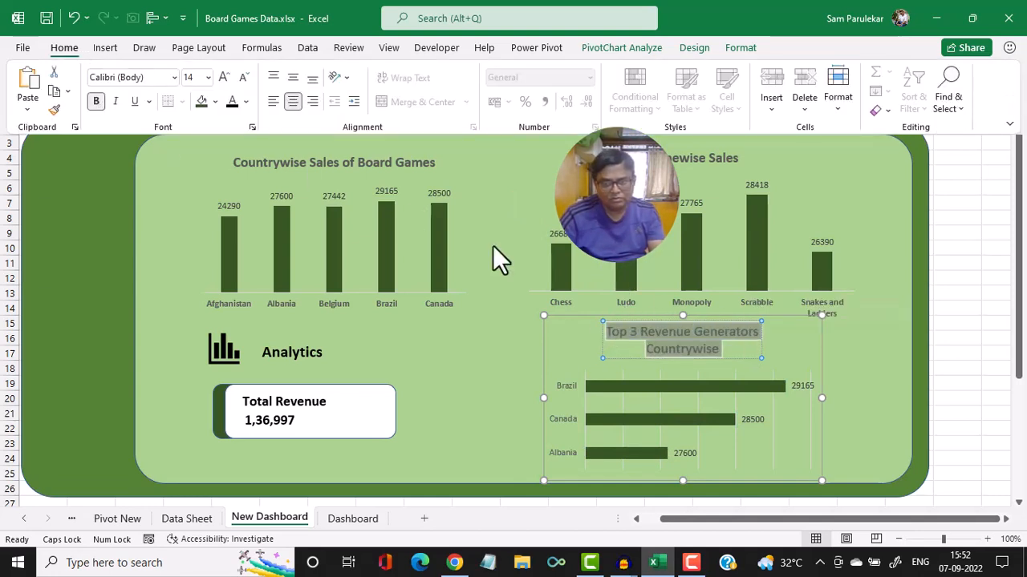
pyautogui.click(861, 359)
pyautogui.click(845, 356)
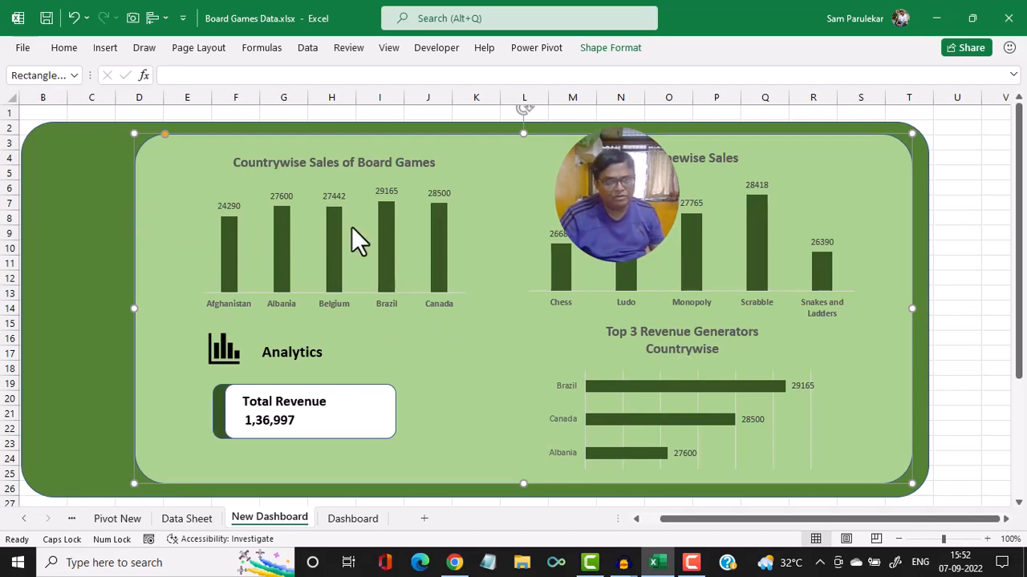
pyautogui.moveTo(336, 280)
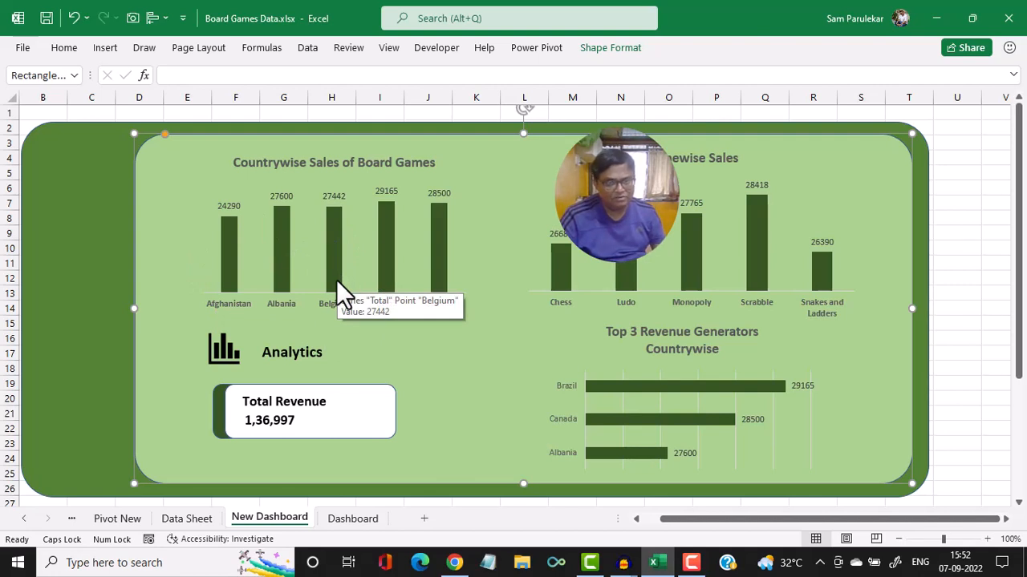
pyautogui.click(105, 50)
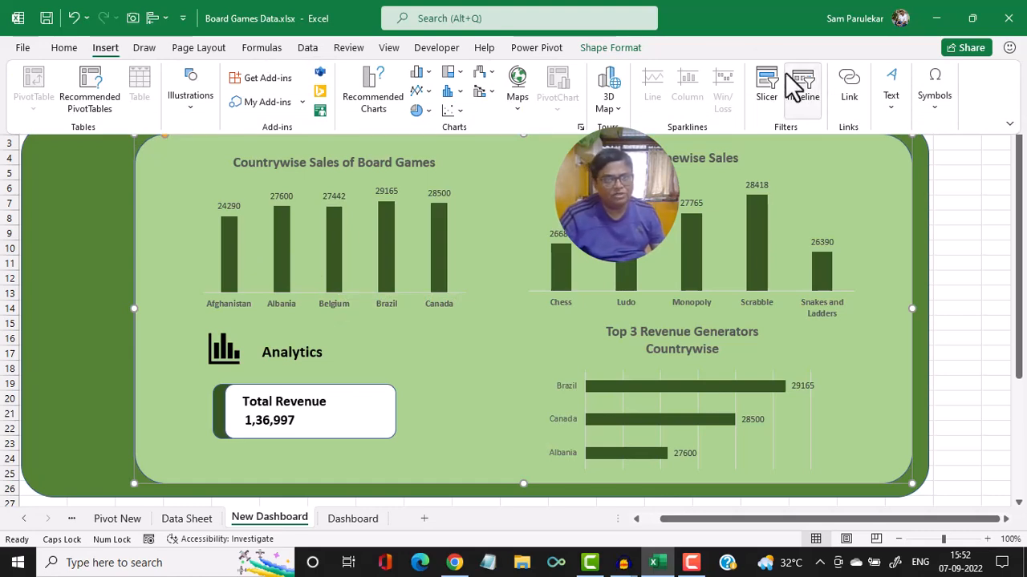
pyautogui.click(757, 88)
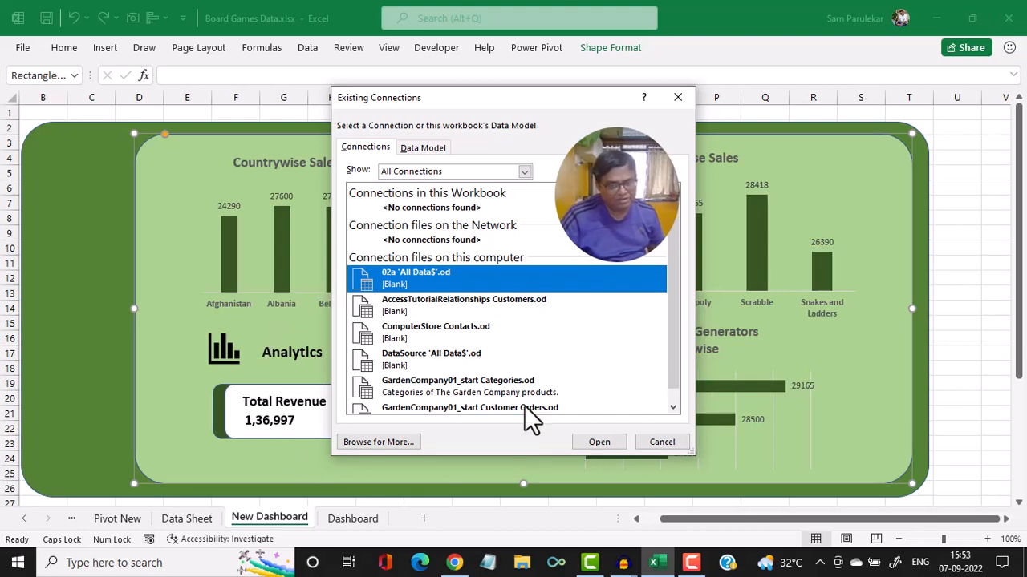
pyautogui.click(662, 442)
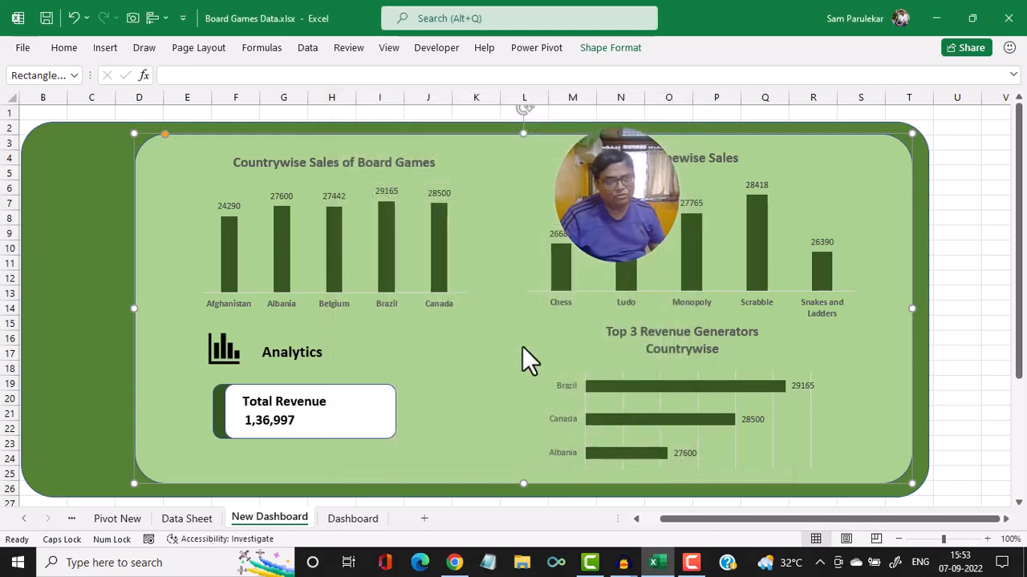
# - Insert slicers for Country Name, Qtr and Game based on the Countrywise Sales of Board Games chart
pyautogui.click(437, 236)
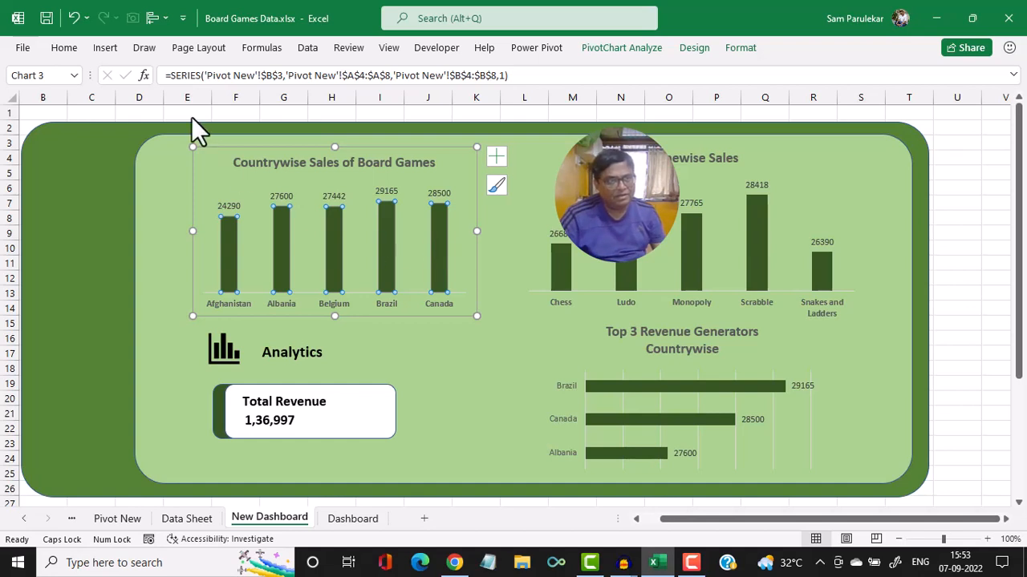
pyautogui.click(106, 50)
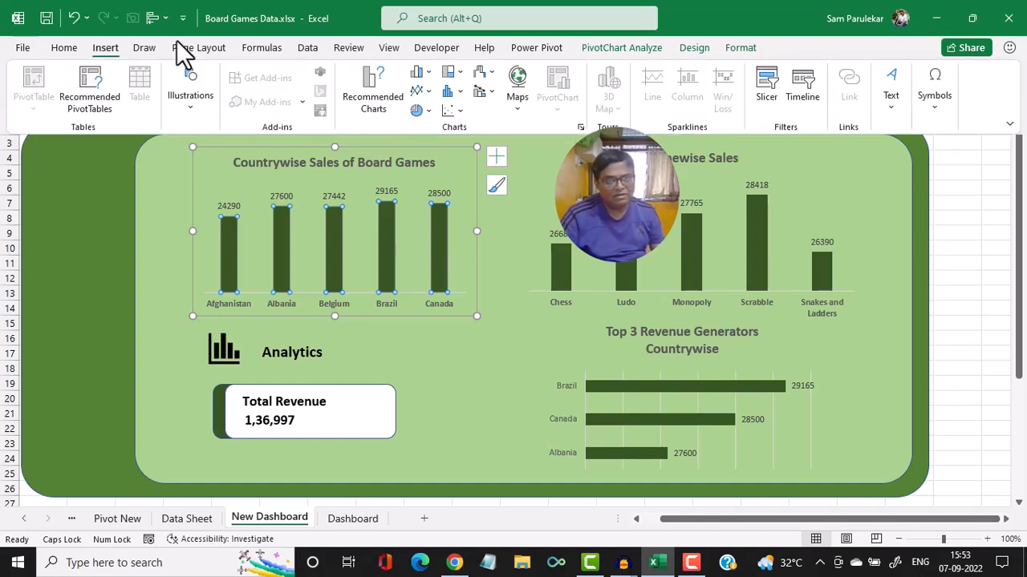
pyautogui.click(767, 92)
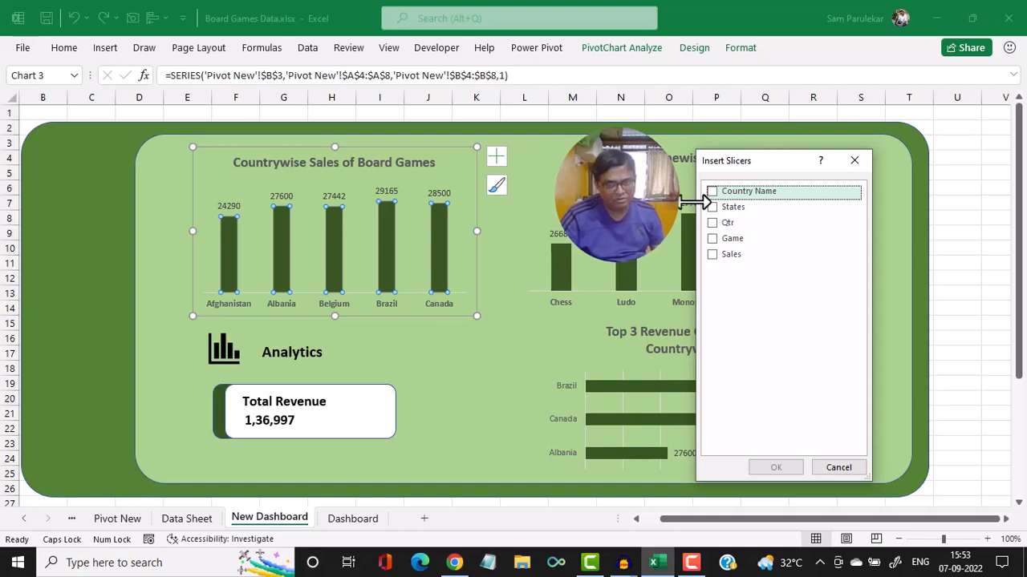
pyautogui.click(711, 192)
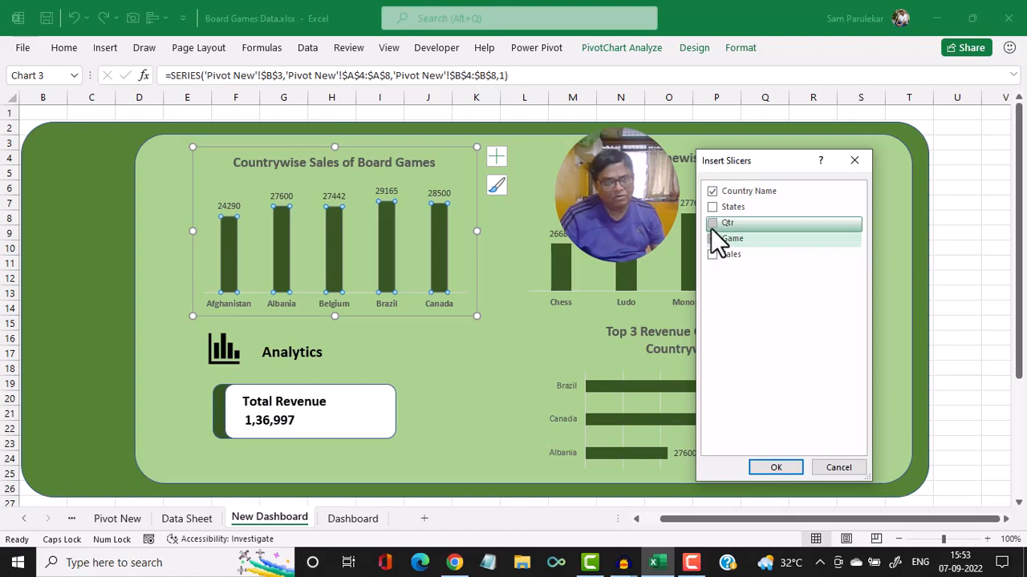
pyautogui.click(713, 224)
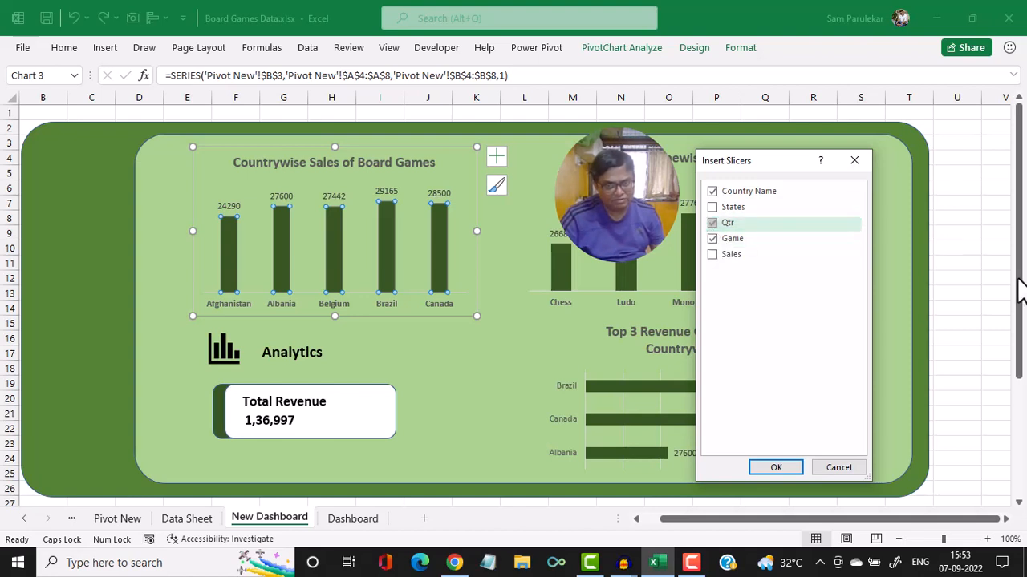
pyautogui.click(760, 469)
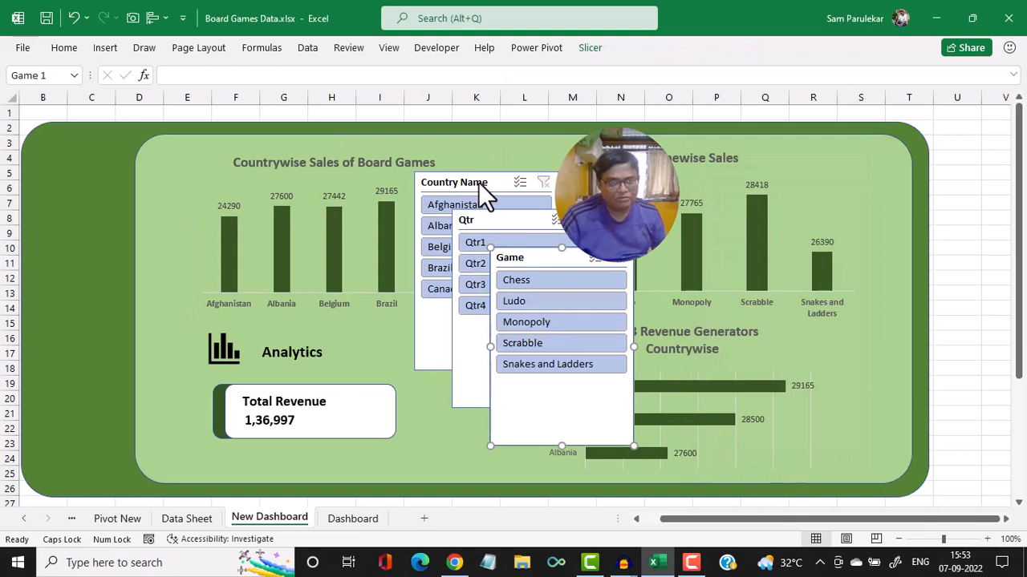
# - Place the Country Name slicer at the upper end of the dashboard's dark green side band and shrink it to the band's width
pyautogui.moveTo(480, 183); pyautogui.dragTo(81, 156)
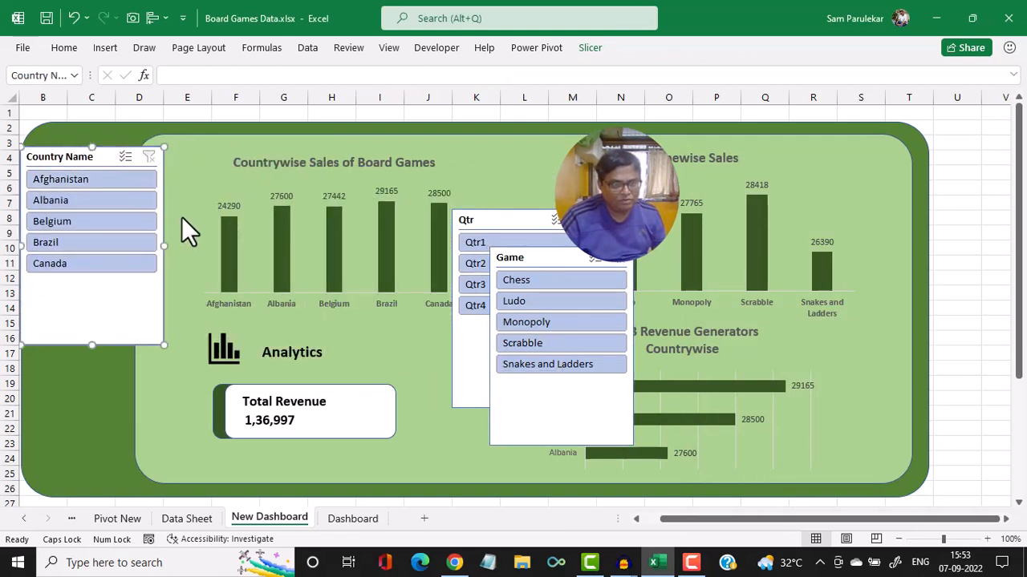
pyautogui.moveTo(163, 249); pyautogui.dragTo(128, 241)
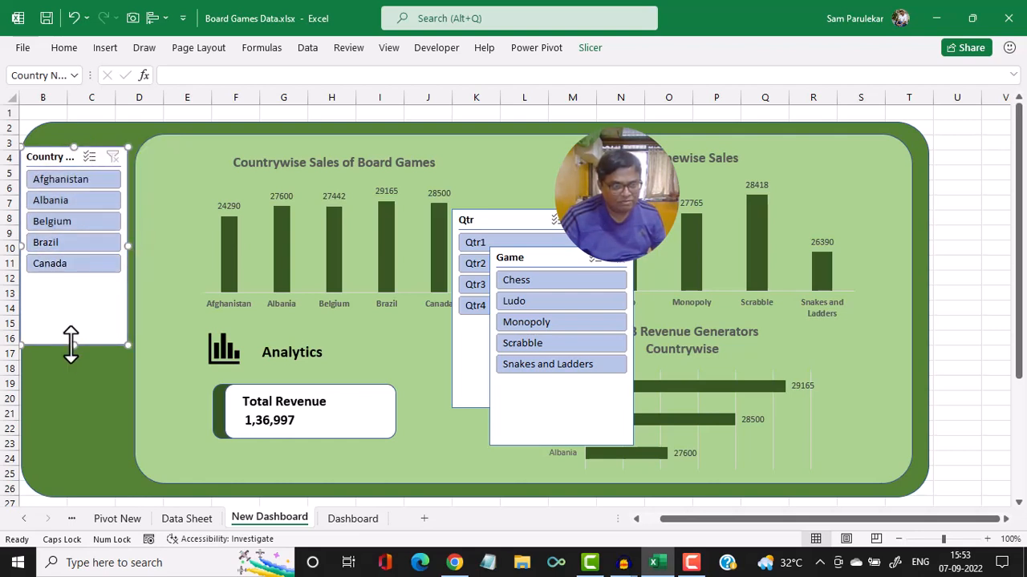
pyautogui.moveTo(70, 345); pyautogui.dragTo(65, 277)
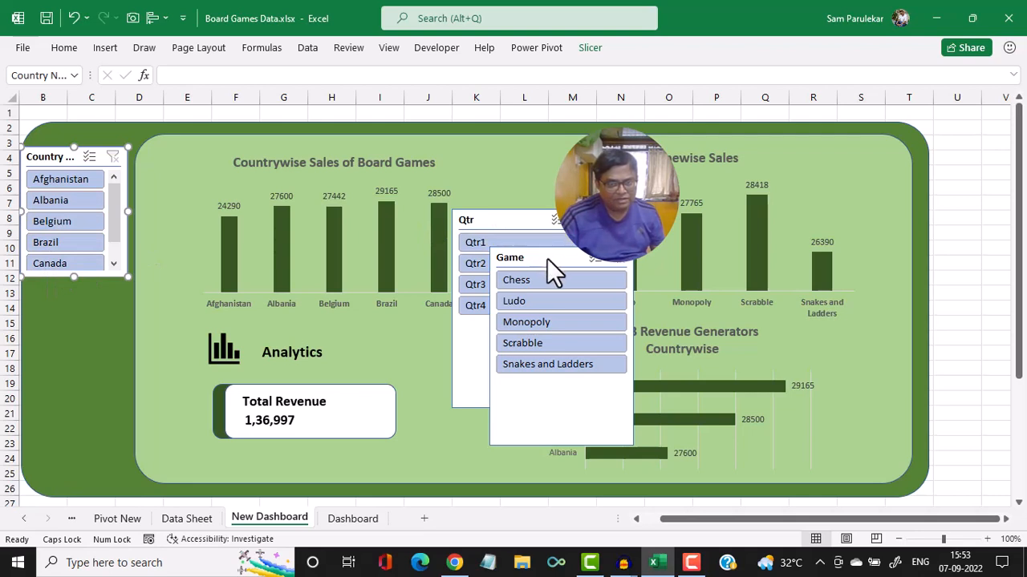
# - Place the Game slicer directly below the Country Name slicer and reduce its width and height to fit the side band
pyautogui.moveTo(547, 258); pyautogui.dragTo(75, 290)
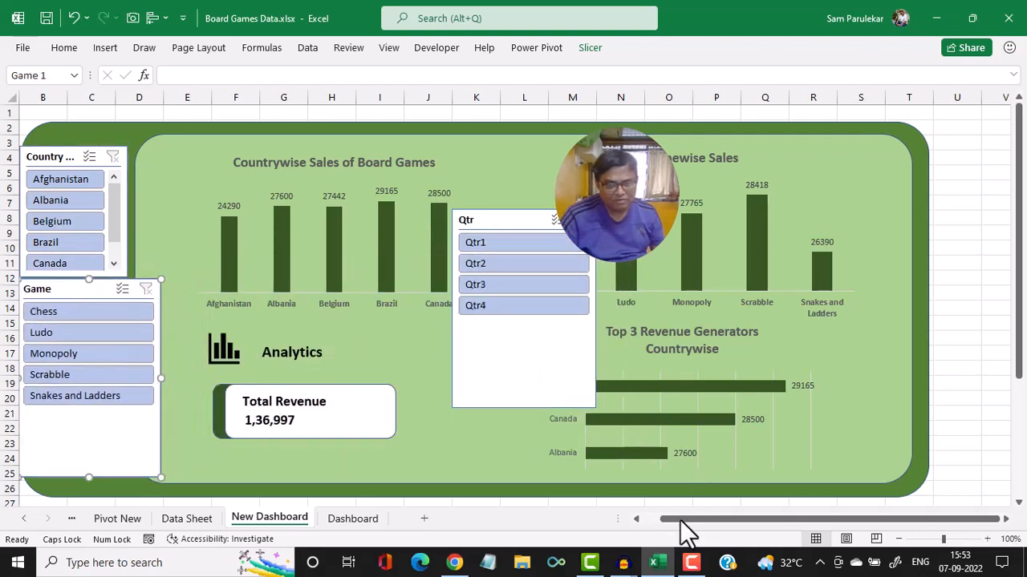
pyautogui.moveTo(680, 520); pyautogui.dragTo(644, 526)
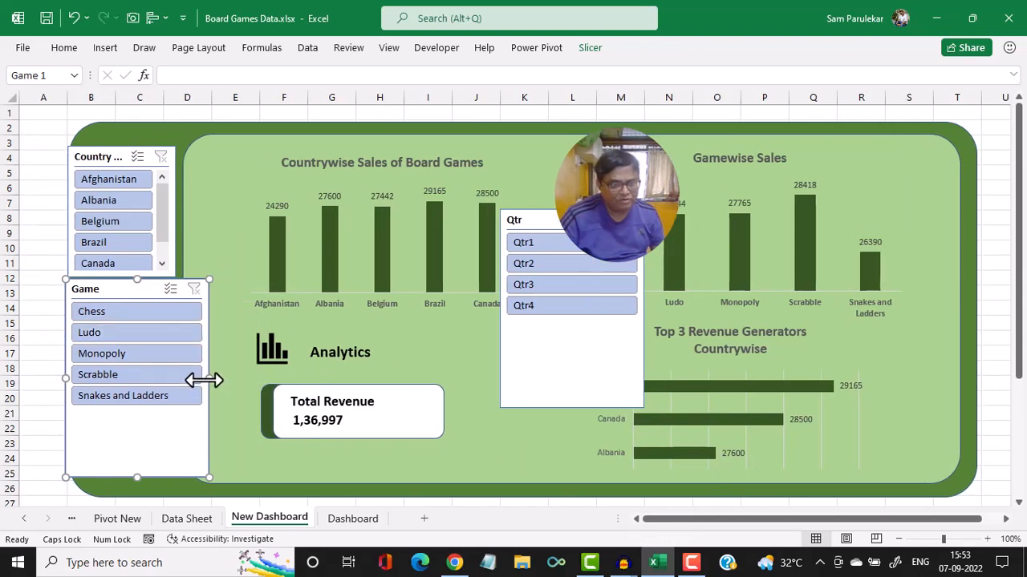
pyautogui.moveTo(206, 382); pyautogui.dragTo(176, 374)
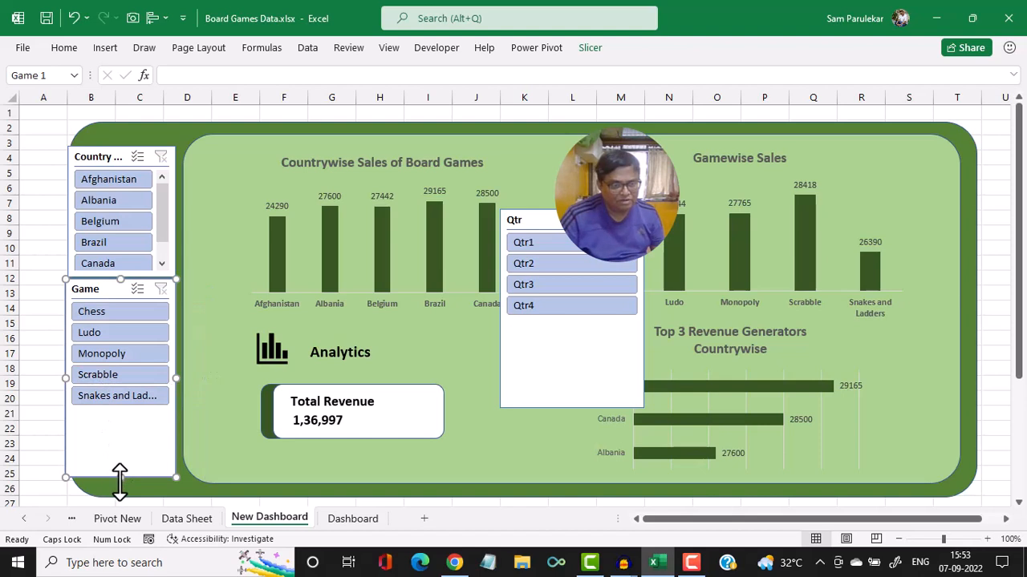
pyautogui.moveTo(120, 478); pyautogui.dragTo(121, 408)
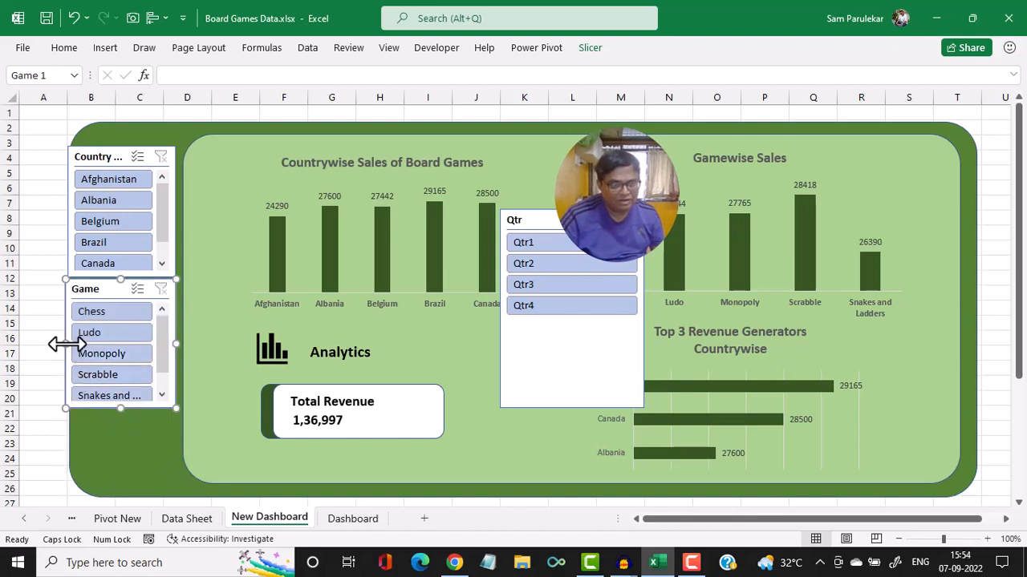
# - Narrow the Game and Country Name slicers from their outer edge so both stay inside the dark green side band
pyautogui.moveTo(66, 345); pyautogui.dragTo(74, 344)
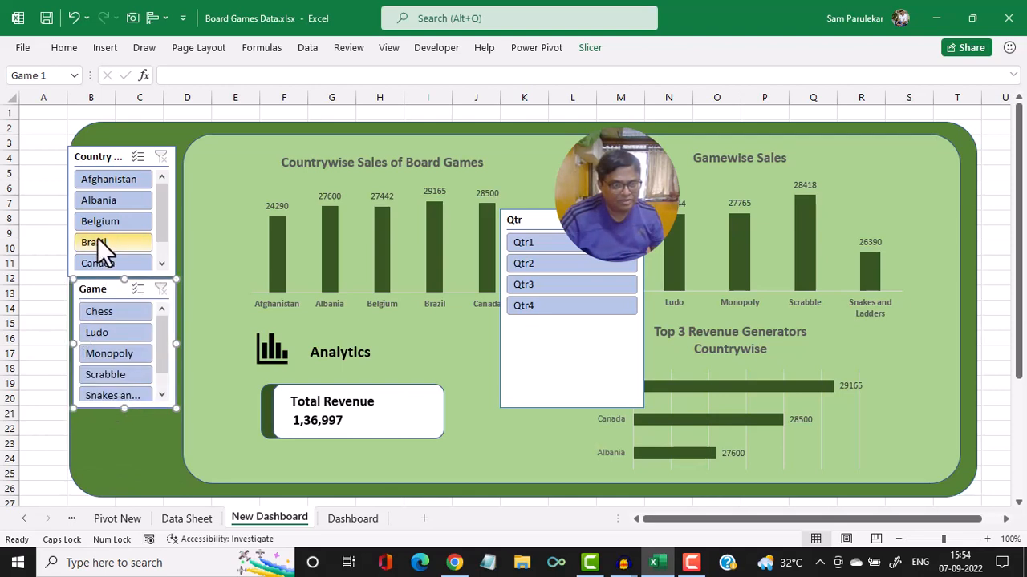
pyautogui.click(80, 237)
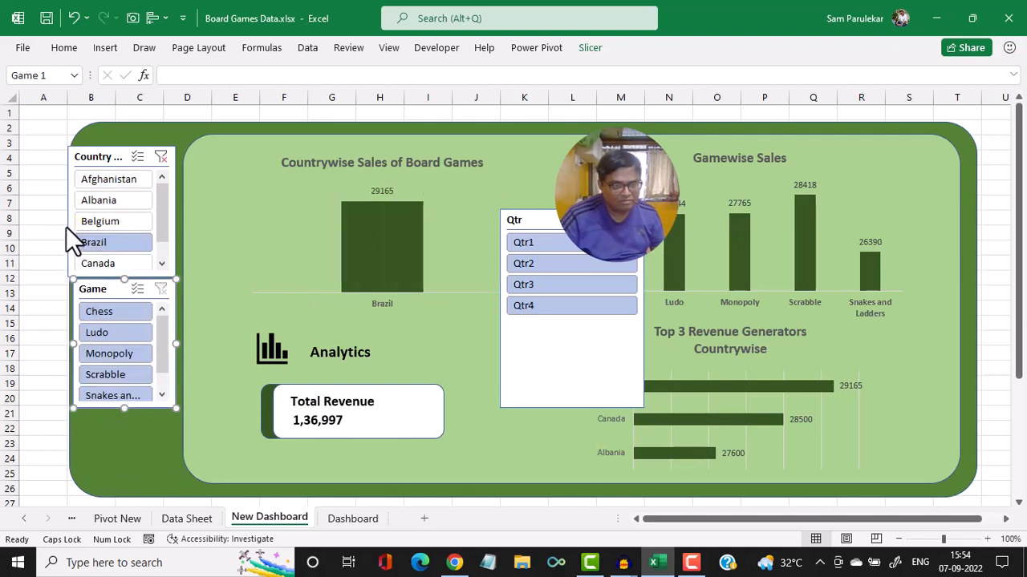
pyautogui.click(65, 226)
pyautogui.click(116, 158)
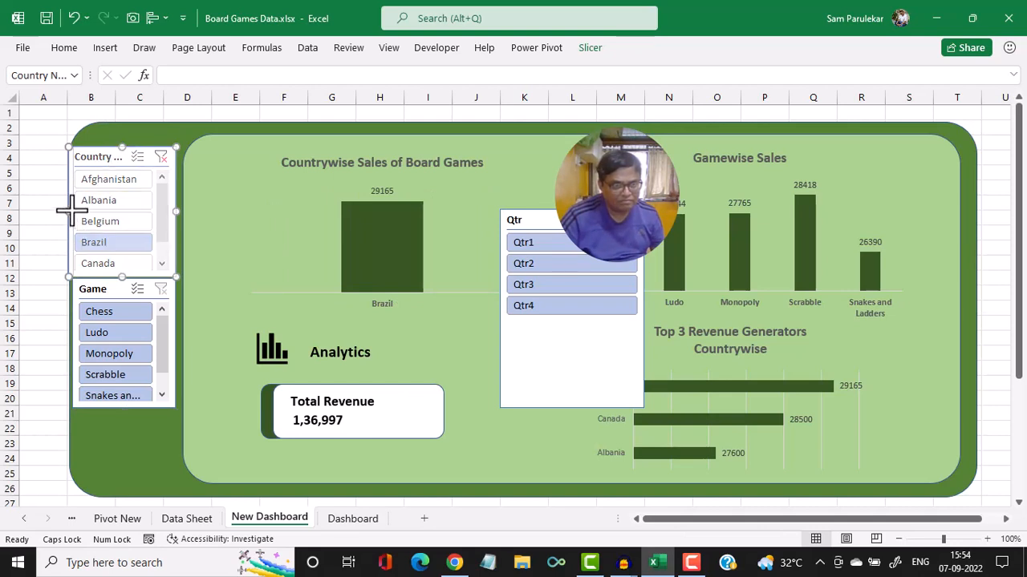
pyautogui.moveTo(71, 208); pyautogui.dragTo(76, 210)
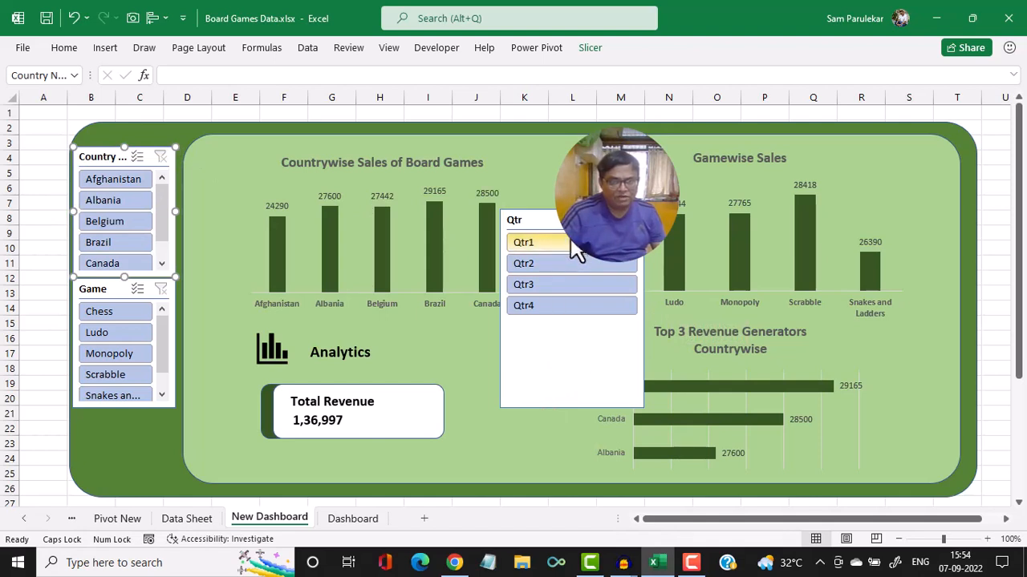
# - Place the Qtr slicer directly below the Game slicer and reduce its width and height to fit within the side band
pyautogui.moveTo(573, 226); pyautogui.dragTo(145, 421)
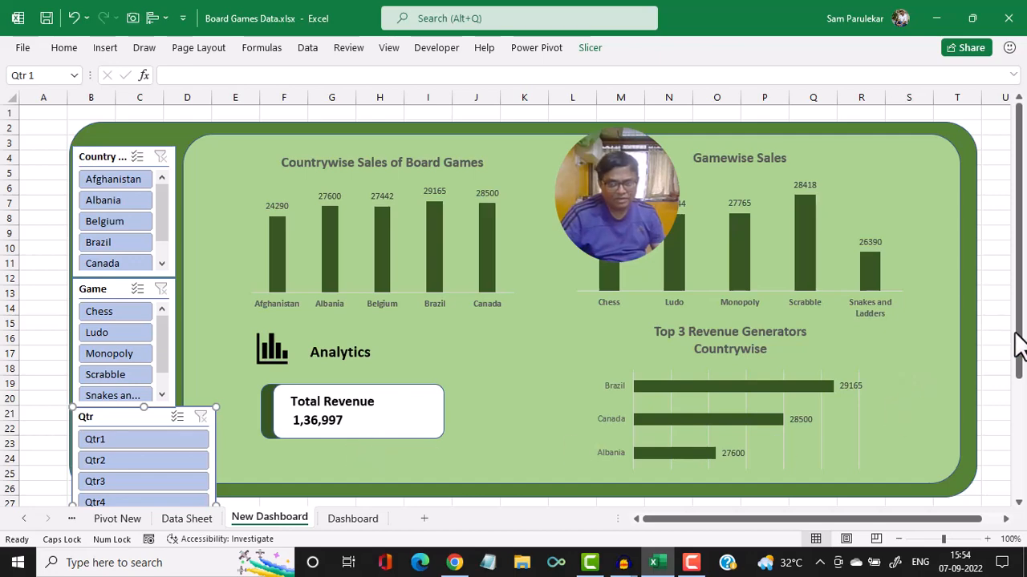
pyautogui.moveTo(1016, 343); pyautogui.dragTo(1000, 388)
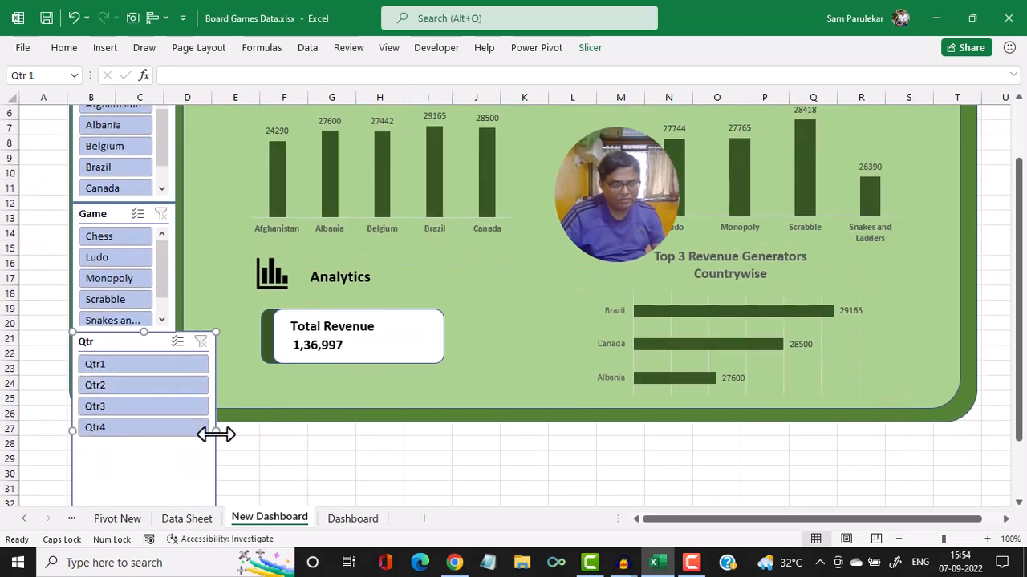
pyautogui.moveTo(216, 434); pyautogui.dragTo(176, 430)
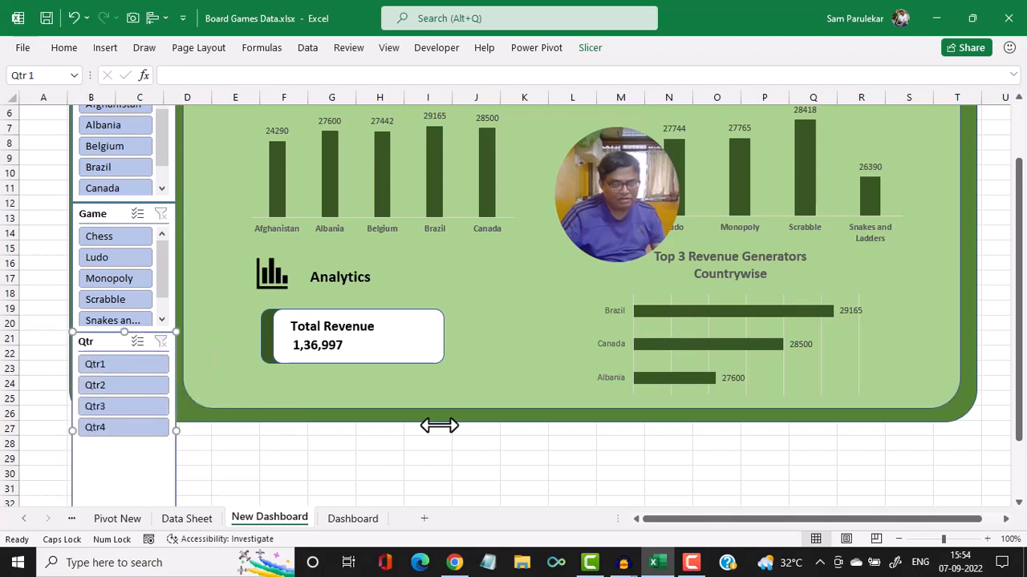
pyautogui.moveTo(1023, 405); pyautogui.dragTo(999, 465)
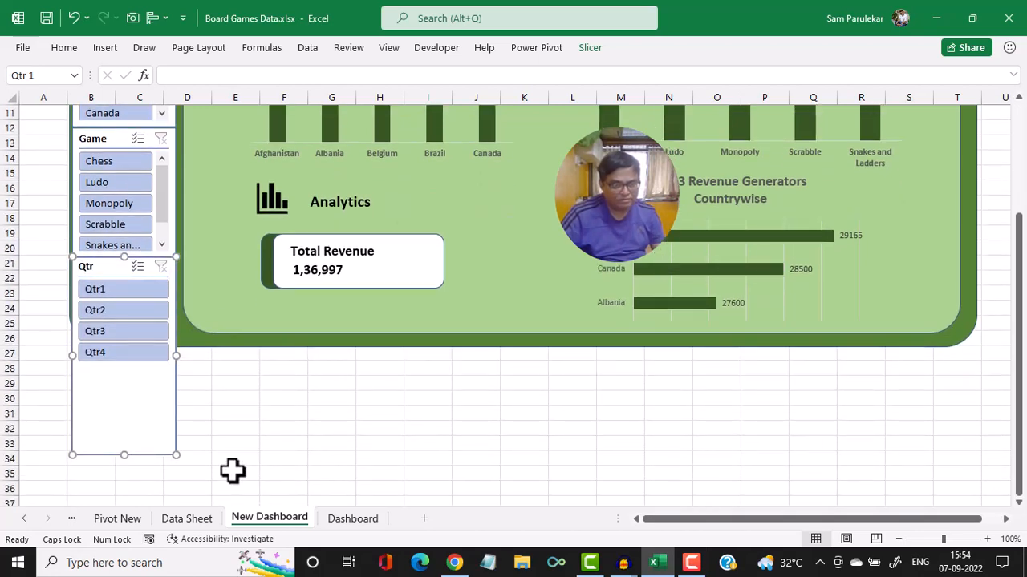
pyautogui.moveTo(124, 460); pyautogui.dragTo(106, 365)
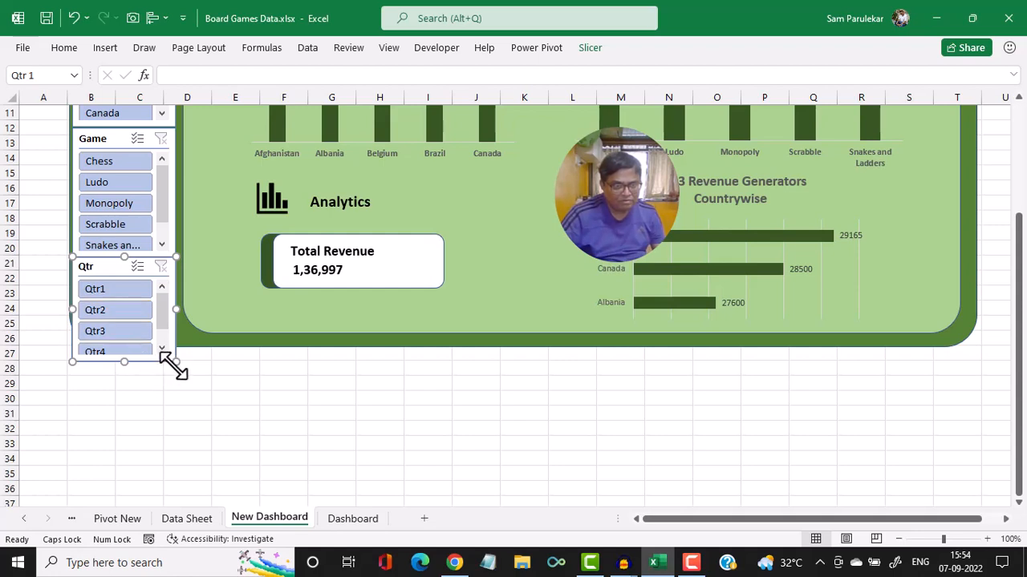
pyautogui.moveTo(174, 366); pyautogui.dragTo(168, 338)
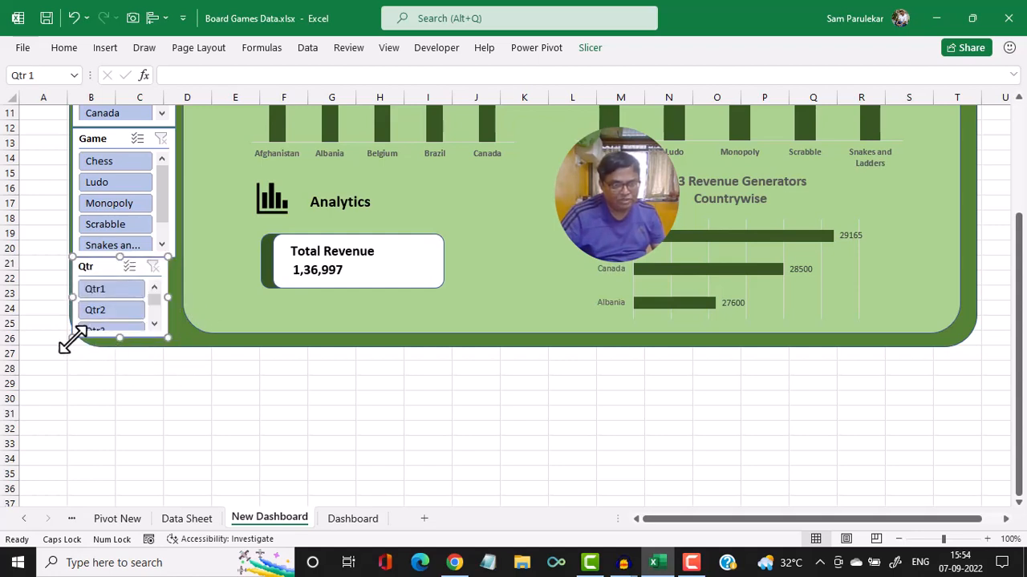
pyautogui.moveTo(73, 340); pyautogui.dragTo(86, 334)
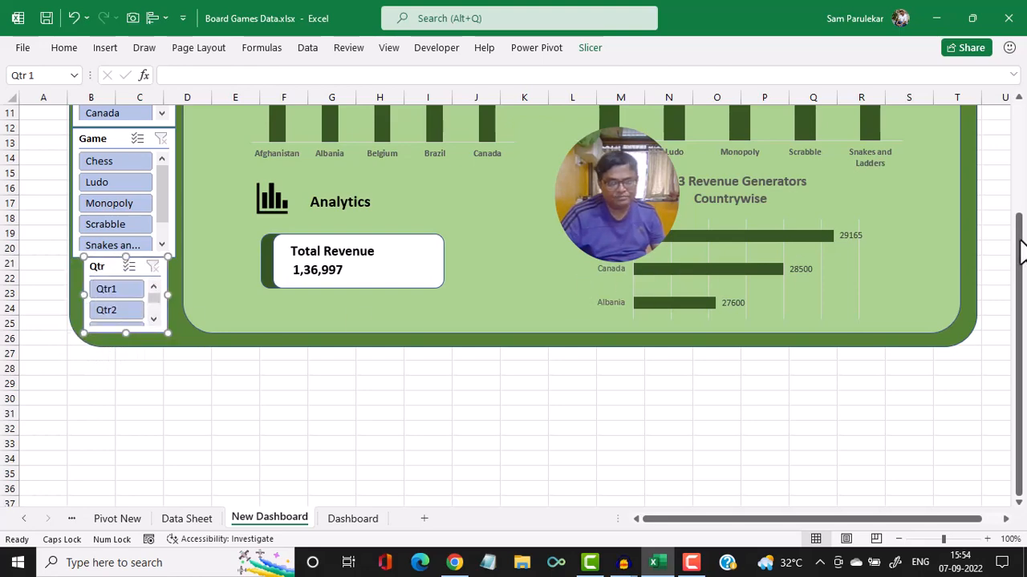
pyautogui.moveTo(1020, 249); pyautogui.dragTo(1017, 115)
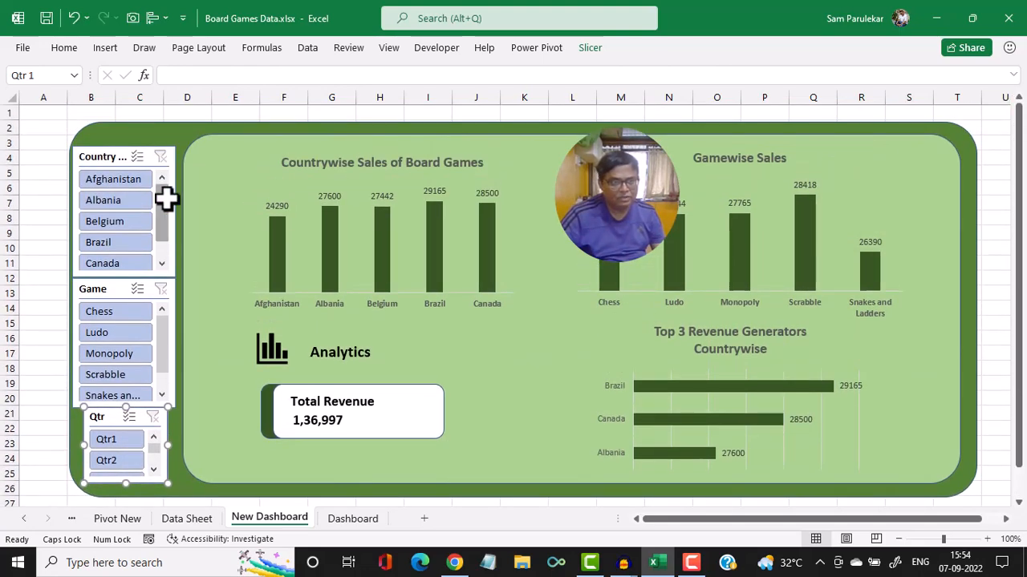
# - Narrow the Country Name and Game slicers together from their outer edge and shift both slightly upward in the side band
pyautogui.click(89, 159)
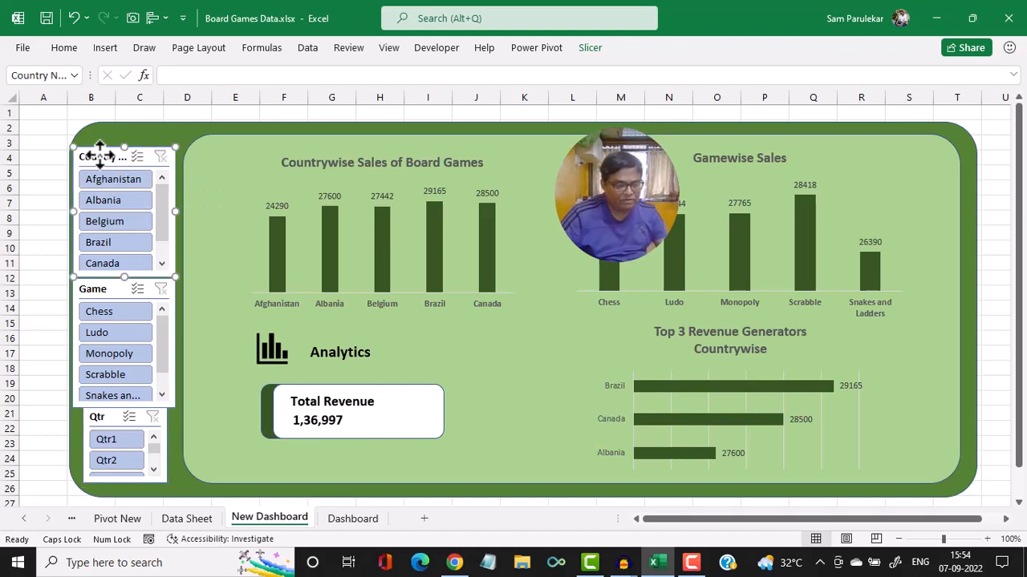
pyautogui.keyDown('ctrl'); pyautogui.click(126, 288); pyautogui.keyUp('ctrl')
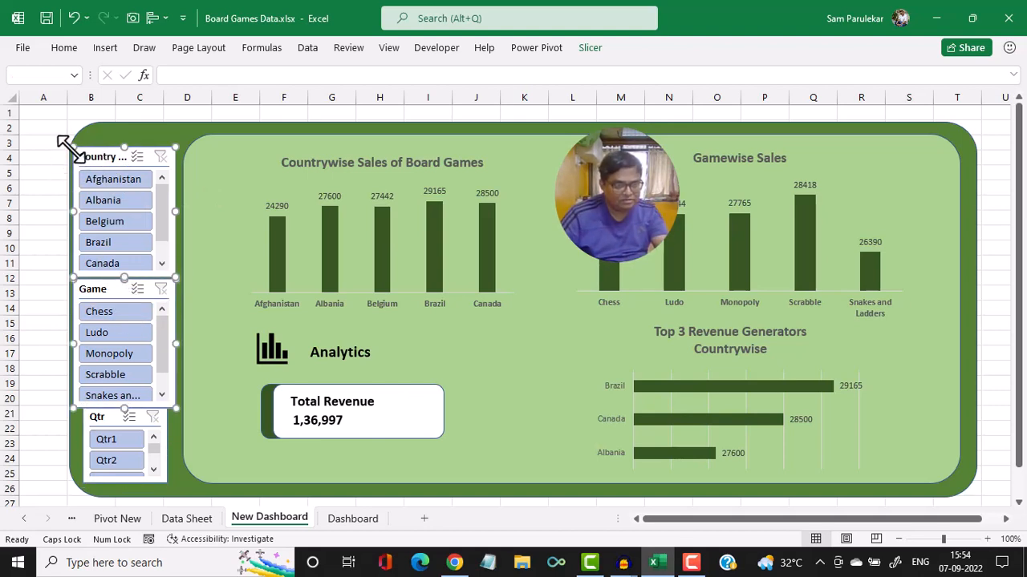
pyautogui.moveTo(75, 212); pyautogui.dragTo(81, 213)
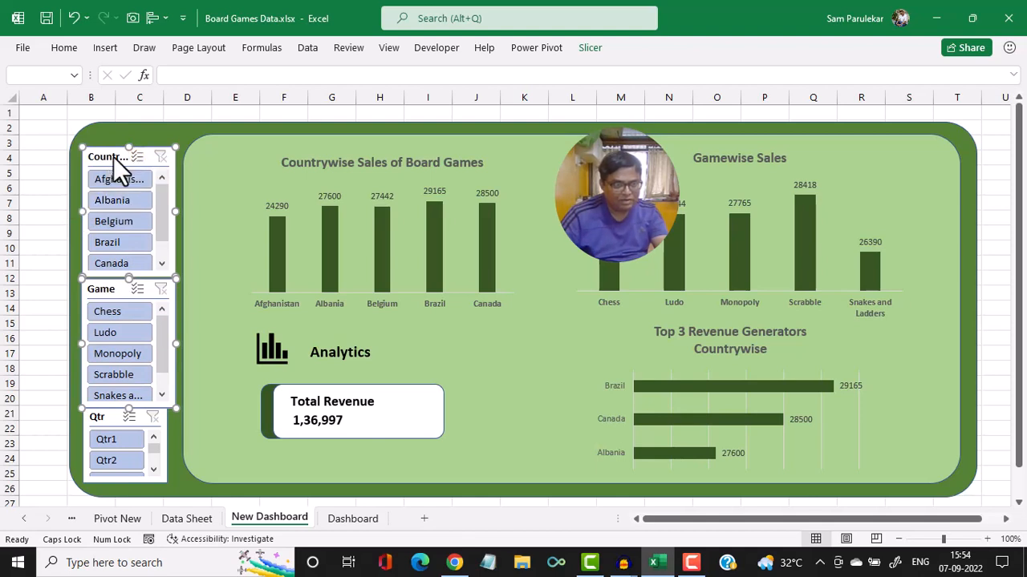
pyautogui.moveTo(114, 156); pyautogui.dragTo(115, 146)
# - Move the Qtr slicer up against the Game slicer, widen it to match the other slicers and increase its height
pyautogui.moveTo(112, 417); pyautogui.dragTo(112, 408)
pyautogui.moveTo(167, 437); pyautogui.dragTo(177, 437)
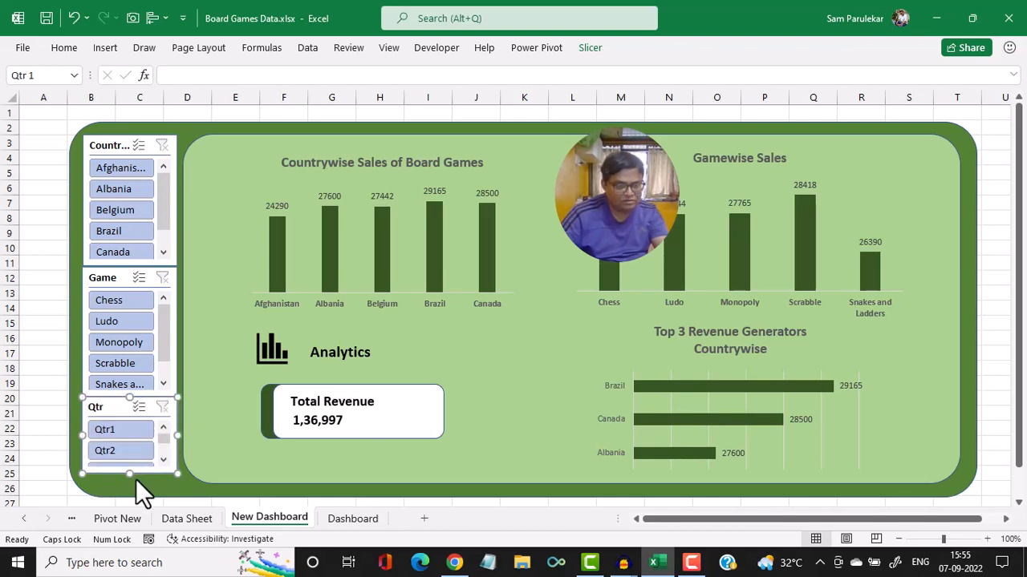
pyautogui.moveTo(130, 475); pyautogui.dragTo(131, 488)
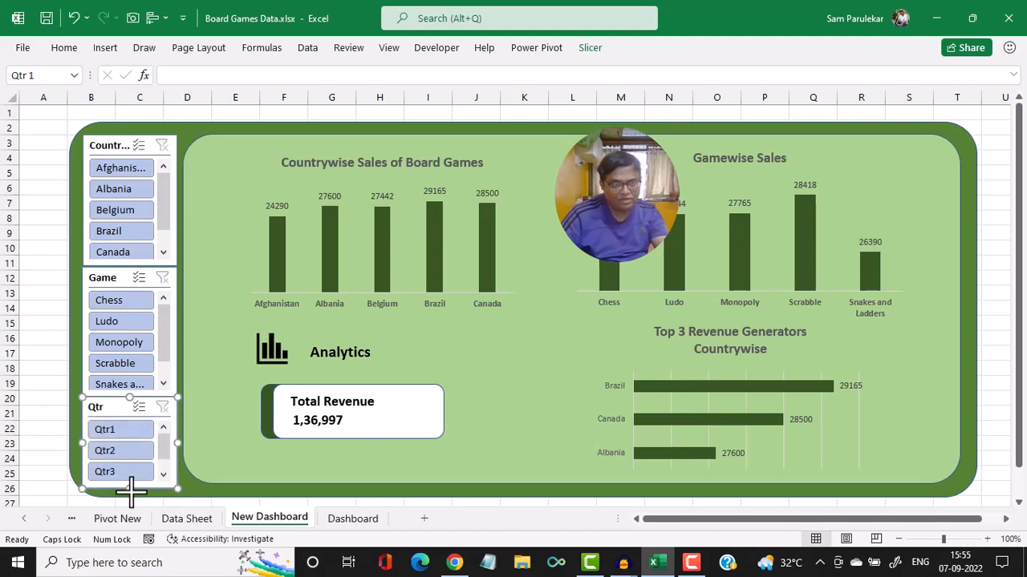
# - Extend the outer dark green rectangle downward to about row 27 and lengthen the Qtr slicer to show all four quarters
pyautogui.click(452, 494)
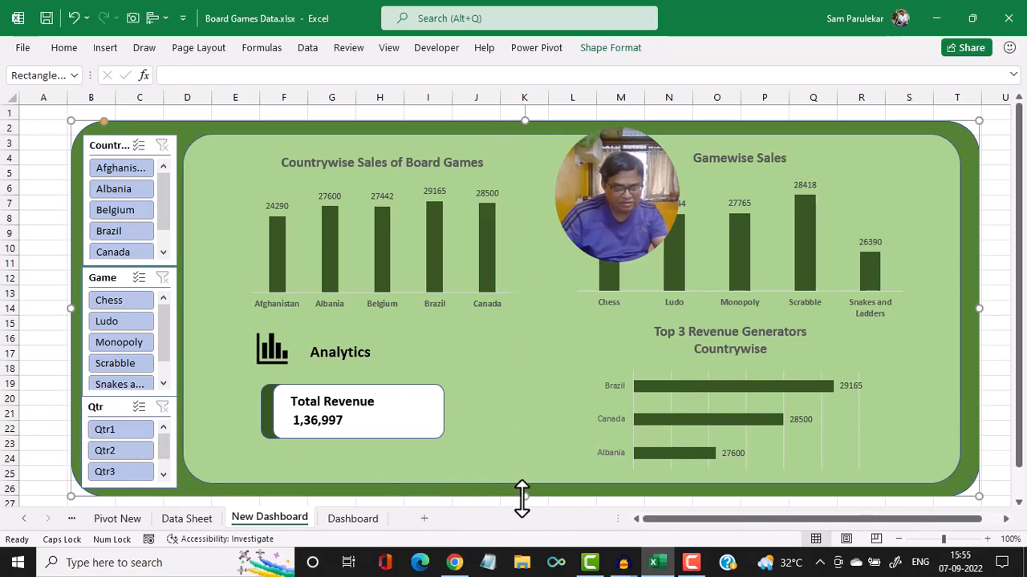
pyautogui.moveTo(522, 499); pyautogui.dragTo(476, 396)
pyautogui.click(128, 367)
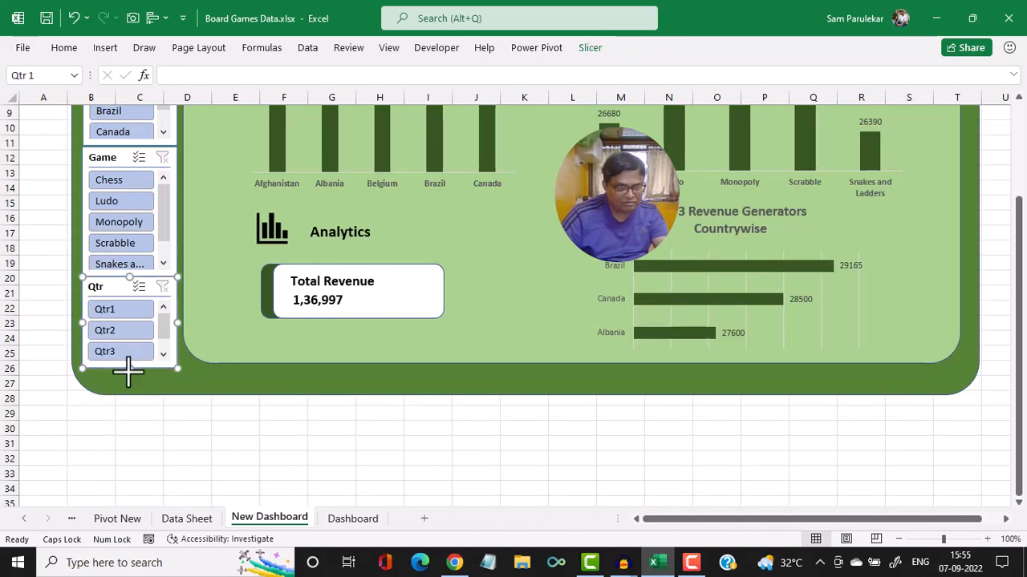
pyautogui.moveTo(128, 369); pyautogui.dragTo(126, 386)
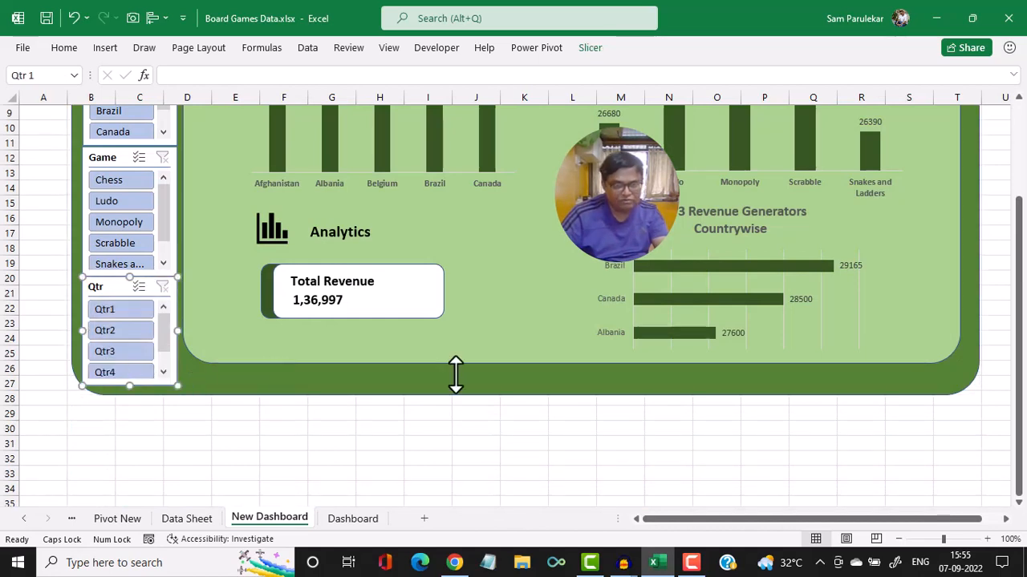
# - Extend the inner light green panel downward to leave only a thin dark green margin below it, and deselect it
pyautogui.click(485, 362)
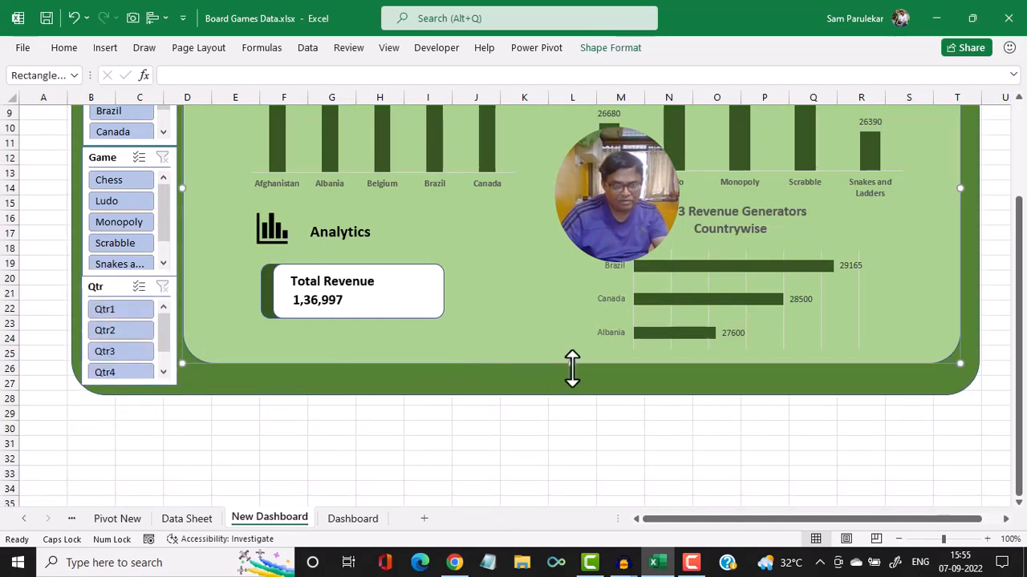
pyautogui.moveTo(572, 369); pyautogui.dragTo(566, 384)
pyautogui.scroll(1, 672, 271)
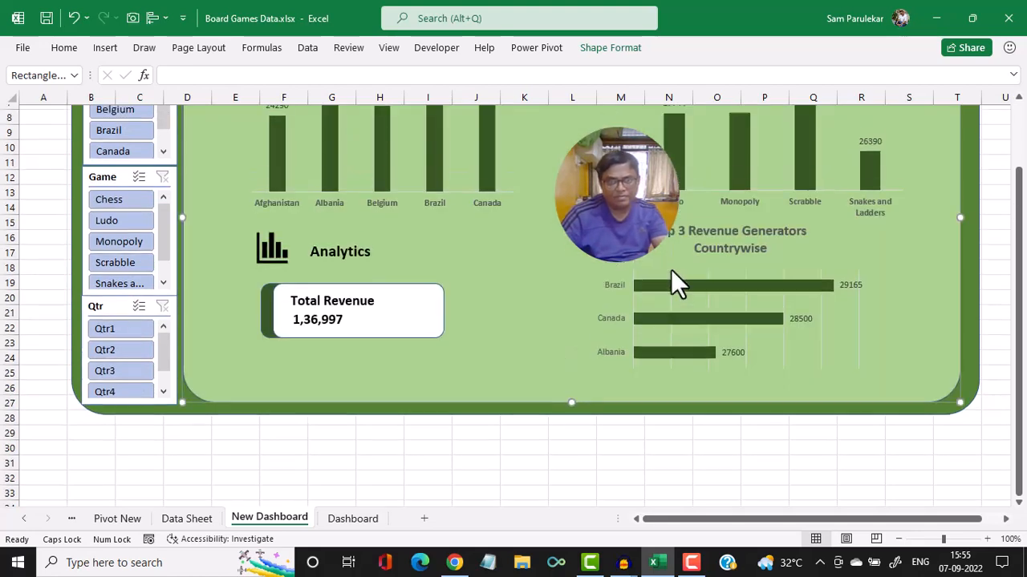
pyautogui.scroll(3, 672, 271)
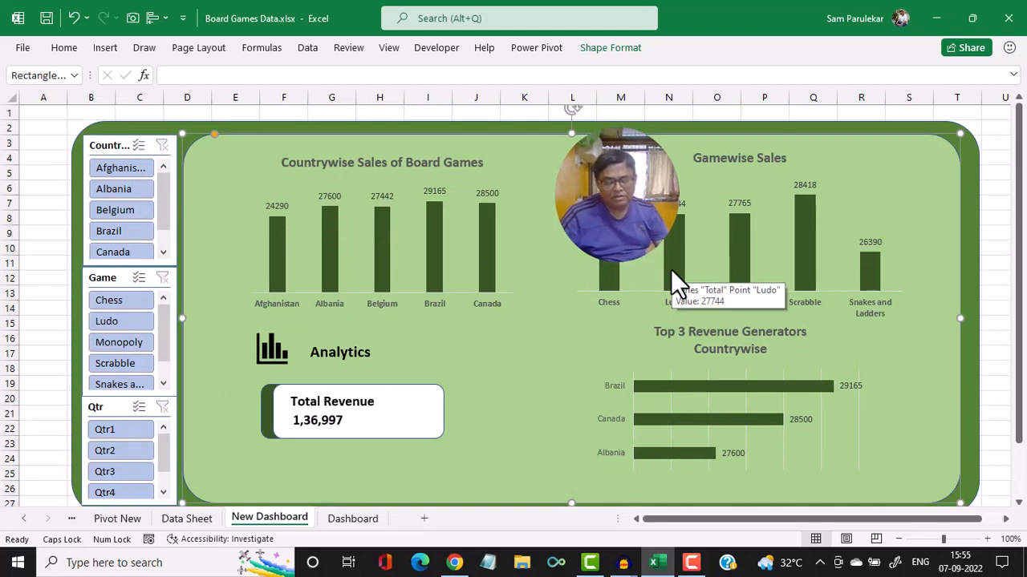
pyautogui.click(989, 139)
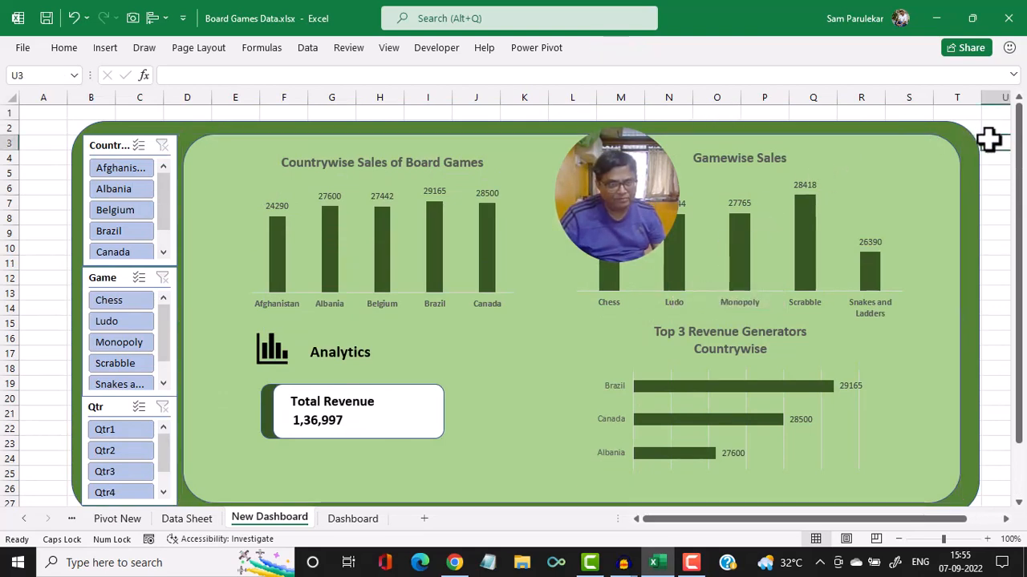
# - Test the slicers by filtering the dashboard to Afghanistan, Chess and Qtr1
pyautogui.click(108, 172)
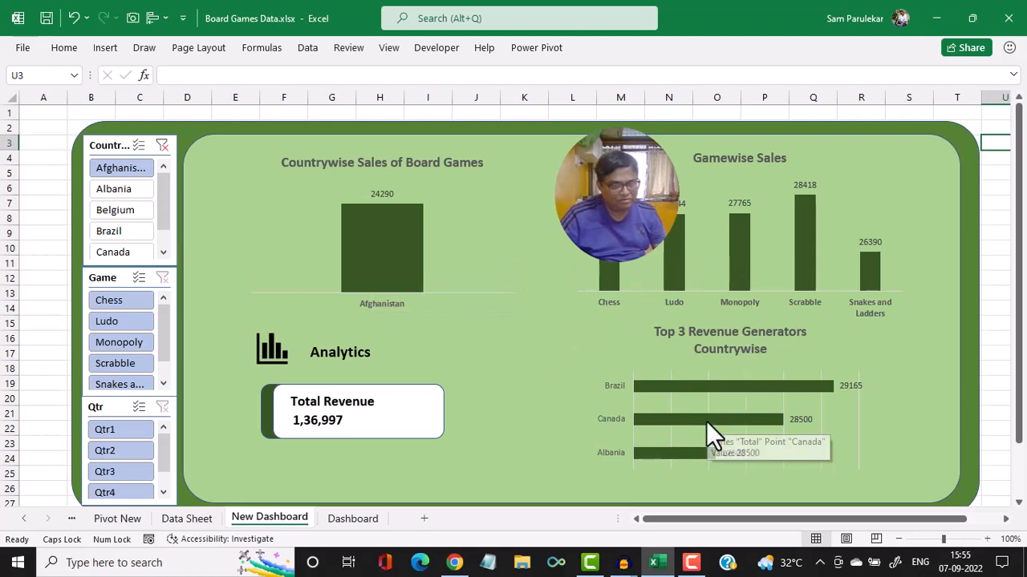
pyautogui.click(104, 302)
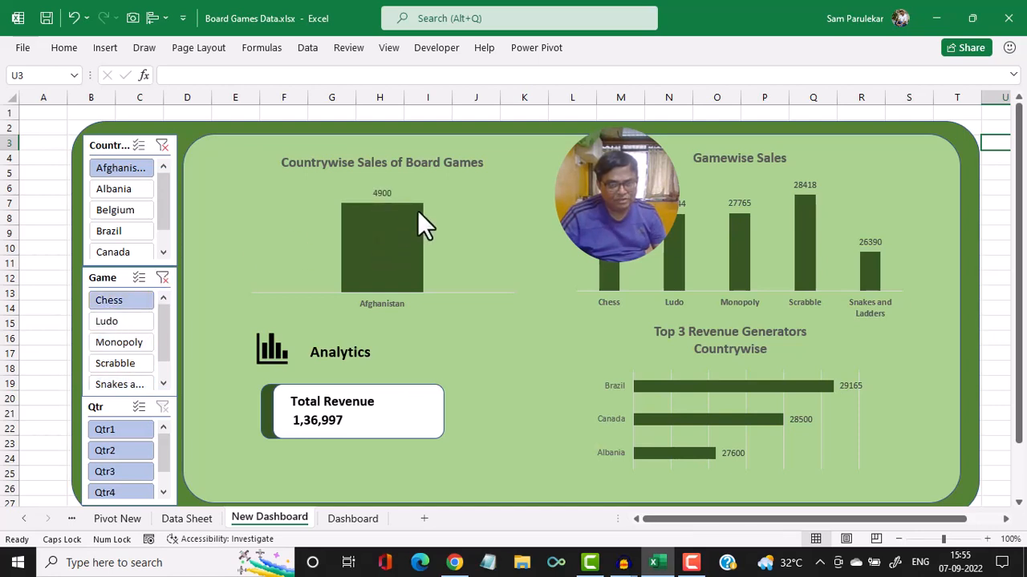
pyautogui.click(116, 434)
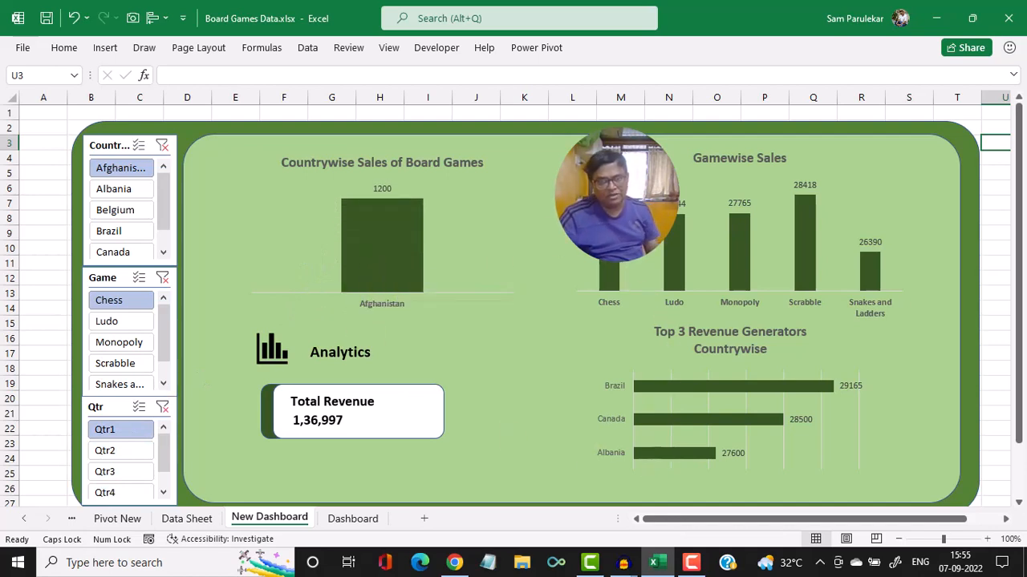
pyautogui.moveTo(684, 274)
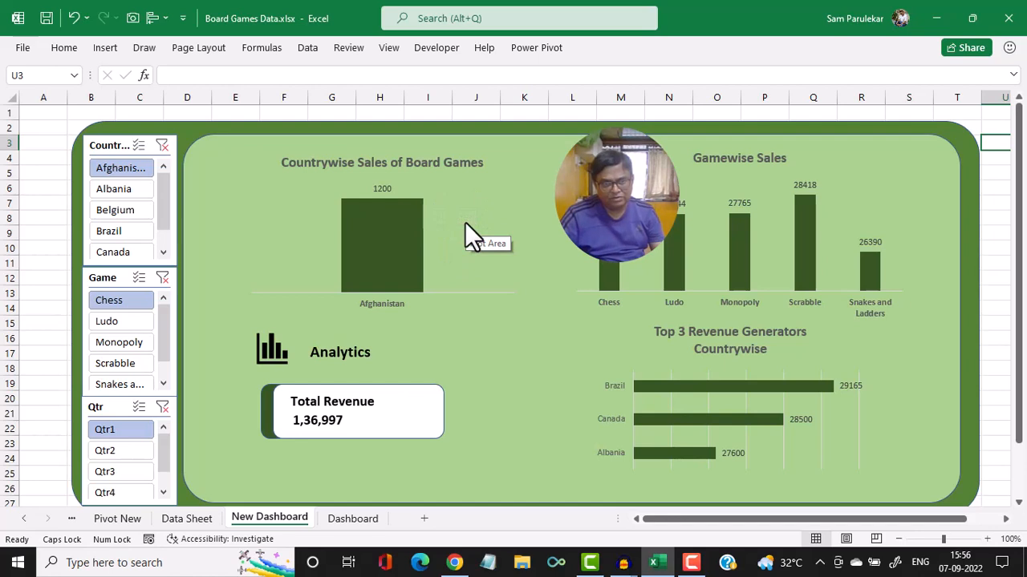
# - Set the Country Name slicer's report connections to include PivotTable1, PivotTable2, PivotTable3 and PivotTable5 on the Pivot sheet
pyautogui.click(113, 145)
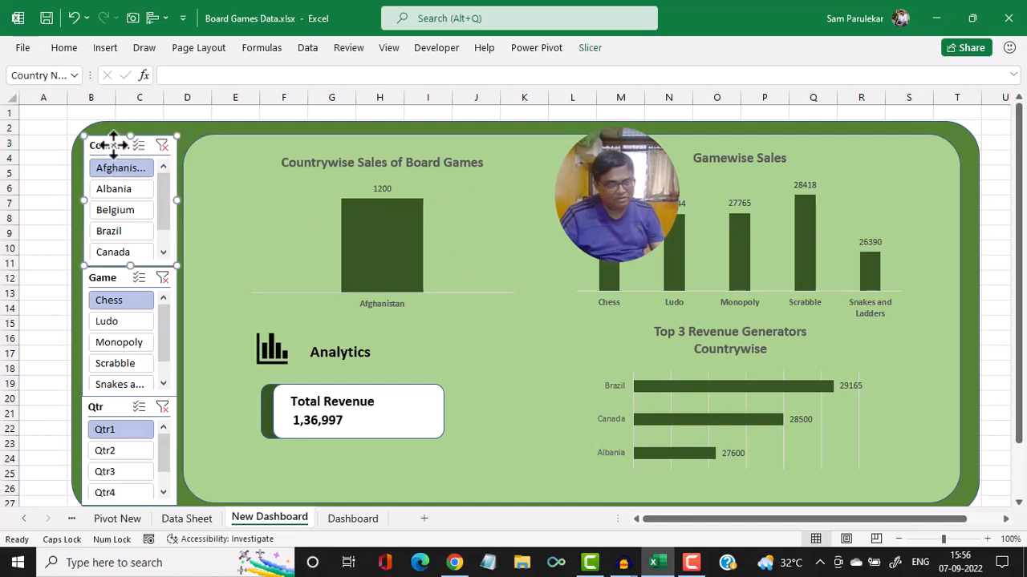
pyautogui.click(588, 47)
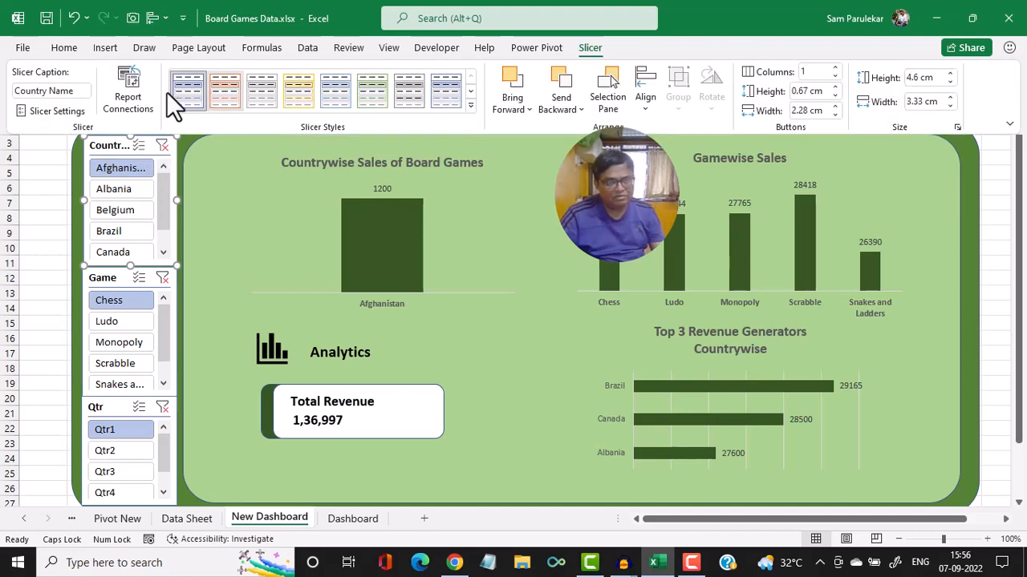
pyautogui.click(121, 92)
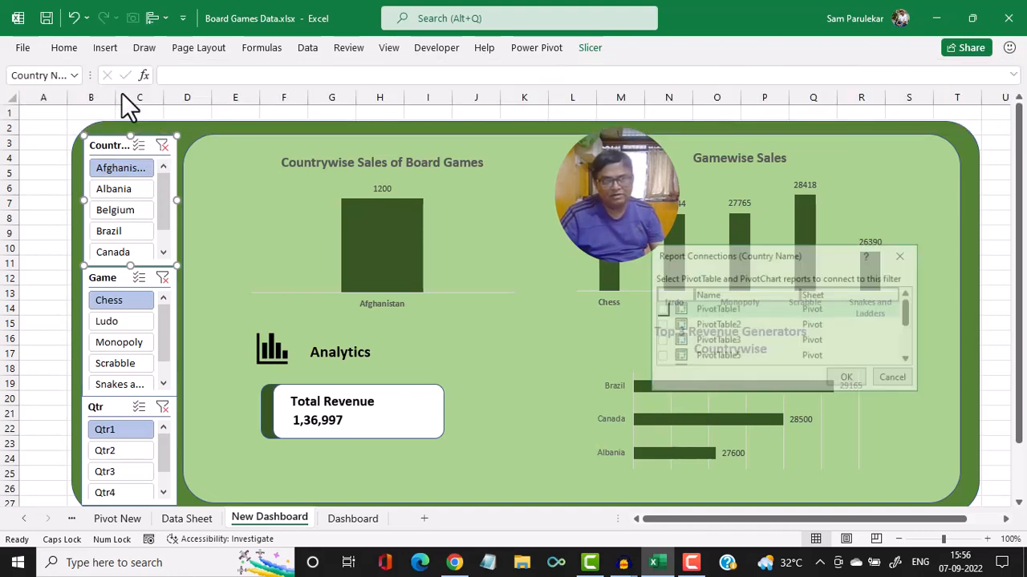
pyautogui.click(660, 309)
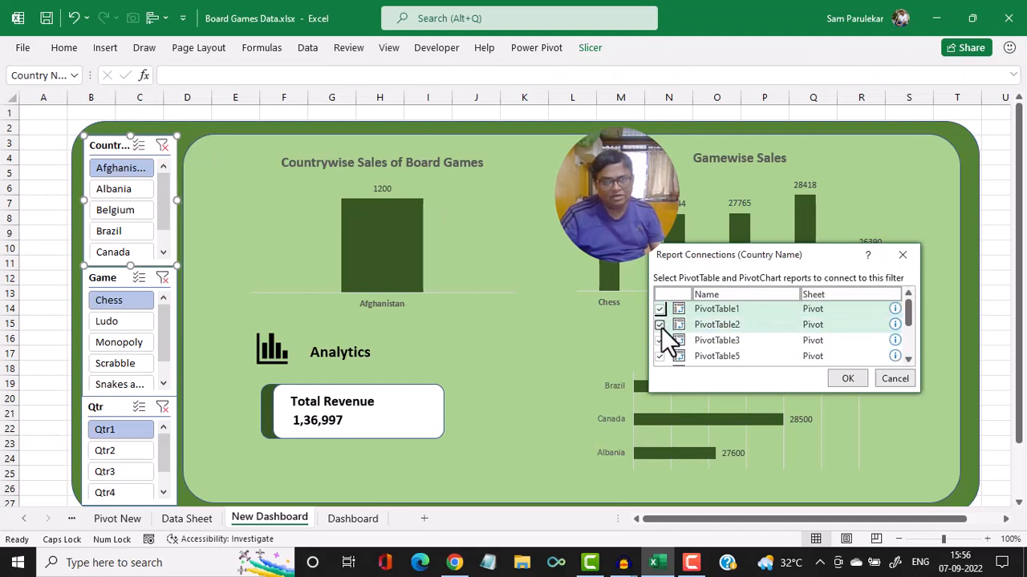
pyautogui.click(659, 324)
pyautogui.click(660, 340)
pyautogui.click(659, 356)
# - Connect the Country Name slicer to PivotTable10, PivotTable11 and PivotTable8 on the Pivot New sheet as well, and apply the connections
pyautogui.moveTo(909, 309); pyautogui.dragTo(909, 370)
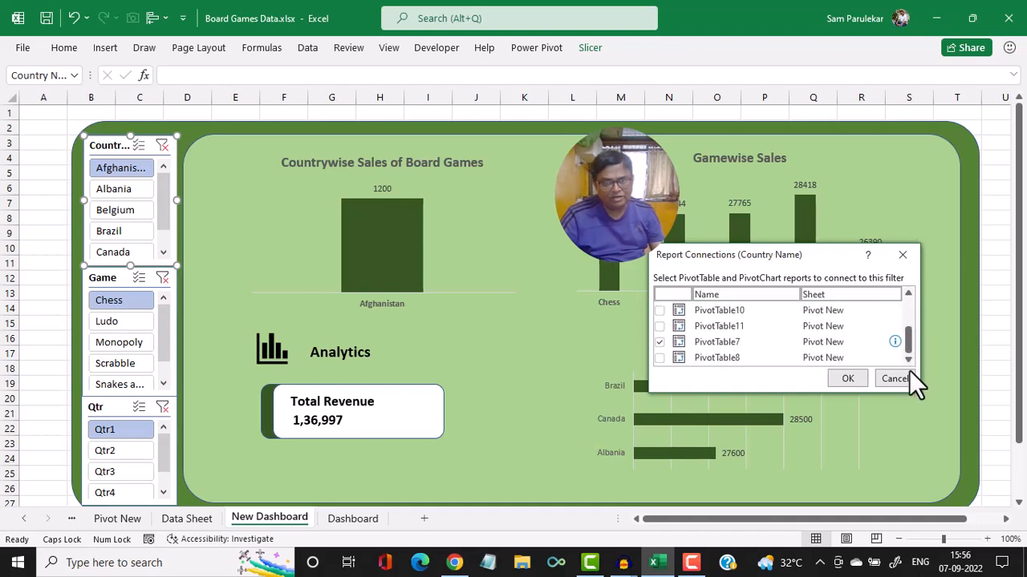
pyautogui.click(659, 310)
pyautogui.click(659, 325)
pyautogui.click(659, 358)
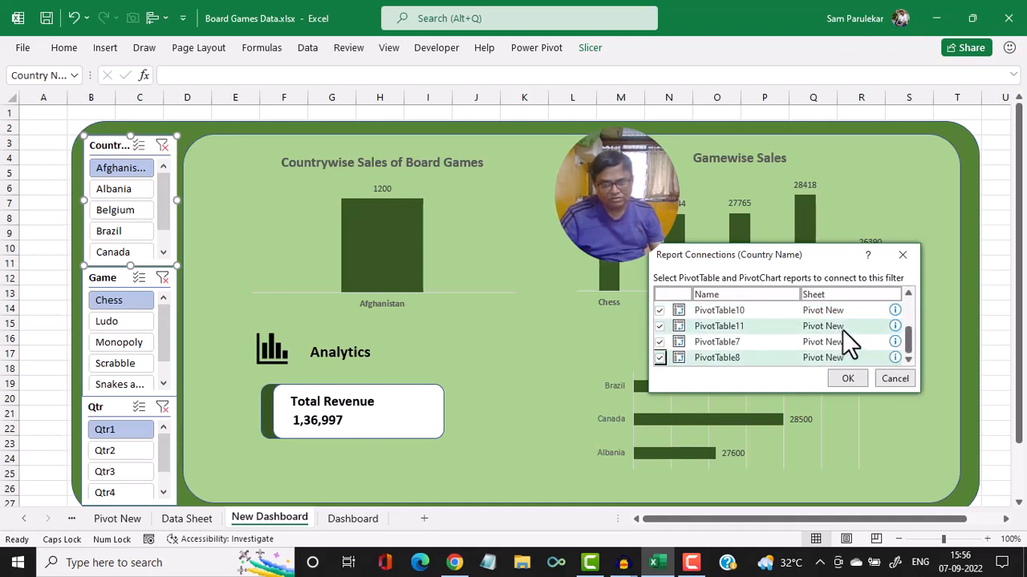
pyautogui.moveTo(906, 339); pyautogui.dragTo(910, 298)
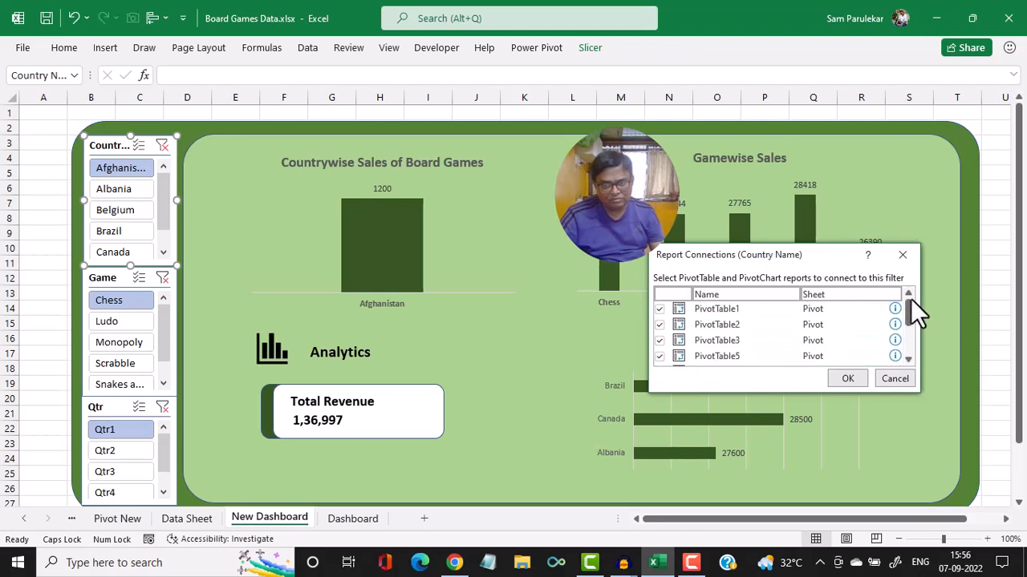
pyautogui.click(858, 376)
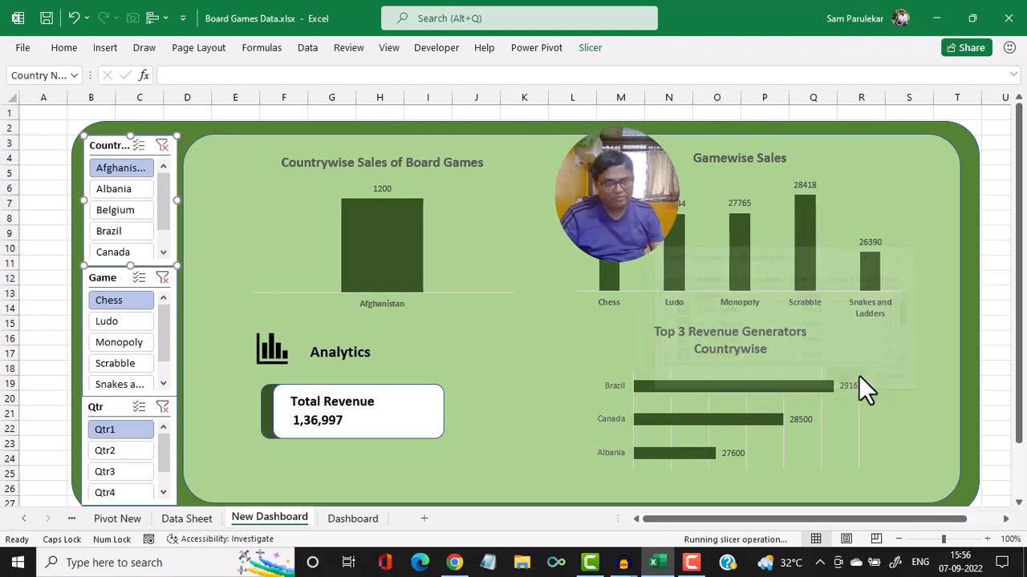
# - Connect the Game slicer to the pivot tables on the Pivot sheet and to PivotTable10, 11, 7 and 8 on Pivot New
pyautogui.click(112, 277)
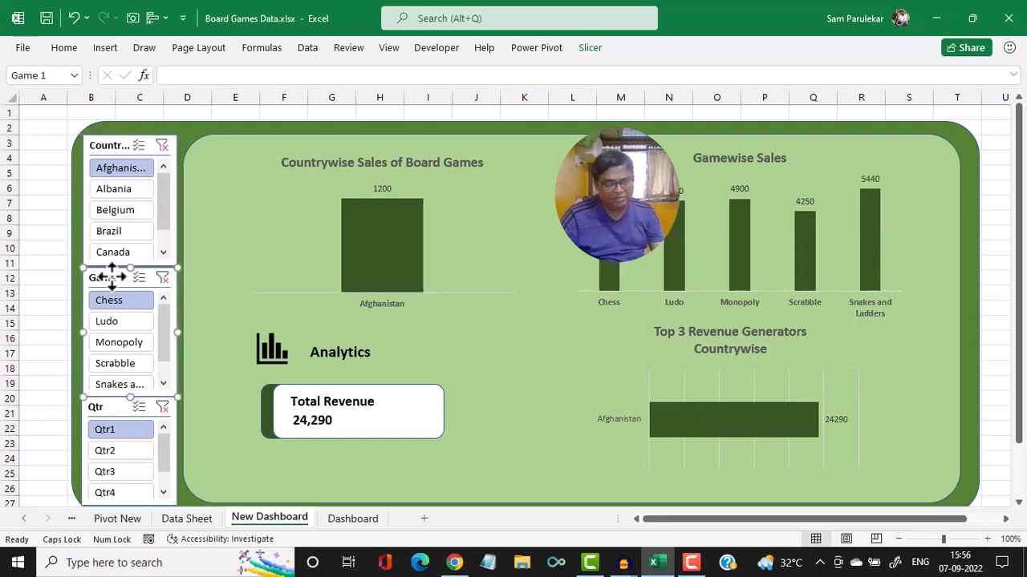
pyautogui.click(589, 48)
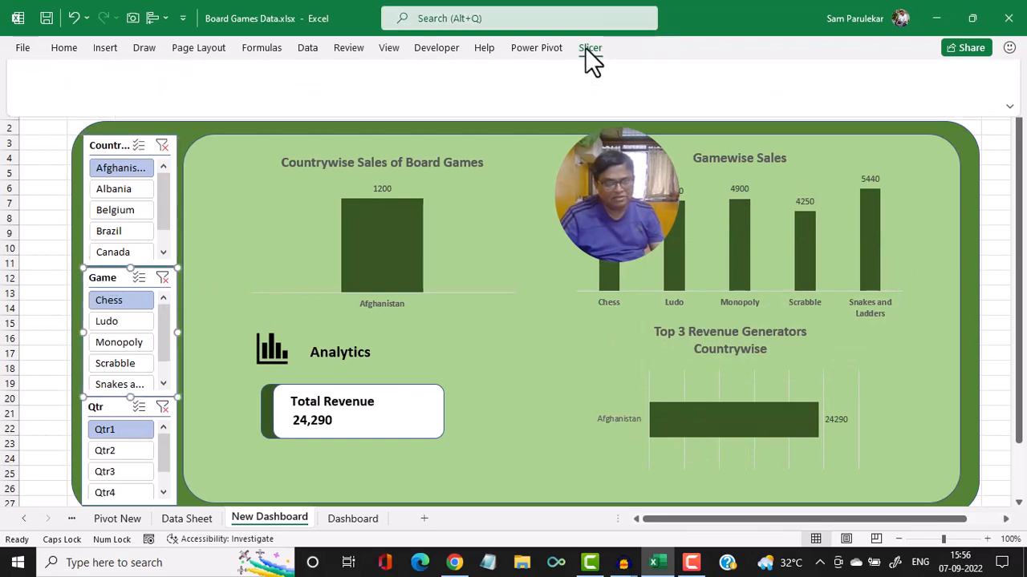
pyautogui.click(113, 100)
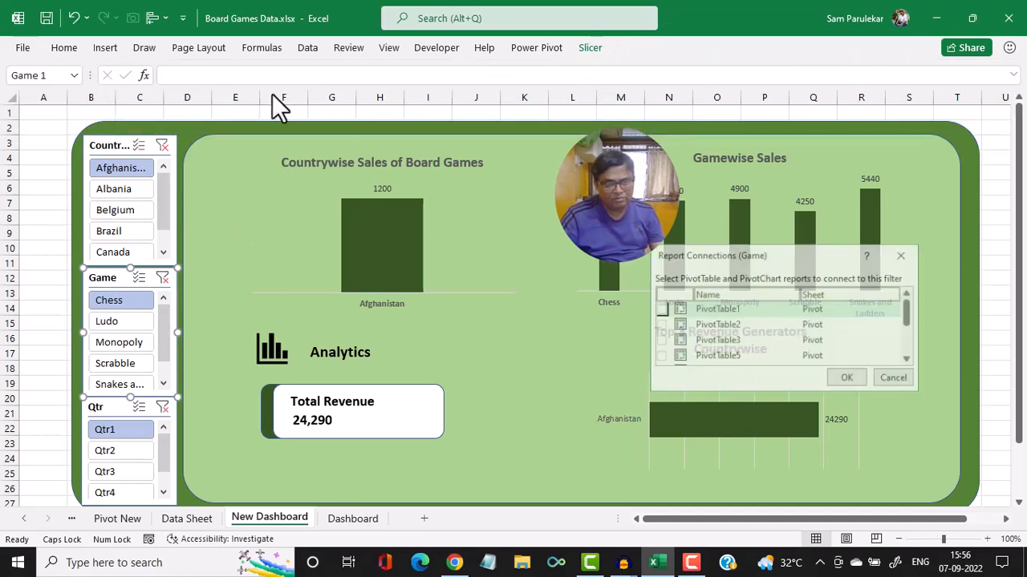
pyautogui.click(659, 309)
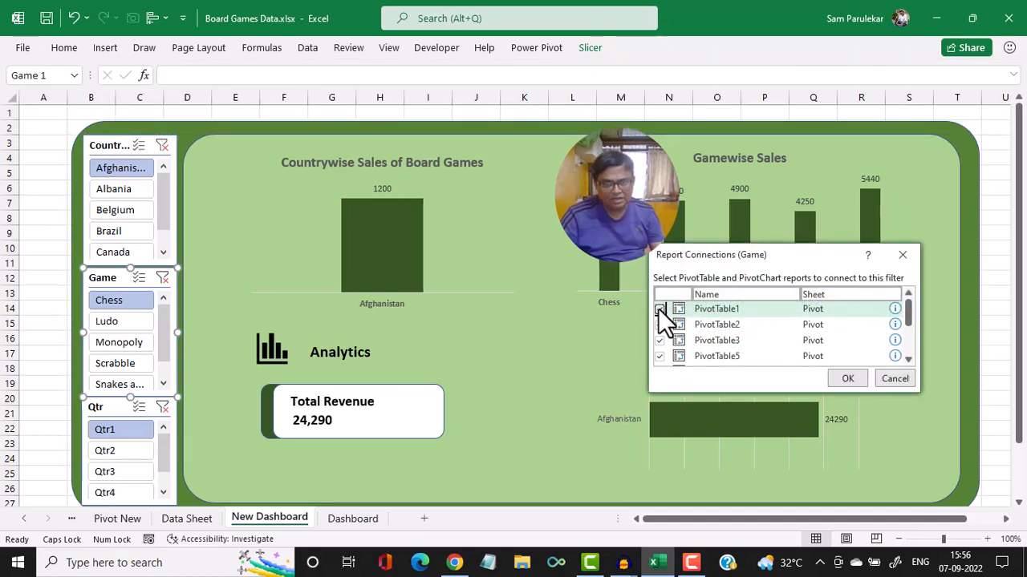
pyautogui.moveTo(908, 317); pyautogui.dragTo(904, 345)
pyautogui.click(658, 309)
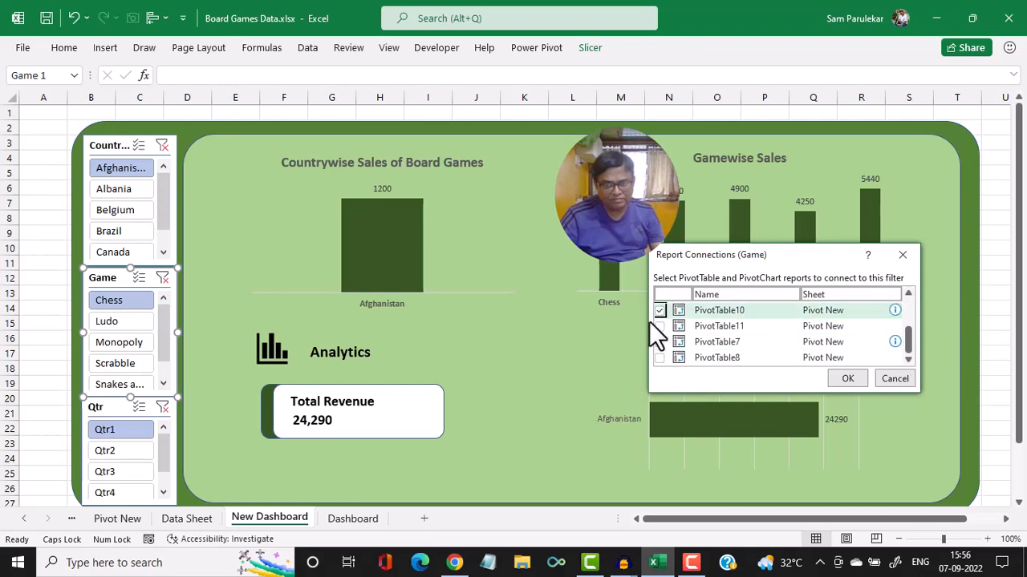
pyautogui.click(659, 326)
pyautogui.click(659, 342)
pyautogui.click(659, 358)
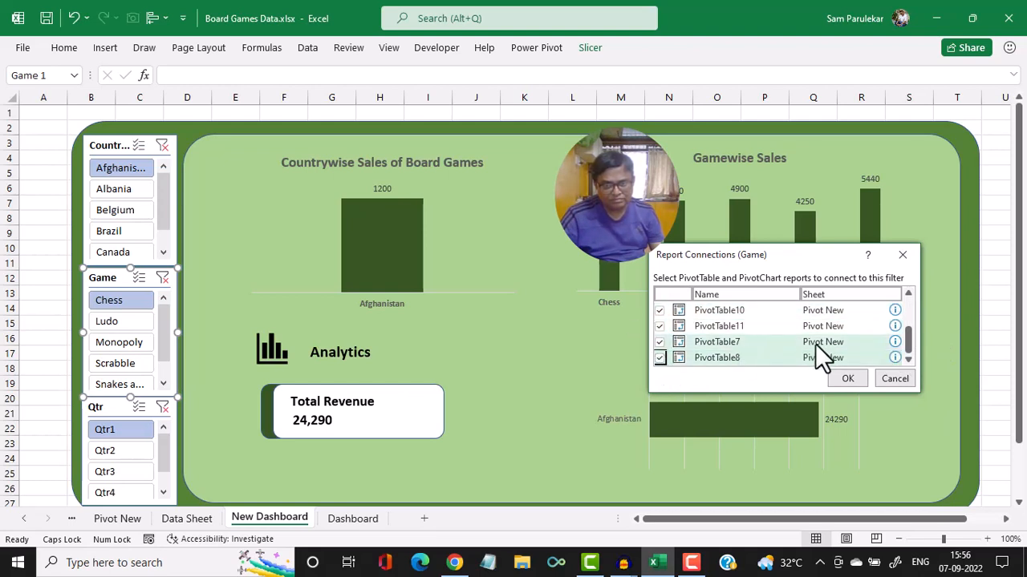
pyautogui.click(847, 378)
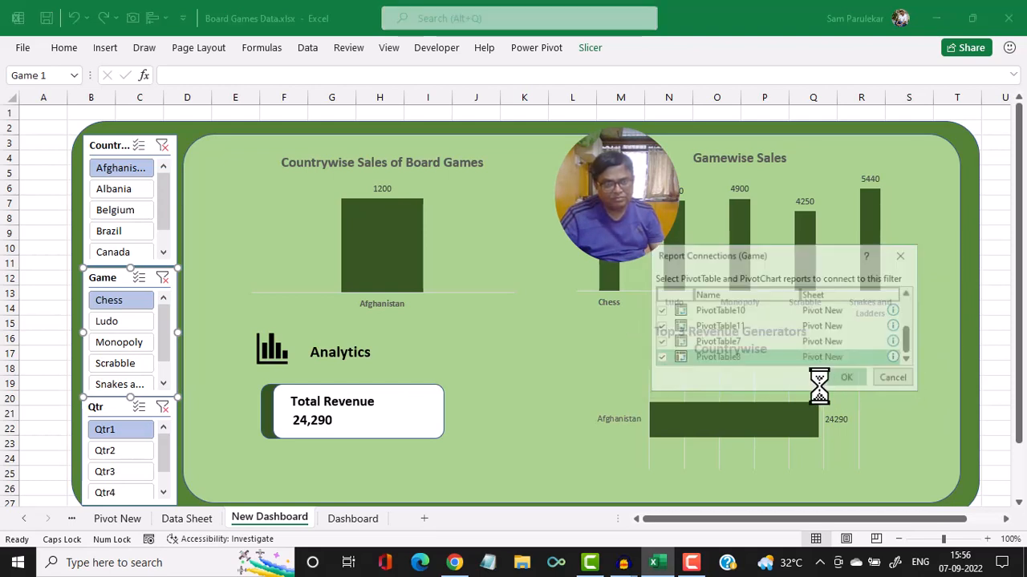
# - Connect the Qtr slicer to the pivot tables on the Pivot sheet and to PivotTable10, 11, 7 and 8 on Pivot New
pyautogui.click(107, 408)
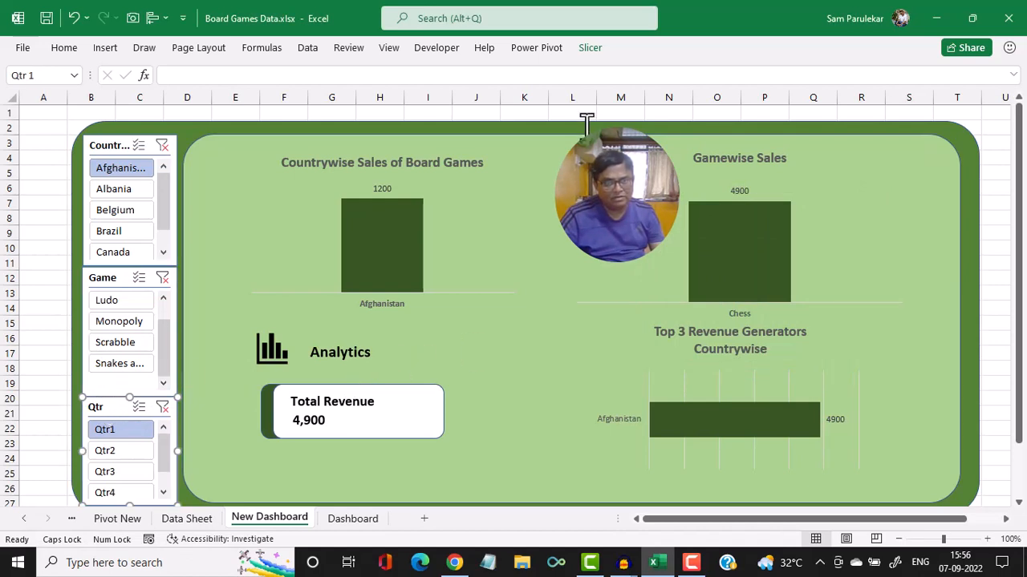
pyautogui.click(594, 50)
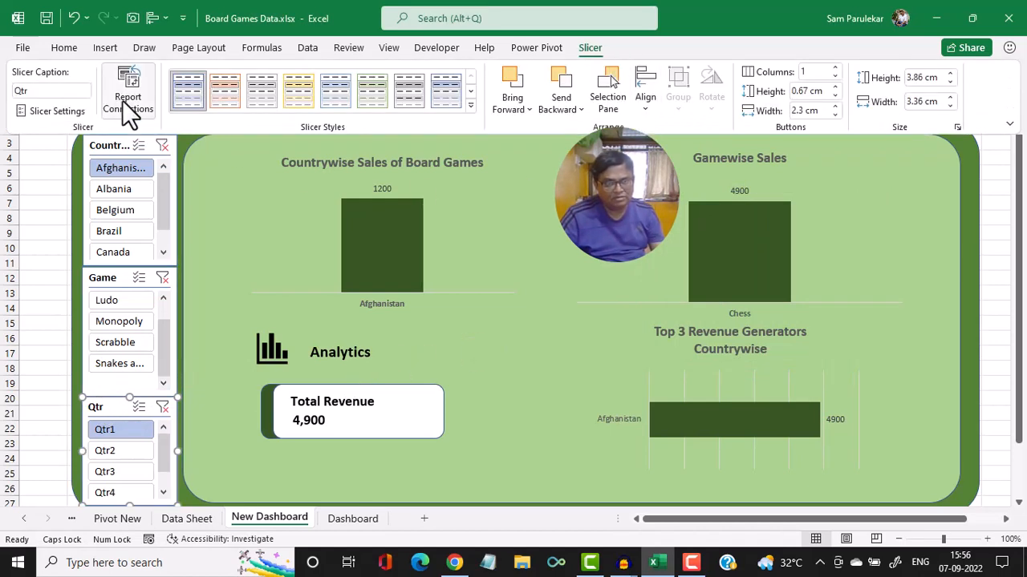
pyautogui.click(121, 99)
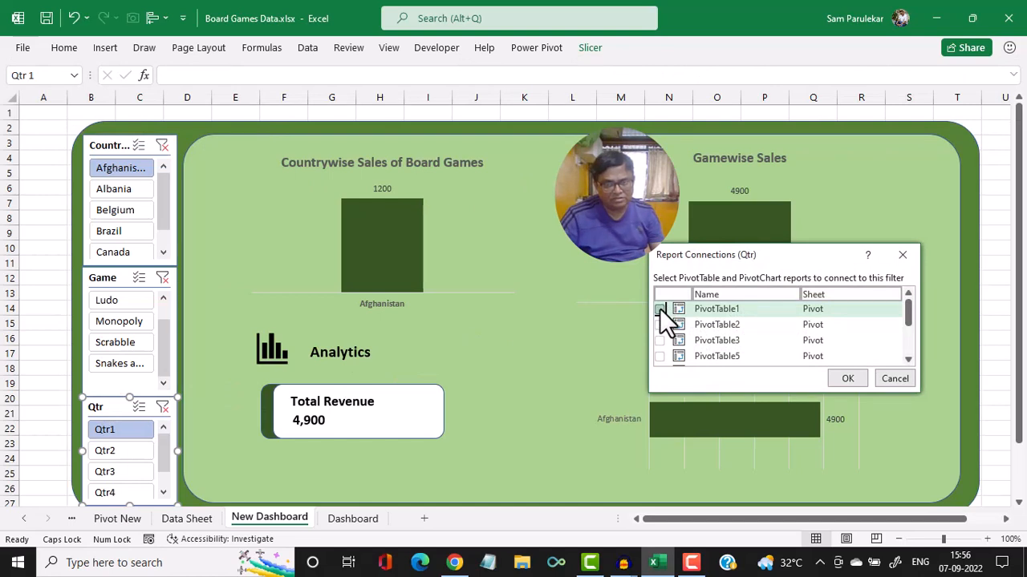
pyautogui.click(659, 308)
pyautogui.moveTo(909, 314); pyautogui.dragTo(908, 361)
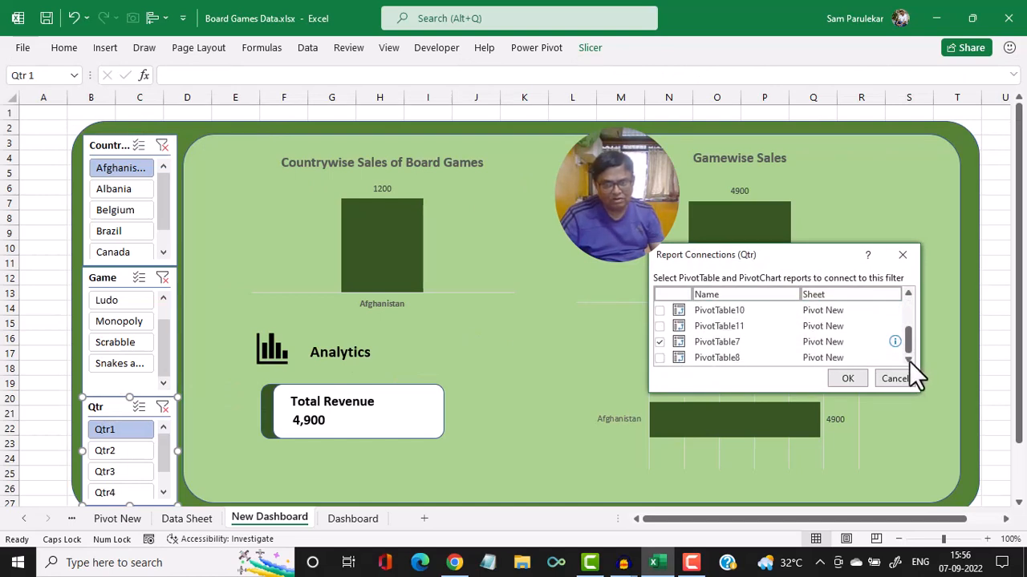
pyautogui.click(659, 310)
pyautogui.click(660, 326)
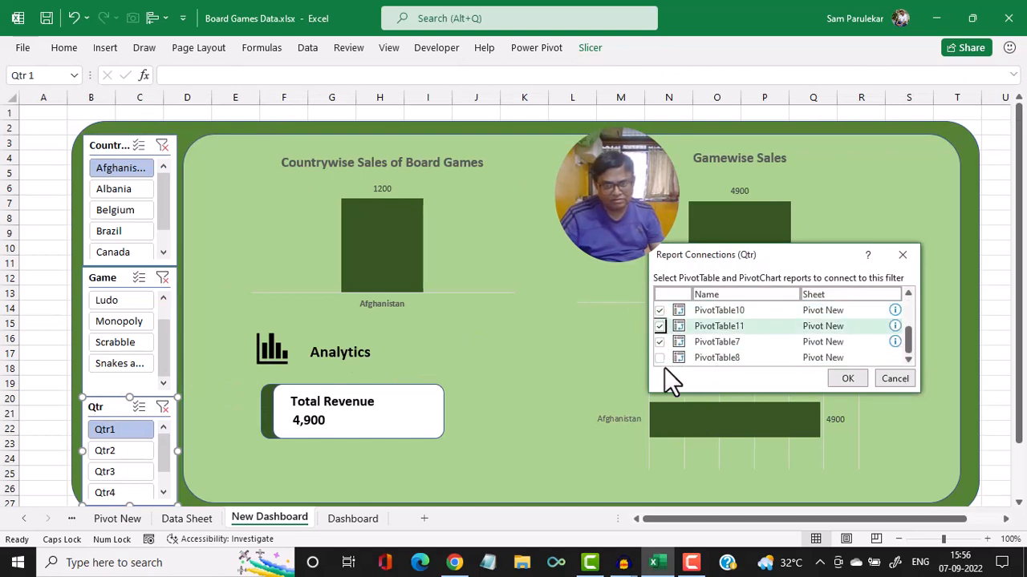
pyautogui.click(660, 341)
pyautogui.click(659, 358)
pyautogui.click(846, 380)
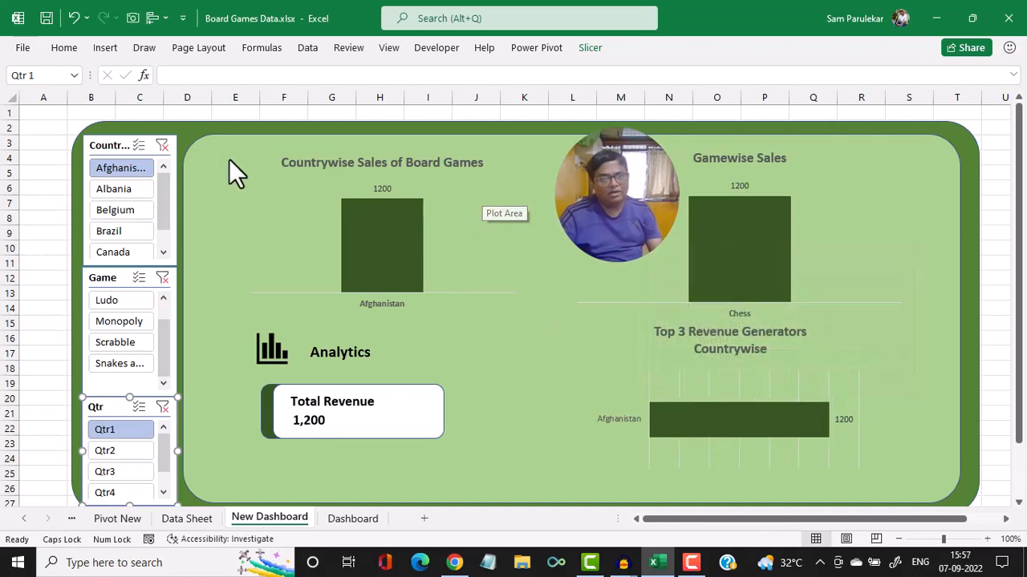
# - Clear the Country Name and Game filters, and test the country slicer with Afghanistan, Albania and Belgium selected together
pyautogui.click(161, 146)
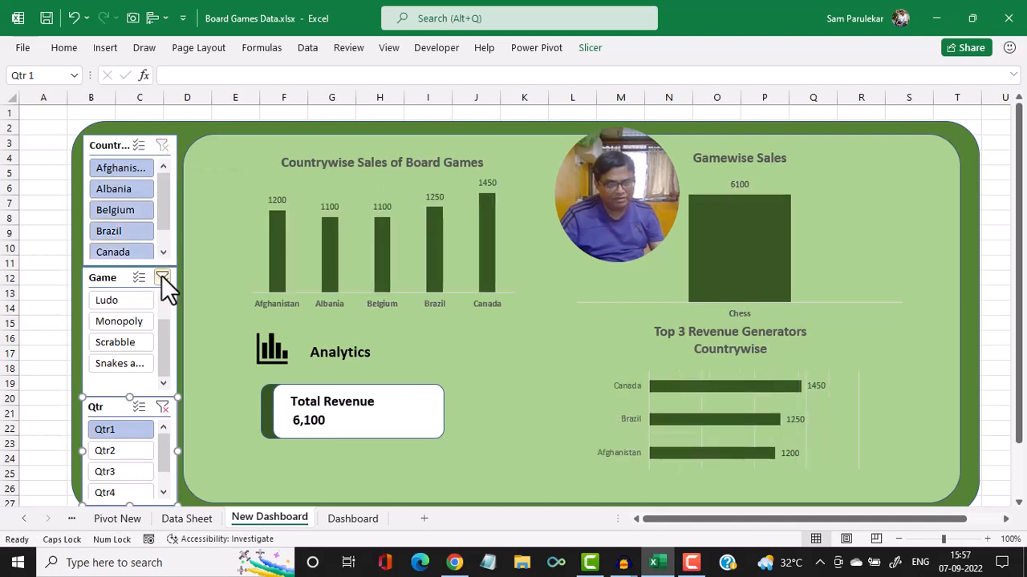
pyautogui.click(501, 335)
pyautogui.click(116, 172)
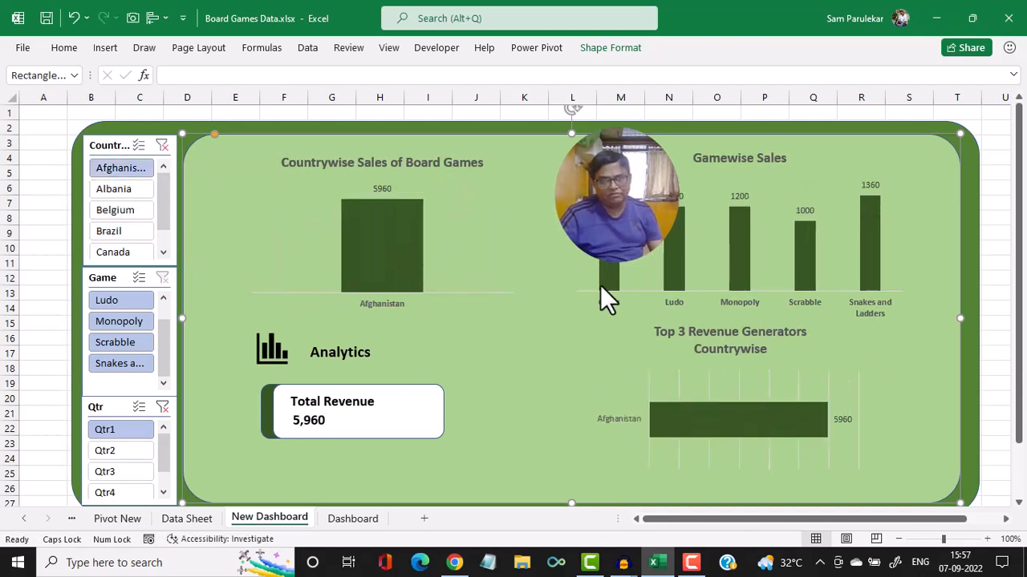
pyautogui.keyDown('ctrl'); pyautogui.click(118, 190); pyautogui.keyUp('ctrl')
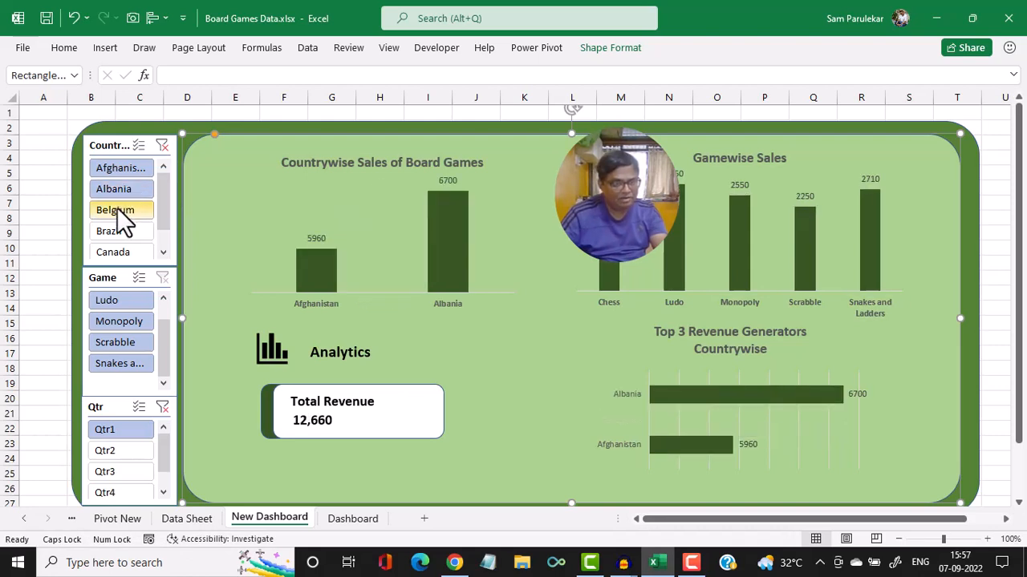
pyautogui.keyDown('ctrl'); pyautogui.click(119, 215); pyautogui.keyUp('ctrl')
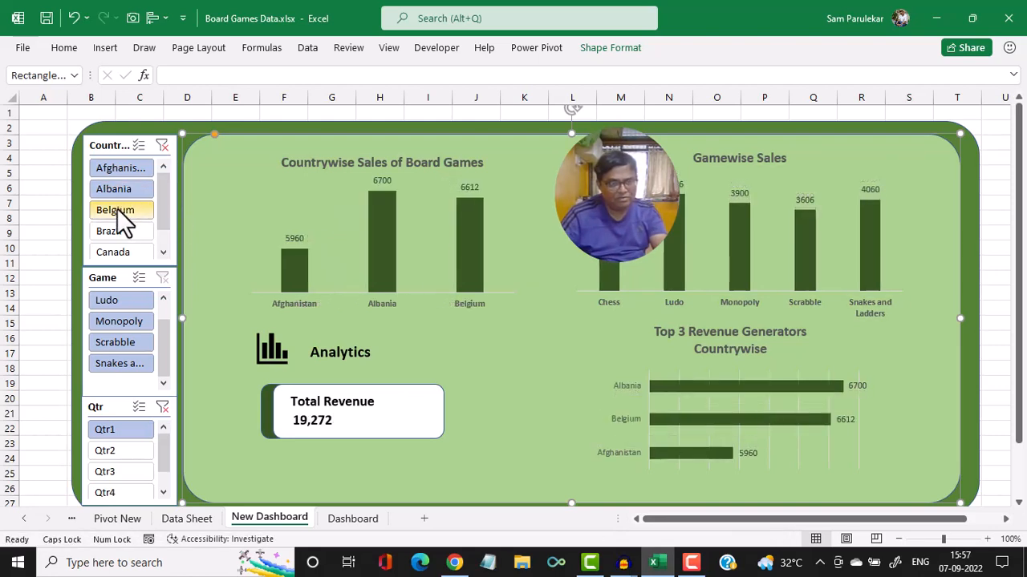
# - Test Ludo, Monopoly and Snakes and Ladders in turn across Qtr1 to Qtr4, and clear the country and game filters
pyautogui.keyDown('shift'); pyautogui.click(118, 490); pyautogui.keyUp('shift')
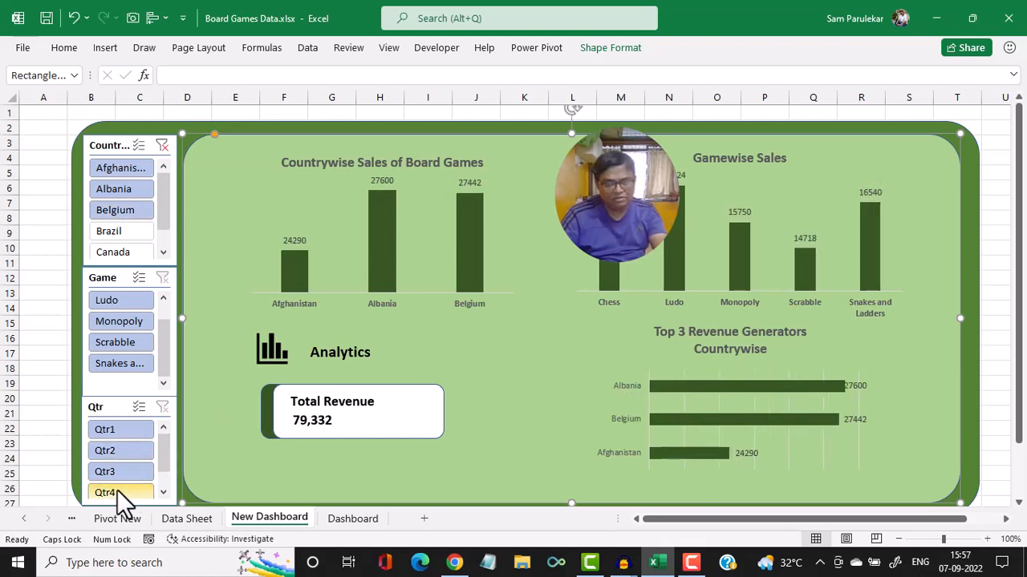
pyautogui.click(117, 307)
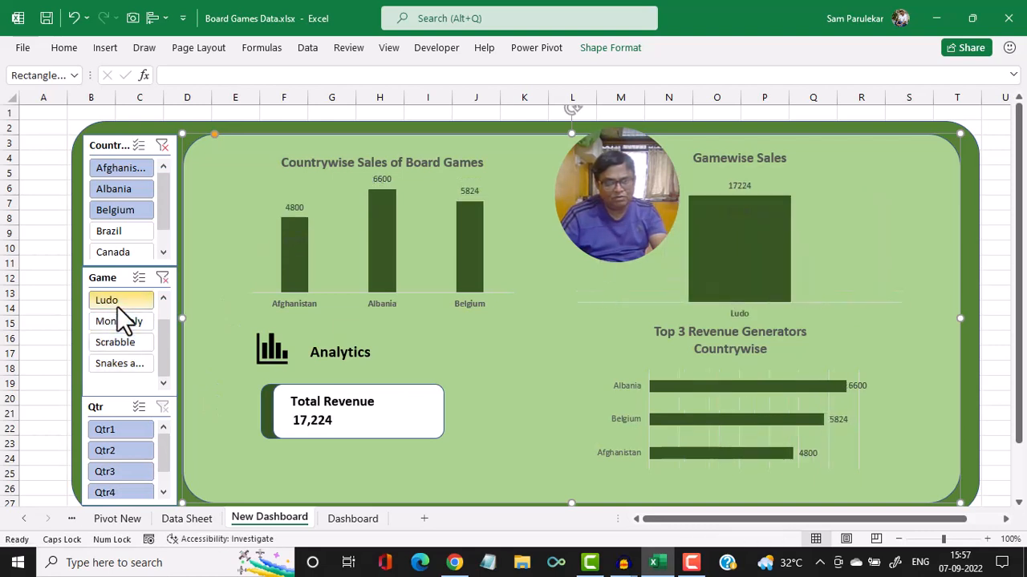
pyautogui.click(130, 328)
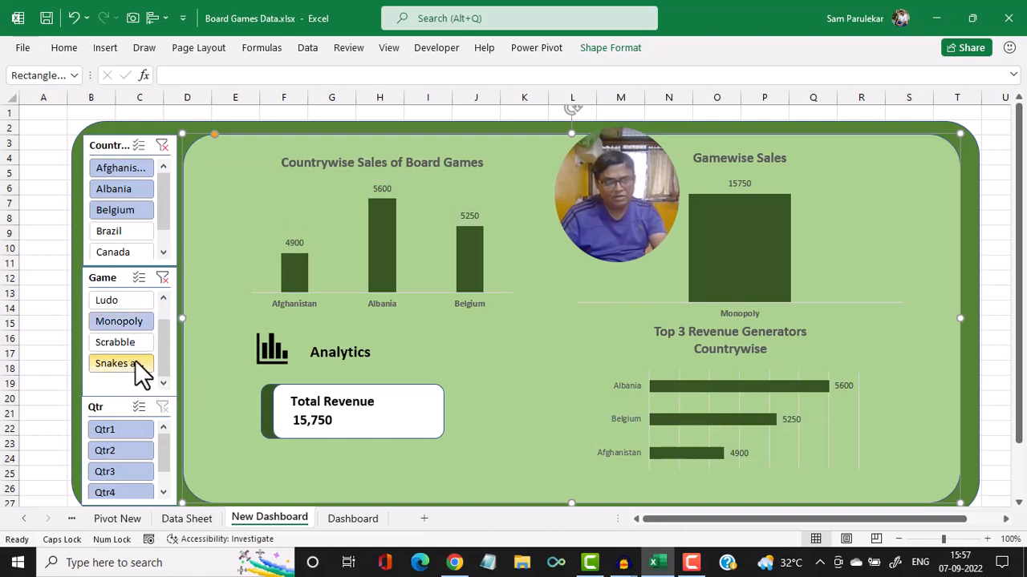
pyautogui.click(138, 365)
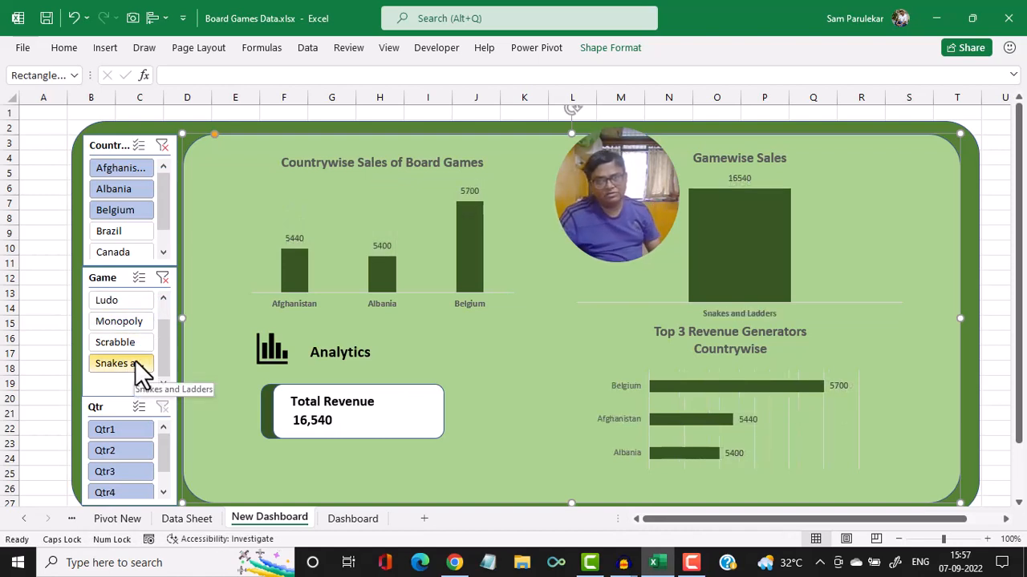
pyautogui.click(162, 147)
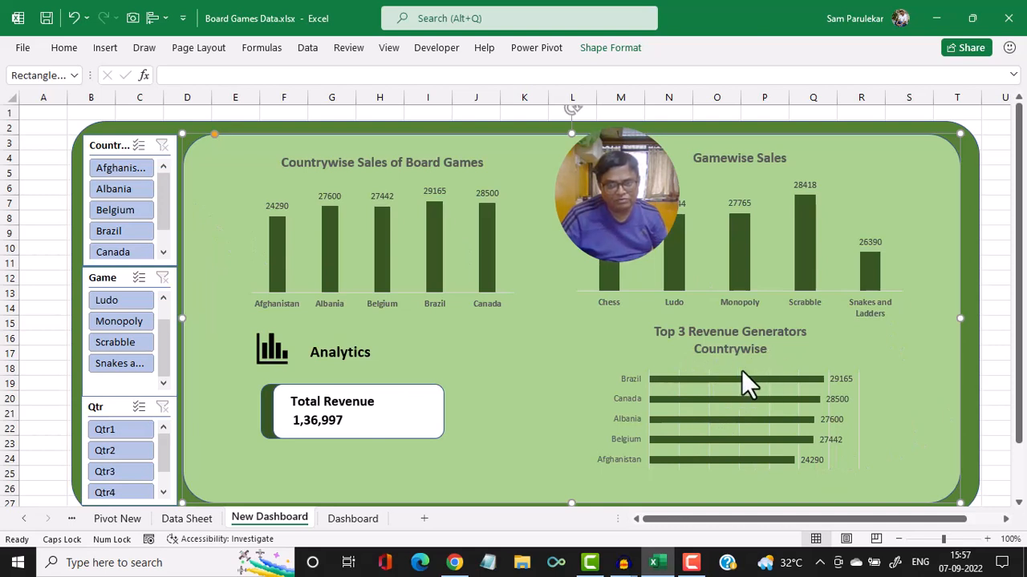
pyautogui.moveTo(739, 380)
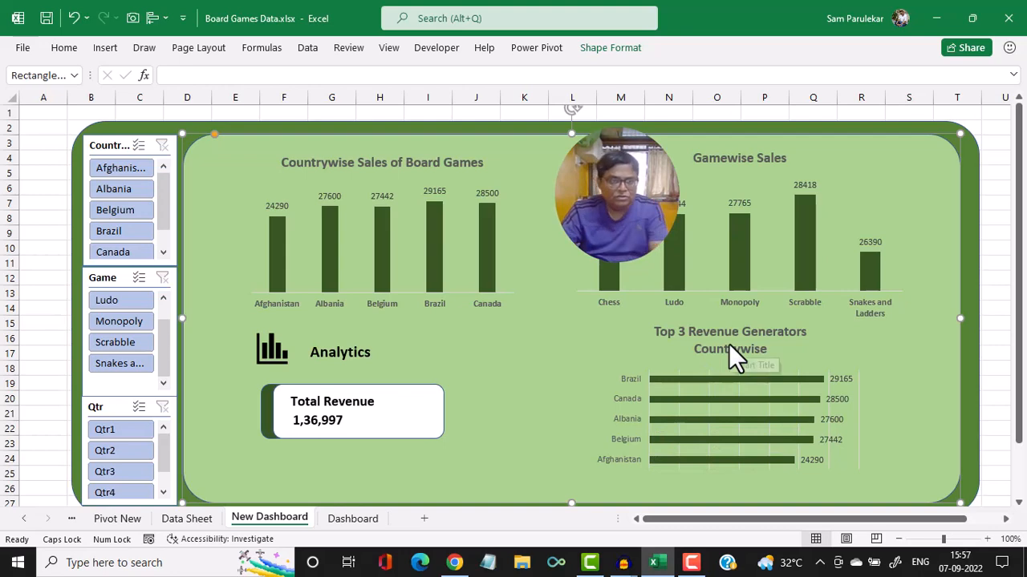
# - On the Pivot New sheet, filter the country pivot table below the total sales table to the top 3 items by Sum of Sales
pyautogui.click(109, 519)
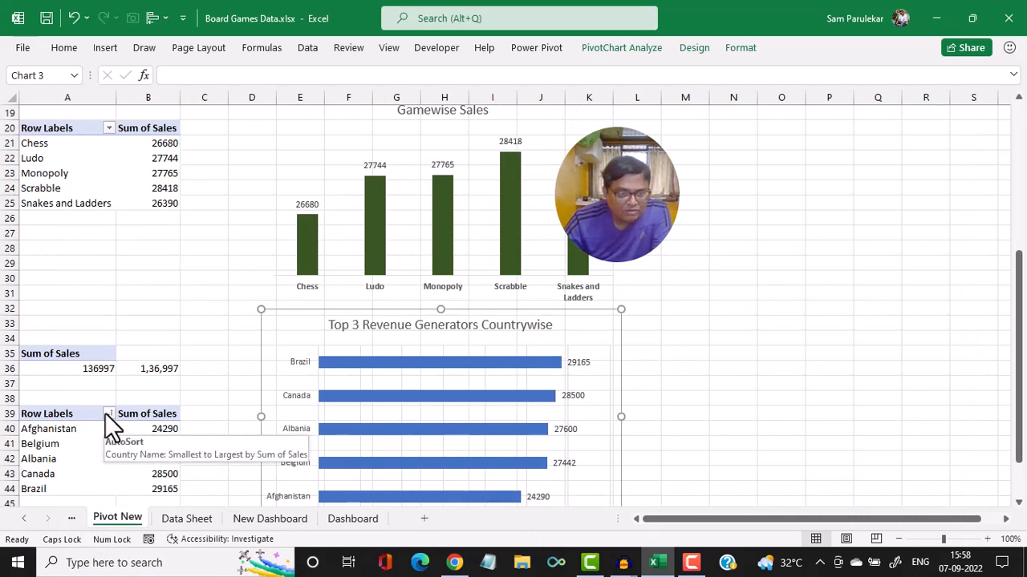
pyautogui.click(109, 413)
pyautogui.moveTo(183, 211)
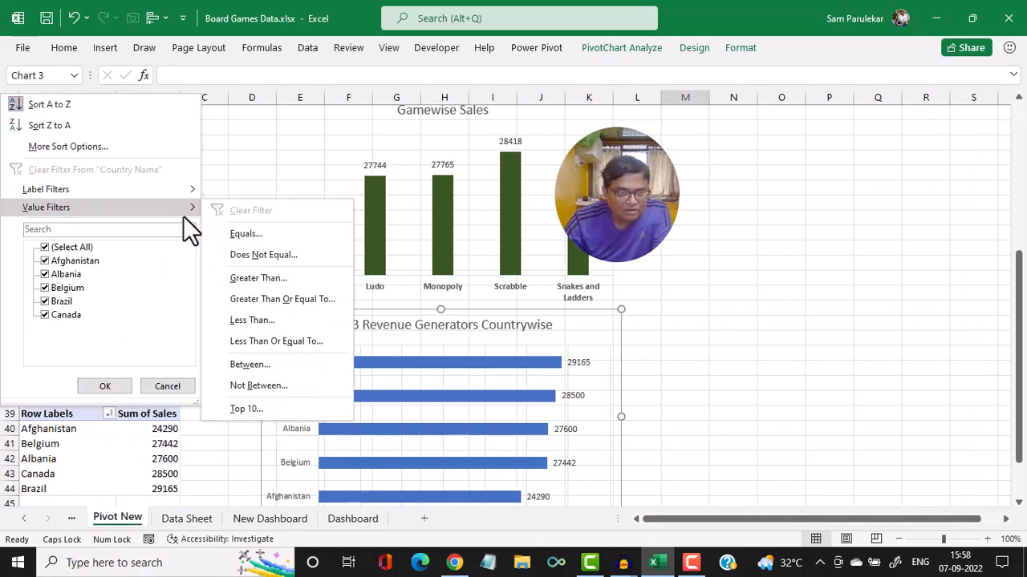
pyautogui.click(244, 409)
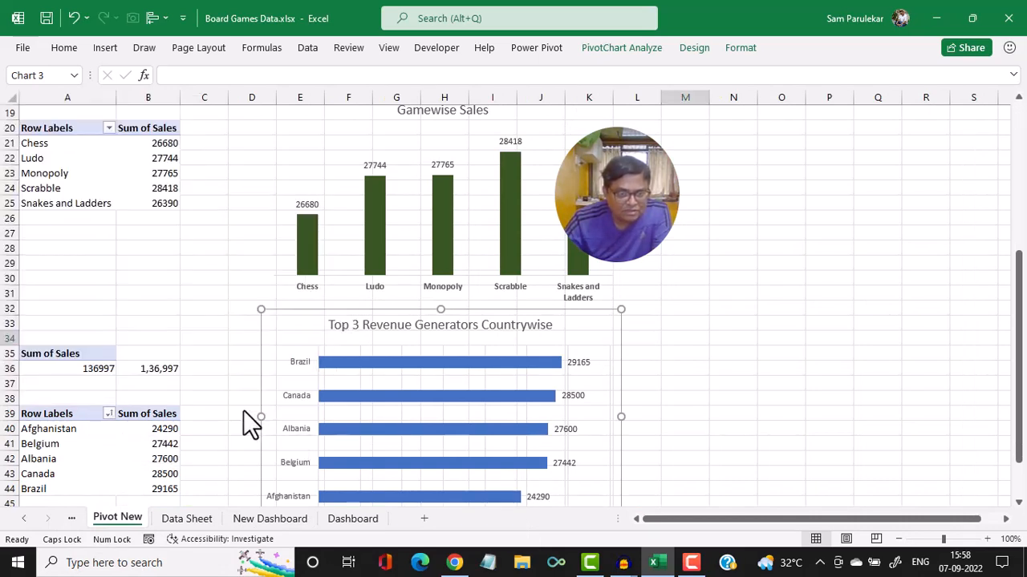
pyautogui.click(766, 297)
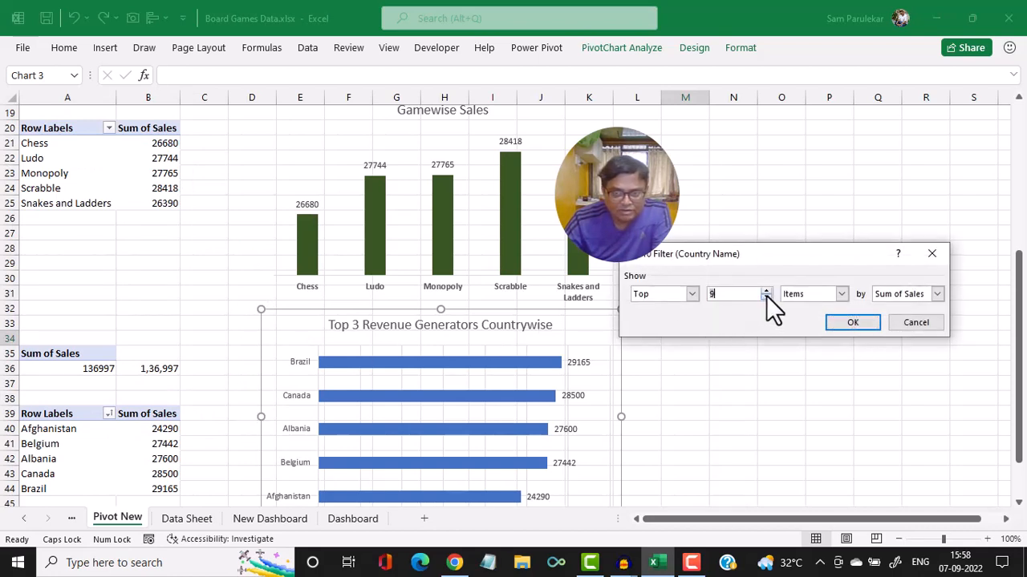
pyautogui.click(766, 297)
pyautogui.click(766, 297)
pyautogui.click(766, 296)
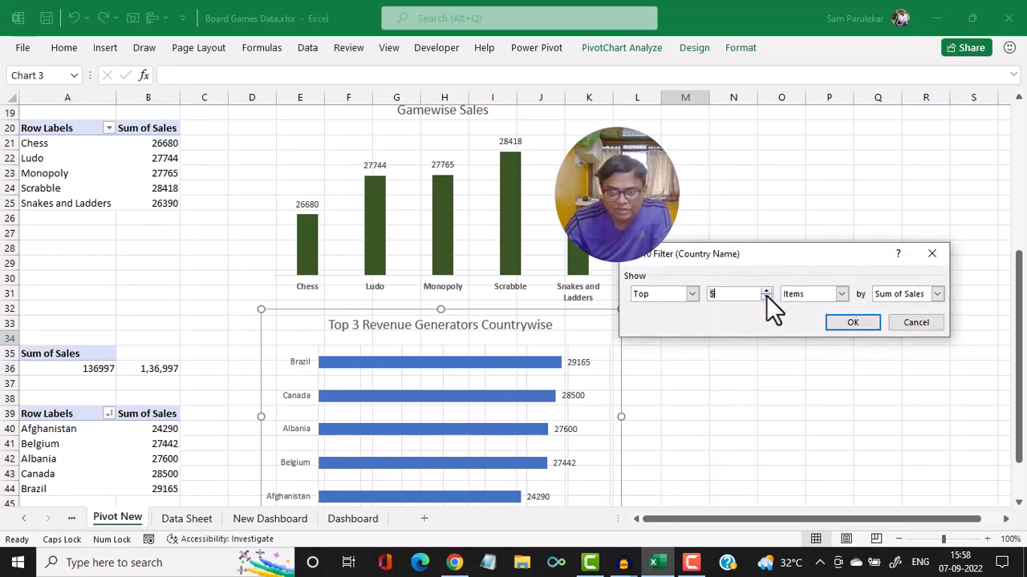
pyautogui.click(766, 297)
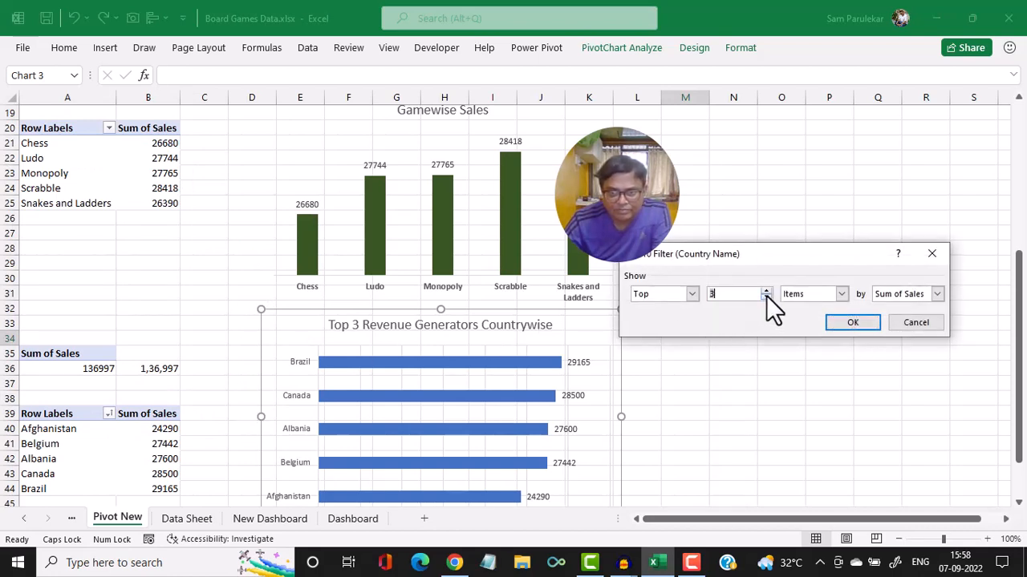
pyautogui.click(842, 325)
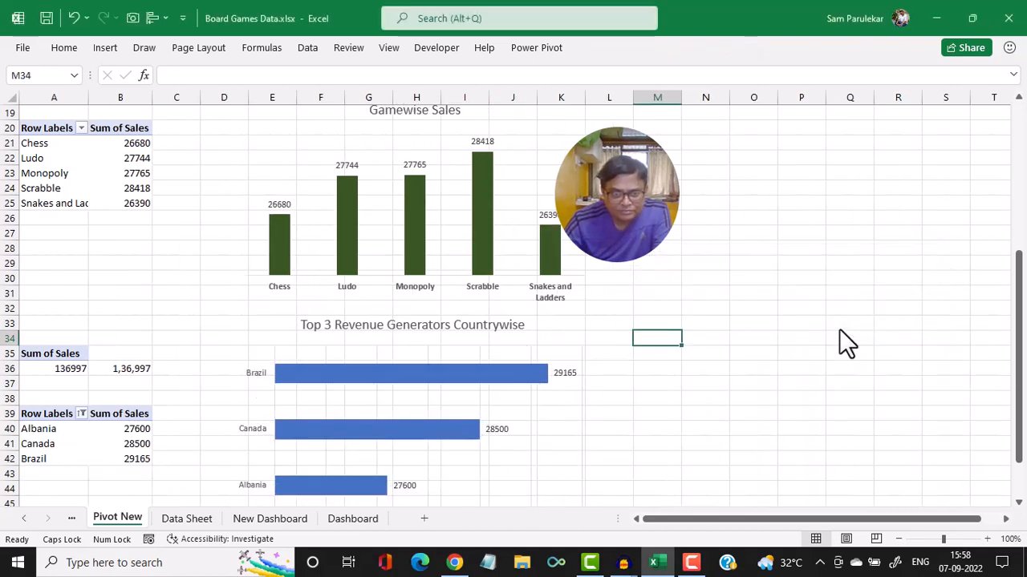
# - Look up the PivotTable name of the filtered top 3 countries table
pyautogui.click(125, 415)
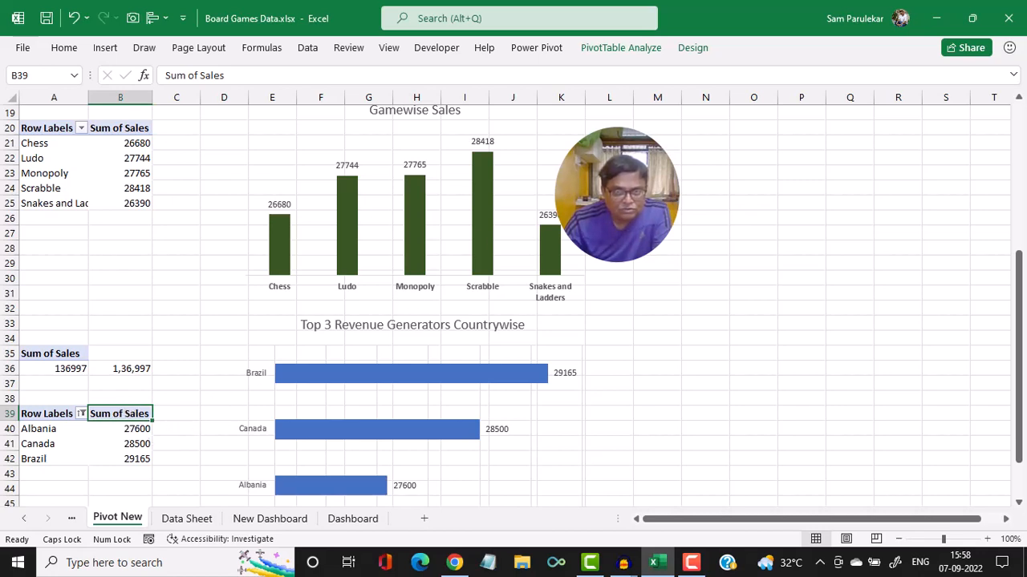
pyautogui.click(623, 52)
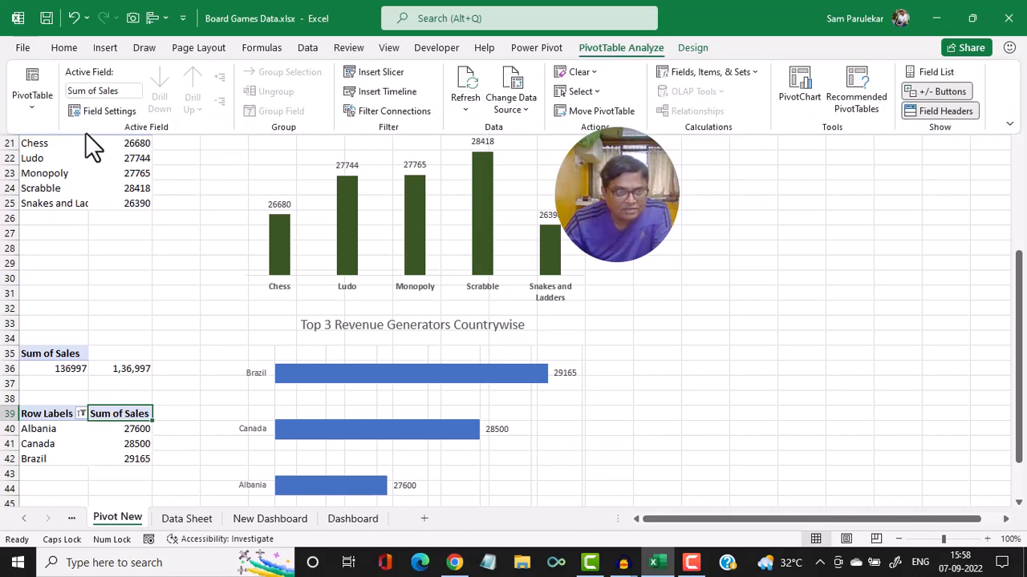
pyautogui.click(33, 107)
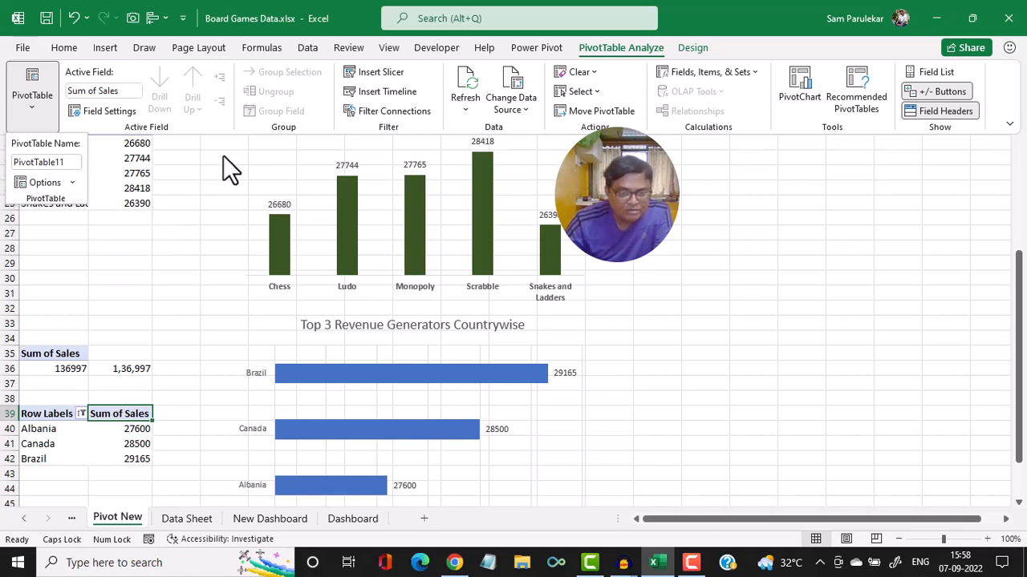
# - On the New Dashboard sheet, disconnect the Country Name slicer from PivotTable11
pyautogui.click(256, 521)
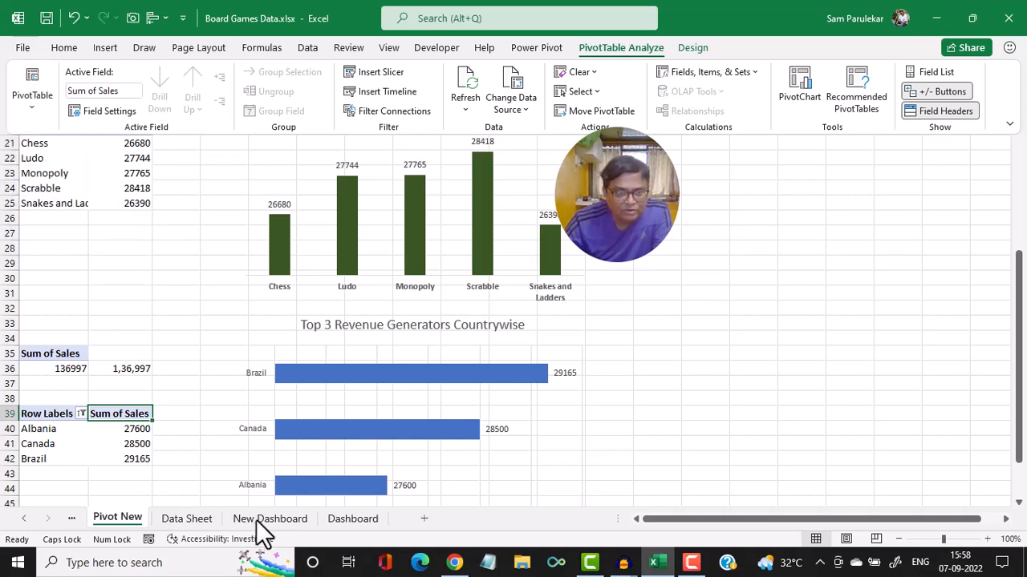
pyautogui.click(260, 520)
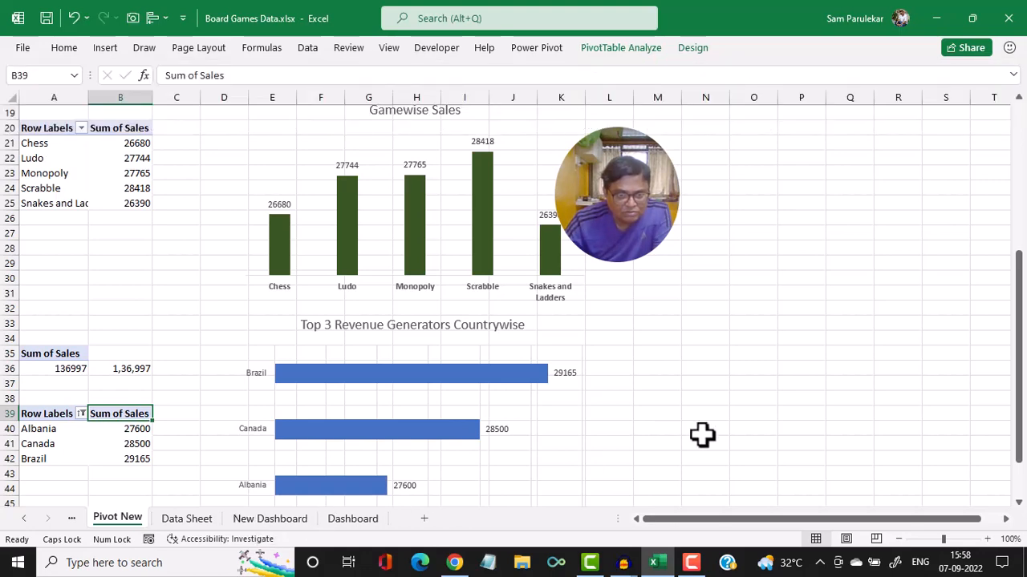
pyautogui.click(263, 520)
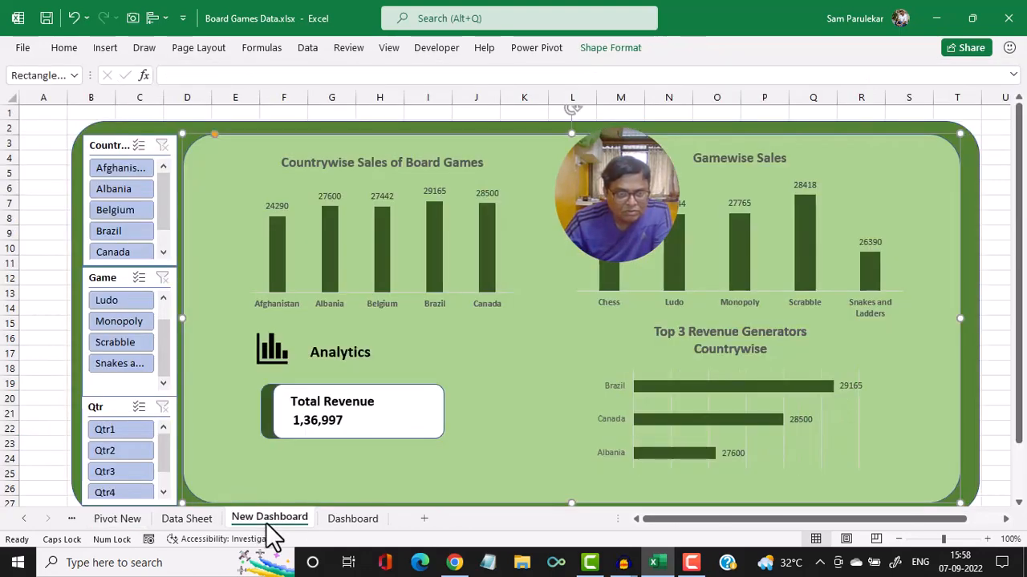
pyautogui.click(119, 146)
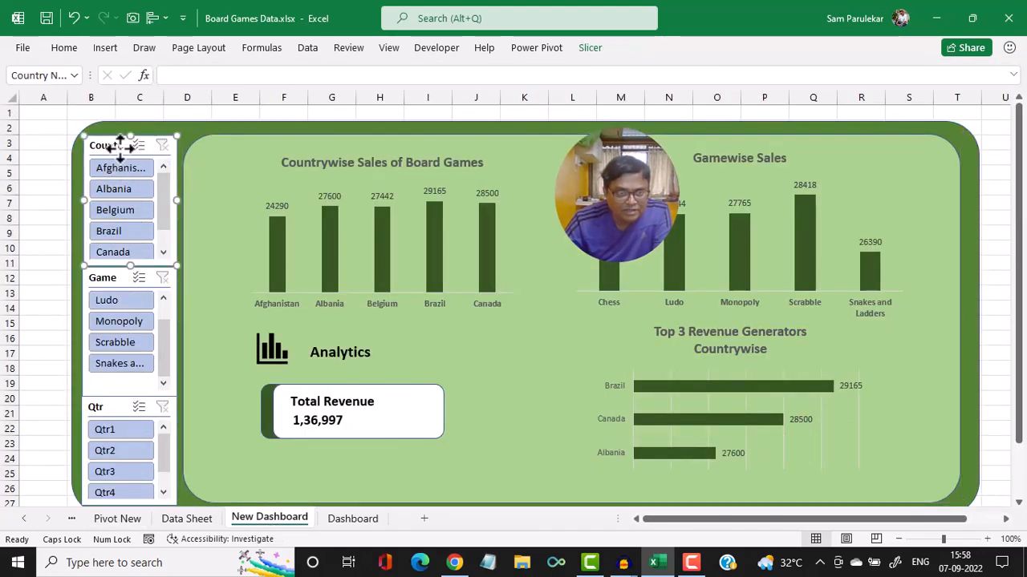
pyautogui.click(599, 51)
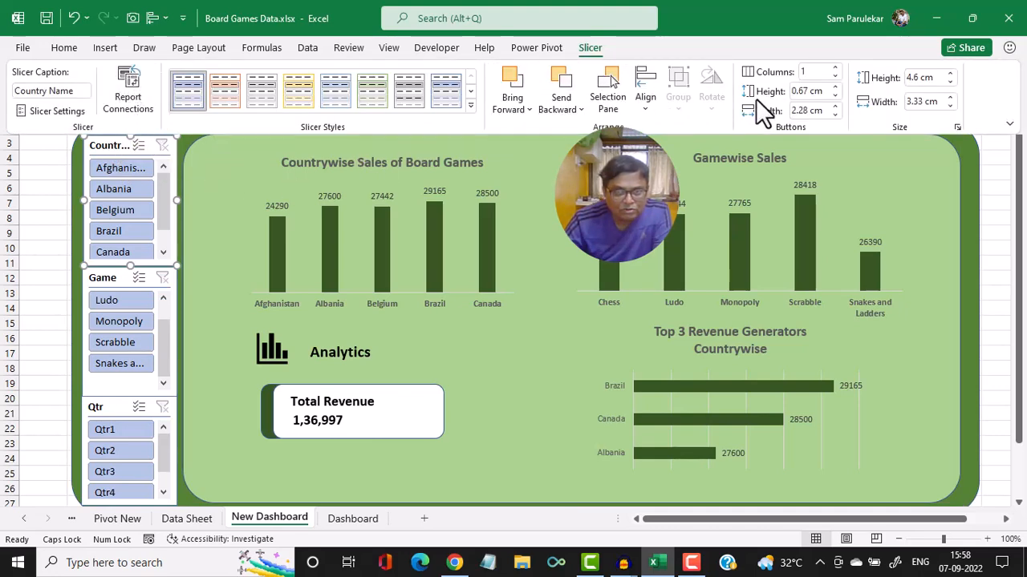
pyautogui.click(131, 104)
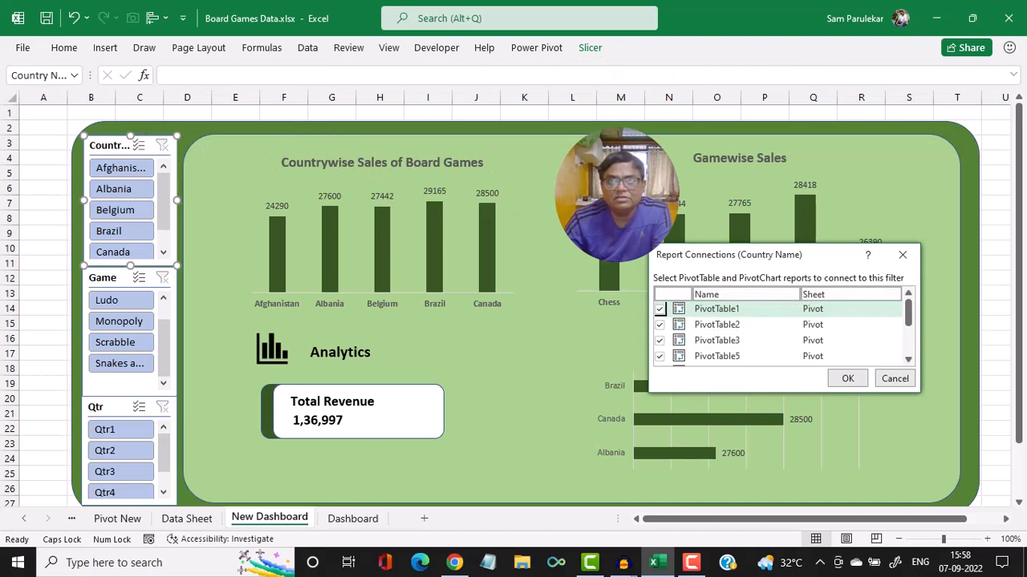
pyautogui.moveTo(907, 319); pyautogui.dragTo(897, 346)
pyautogui.click(659, 330)
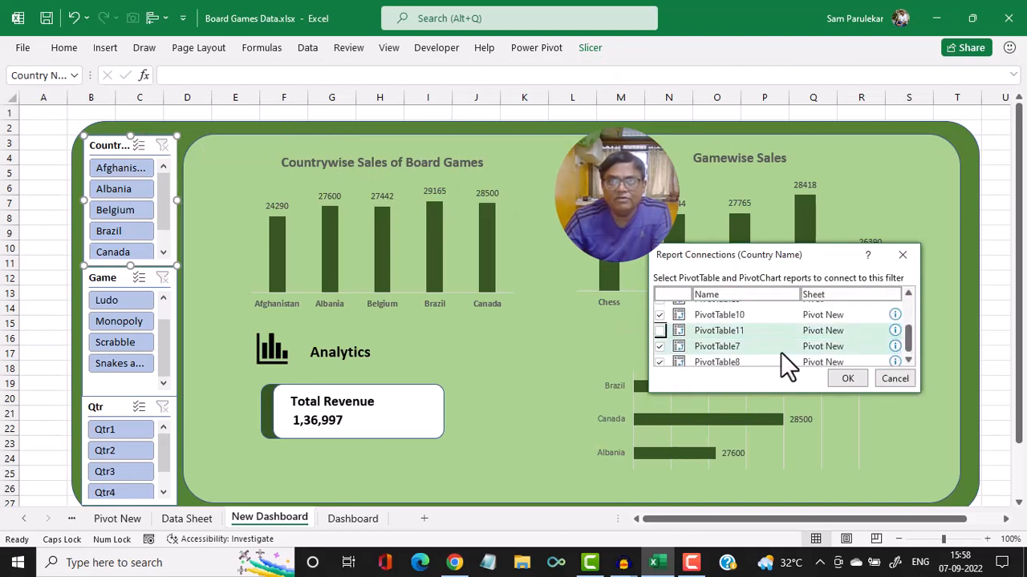
pyautogui.click(859, 377)
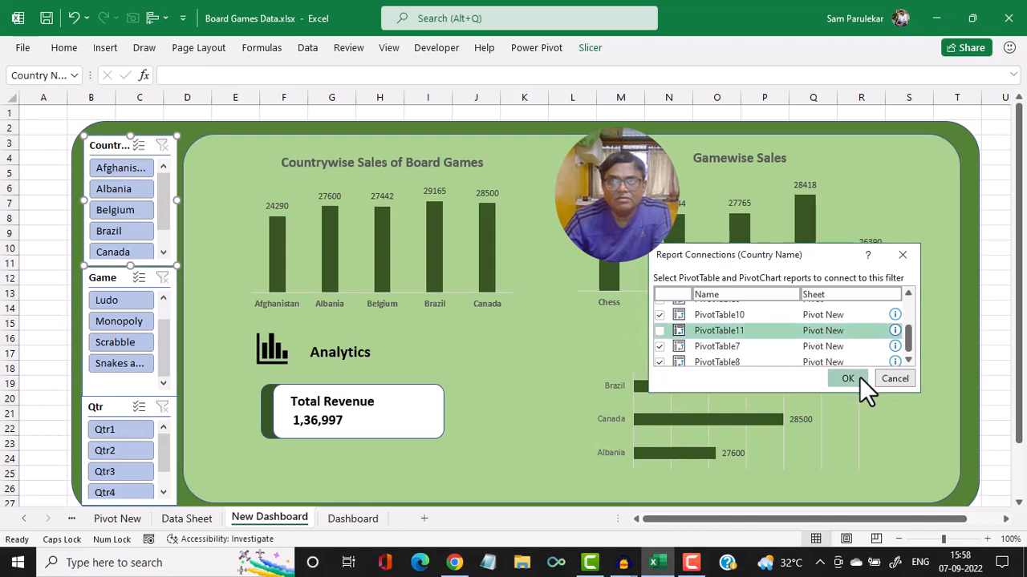
# - Disconnect the Game slicer from PivotTable11 in its report connections
pyautogui.click(99, 279)
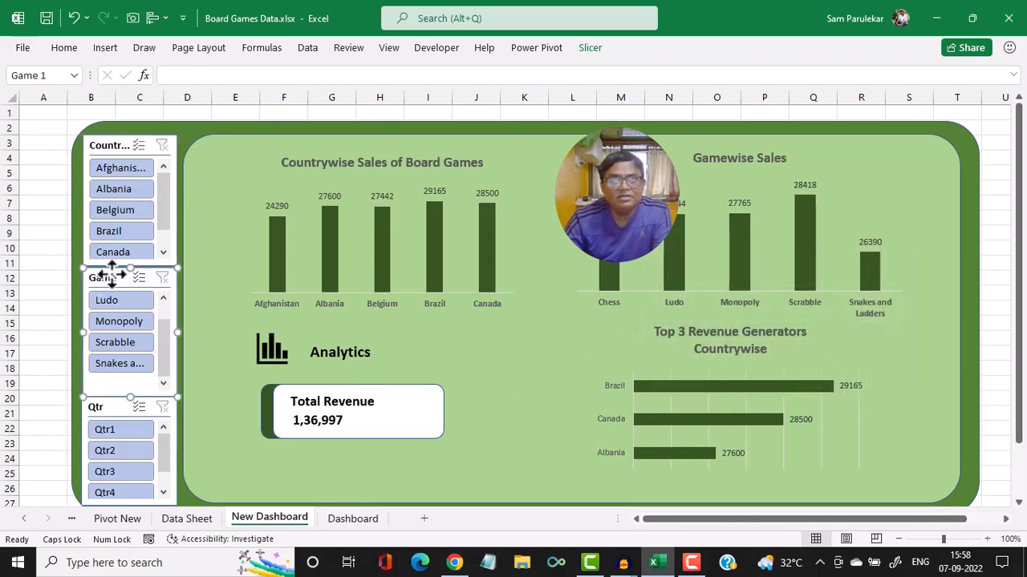
pyautogui.click(586, 53)
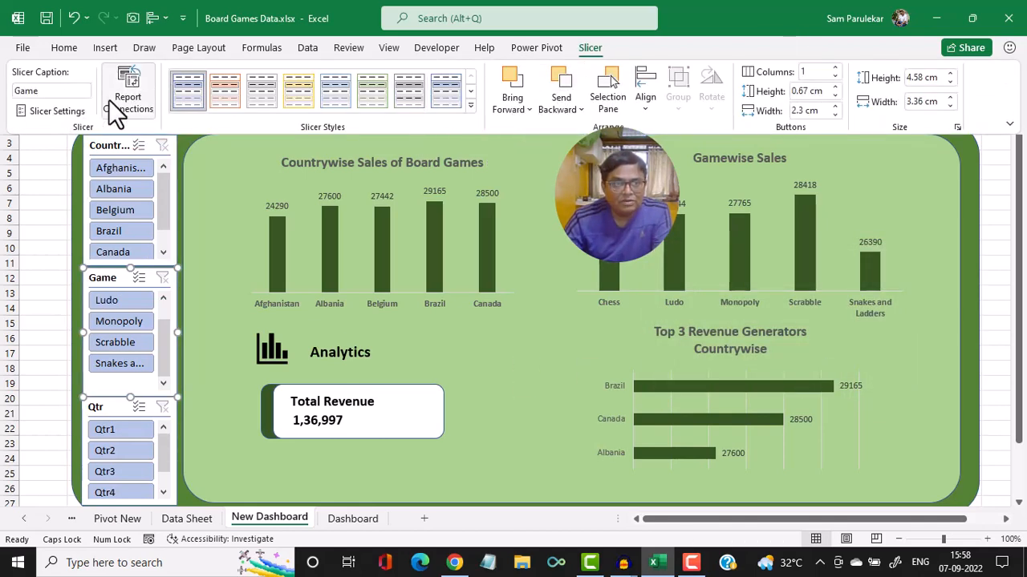
pyautogui.click(125, 98)
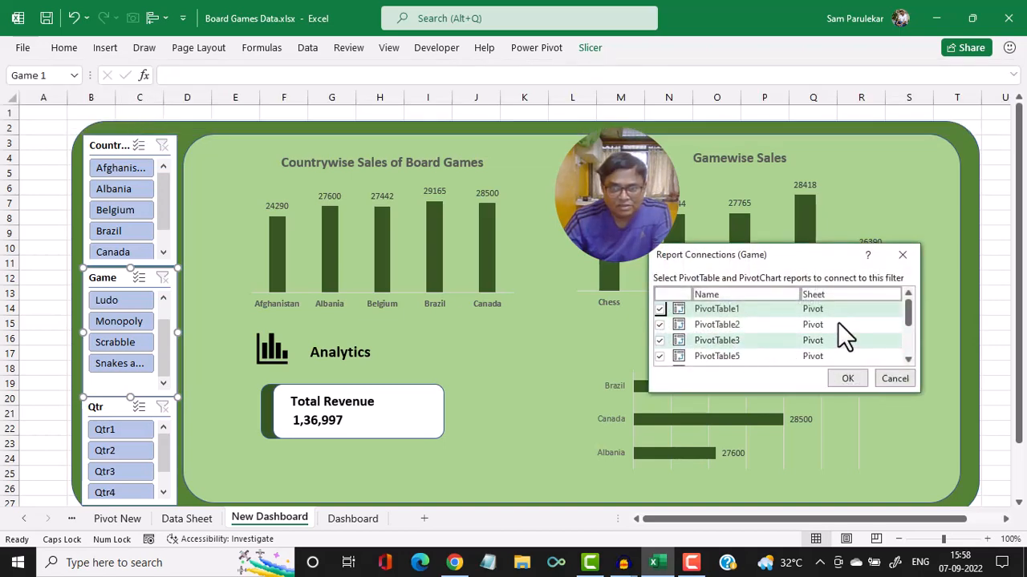
pyautogui.moveTo(908, 313); pyautogui.dragTo(902, 331)
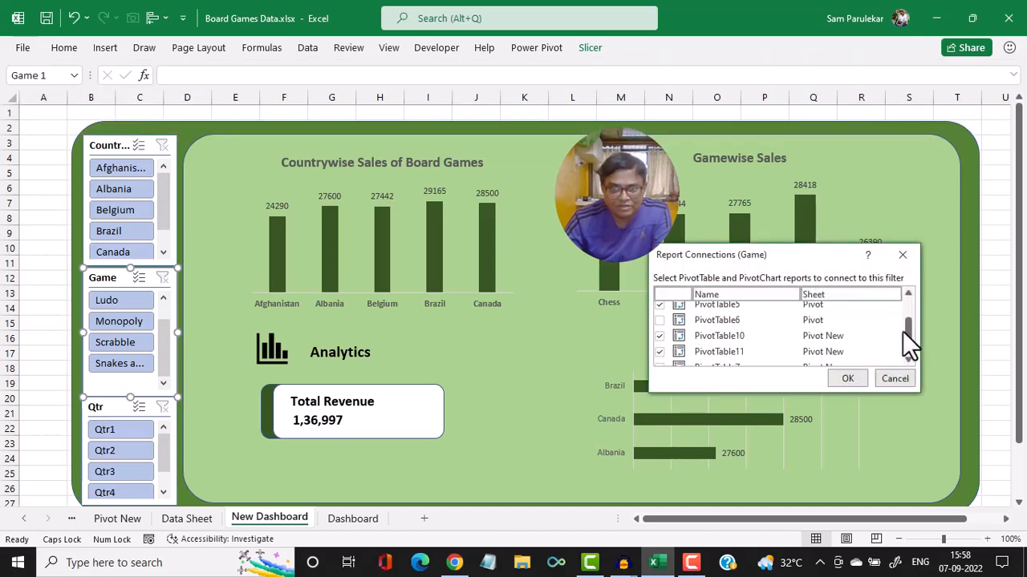
pyautogui.click(847, 379)
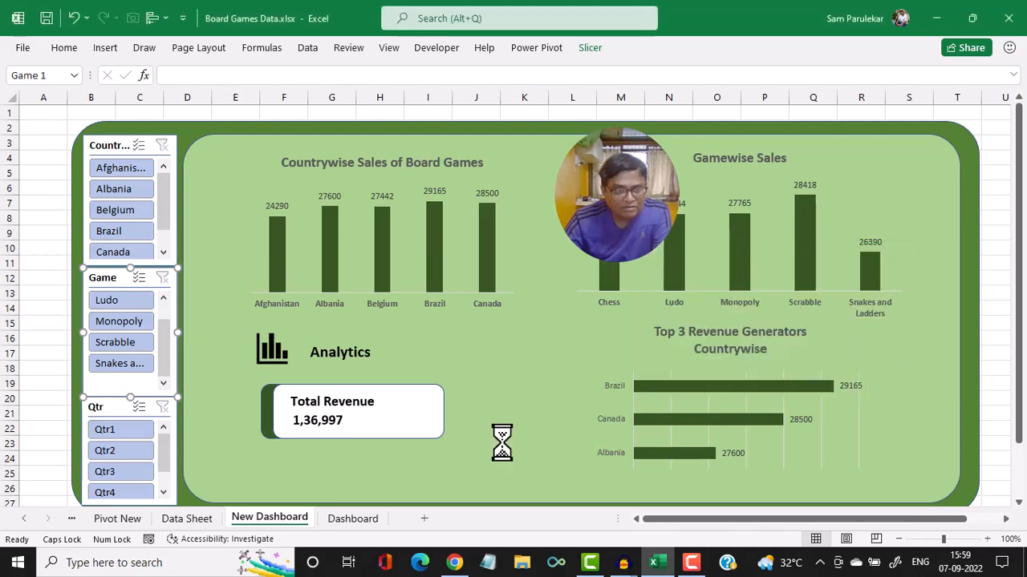
# - Disconnect the Qtr slicer from PivotTable11 in its report connections
pyautogui.click(107, 414)
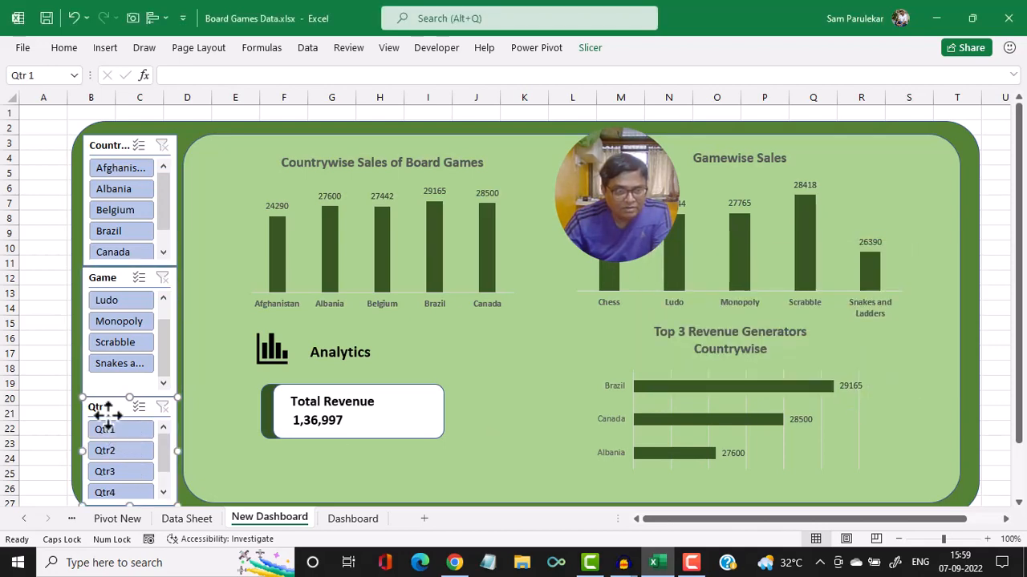
pyautogui.click(589, 48)
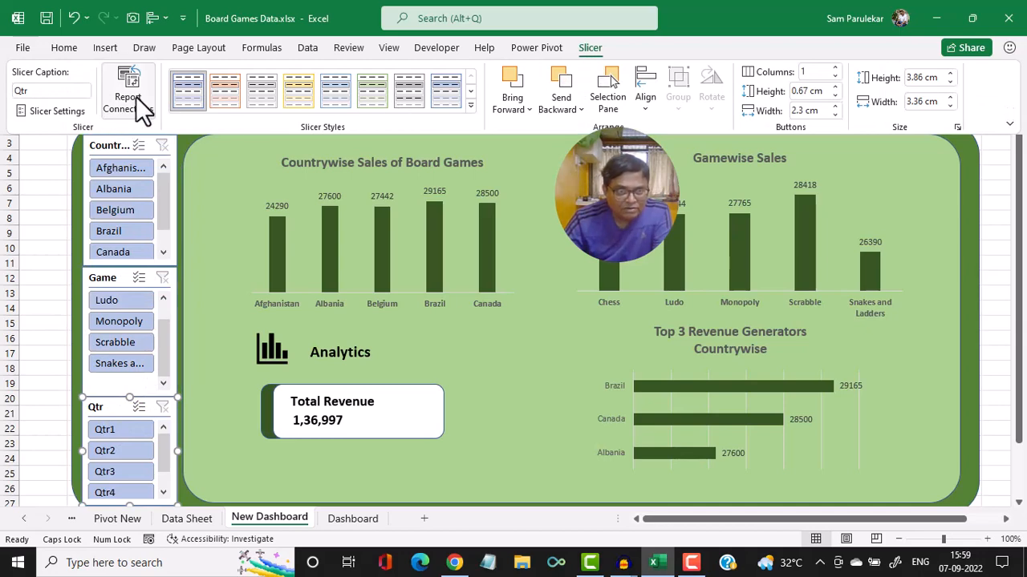
pyautogui.click(137, 101)
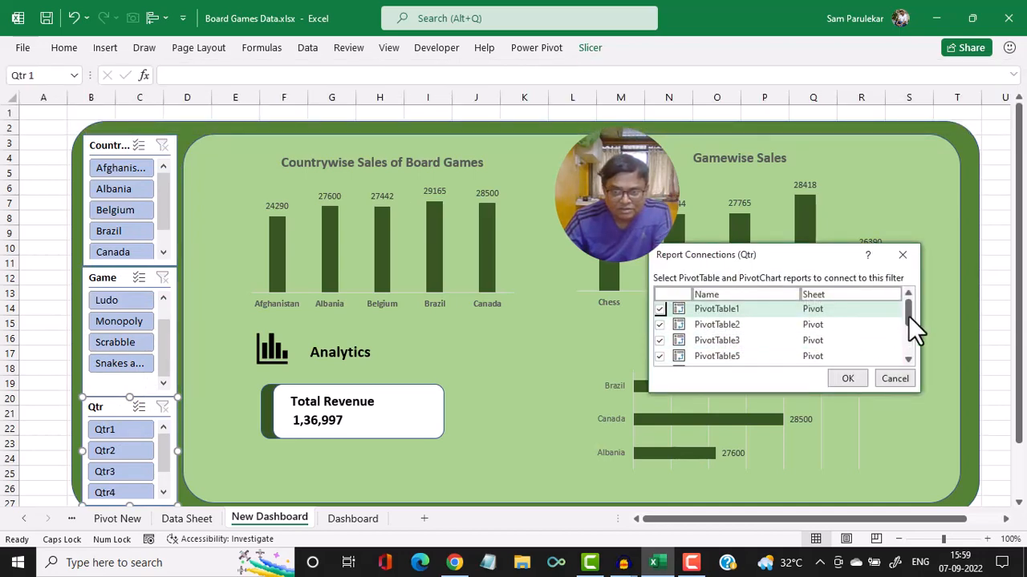
pyautogui.moveTo(908, 315); pyautogui.dragTo(905, 335)
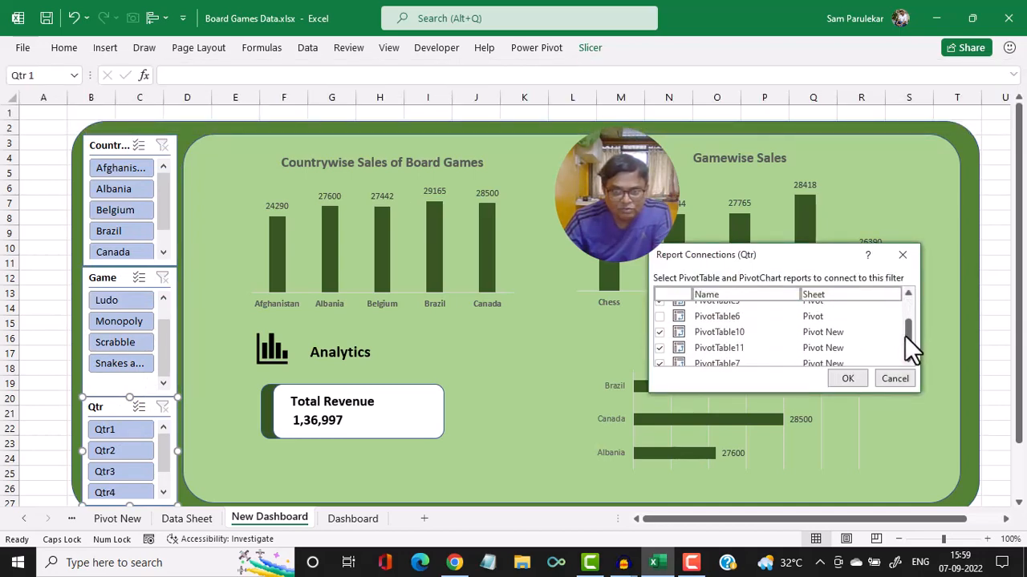
pyautogui.click(658, 348)
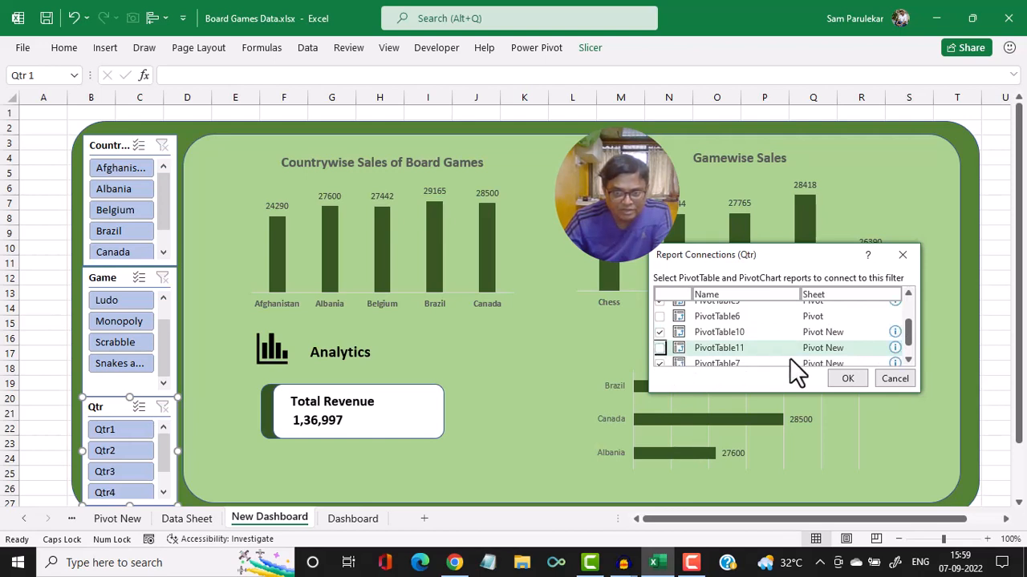
pyautogui.click(842, 377)
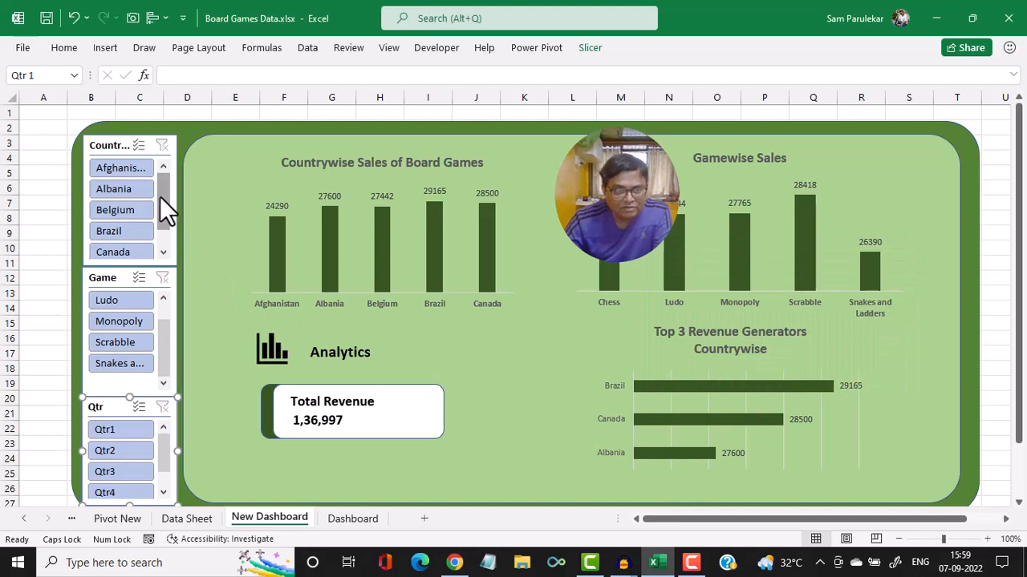
# - Test the country slicer with Afghanistan alone and together with Albania, and clear the country filter
pyautogui.moveTo(161, 197); pyautogui.dragTo(164, 170)
pyautogui.click(109, 168)
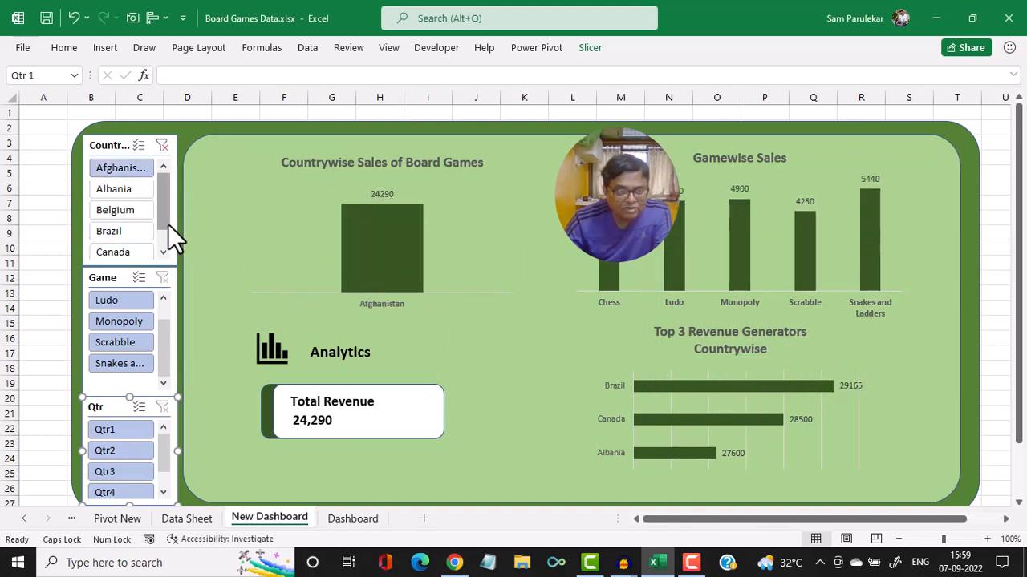
pyautogui.keyDown('ctrl'); pyautogui.click(123, 196); pyautogui.keyUp('ctrl')
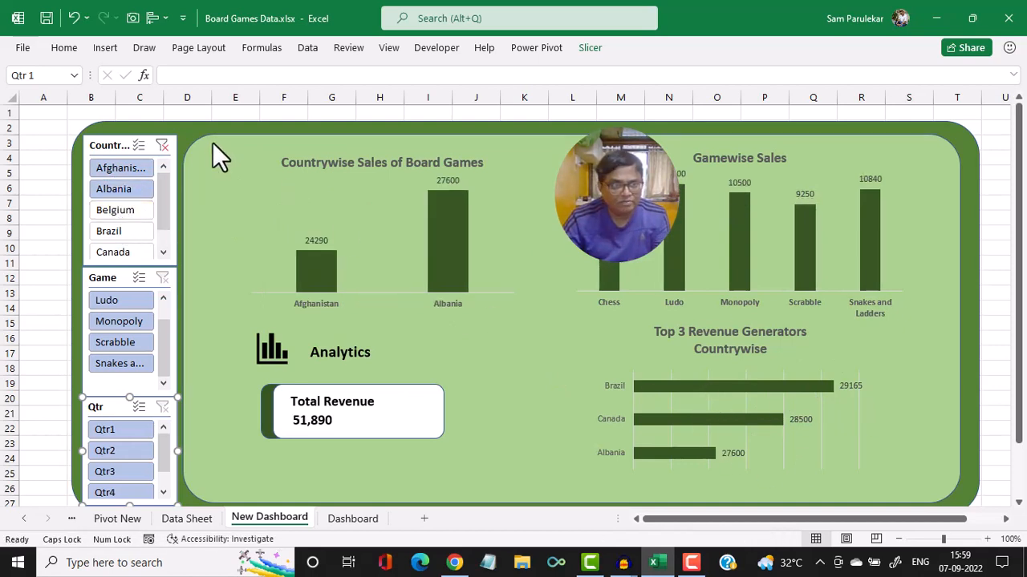
pyautogui.click(161, 147)
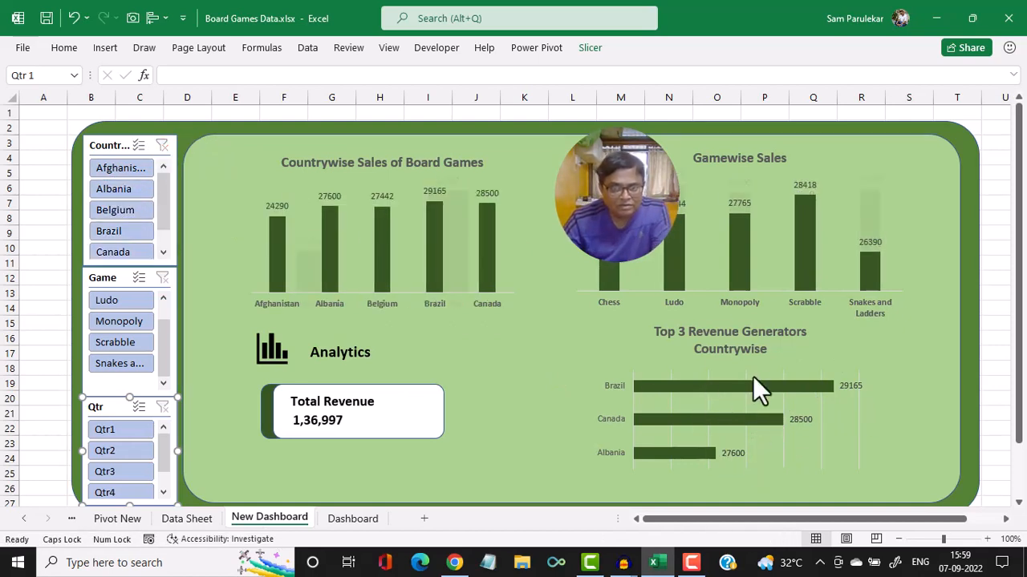
# - Test Ludo, Monopoly and Snakes and Ladders in turn, narrow the last one to Qtr3, and clear the Game and Qtr filters
pyautogui.click(128, 302)
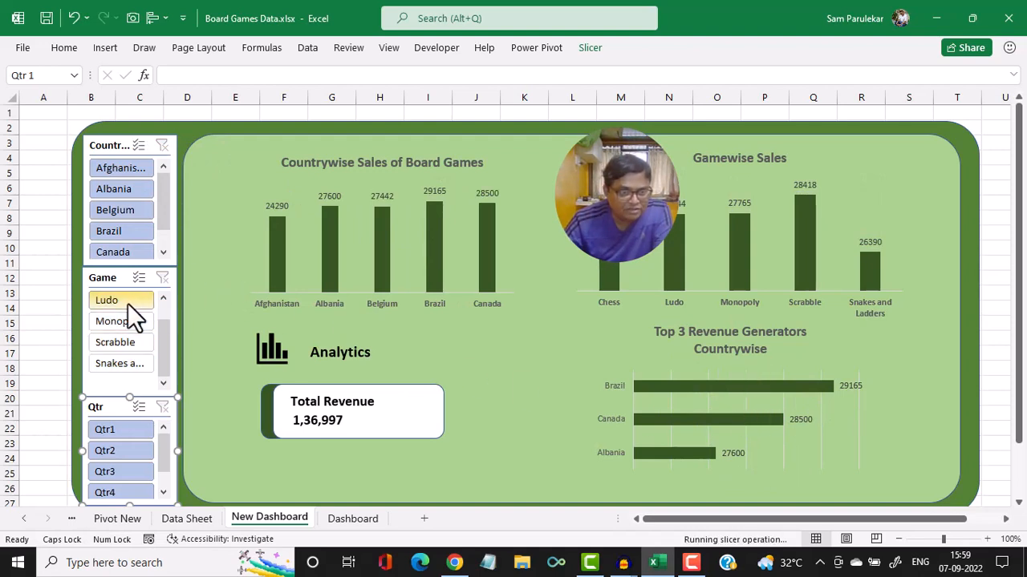
pyautogui.click(121, 324)
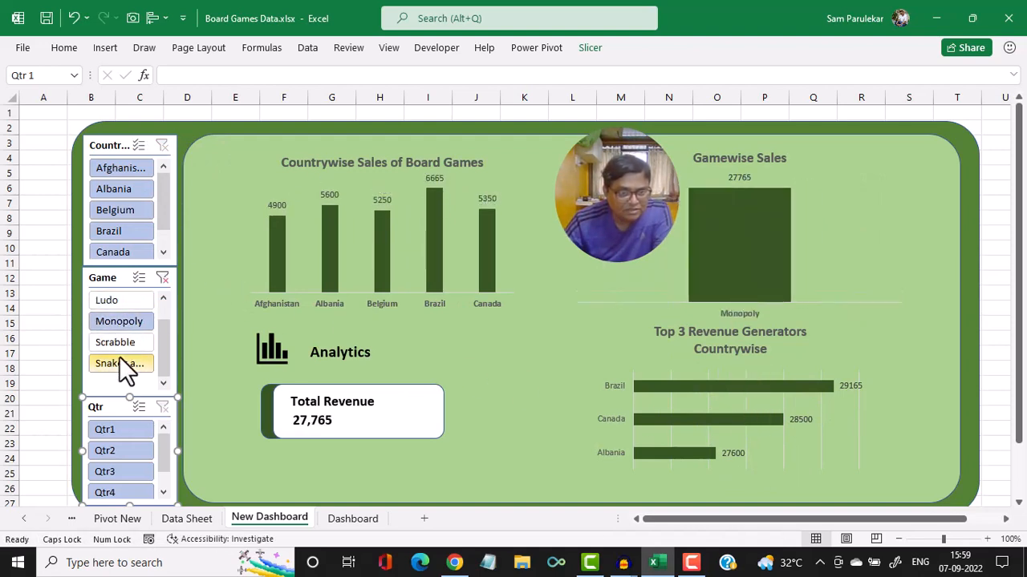
pyautogui.click(121, 362)
pyautogui.click(112, 455)
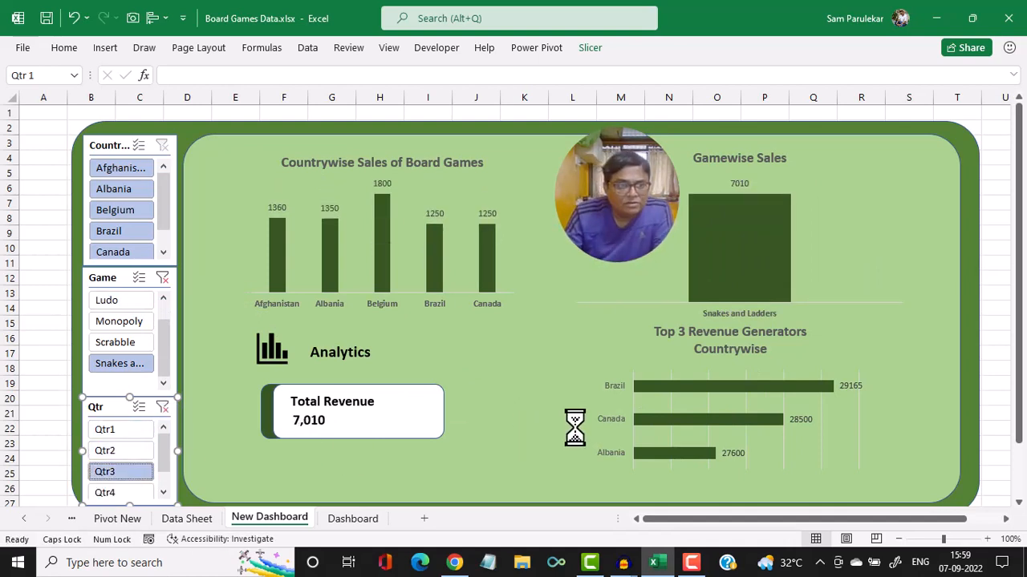
pyautogui.click(162, 277)
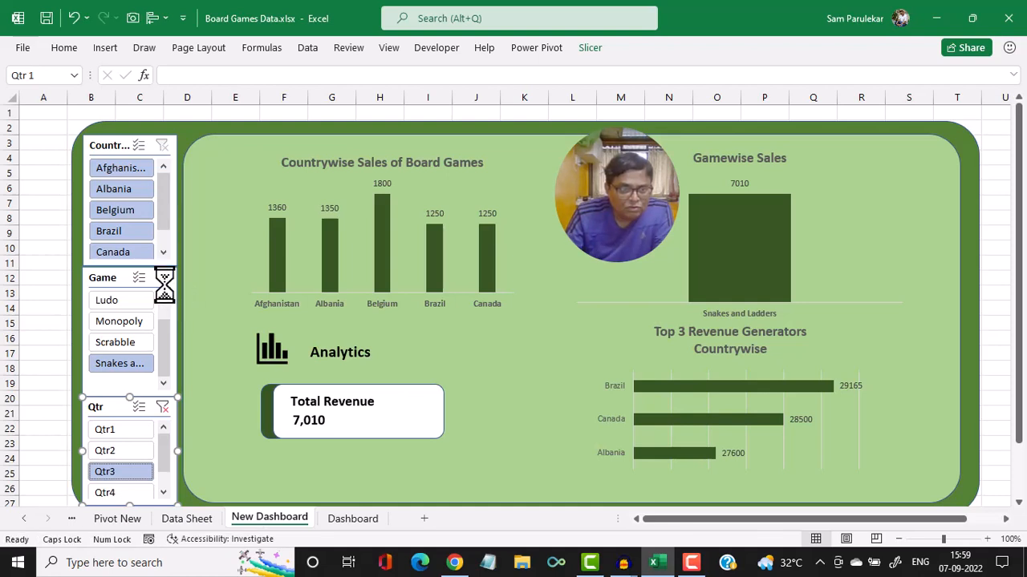
pyautogui.click(162, 407)
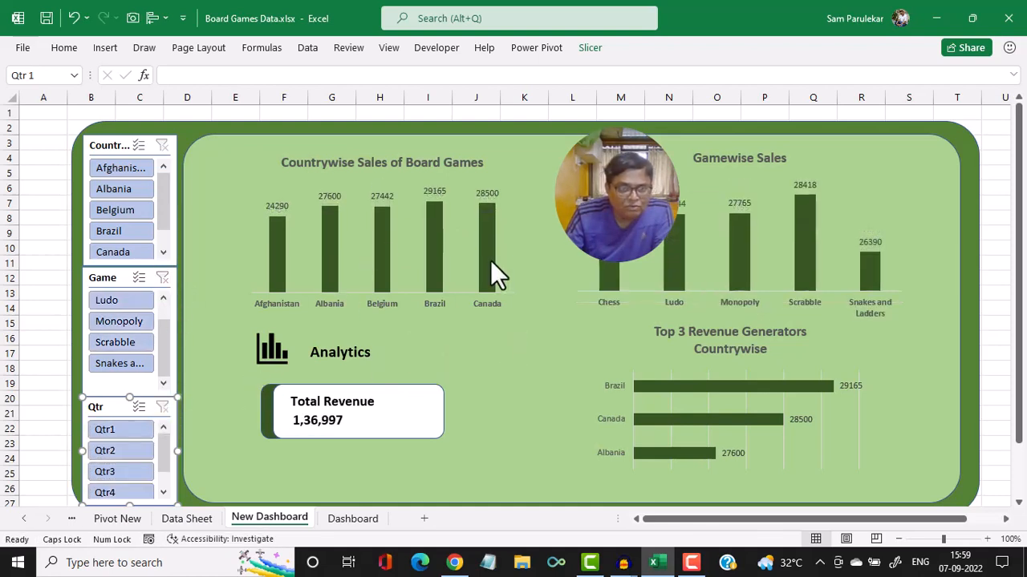